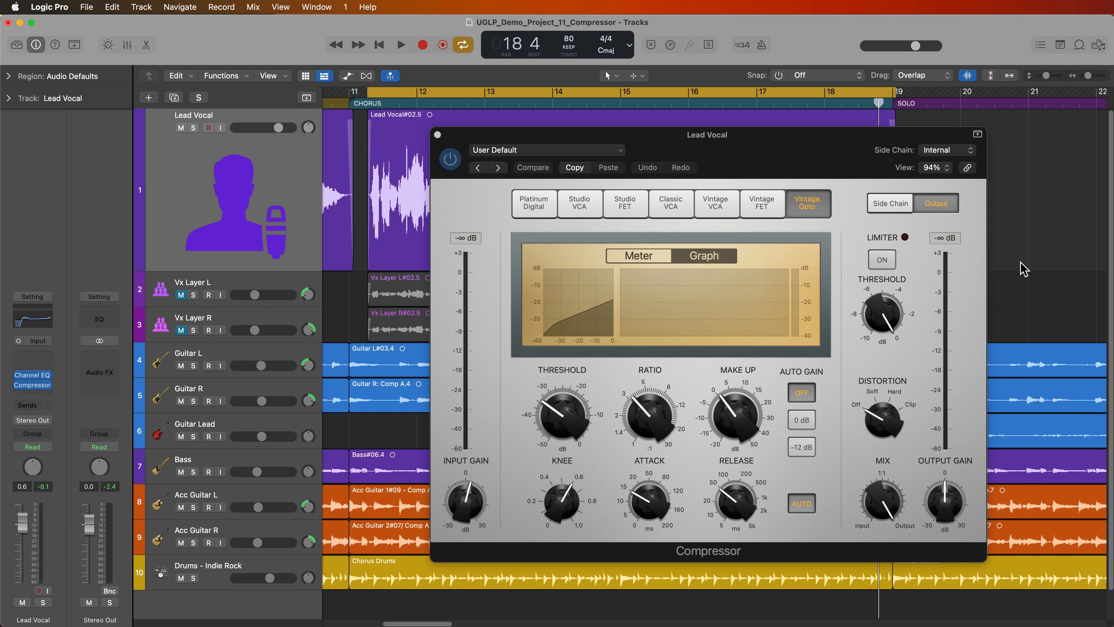
- Uncover the Lead Vocal chorus region and examine its waveform close up around bar 15, placing the playhead at bar 14 beat 3
{"action": "left_click", "coordinate": [247, 180]}
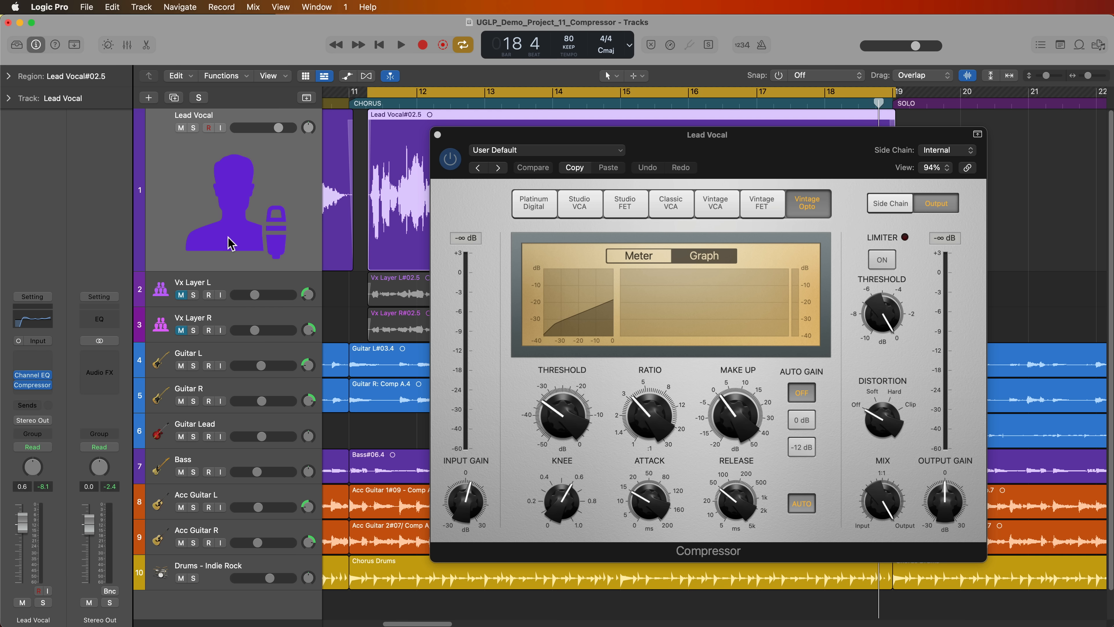
{"action": "left_click_drag", "start_coordinate": [655, 135], "coordinate": [630, 343]}
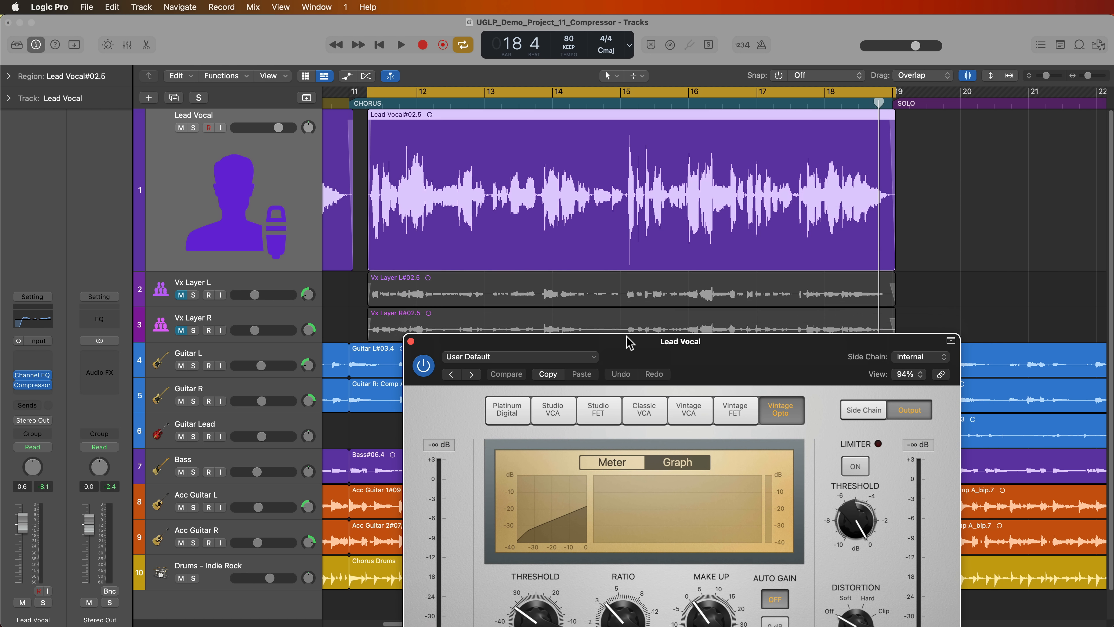
{"action": "left_click", "coordinate": [621, 102]}
{"action": "key", "text": "super+Right"}
{"action": "key", "text": "super+Right"}
{"action": "key", "text": "super+Right"}
{"action": "key", "text": "super+Right"}
{"action": "key", "text": "super+Right"}
{"action": "key", "text": "super+Right"}
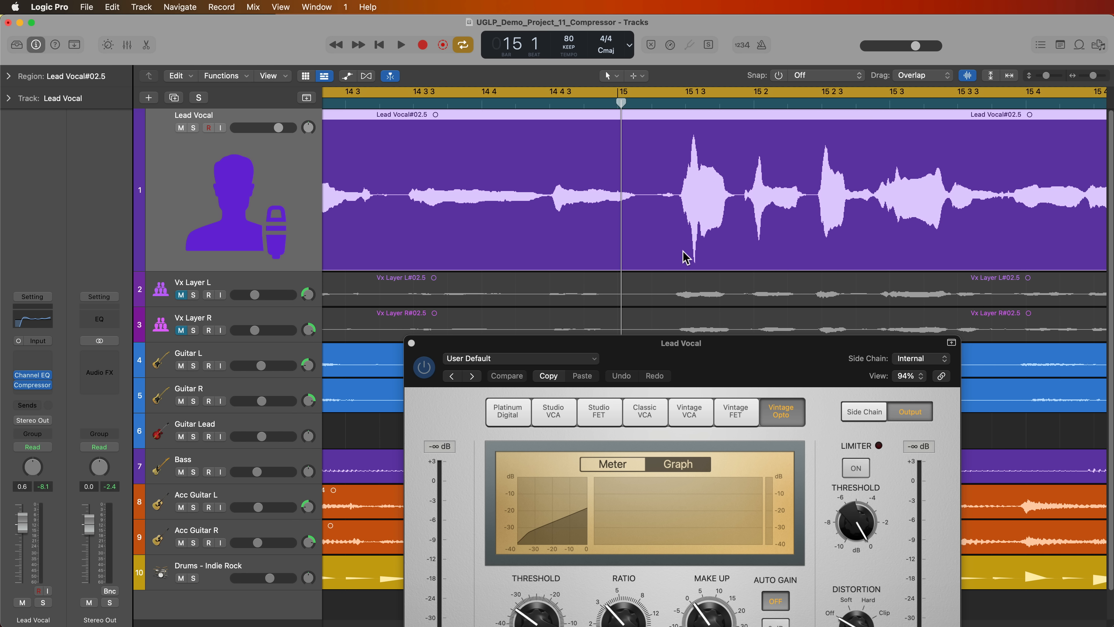
{"action": "left_click", "coordinate": [409, 102]}
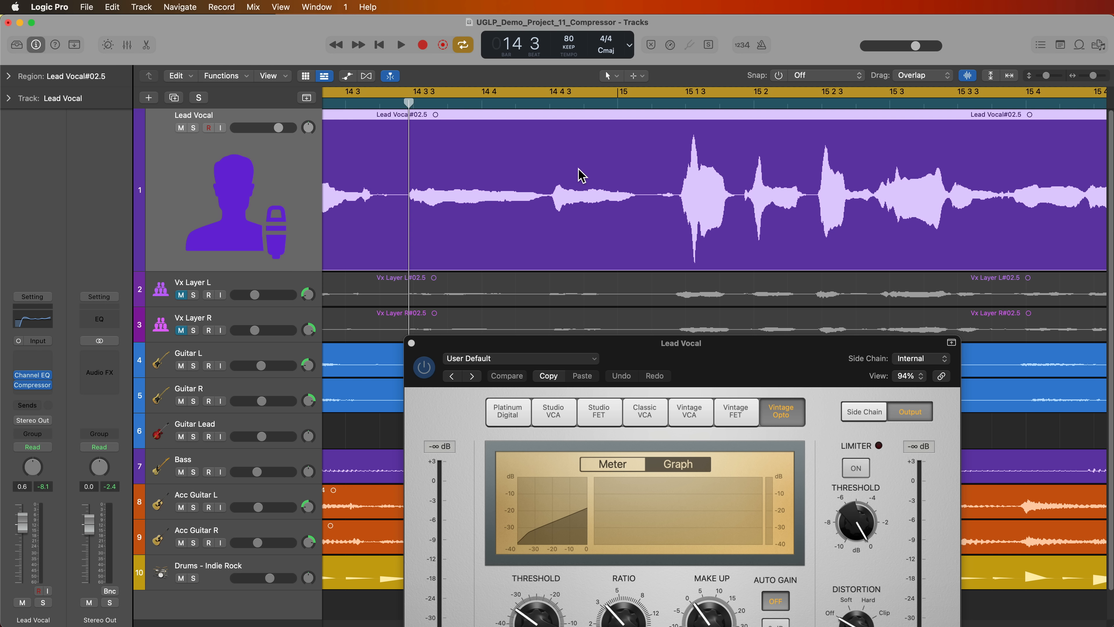
- Examine the whole Lead Vocal chorus region in the arrangement and bring the Compressor window back into full view
{"action": "key", "text": "super+Left"}
{"action": "key", "text": "super+Left"}
{"action": "key", "text": "super+Left"}
{"action": "key", "text": "super+Left"}
{"action": "key", "text": "super+Left"}
{"action": "key", "text": "super+Left"}
{"action": "key", "text": "super+Left"}
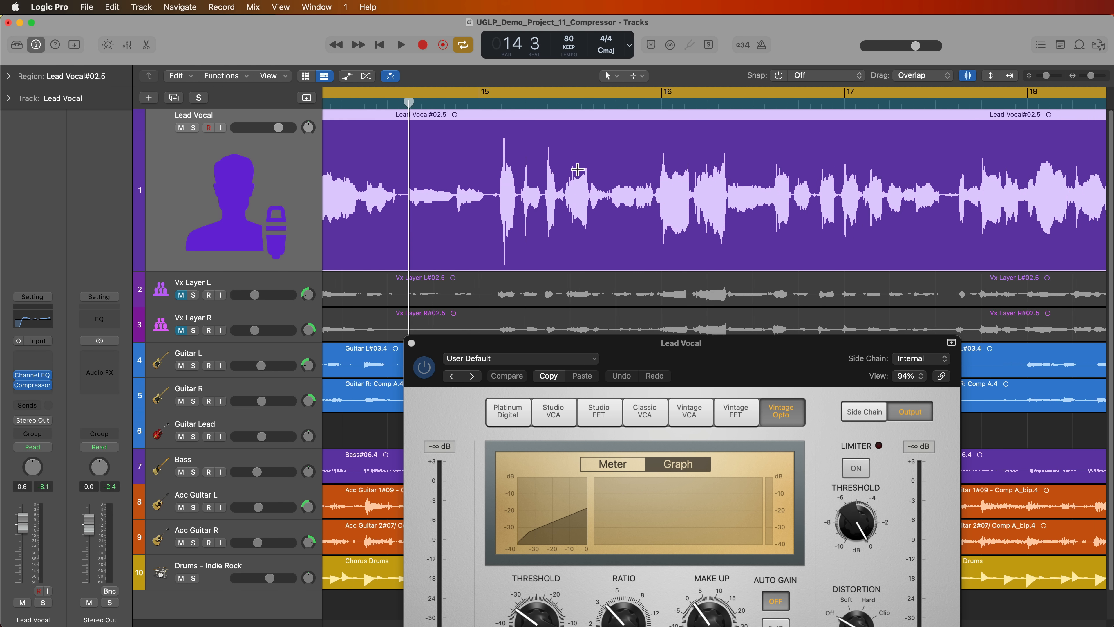
{"action": "scroll", "coordinate": [583, 198], "scroll_direction": "left", "scroll_amount": 5}
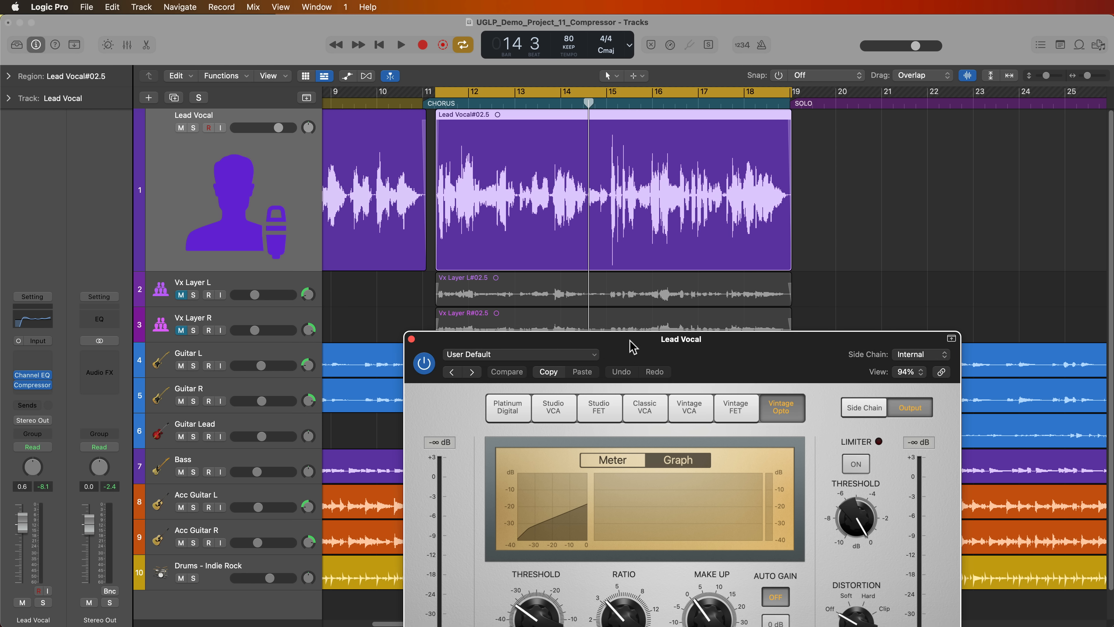
{"action": "left_click_drag", "start_coordinate": [626, 342], "coordinate": [632, 109]}
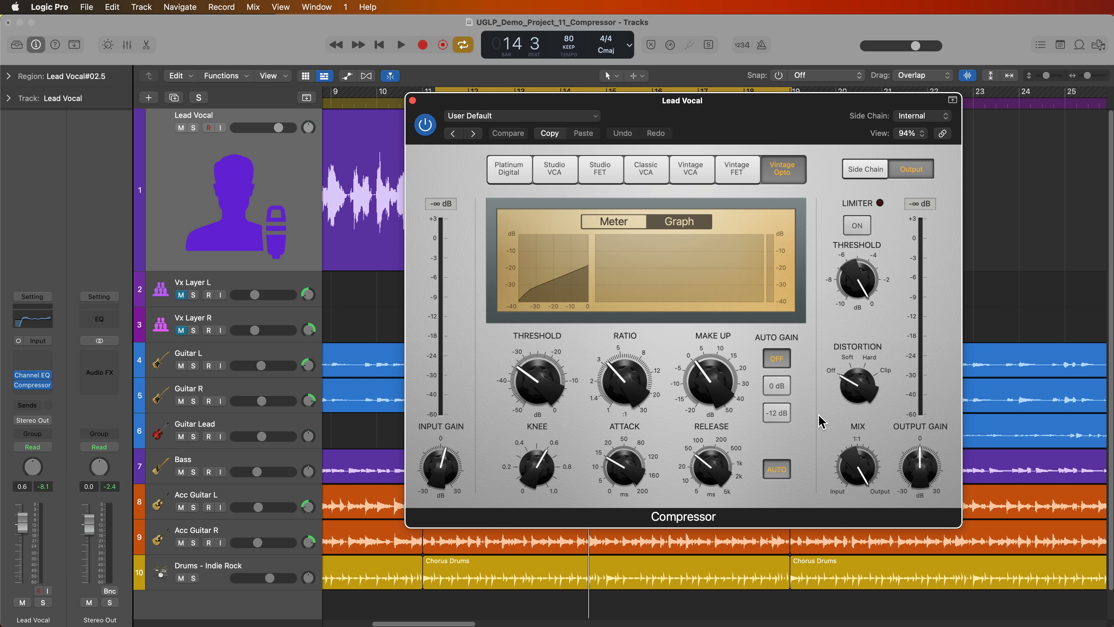
- Play the chorus and watch the Lead Vocal Compressor's gain reduction on the Meter display, followed by the Graph display
{"action": "left_click", "coordinate": [612, 223]}
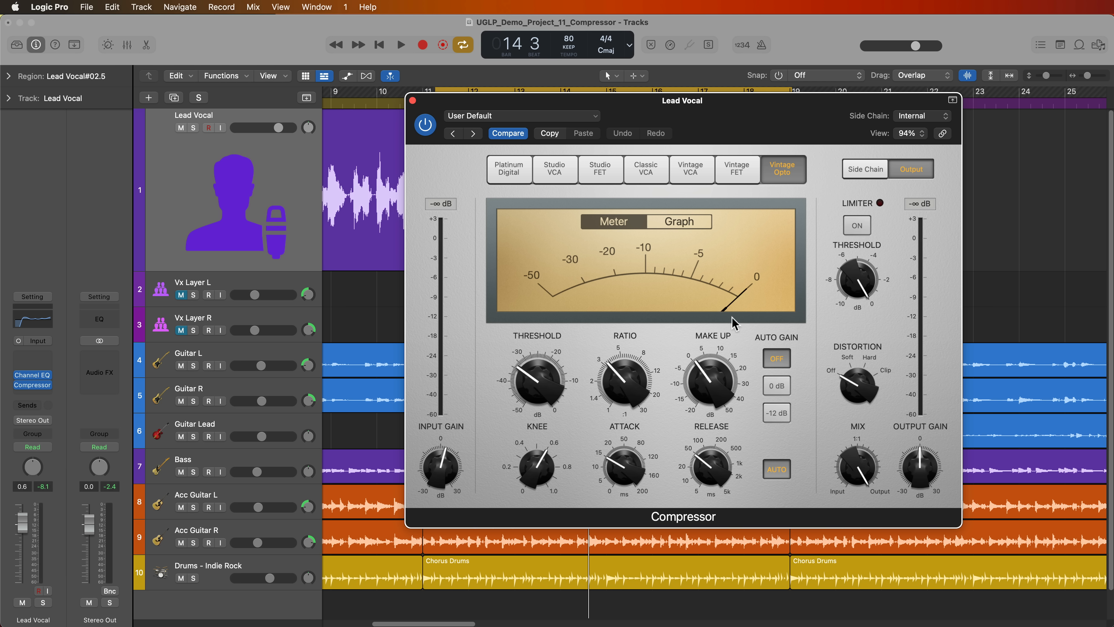
{"action": "left_click", "coordinate": [676, 224]}
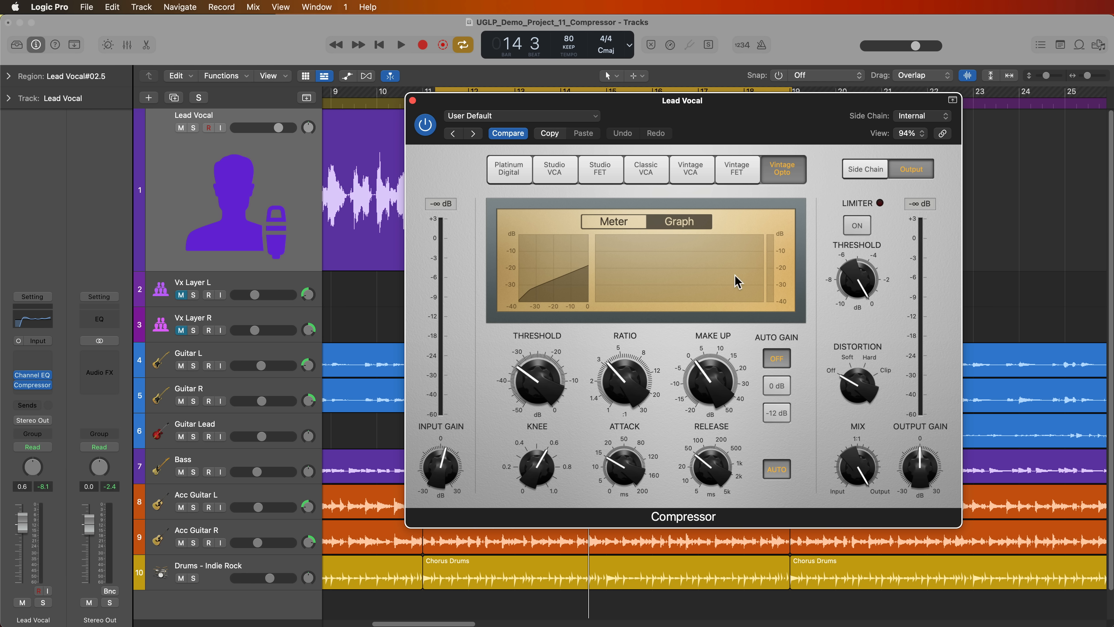
{"action": "left_click", "coordinate": [640, 227]}
{"action": "left_click_drag", "start_coordinate": [649, 108], "coordinate": [644, 114]}
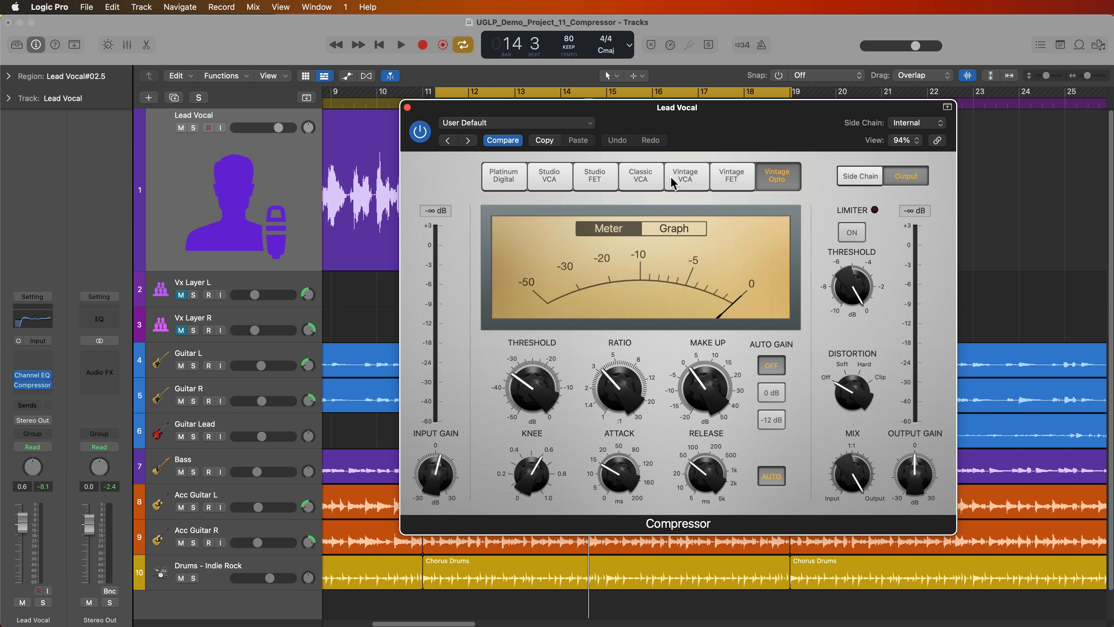
{"action": "key", "text": "space"}
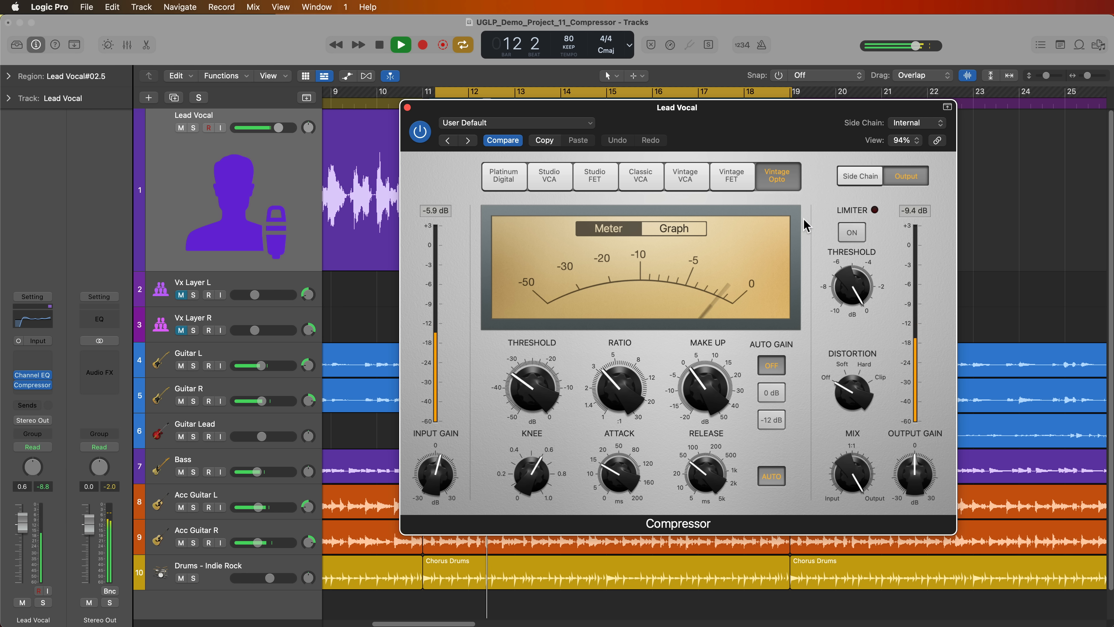
{"action": "left_click", "coordinate": [699, 229]}
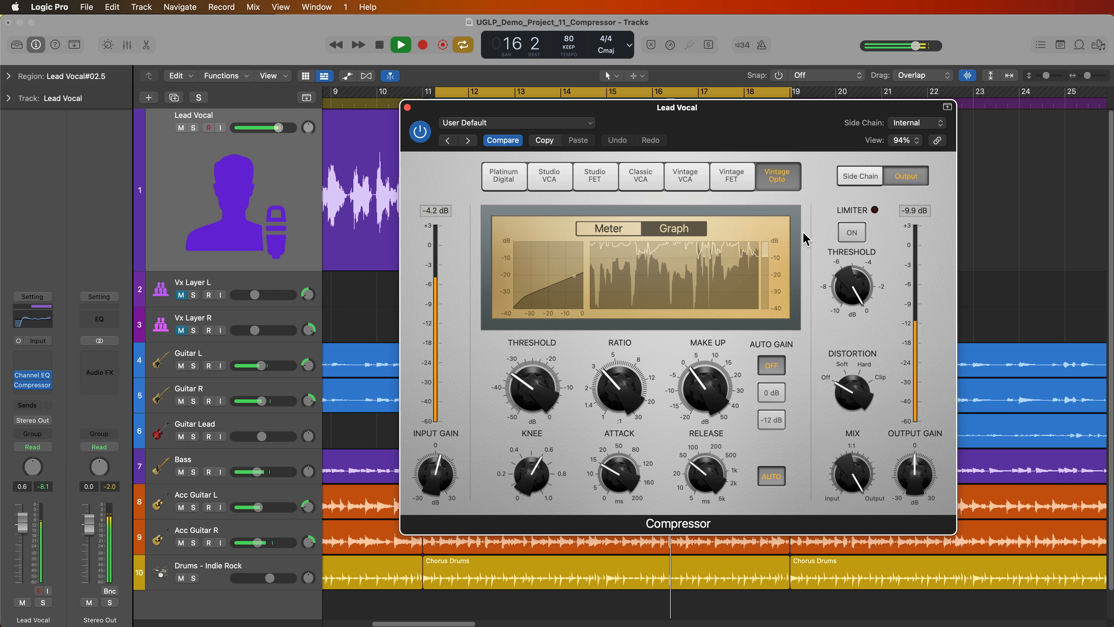
{"action": "key", "text": "space"}
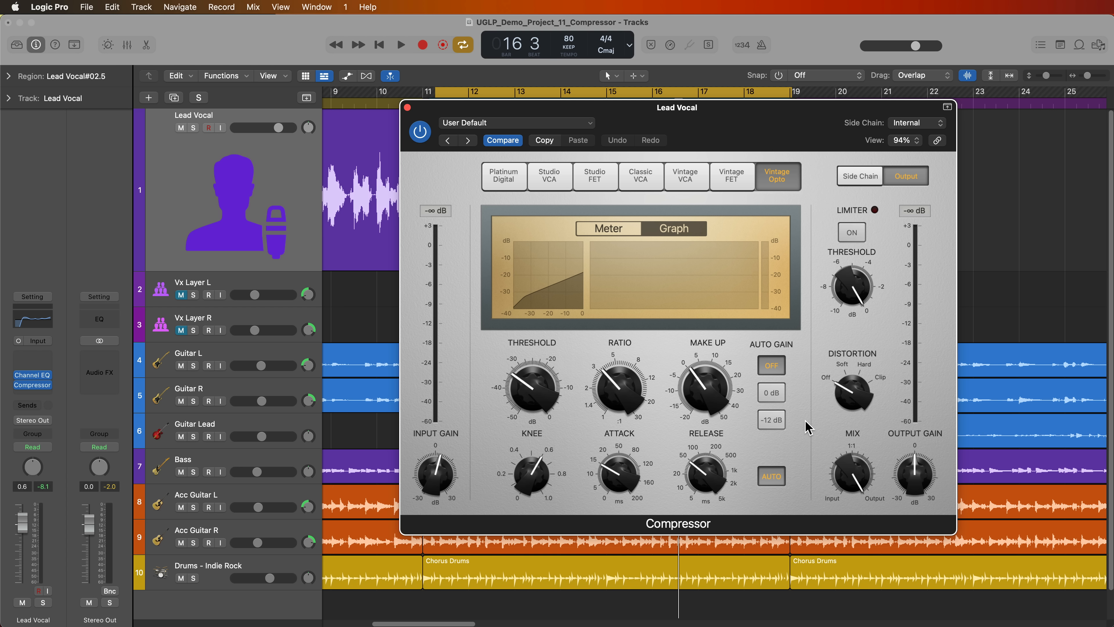
- Bypass the Compressor, reduce the Lead Vocal track's height, and play the chorus to hear the uncompressed vocal
{"action": "left_click", "coordinate": [420, 131]}
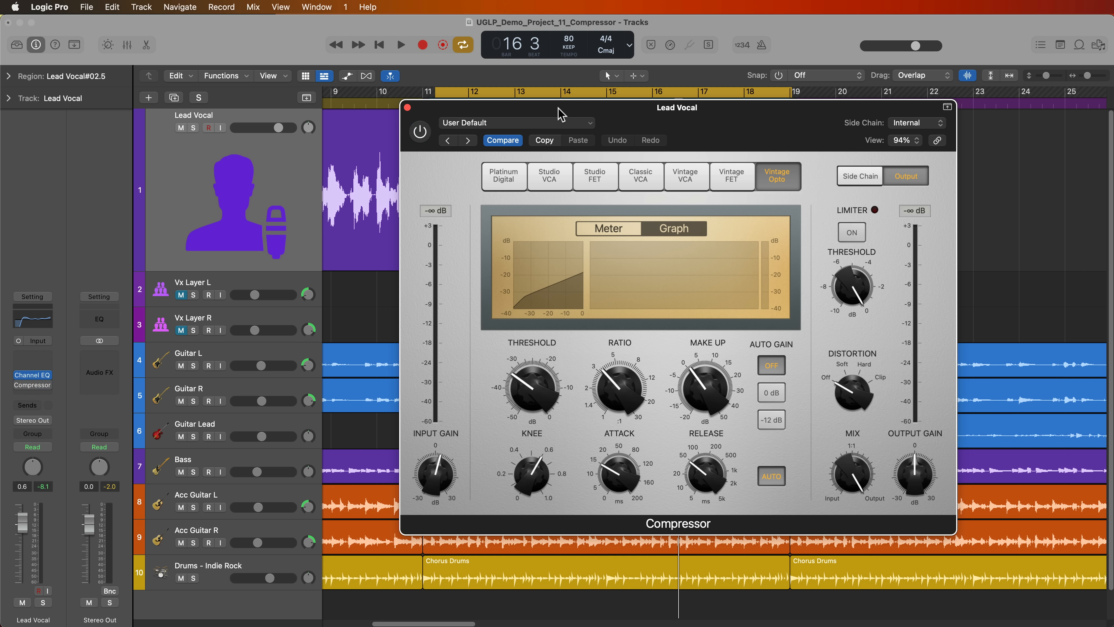
{"action": "left_click_drag", "start_coordinate": [579, 115], "coordinate": [710, 215]}
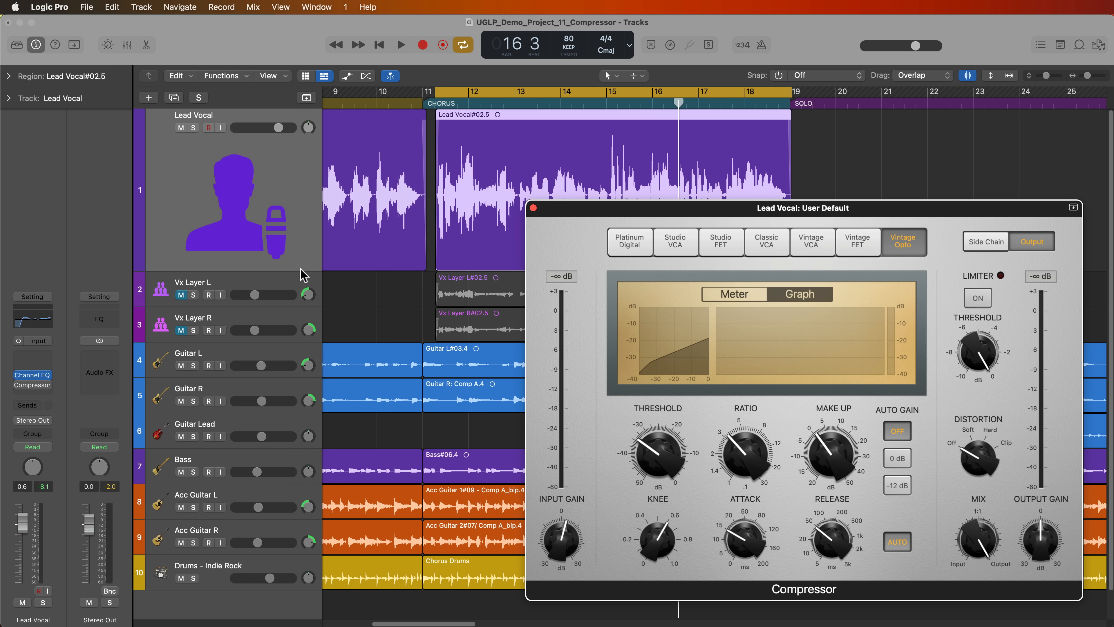
{"action": "left_click_drag", "start_coordinate": [297, 274], "coordinate": [287, 230]}
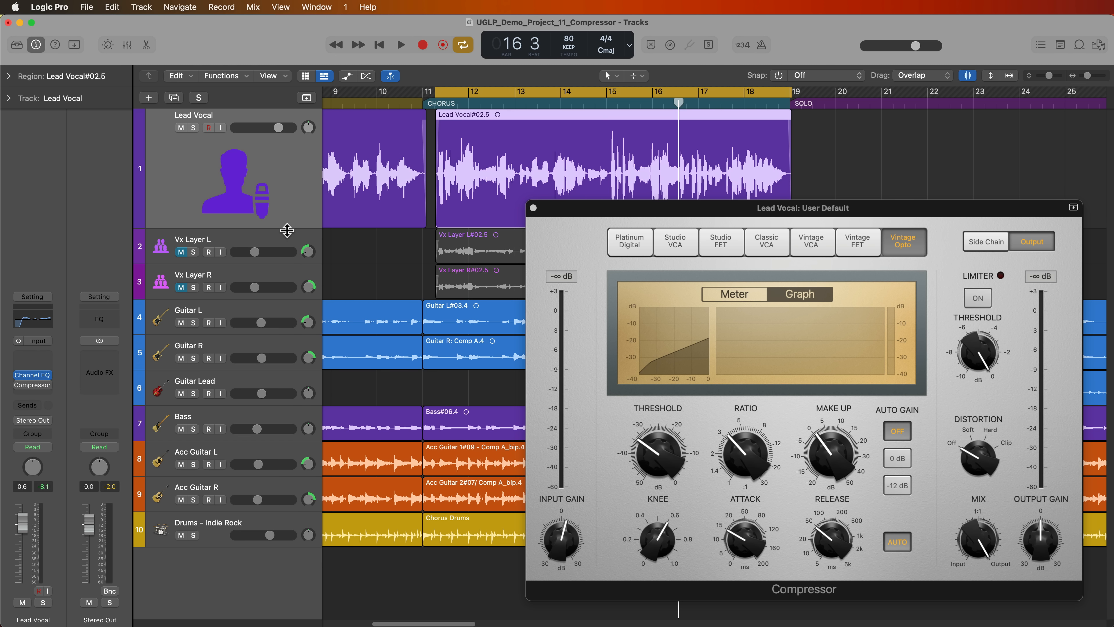
{"action": "left_click", "coordinate": [640, 215]}
{"action": "left_click", "coordinate": [551, 234]}
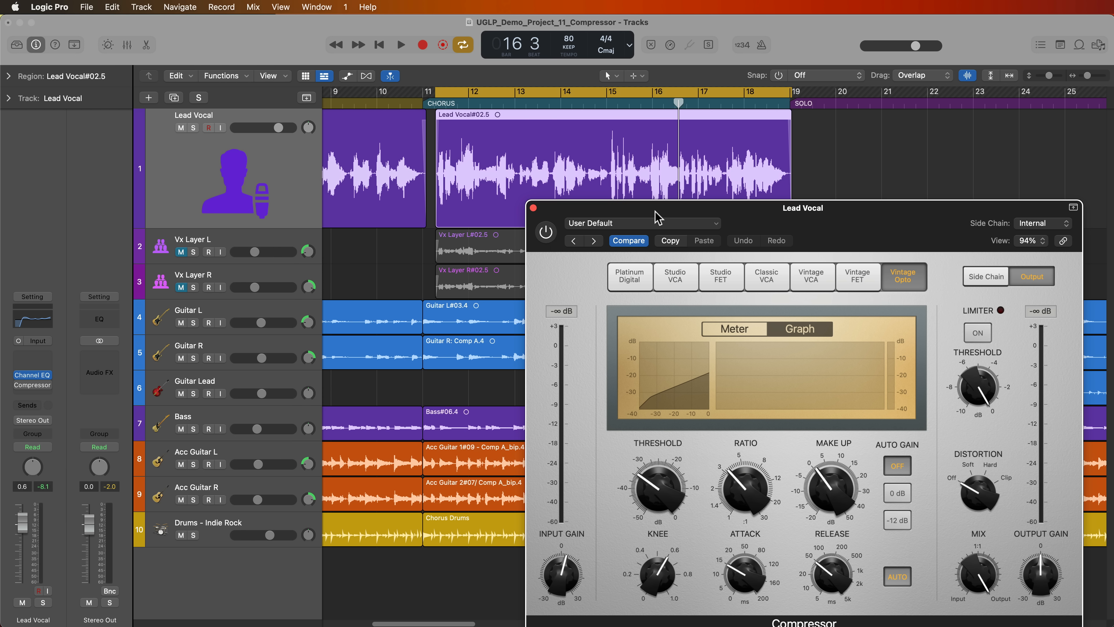
{"action": "double_click", "coordinate": [658, 209]}
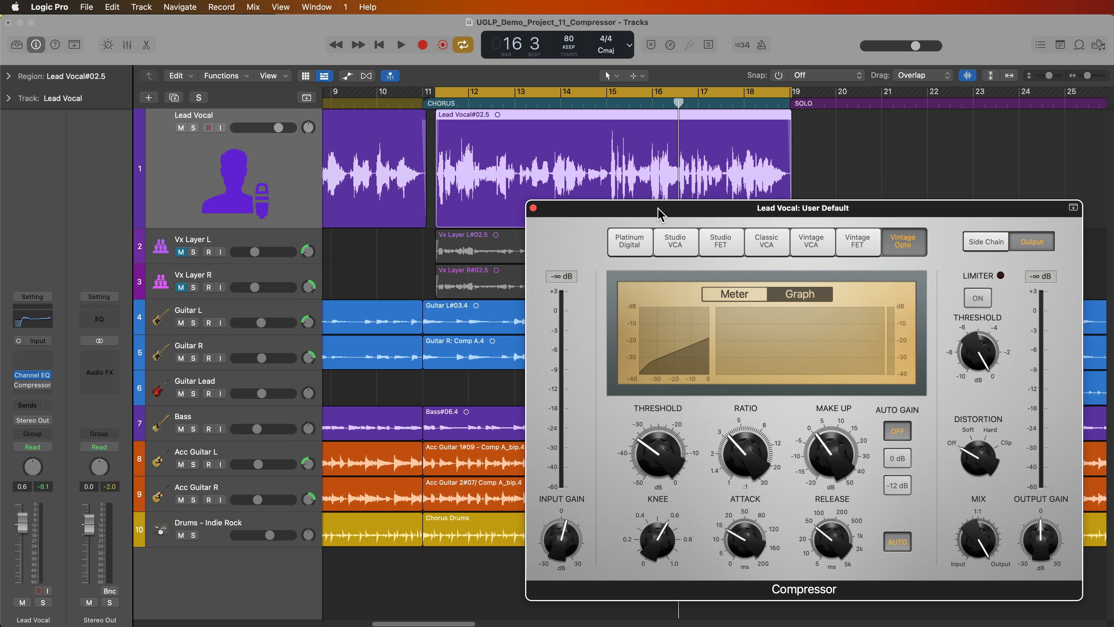
{"action": "key", "text": "space"}
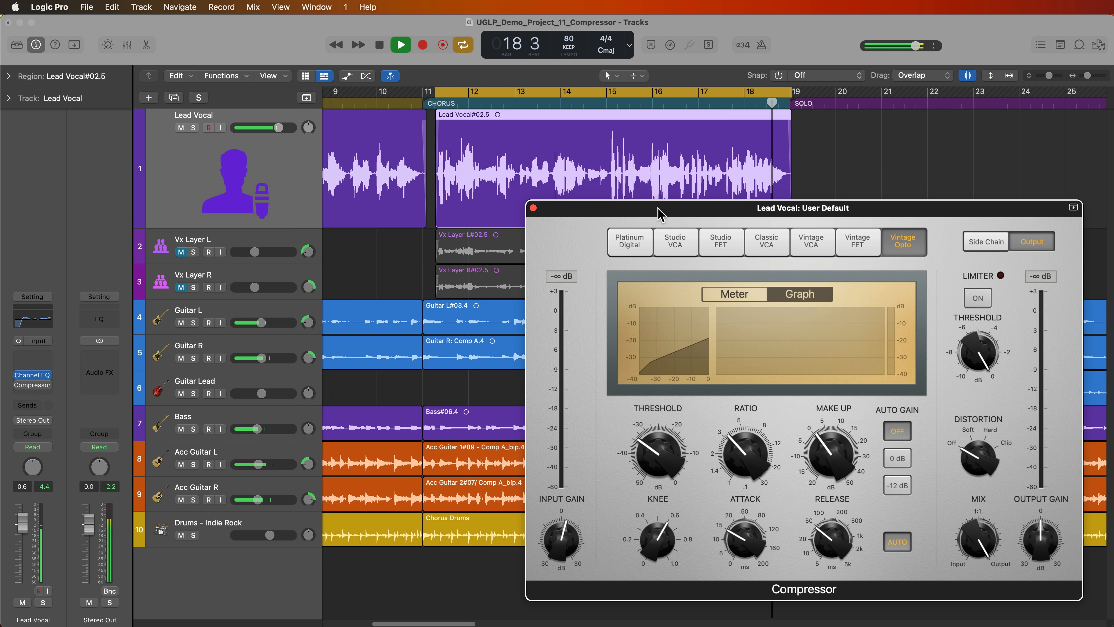
{"action": "key", "text": "space"}
- Turn the Compressor back on and play the chorus, comparing its Graph and Meter displays with the vocal waveform
{"action": "mouse_move", "coordinate": [661, 214]}
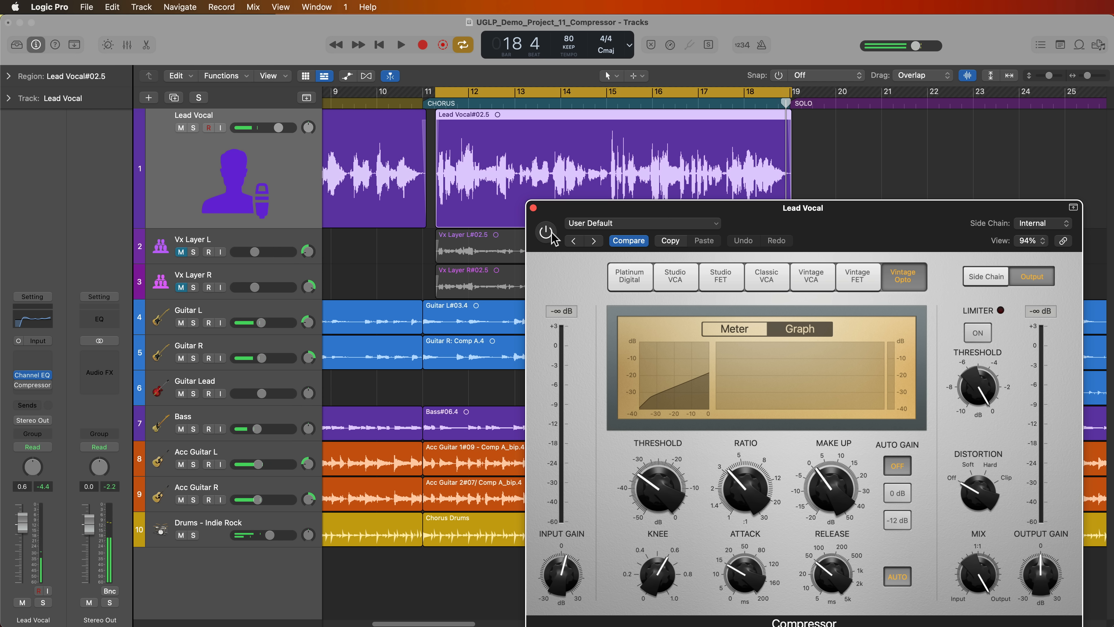
{"action": "left_click_drag", "start_coordinate": [596, 210], "coordinate": [608, 170]}
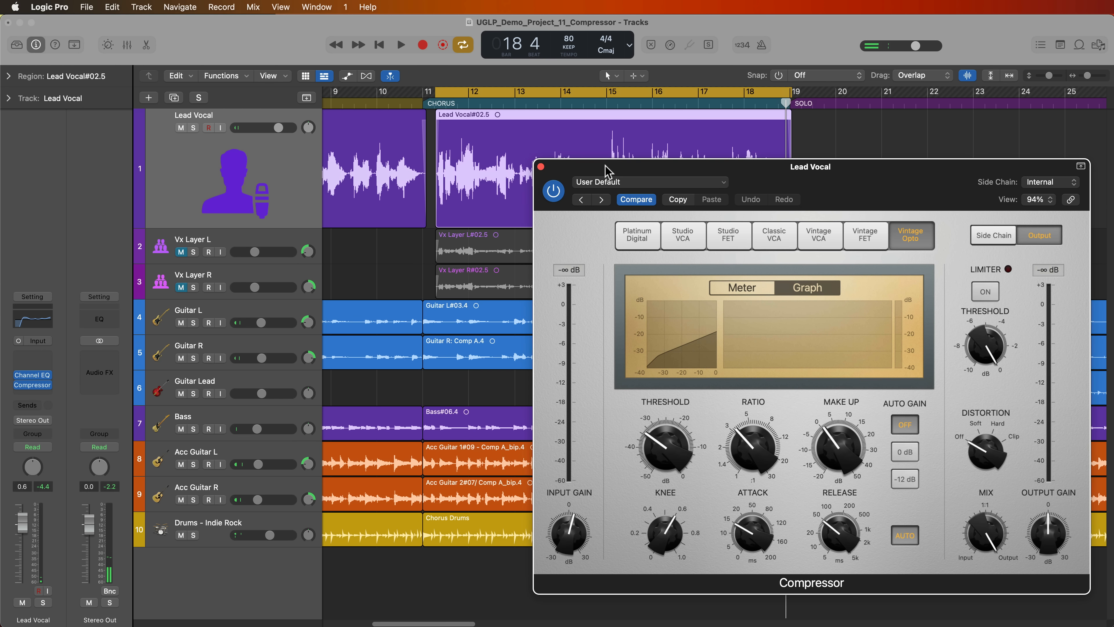
{"action": "key", "text": "space"}
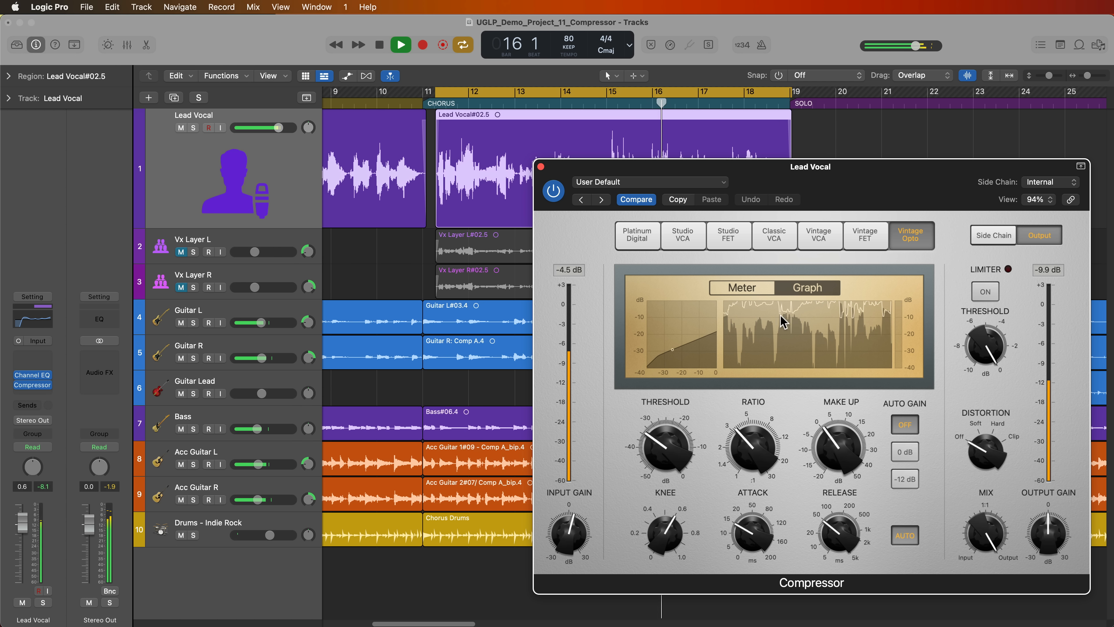
{"action": "left_click", "coordinate": [742, 288]}
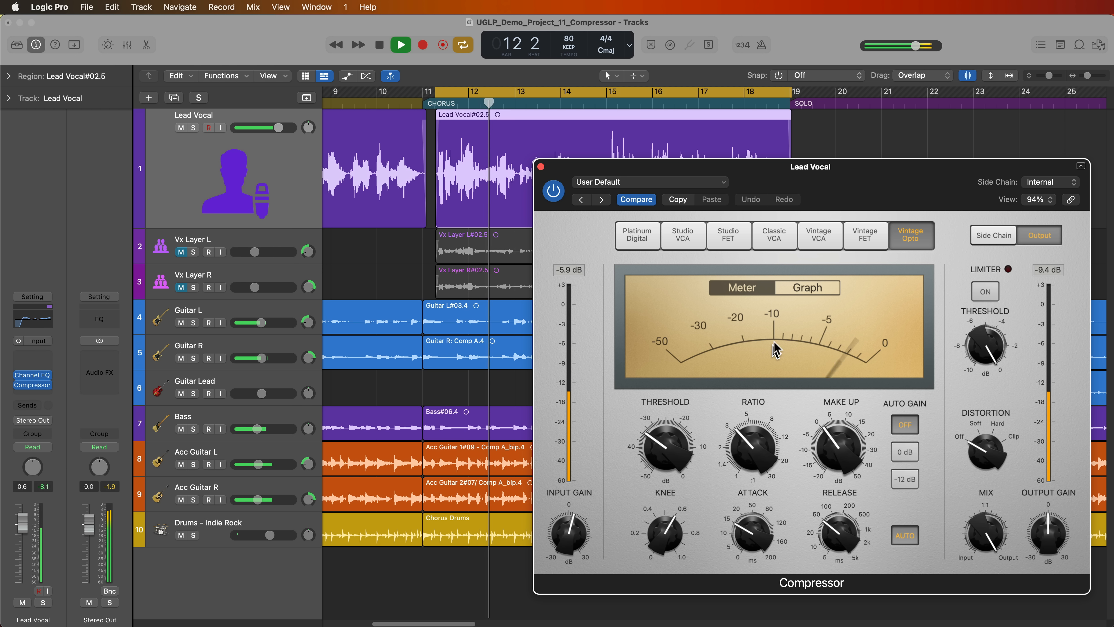
{"action": "left_click", "coordinate": [807, 287]}
{"action": "left_click_drag", "start_coordinate": [816, 180], "coordinate": [760, 273]}
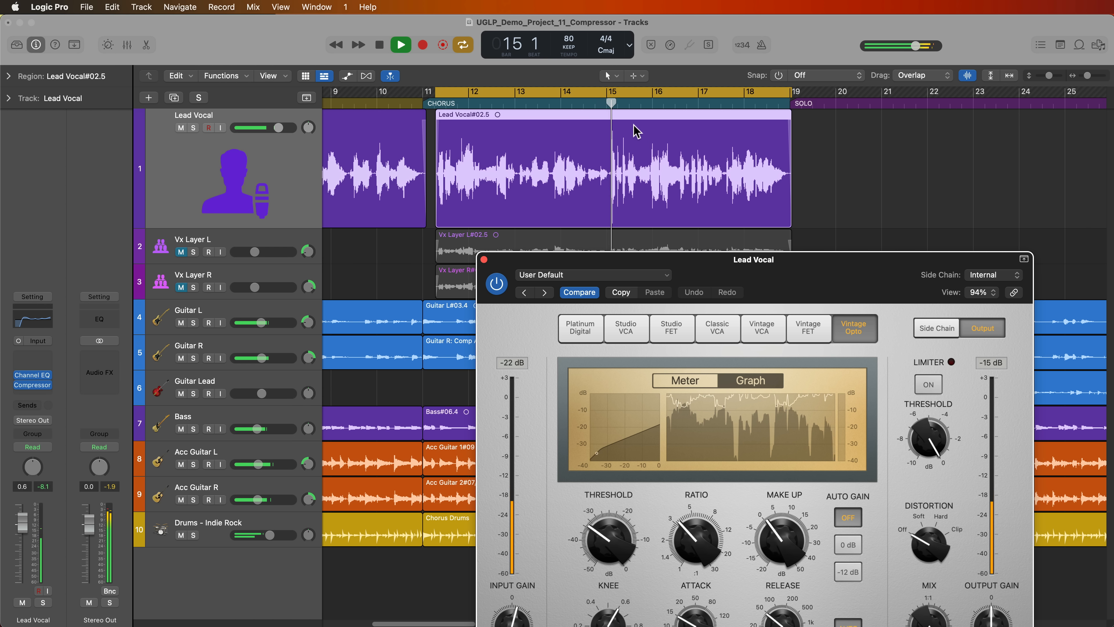
{"action": "left_click_drag", "start_coordinate": [670, 254], "coordinate": [713, 158]}
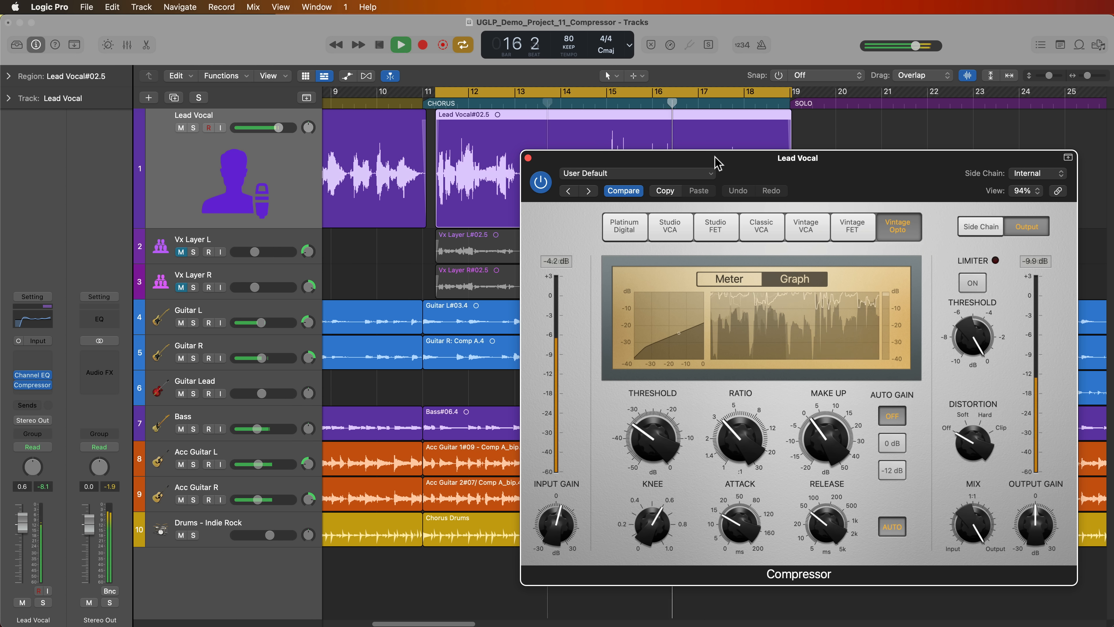
{"action": "key", "text": "space"}
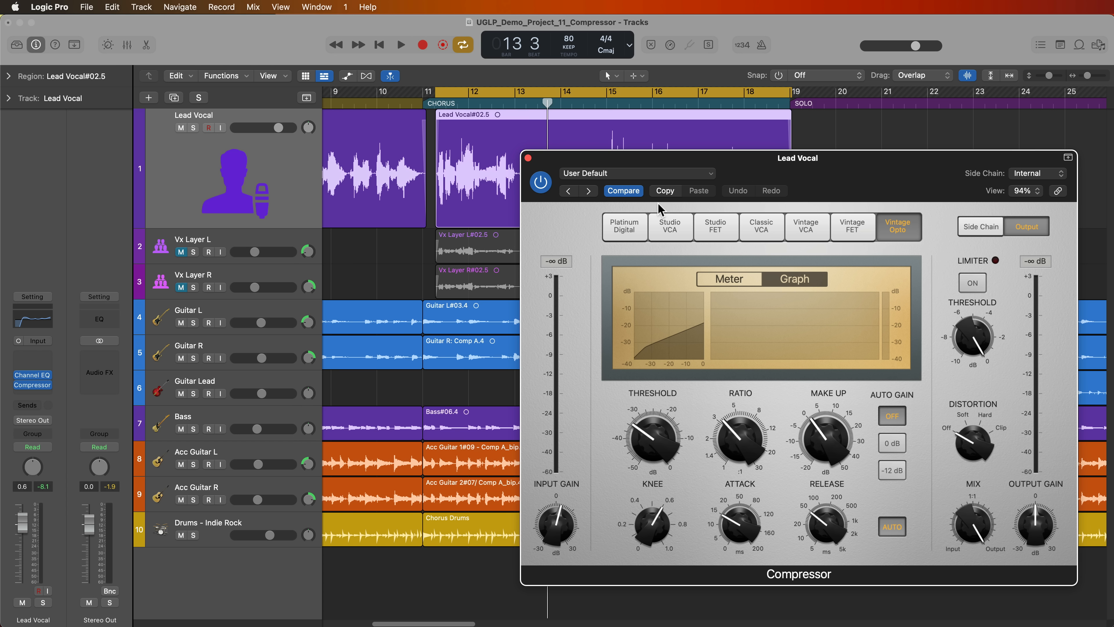
- Switch the Lead Vocal Compressor to the Platinum Digital model, and remove the plug-in from the channel strip
{"action": "left_click", "coordinate": [614, 228]}
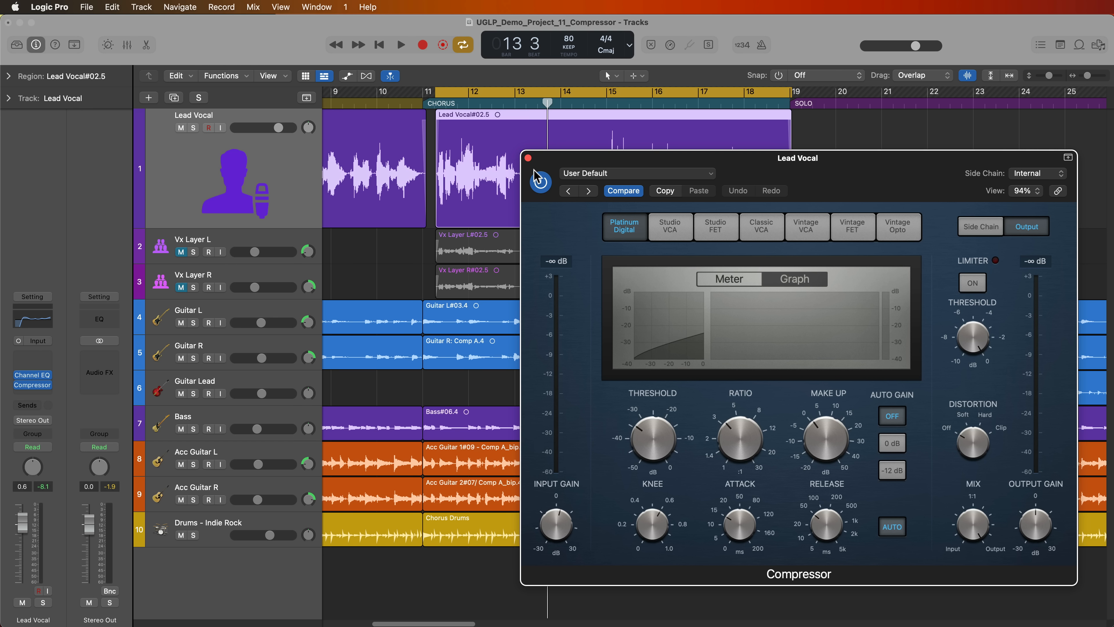
{"action": "left_click", "coordinate": [527, 158]}
{"action": "left_click", "coordinate": [50, 385]}
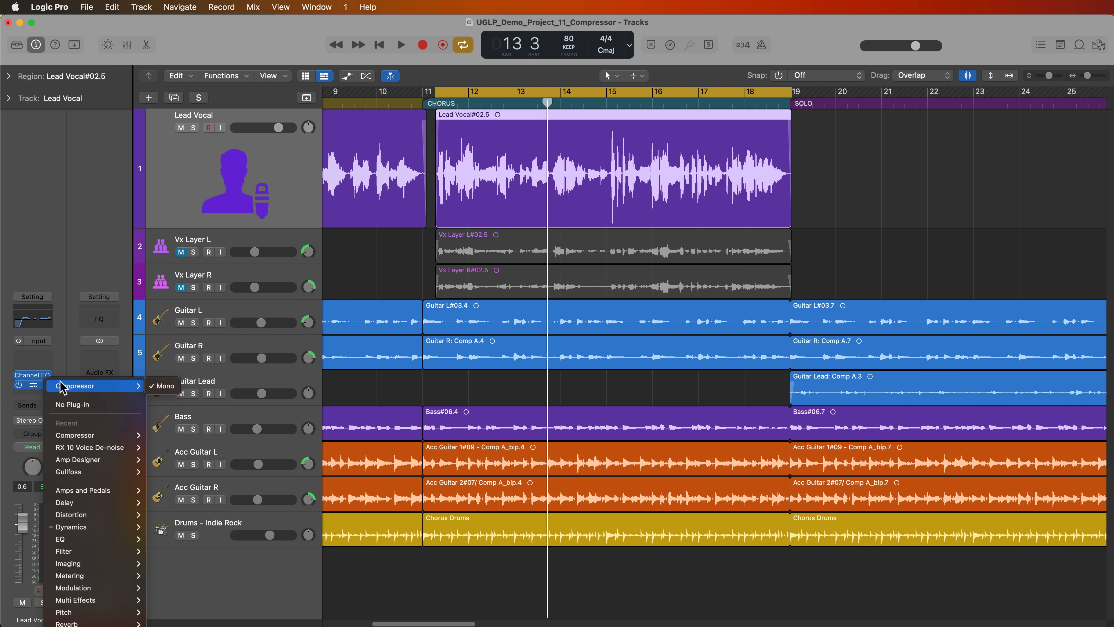
{"action": "left_click", "coordinate": [97, 403]}
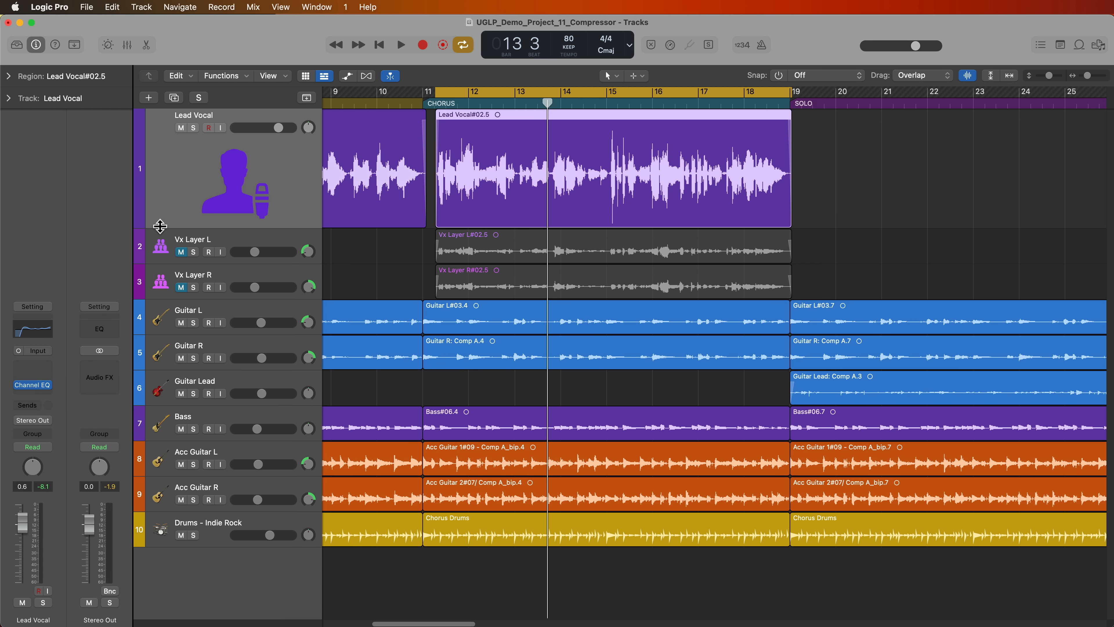
- Shrink the Lead Vocal track's height and show the Mixer with the Drums - Indie Rock track selected
{"action": "left_click_drag", "start_coordinate": [160, 227], "coordinate": [168, 152]}
{"action": "left_click", "coordinate": [247, 450]}
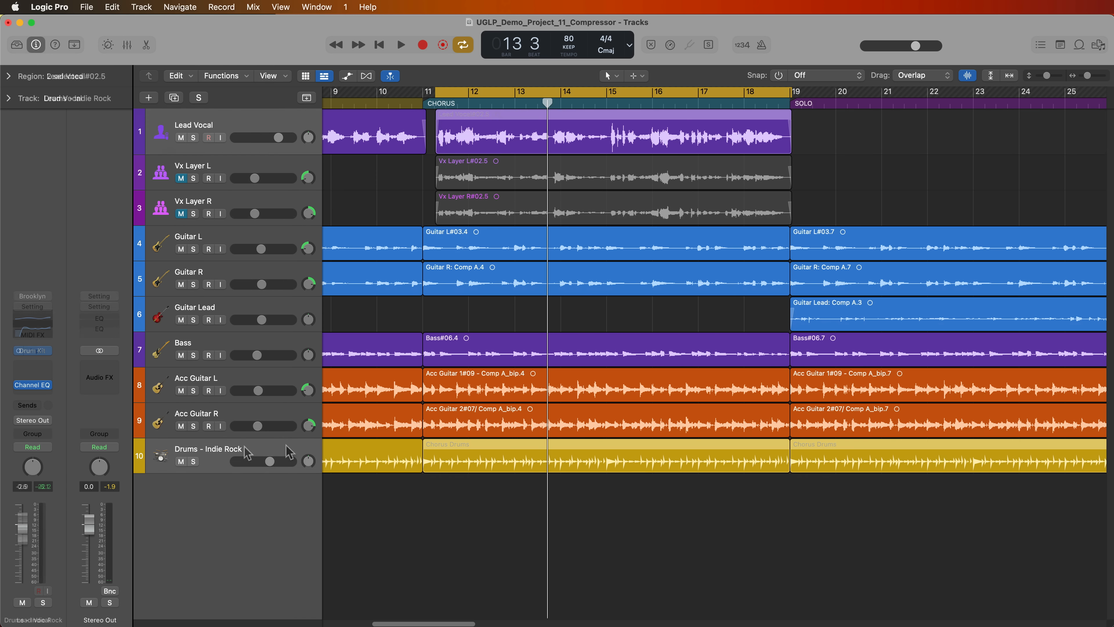
{"action": "key", "text": "x"}
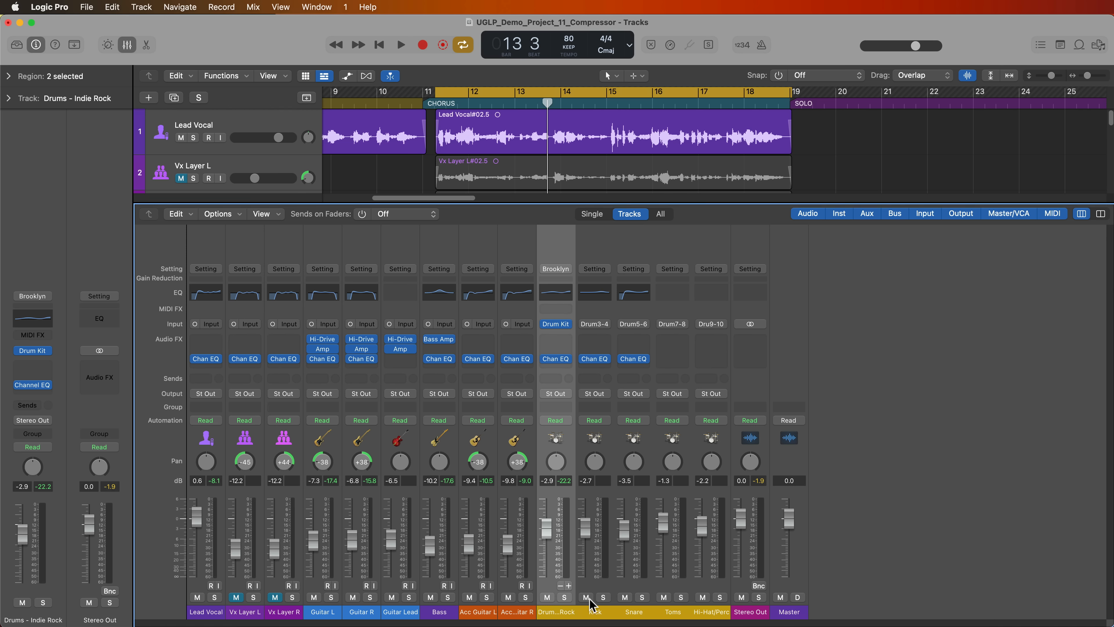
- Go through the Kick, Snare, Toms and Hi-Hat channel strips, and solo the Kick channel
{"action": "left_click", "coordinate": [590, 608]}
{"action": "left_click", "coordinate": [636, 608]}
{"action": "left_click", "coordinate": [674, 608]}
{"action": "left_click", "coordinate": [702, 612]}
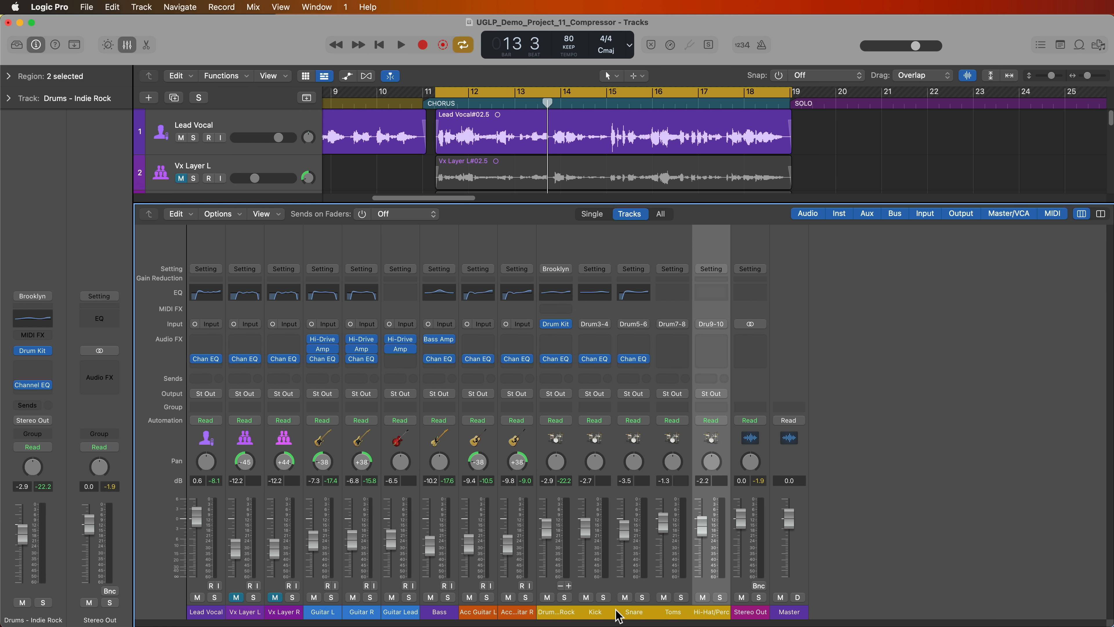
{"action": "left_click", "coordinate": [606, 612]}
{"action": "left_click", "coordinate": [603, 598]}
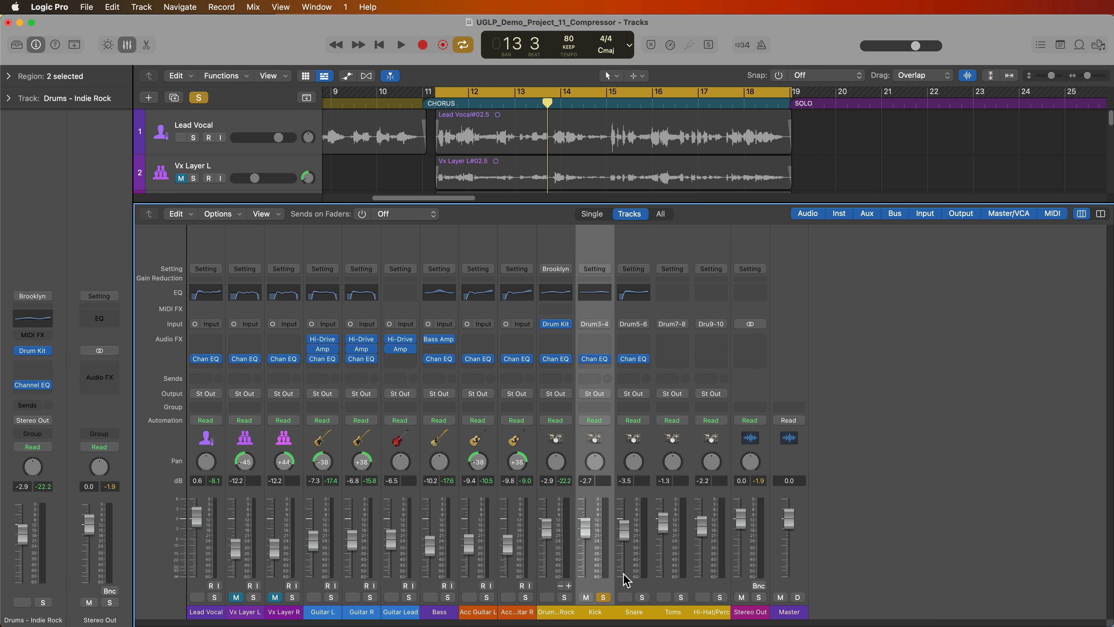
- Insert a Compressor plug-in below the Channel EQ on the Kick channel strip
{"action": "left_click", "coordinate": [596, 367]}
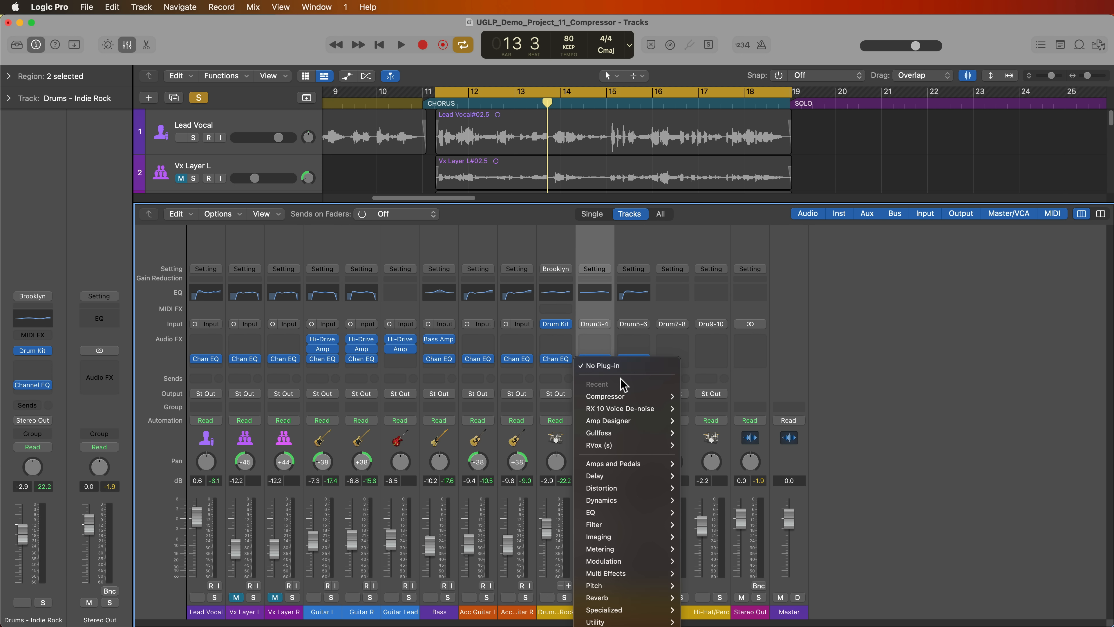
{"action": "mouse_move", "coordinate": [639, 397]}
{"action": "left_click", "coordinate": [698, 397]}
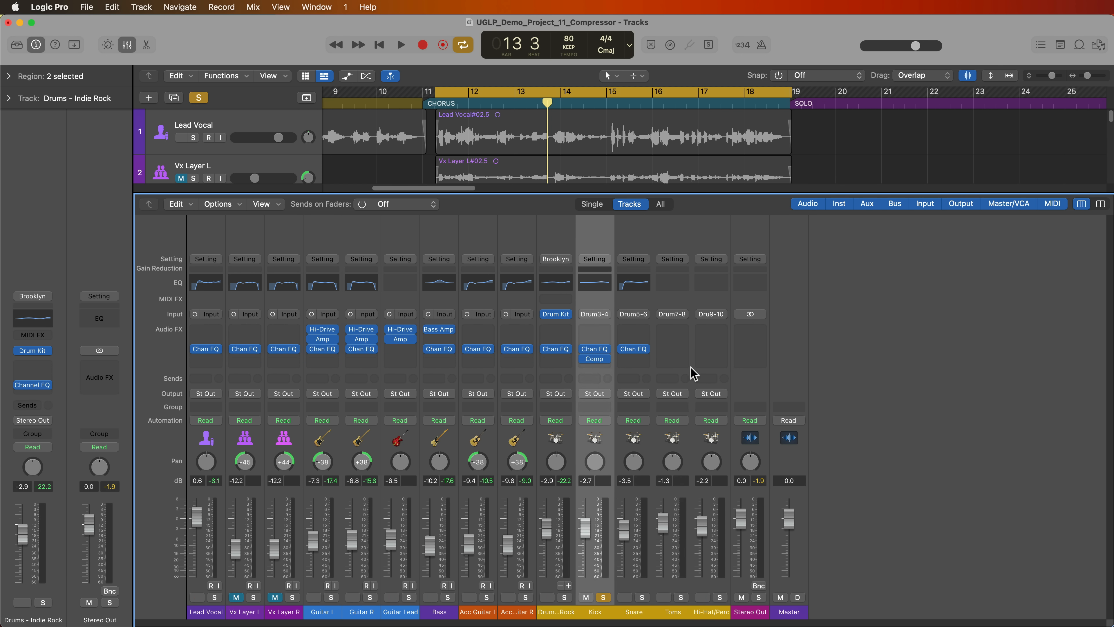
- Open the Kick channel's Compressor, reposition its window over the Mixer, and switch its display to Graph
{"action": "left_click", "coordinate": [597, 362]}
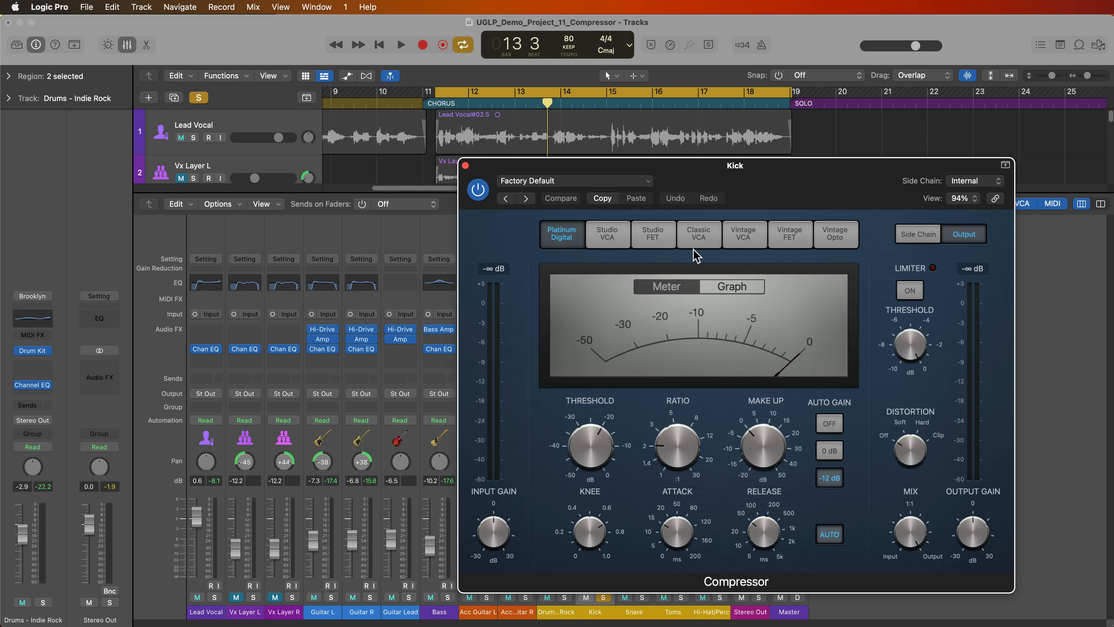
{"action": "left_click_drag", "start_coordinate": [731, 156], "coordinate": [668, 145]}
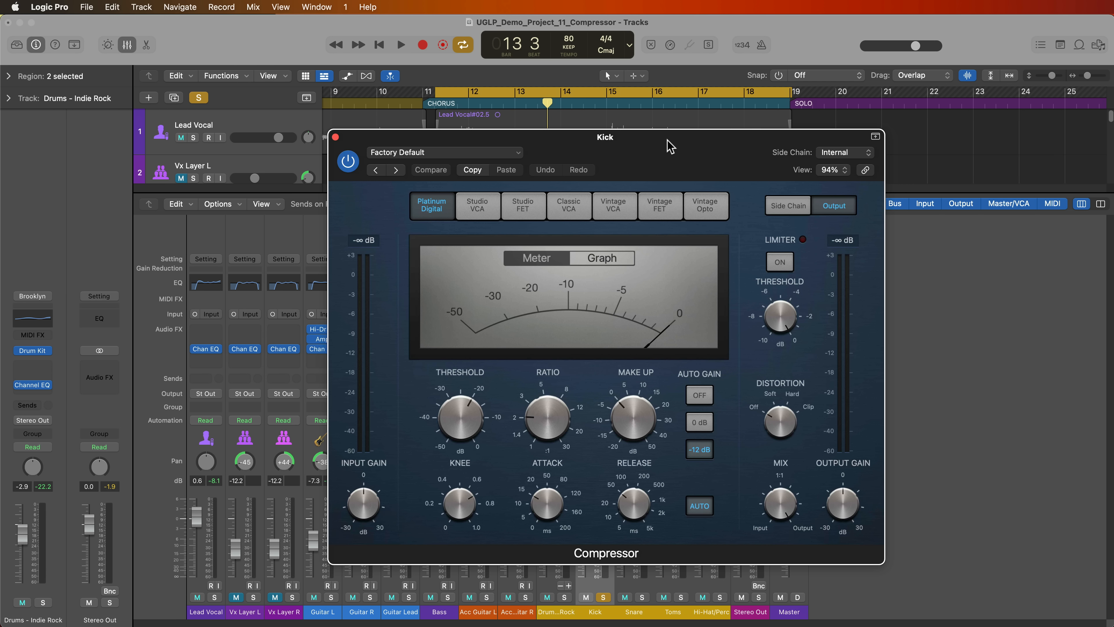
{"action": "left_click", "coordinate": [612, 264]}
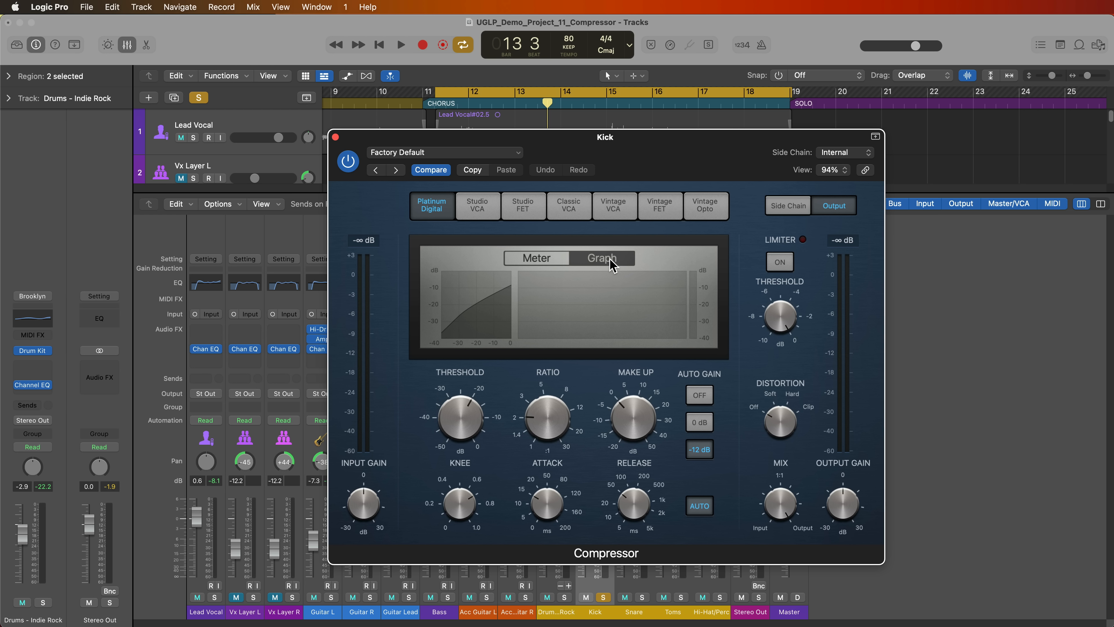
- Go through the Compressor's circuit models from Studio VCA to Vintage Opto and return to Platinum Digital
{"action": "left_click", "coordinate": [490, 209]}
{"action": "left_click", "coordinate": [524, 210]}
{"action": "left_click", "coordinate": [566, 211]}
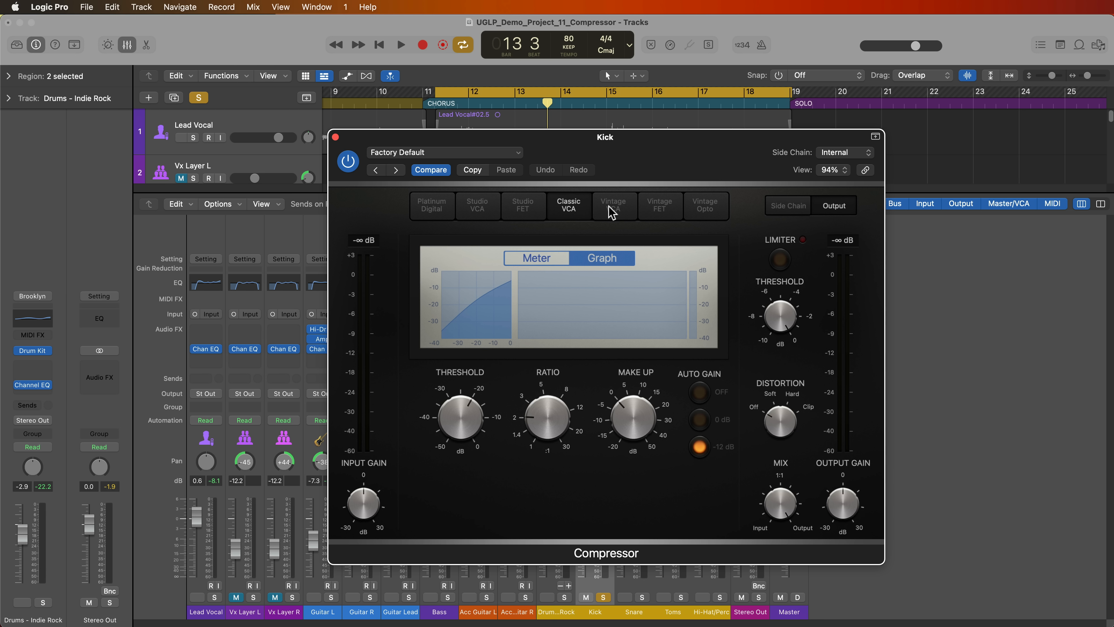
{"action": "left_click", "coordinate": [612, 210]}
{"action": "left_click", "coordinate": [659, 210]}
{"action": "left_click", "coordinate": [706, 208]}
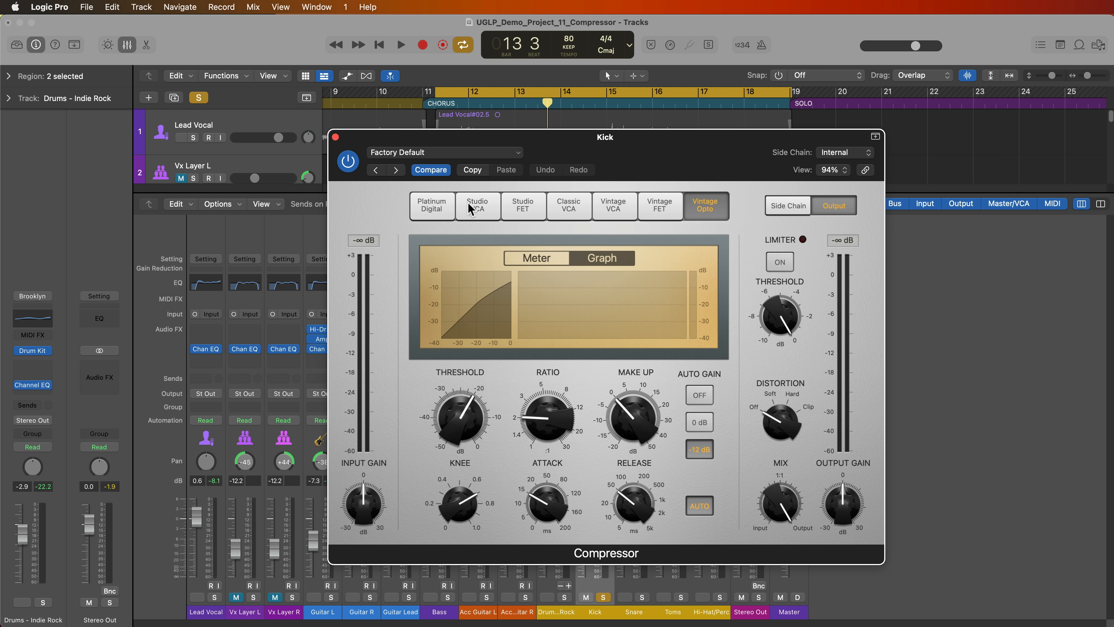
{"action": "left_click", "coordinate": [436, 206]}
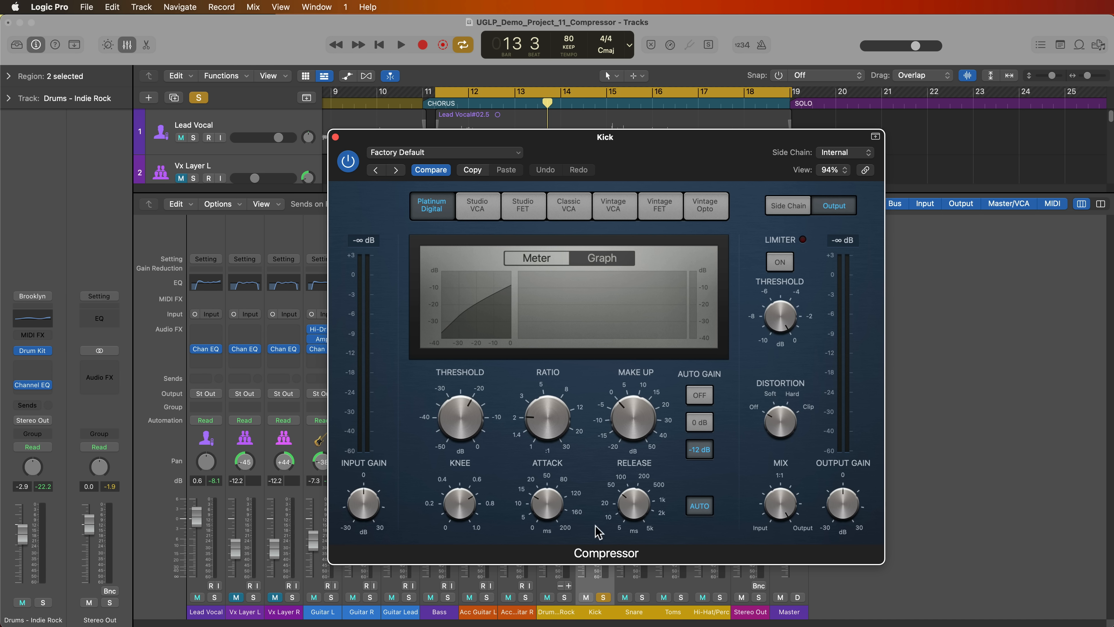
- Compare the Vintage Opto, Vintage FET and Studio FET models' controls, ending on Vintage FET
{"action": "mouse_move", "coordinate": [635, 414]}
{"action": "left_click", "coordinate": [696, 214]}
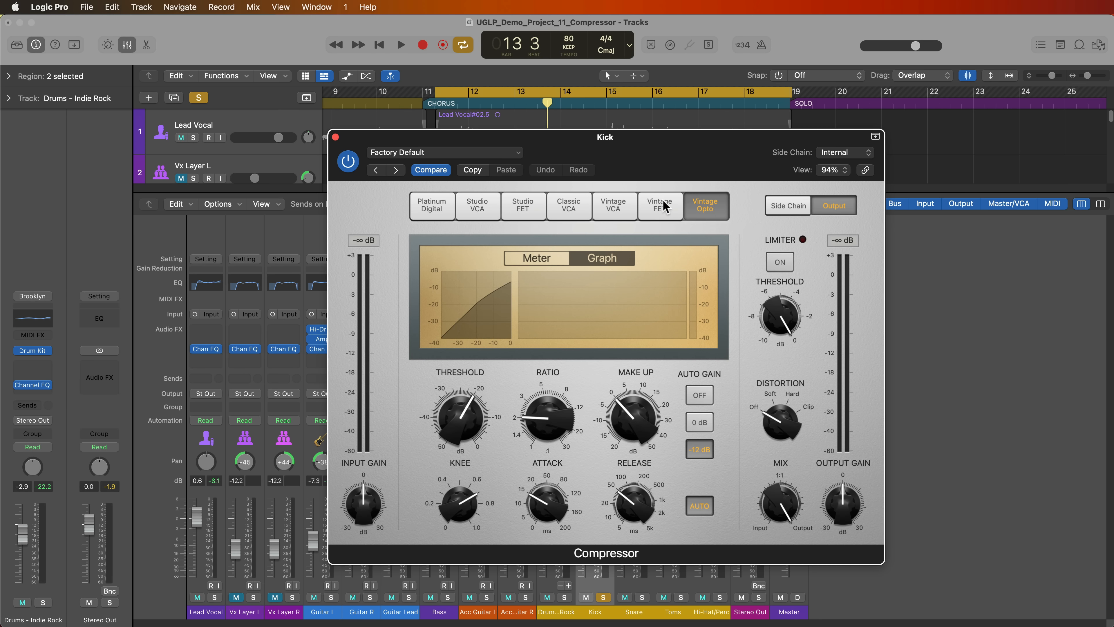
{"action": "left_click", "coordinate": [660, 205]}
{"action": "left_click", "coordinate": [527, 213]}
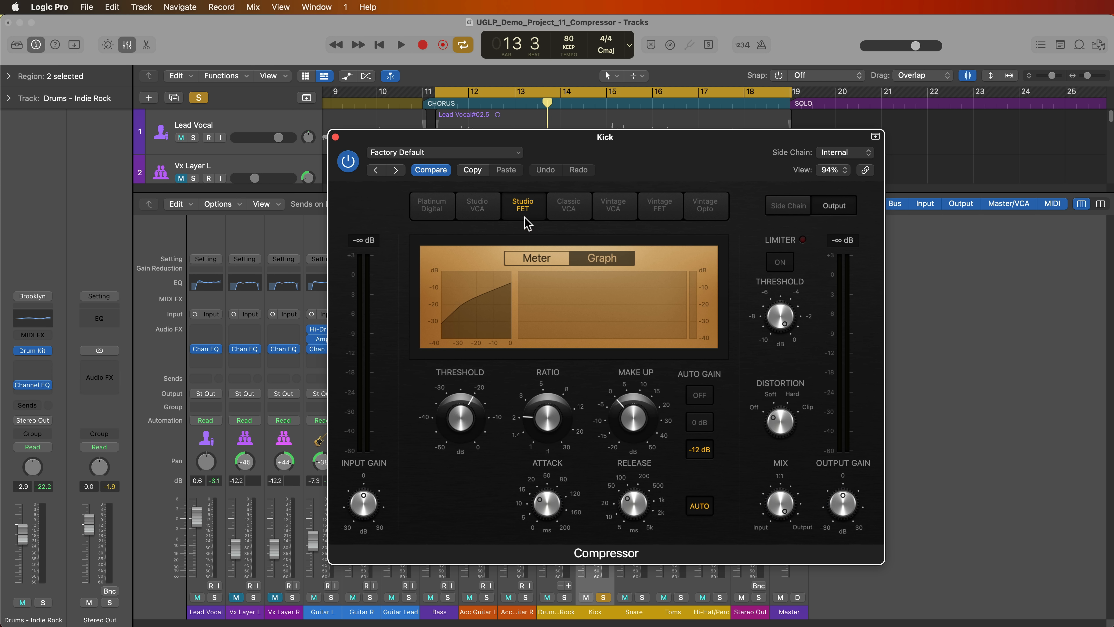
{"action": "left_click", "coordinate": [661, 214]}
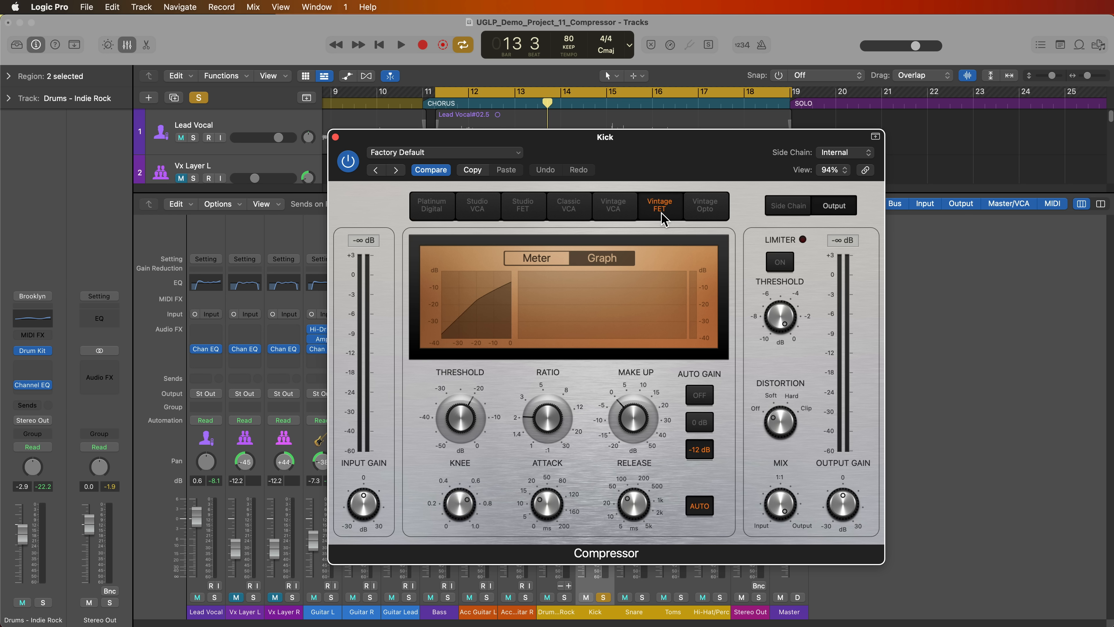
{"action": "left_click", "coordinate": [522, 205]}
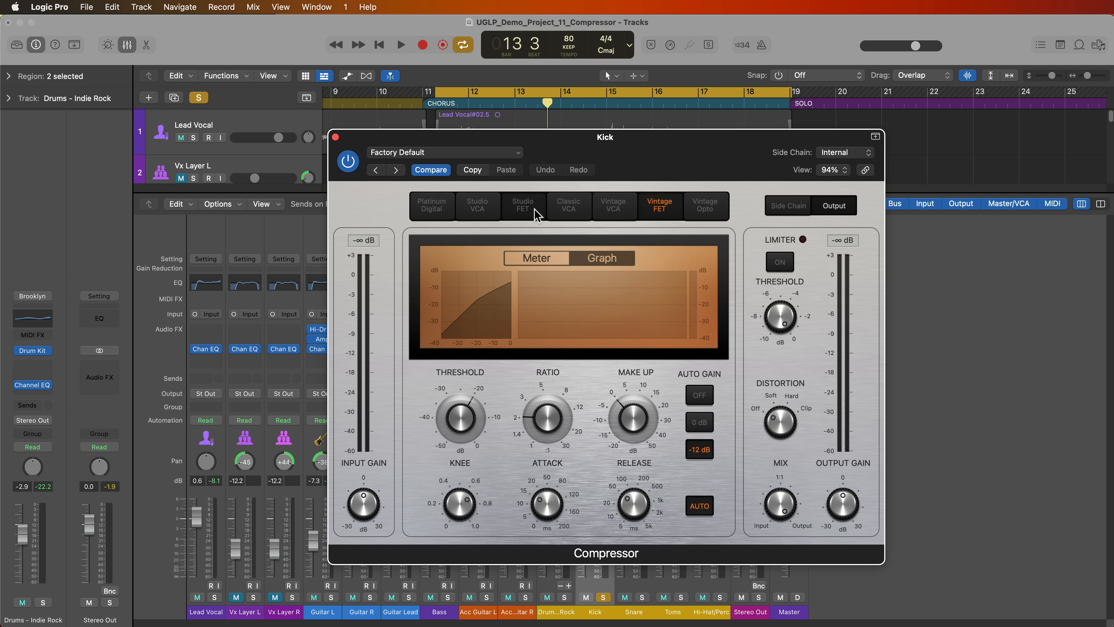
{"action": "left_click", "coordinate": [659, 210]}
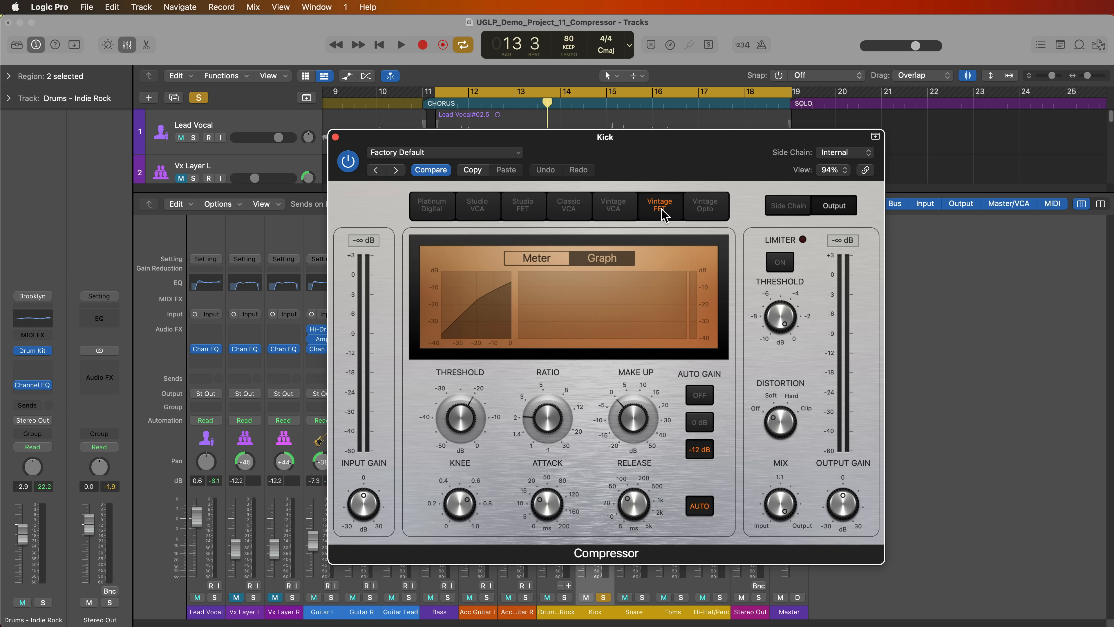
{"action": "left_click", "coordinate": [711, 212]}
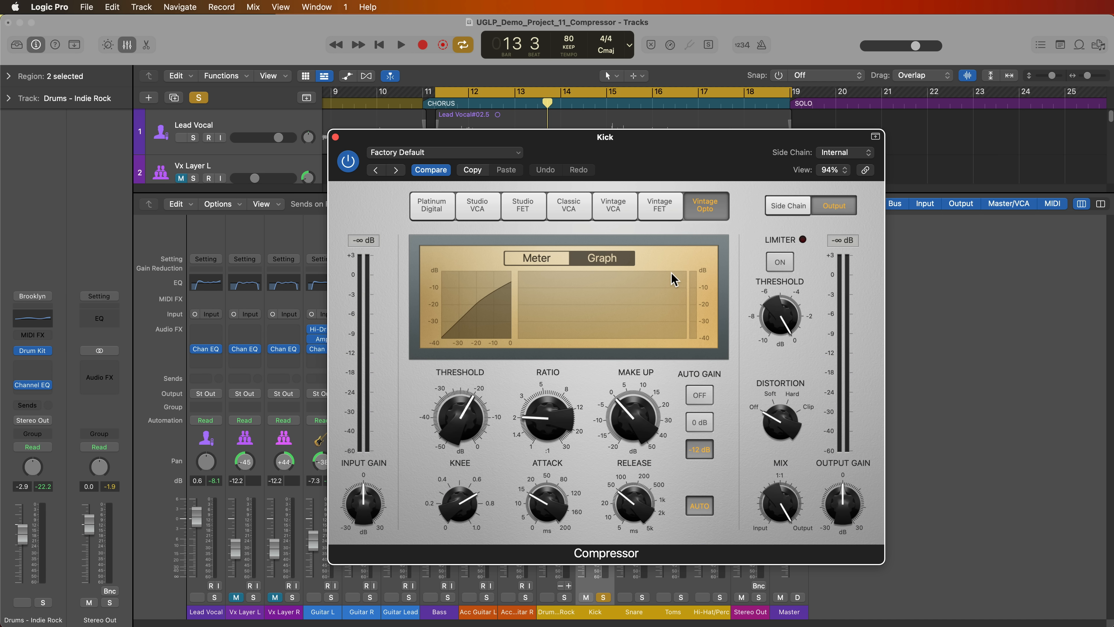
{"action": "left_click", "coordinate": [661, 206]}
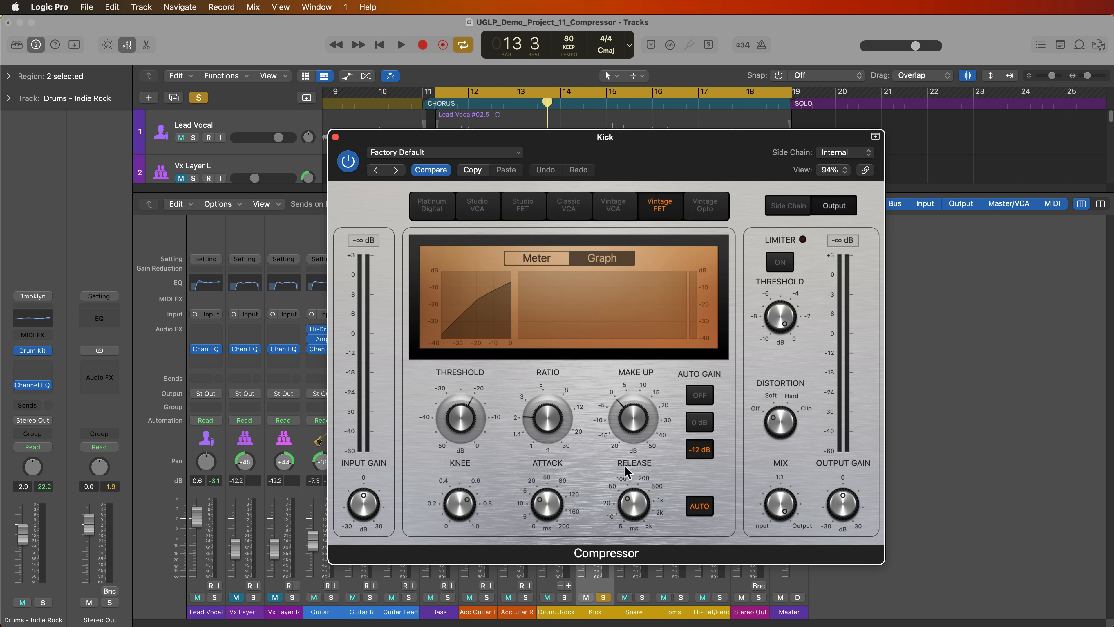
{"action": "mouse_move", "coordinate": [611, 391]}
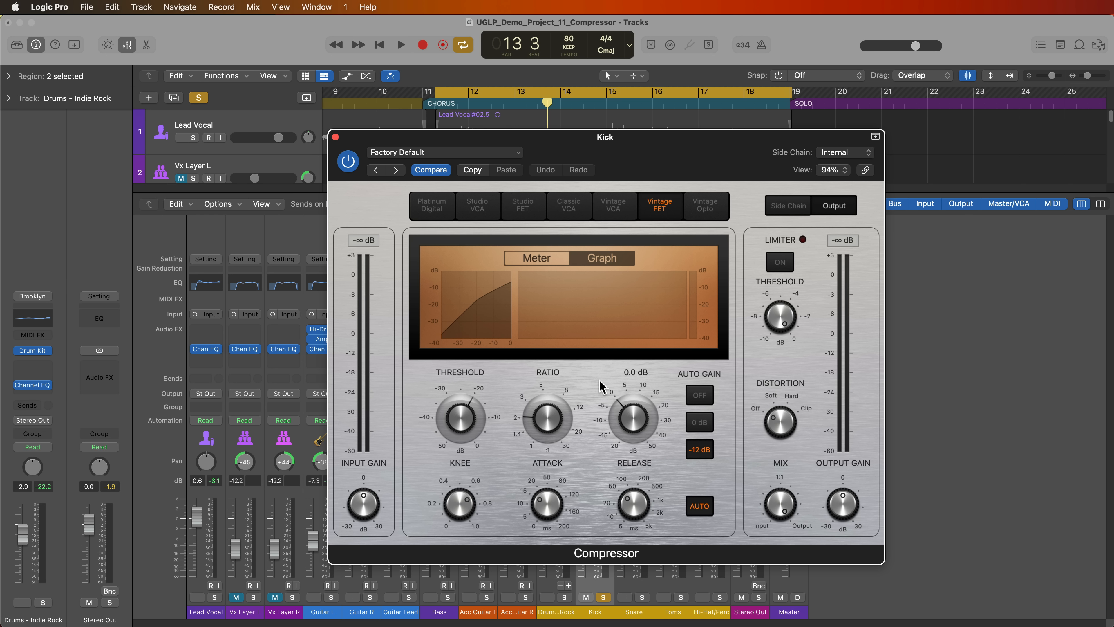
- Compare the Studio VCA, Classic VCA and Vintage VCA models with Studio FET and Vintage Opto, ending on Vintage VCA
{"action": "left_click", "coordinate": [525, 214]}
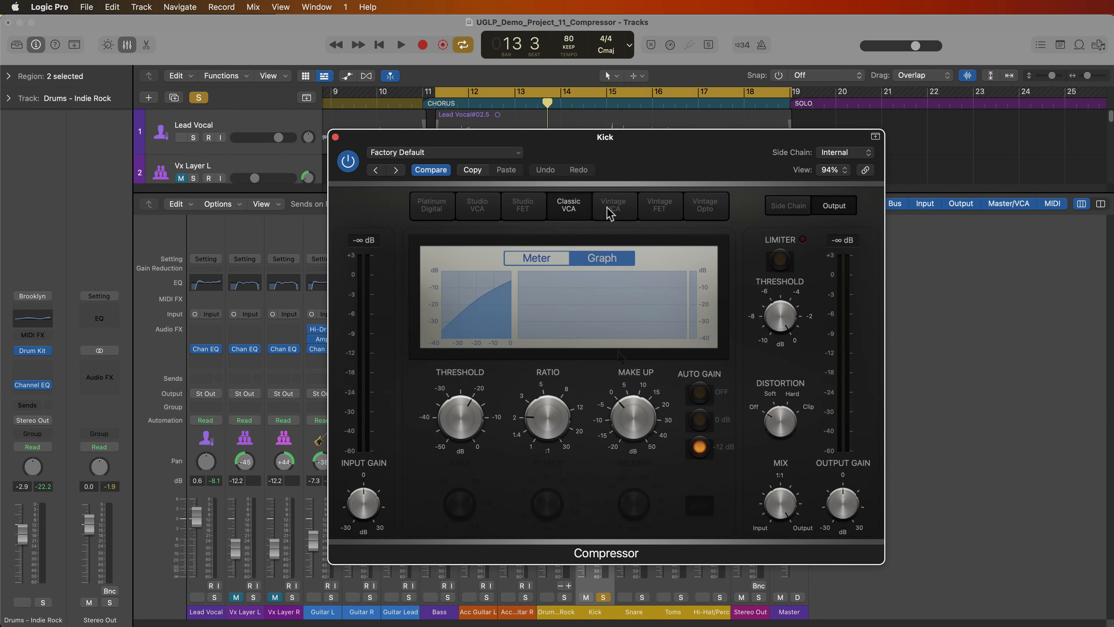
{"action": "left_click", "coordinate": [613, 208]}
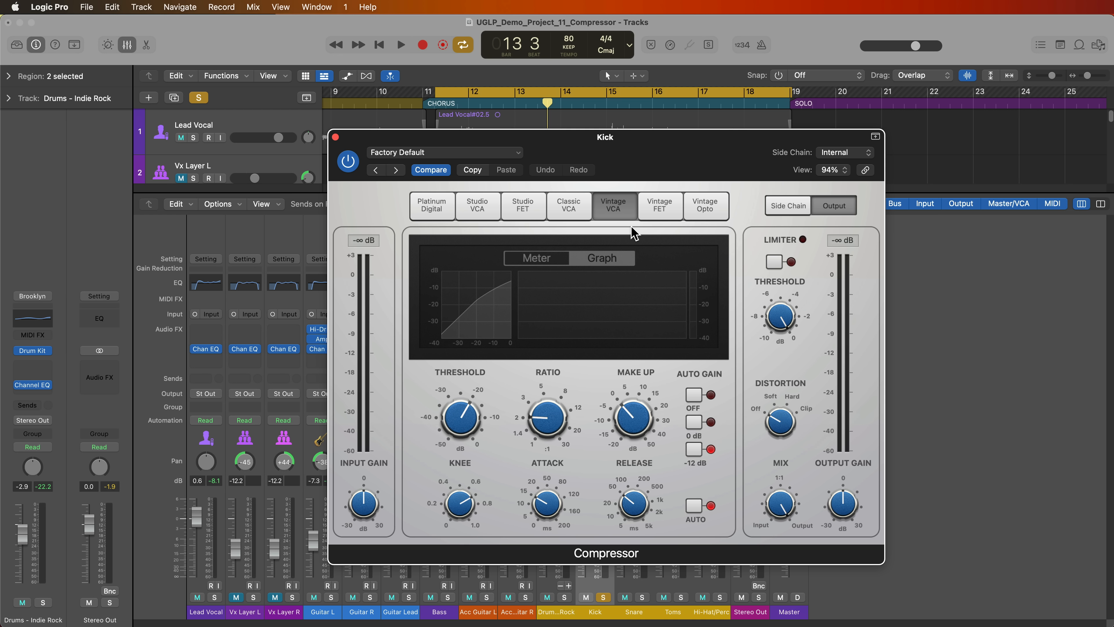
{"action": "left_click", "coordinate": [687, 212]}
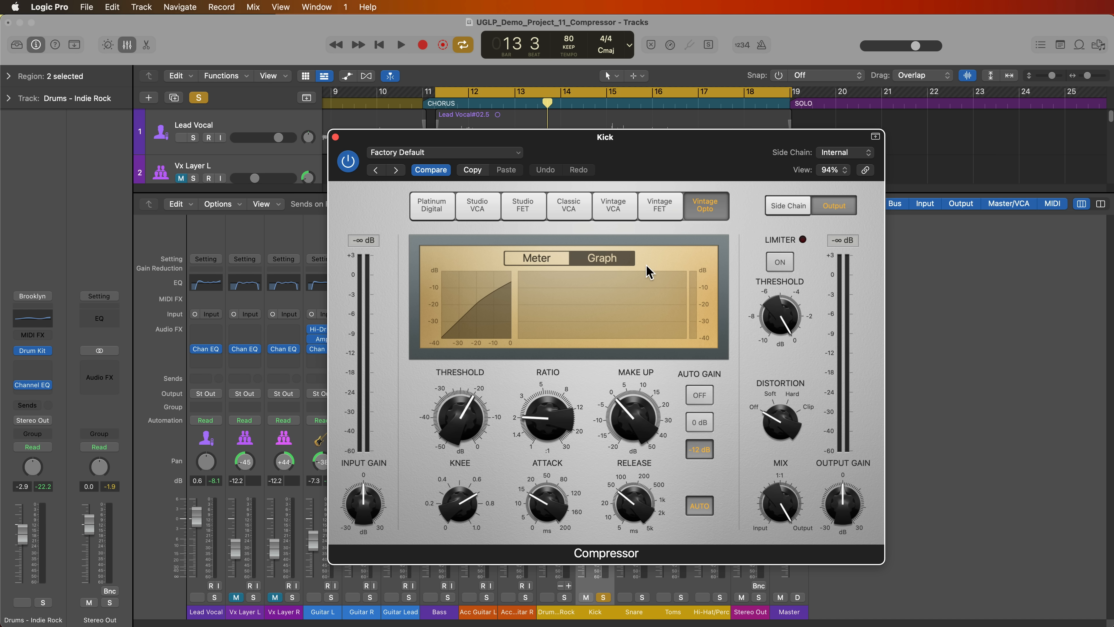
{"action": "left_click", "coordinate": [624, 215]}
{"action": "left_click", "coordinate": [570, 210]}
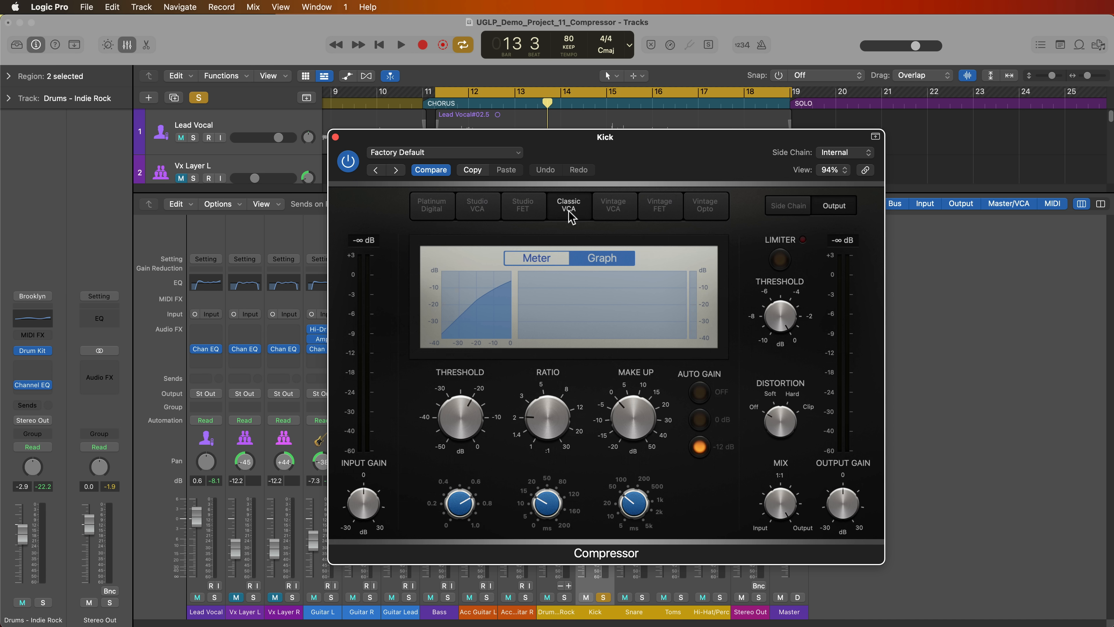
{"action": "left_click", "coordinate": [491, 211]}
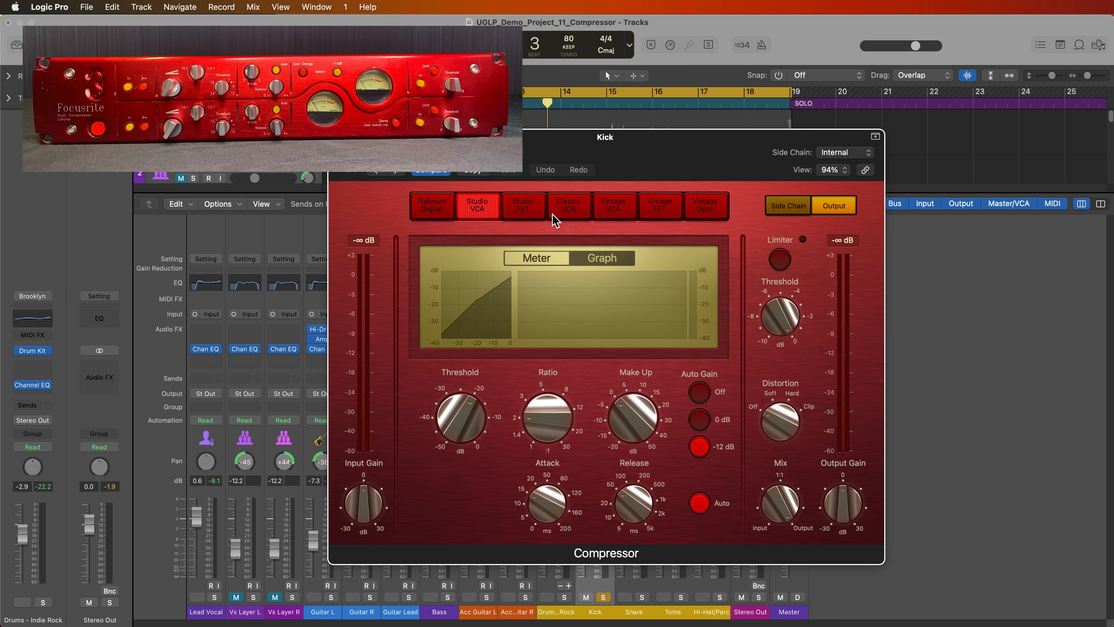
{"action": "left_click", "coordinate": [569, 211]}
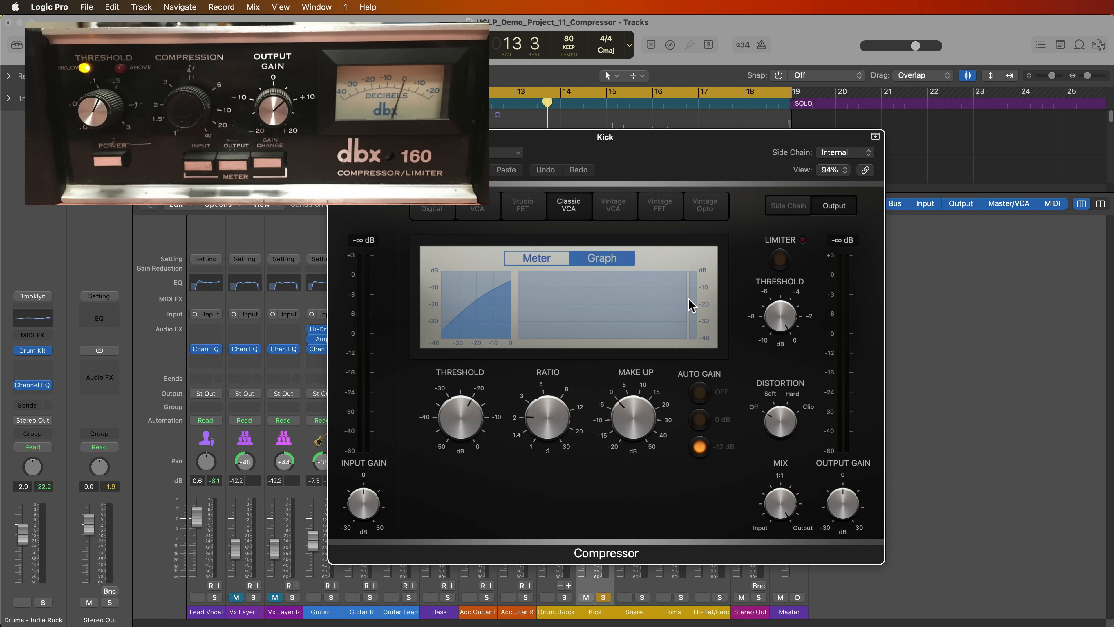
{"action": "left_click", "coordinate": [632, 216]}
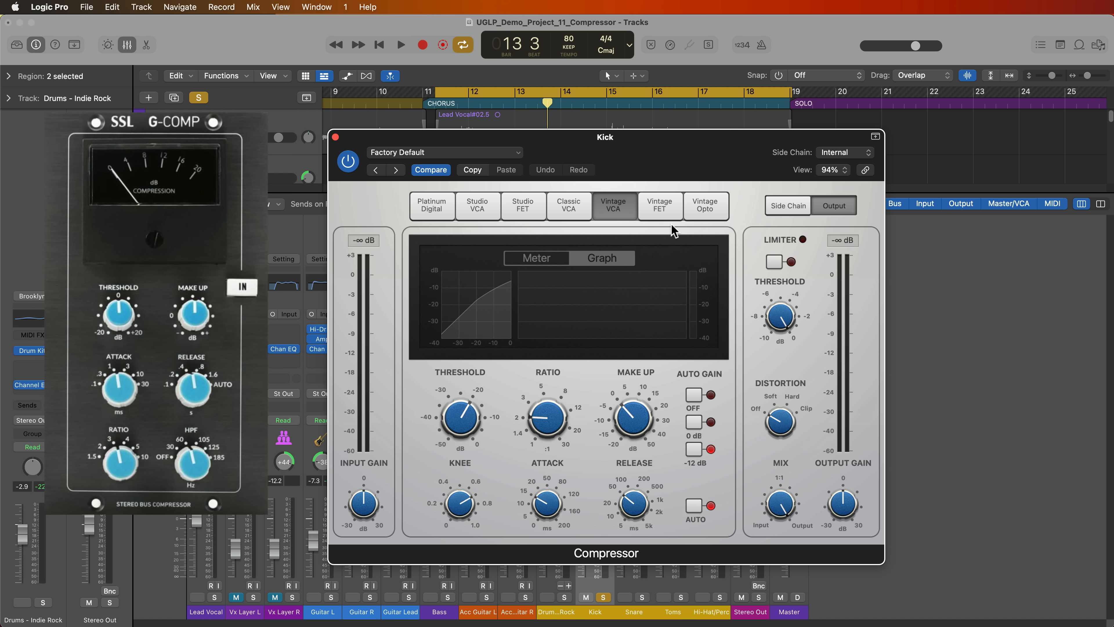
- Examine the Platinum Digital, Studio VCA, Studio FET and Classic VCA models, and return to Platinum Digital
{"action": "left_click", "coordinate": [434, 209]}
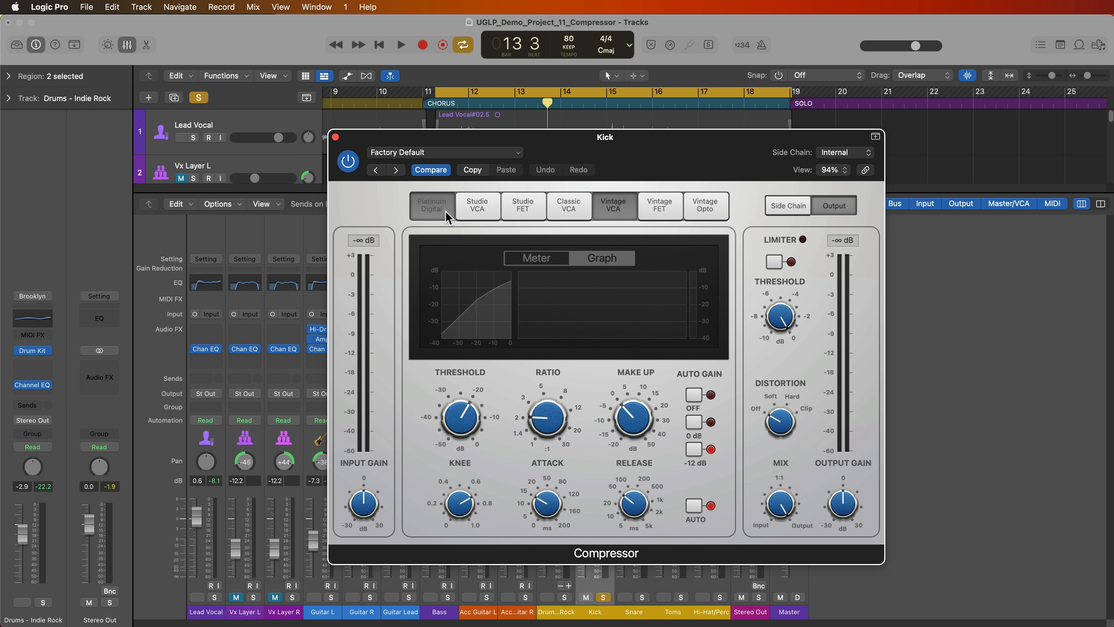
{"action": "left_click", "coordinate": [476, 210]}
{"action": "left_click", "coordinate": [509, 212]}
{"action": "left_click", "coordinate": [568, 213]}
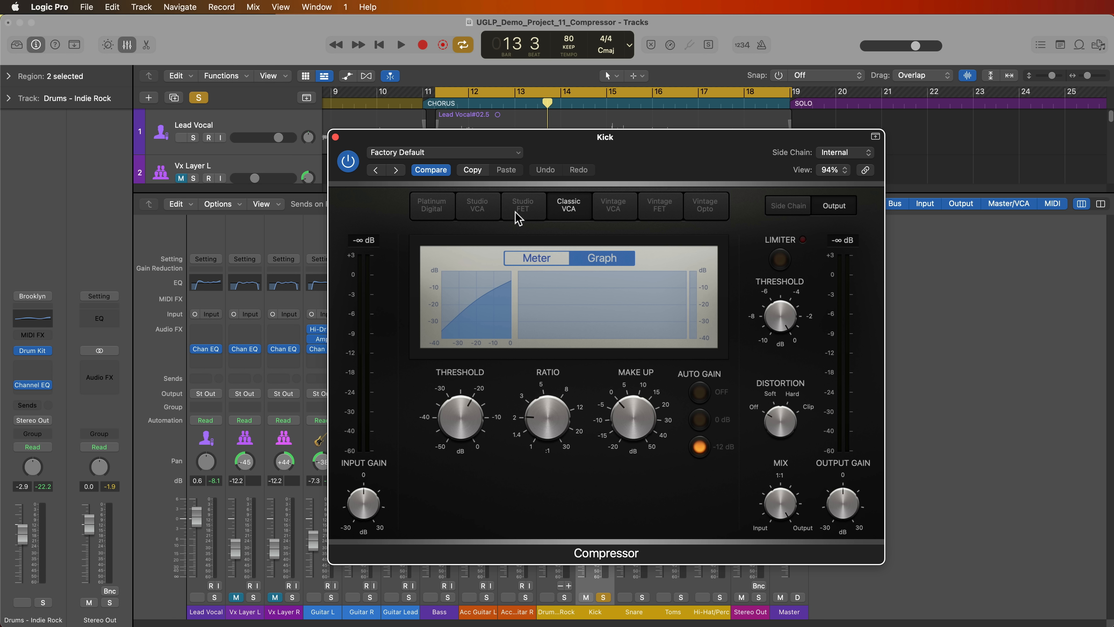
{"action": "left_click", "coordinate": [476, 209]}
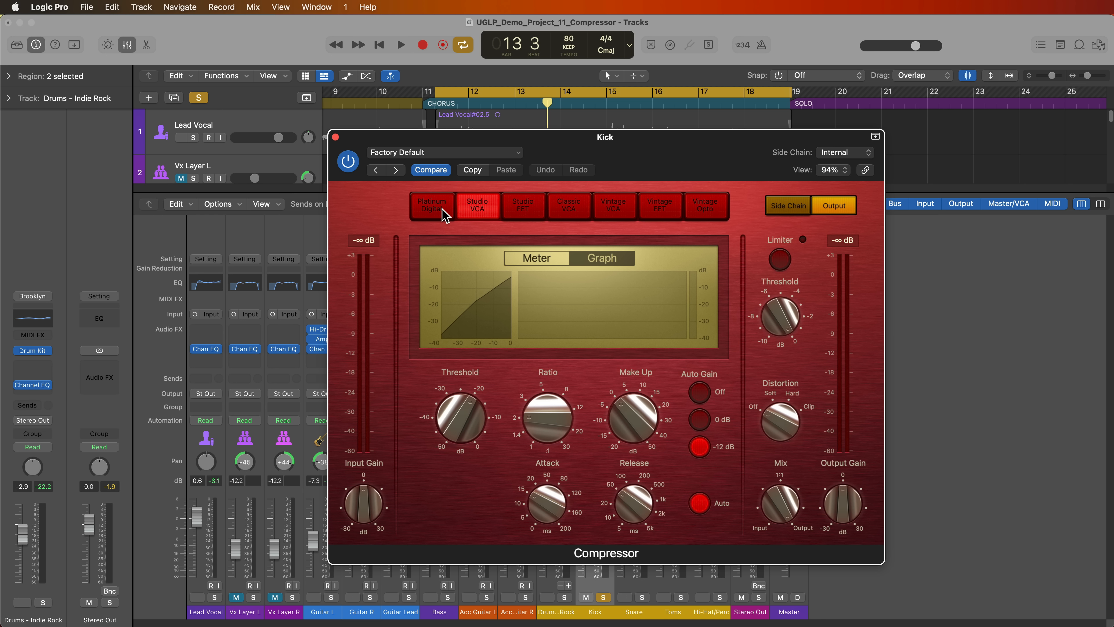
{"action": "left_click", "coordinate": [444, 214]}
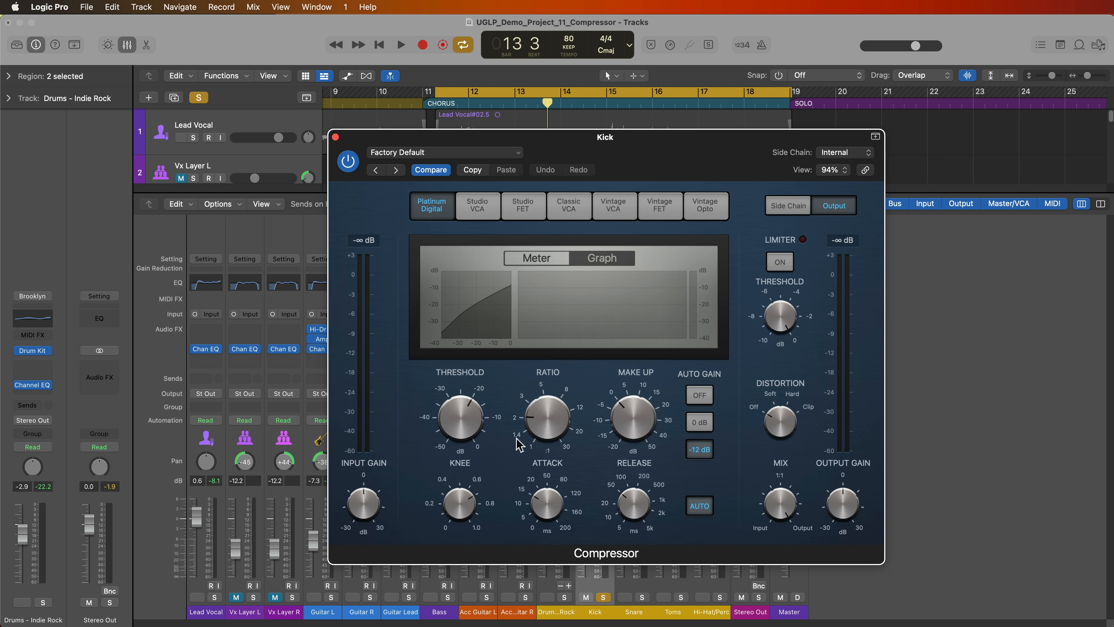
- Cycle through all six analog-style models in order, Studio VCA to Vintage Opto, and switch back to Platinum Digital
{"action": "left_click", "coordinate": [483, 210]}
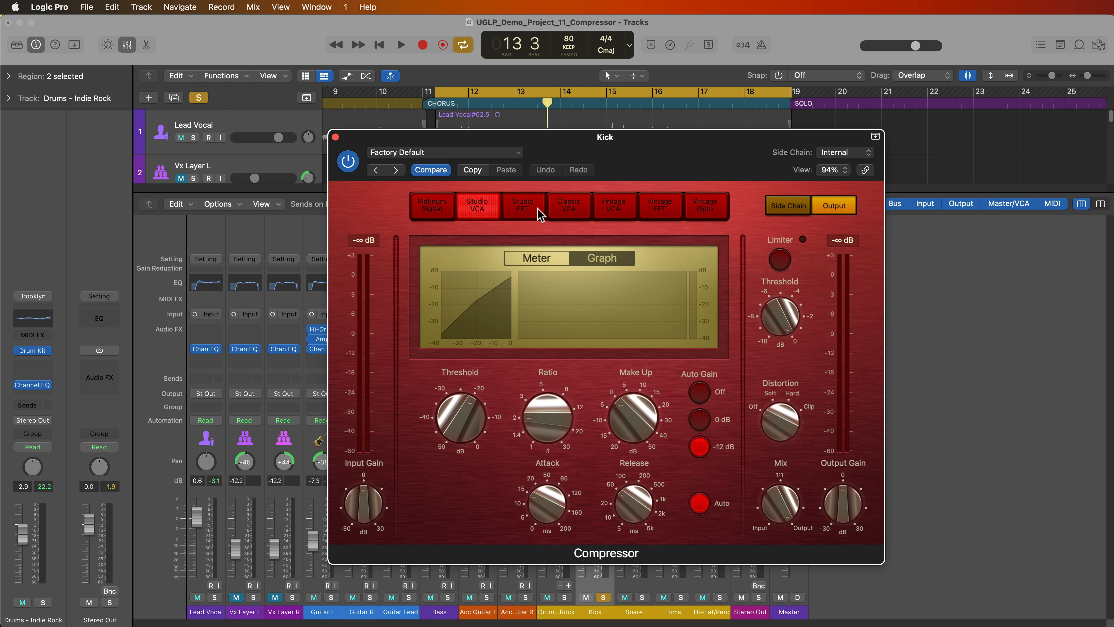
{"action": "left_click", "coordinate": [526, 209]}
{"action": "left_click", "coordinate": [575, 208]}
{"action": "left_click", "coordinate": [616, 211]}
{"action": "left_click", "coordinate": [658, 206]}
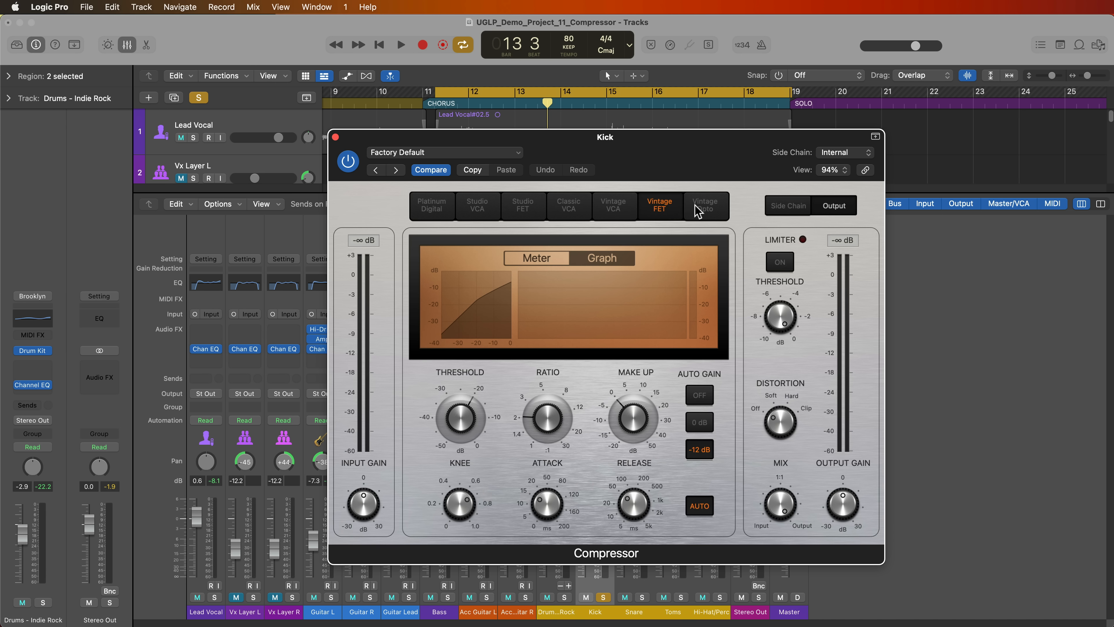
{"action": "left_click", "coordinate": [704, 207]}
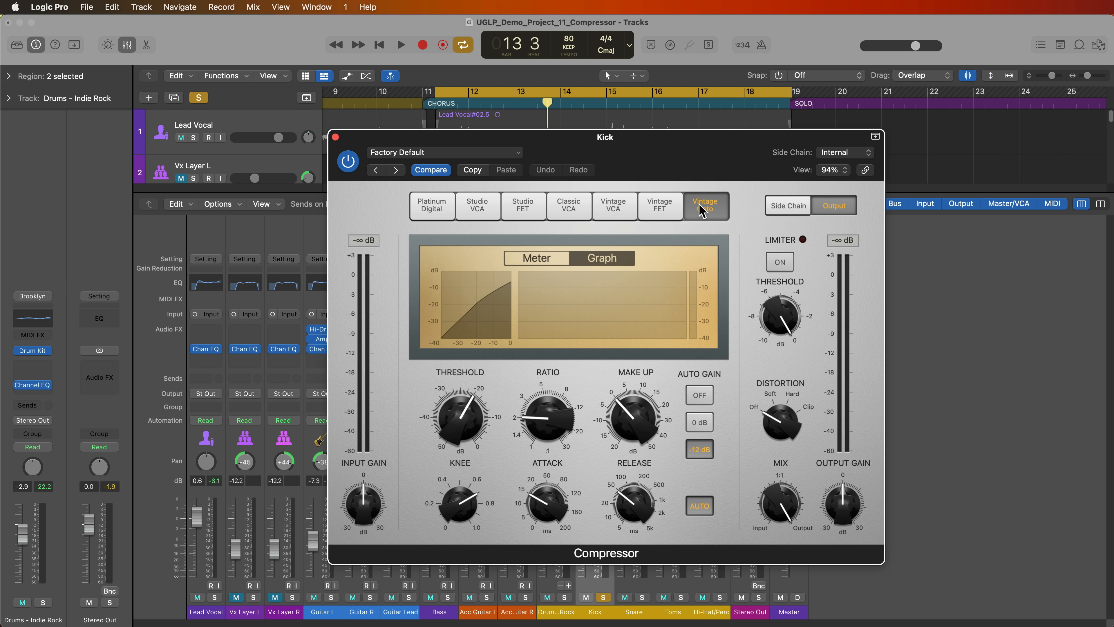
{"action": "left_click", "coordinate": [438, 217]}
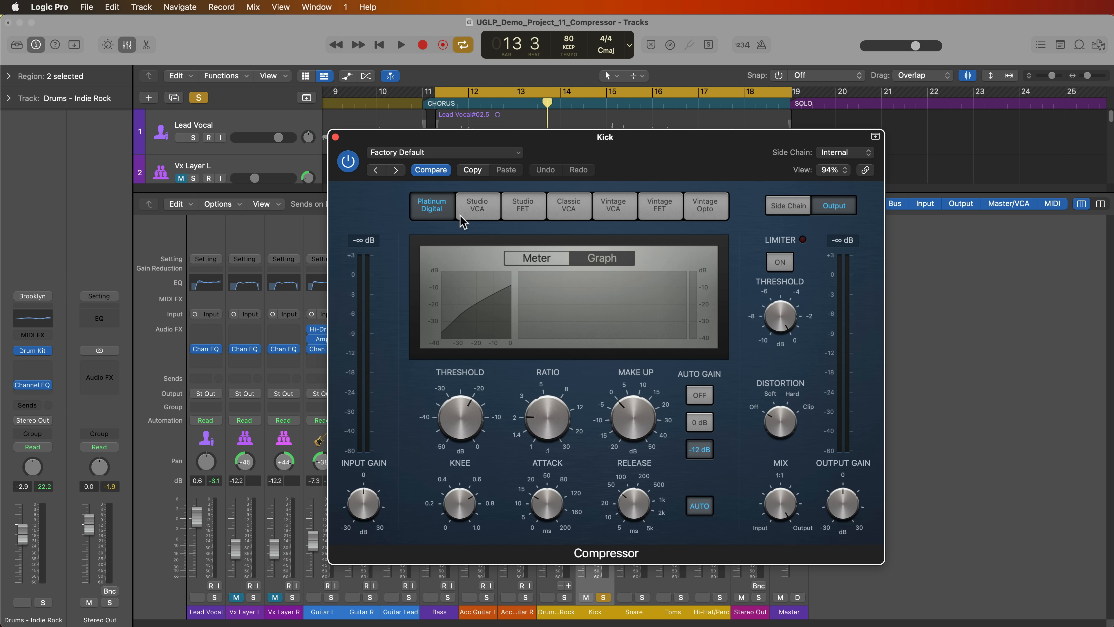
- Review the Studio VCA, Studio FET, Classic VCA and Vintage VCA models, ending on Vintage Opto
{"action": "left_click", "coordinate": [495, 211]}
{"action": "left_click", "coordinate": [524, 212]}
{"action": "left_click", "coordinate": [567, 206]}
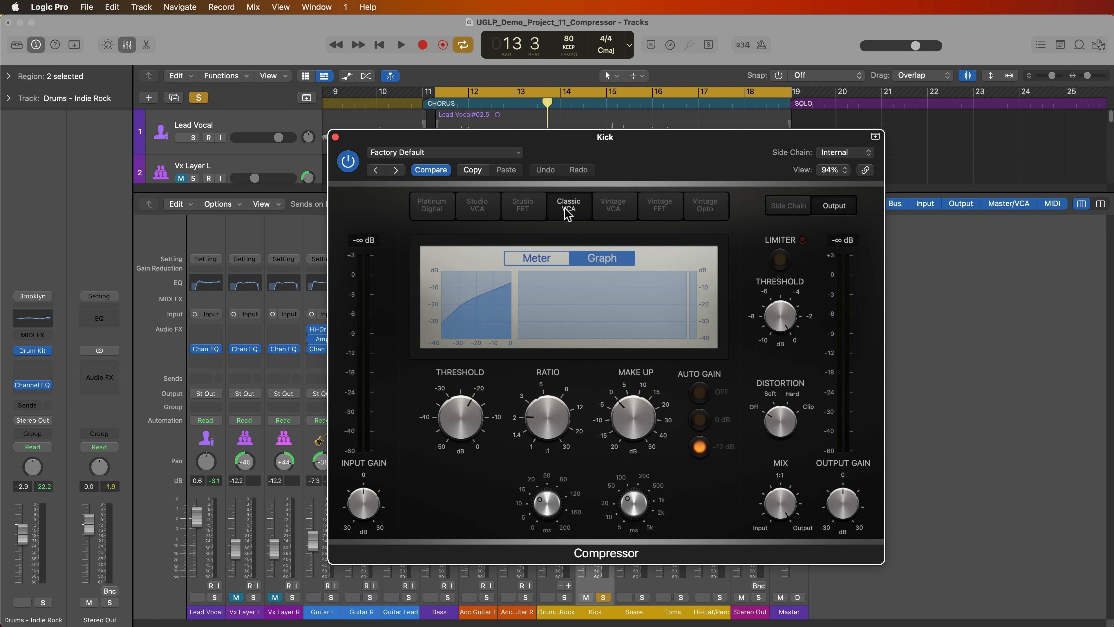
{"action": "left_click", "coordinate": [611, 210]}
{"action": "left_click", "coordinate": [704, 206]}
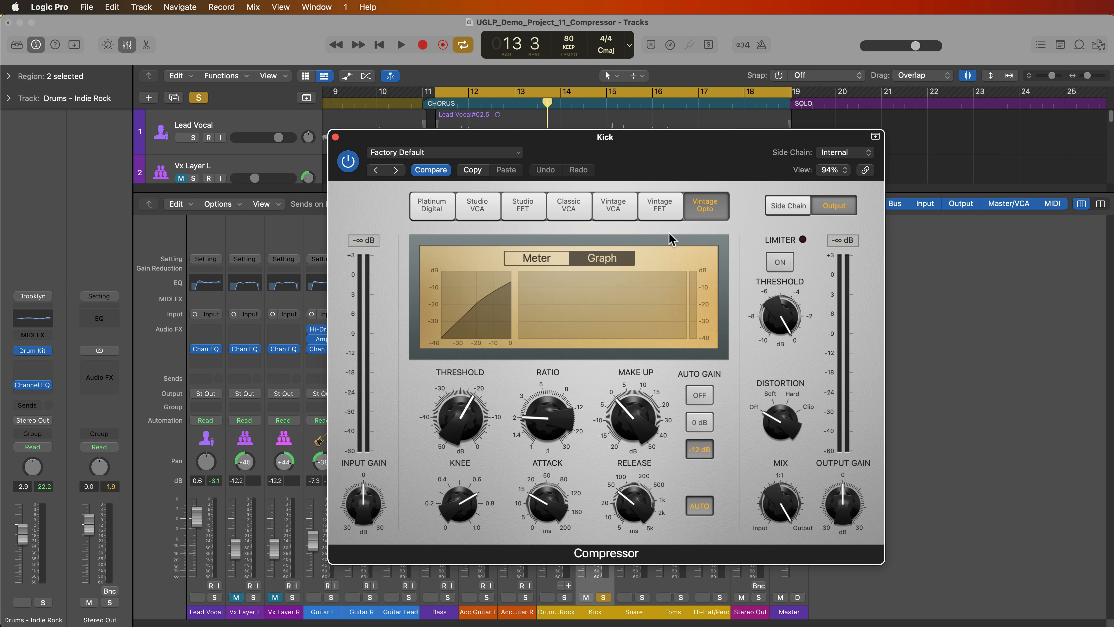
- View the two FET models and the three VCA models, and set the Compressor back to Platinum Digital
{"action": "left_click", "coordinate": [656, 210]}
{"action": "left_click", "coordinate": [525, 211]}
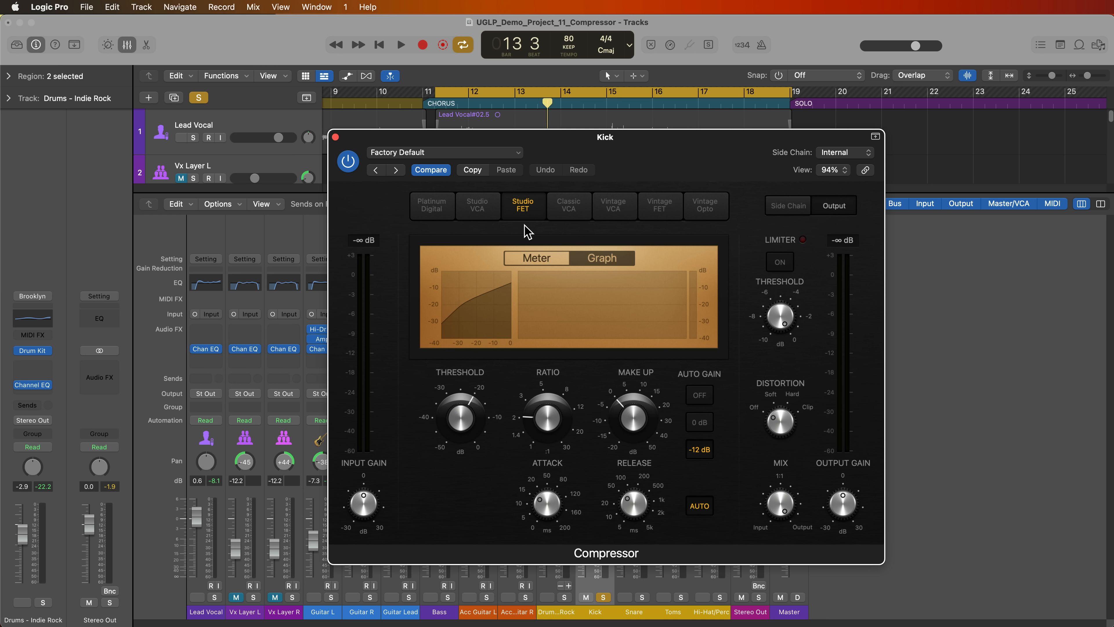
{"action": "left_click", "coordinate": [476, 209]}
{"action": "left_click", "coordinate": [576, 216]}
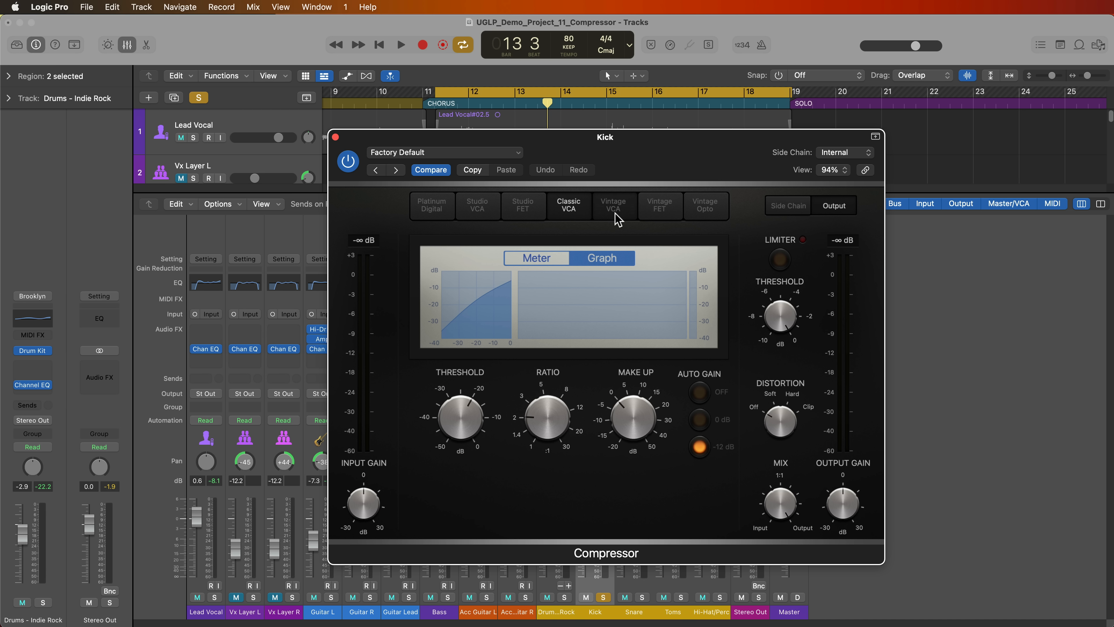
{"action": "left_click", "coordinate": [615, 213]}
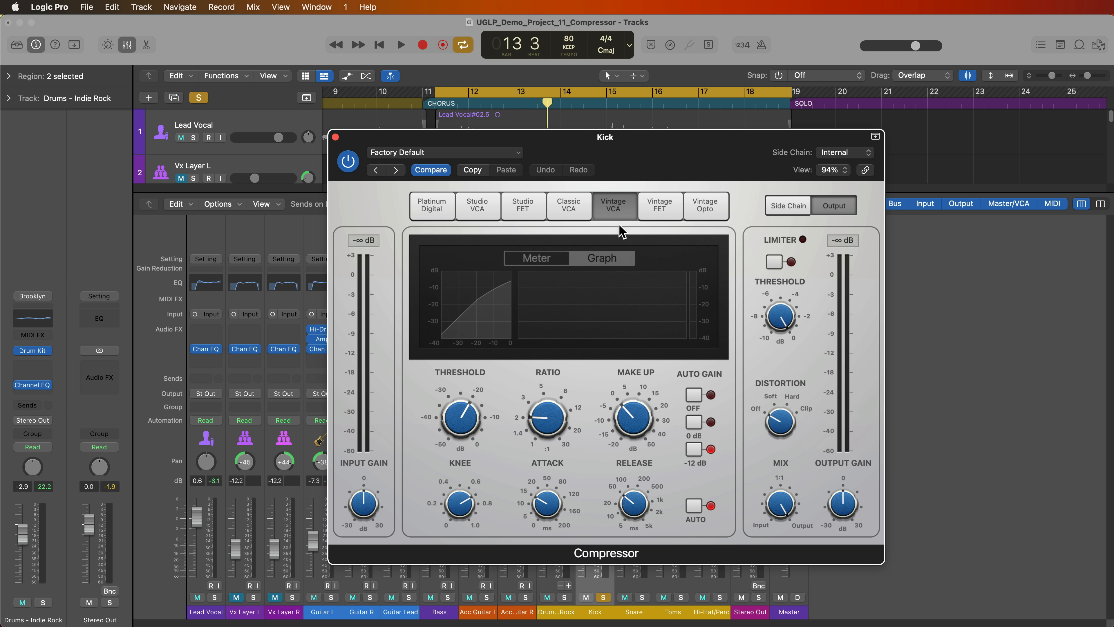
{"action": "left_click", "coordinate": [431, 208]}
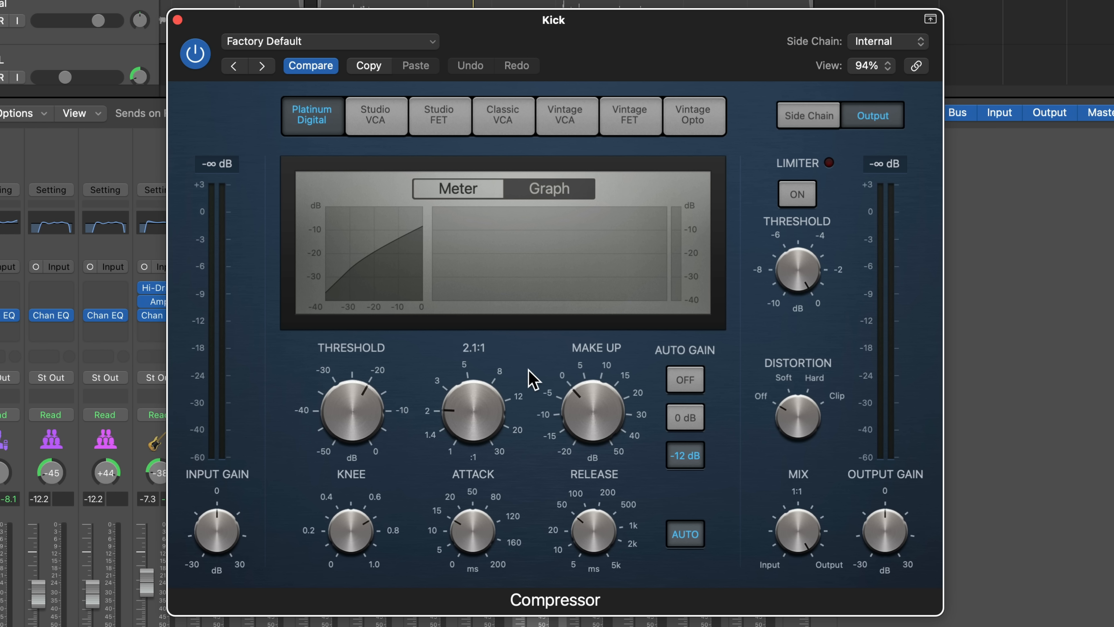
- Try a lower threshold with a 3.5:1 ratio, and return the threshold to about 0 dB and the ratio to 1.0:1
{"action": "left_click_drag", "start_coordinate": [373, 417], "coordinate": [366, 444]}
{"action": "left_click_drag", "start_coordinate": [463, 420], "coordinate": [465, 386]}
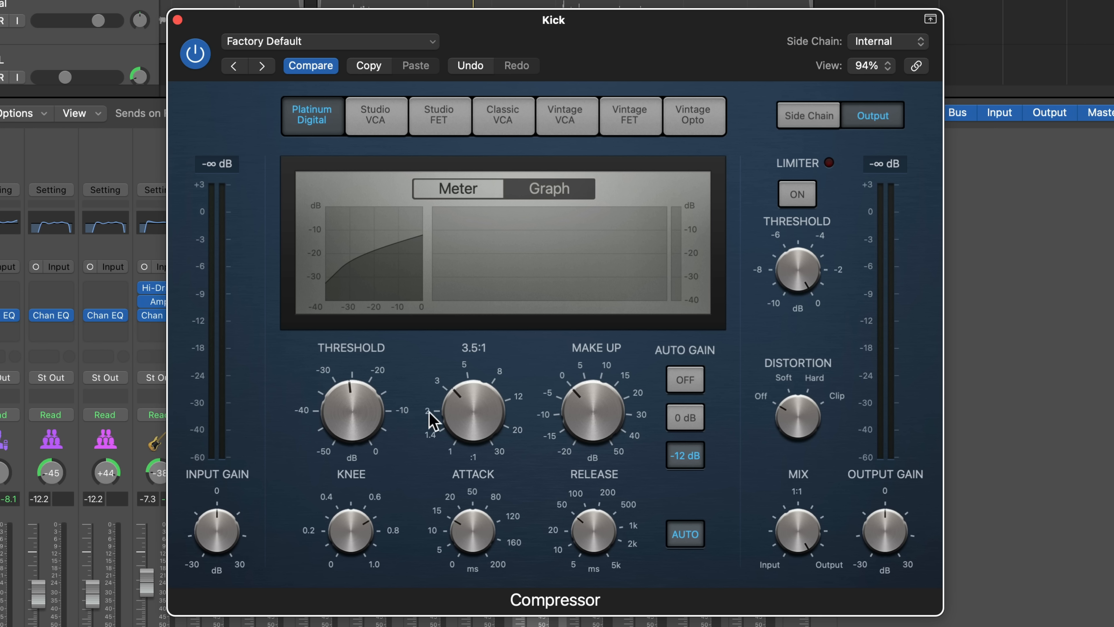
{"action": "left_click_drag", "start_coordinate": [368, 398], "coordinate": [378, 278]}
{"action": "left_click_drag", "start_coordinate": [477, 450], "coordinate": [460, 542]}
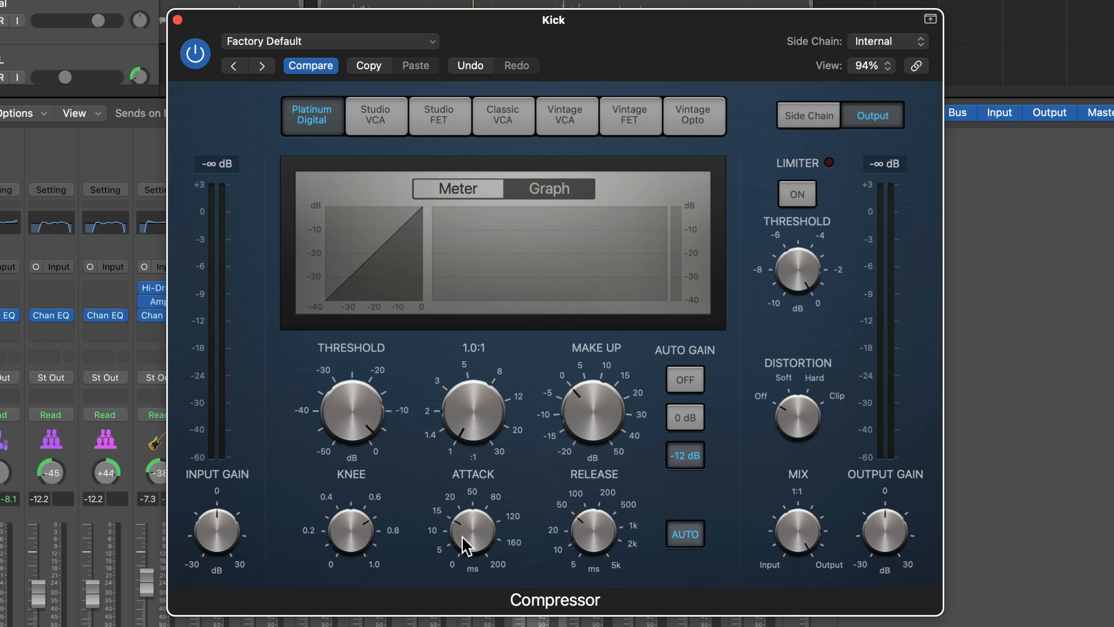
- Turn Auto Gain off and play the kick with the threshold at -24 dB and the ratio at 1.0:1
{"action": "left_click_drag", "start_coordinate": [361, 419], "coordinate": [355, 509]}
{"action": "mouse_move", "coordinate": [459, 415]}
{"action": "left_mouse_down"}
{"action": "mouse_move", "coordinate": [460, 341]}
{"action": "mouse_move", "coordinate": [462, 431]}
{"action": "left_mouse_up"}
{"action": "left_click", "coordinate": [685, 380]}
{"action": "key", "text": "space"}
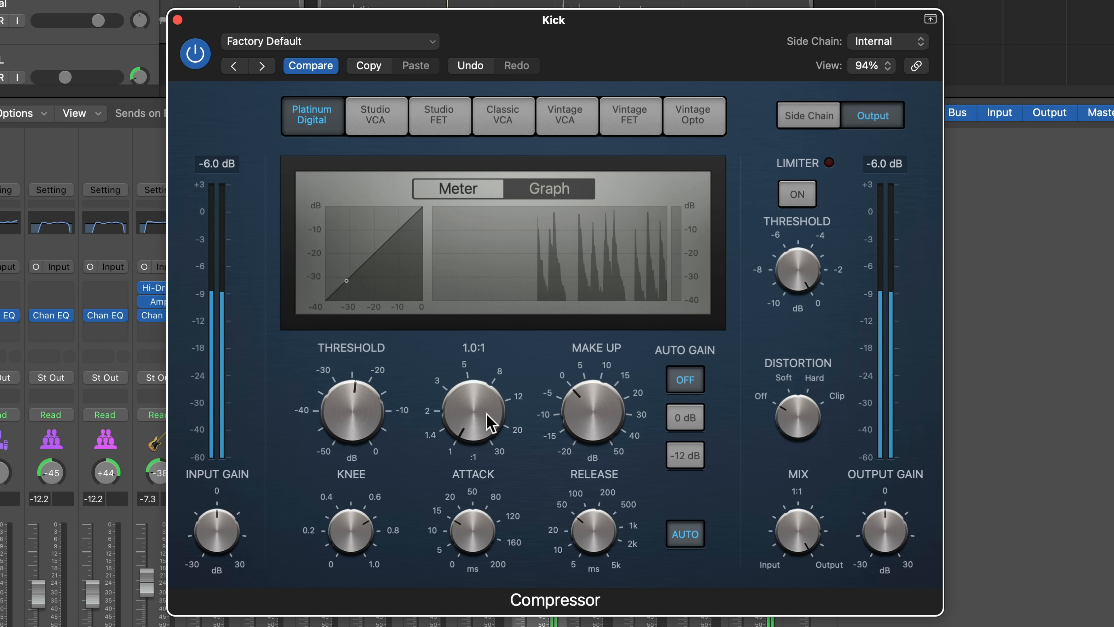
- Try a ratio of about 5:1 with a -14.5 dB threshold, followed by a 7.7:1 ratio at about -37 dB
{"action": "left_click_drag", "start_coordinate": [490, 422], "coordinate": [495, 316]}
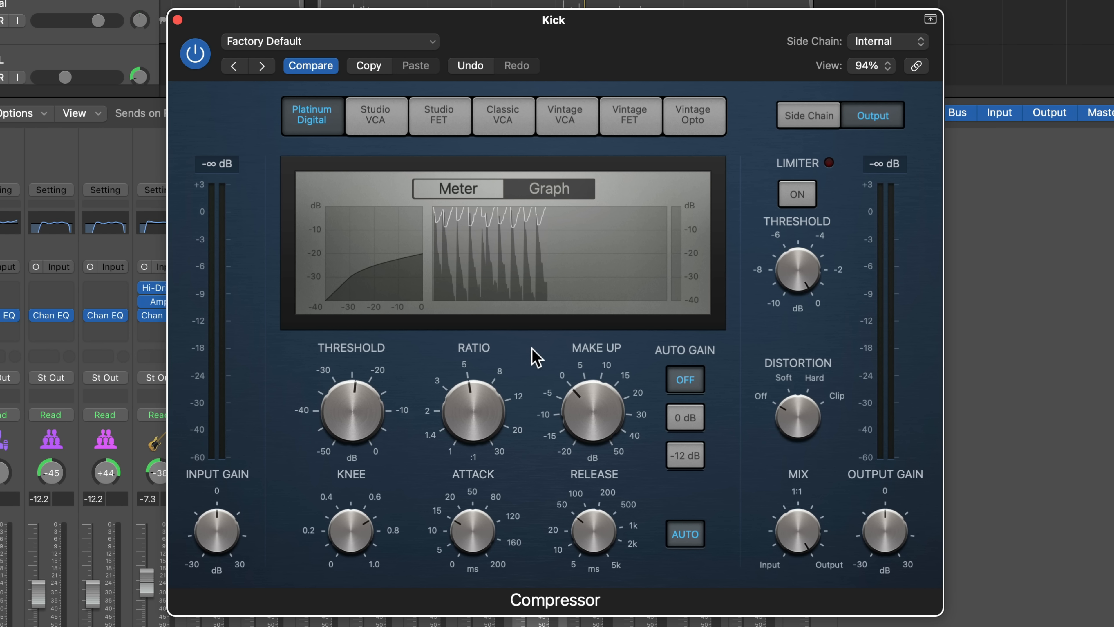
{"action": "mouse_move", "coordinate": [320, 397]}
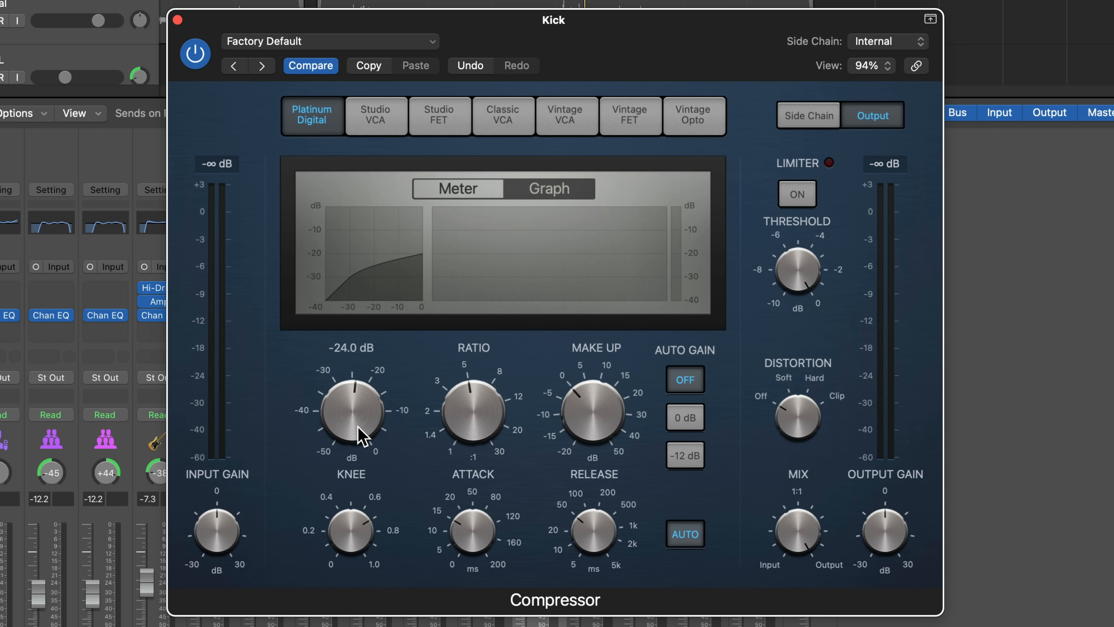
{"action": "left_click_drag", "start_coordinate": [357, 434], "coordinate": [357, 393]}
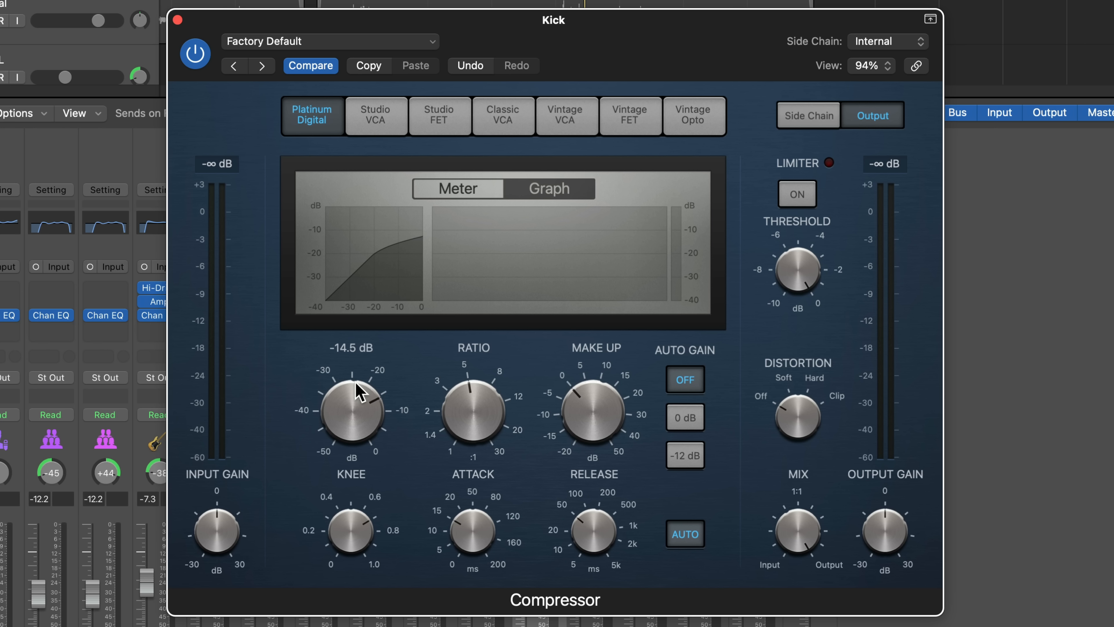
{"action": "left_click_drag", "start_coordinate": [359, 425], "coordinate": [356, 520]}
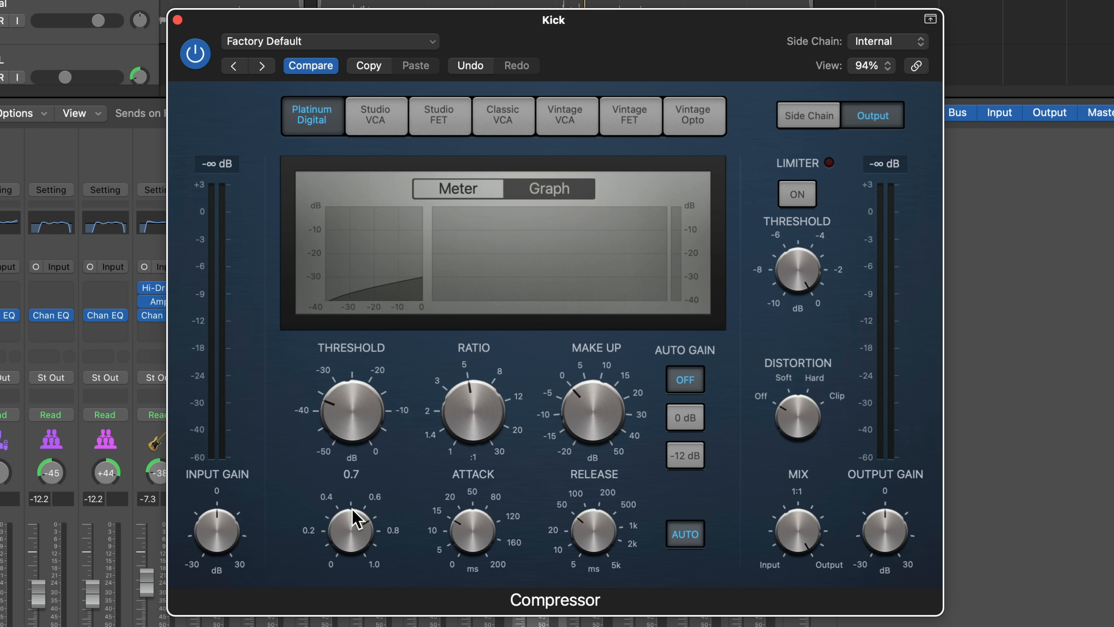
{"action": "left_click_drag", "start_coordinate": [496, 411], "coordinate": [499, 381]}
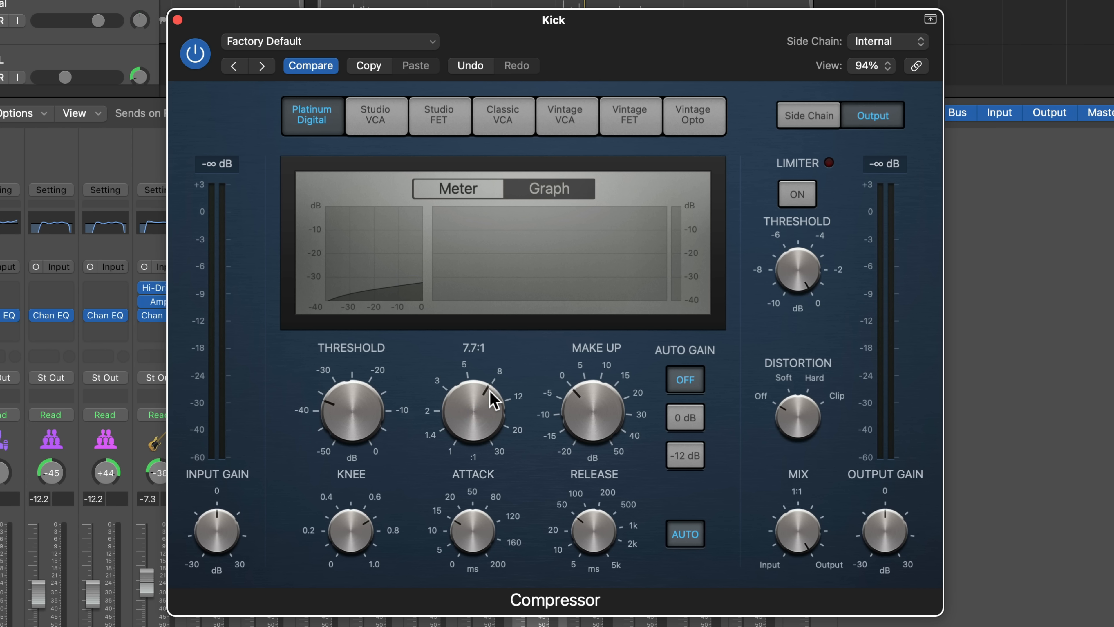
- Raise the threshold to 0.0 dB, set the ratio to about 5:1, and play the kick
{"action": "left_click_drag", "start_coordinate": [356, 404], "coordinate": [362, 204]}
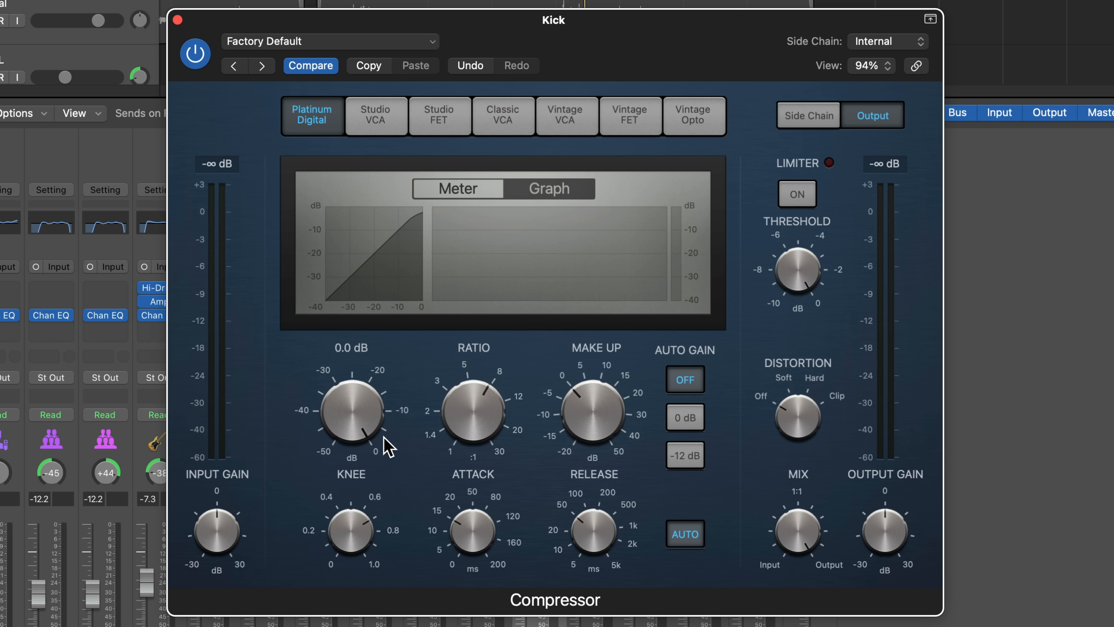
{"action": "left_click_drag", "start_coordinate": [470, 423], "coordinate": [478, 570]}
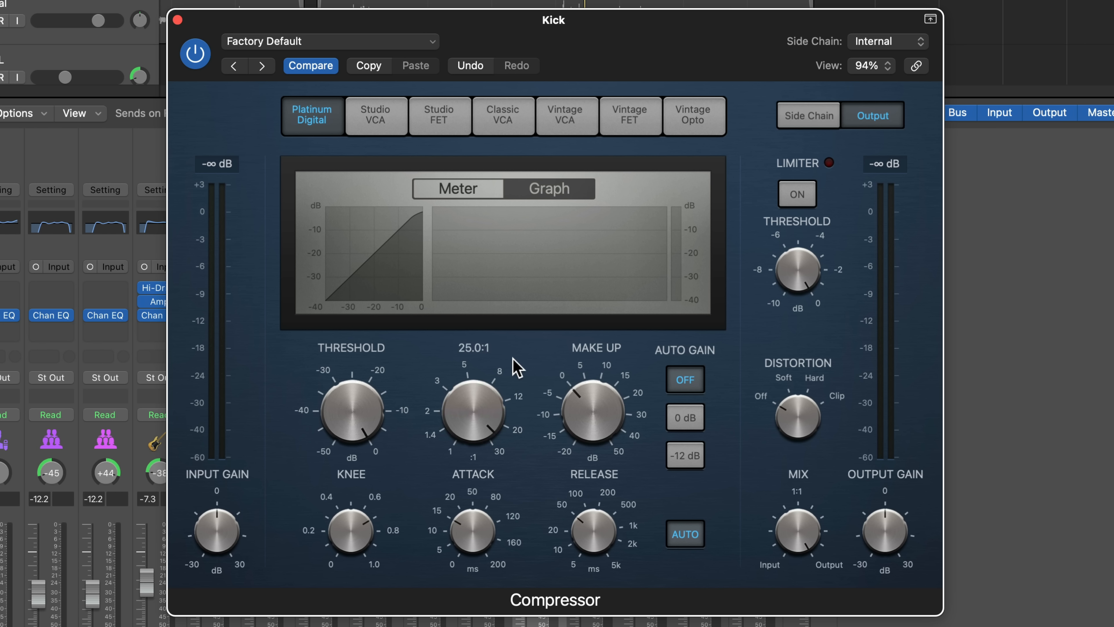
{"action": "left_click_drag", "start_coordinate": [468, 502], "coordinate": [458, 437]}
{"action": "key", "text": "space"}
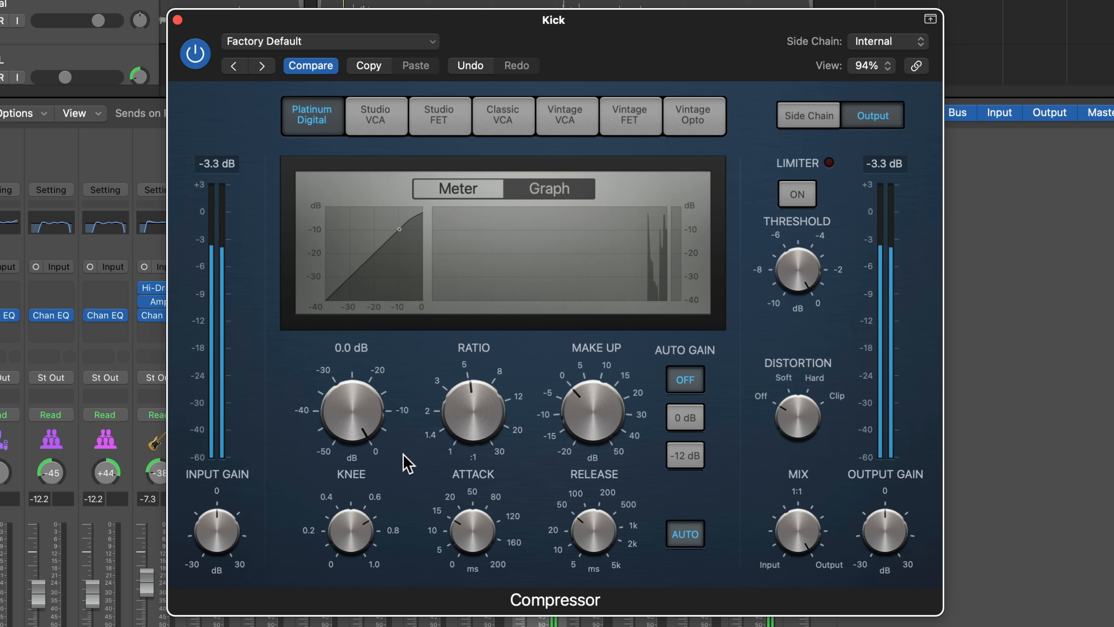
{"action": "mouse_move", "coordinate": [447, 428]}
{"action": "left_mouse_down"}
{"action": "mouse_move", "coordinate": [498, 351]}
{"action": "mouse_move", "coordinate": [455, 467]}
{"action": "mouse_move", "coordinate": [455, 398]}
{"action": "mouse_move", "coordinate": [452, 408]}
{"action": "left_mouse_up"}
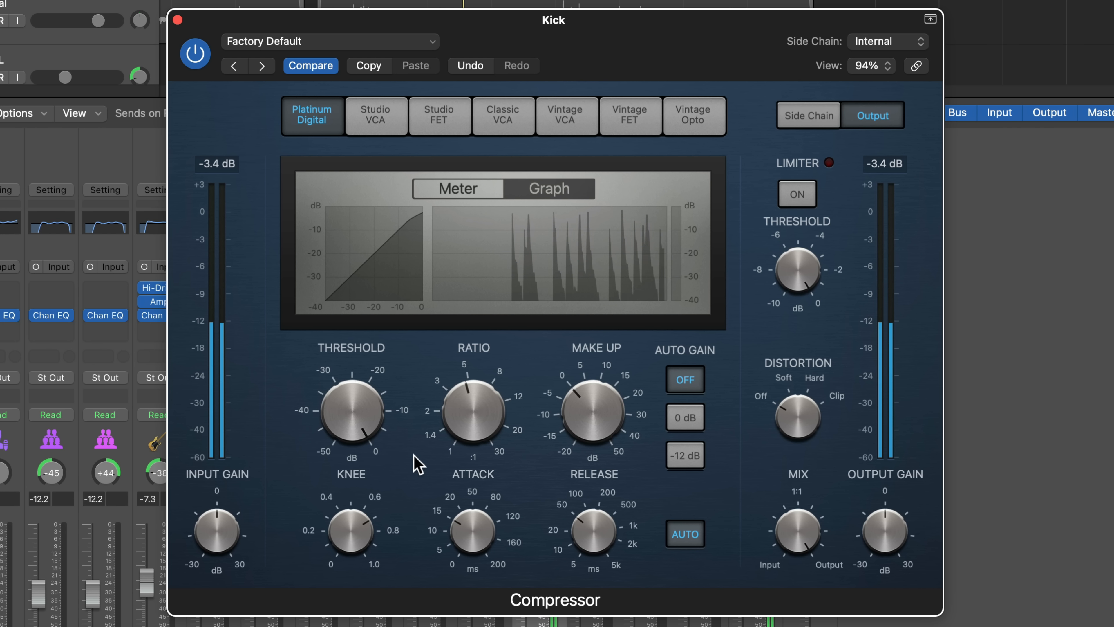
- Compare a threshold of about -7.5 dB at 1.6:1 with a -40.5 dB threshold at about 15:1
{"action": "left_click_drag", "start_coordinate": [368, 428], "coordinate": [355, 397]}
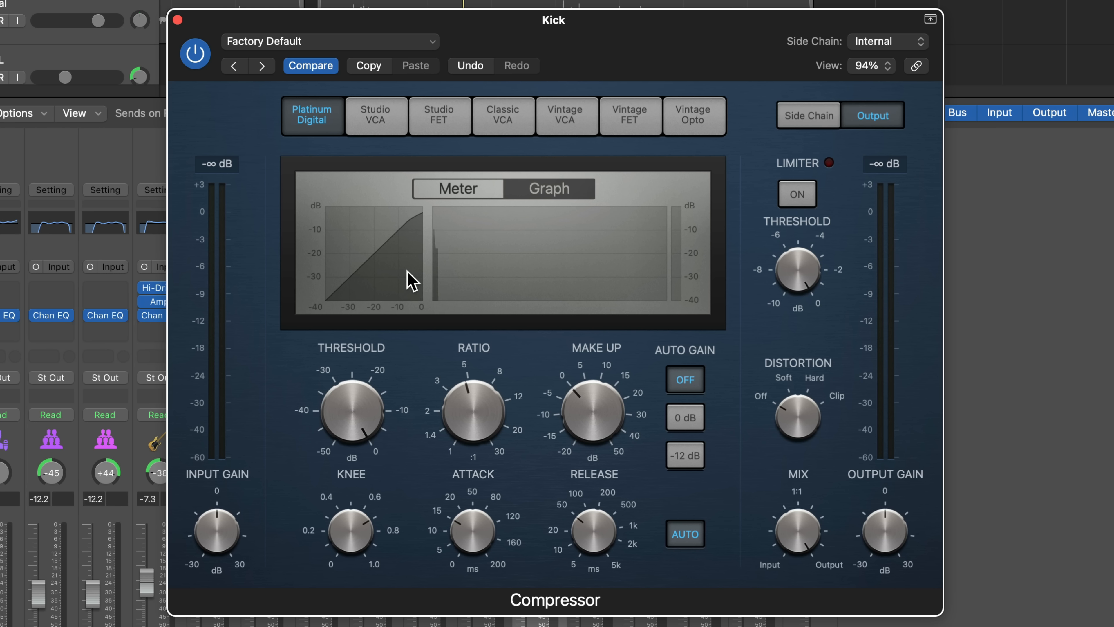
{"action": "left_click_drag", "start_coordinate": [367, 414], "coordinate": [342, 475]}
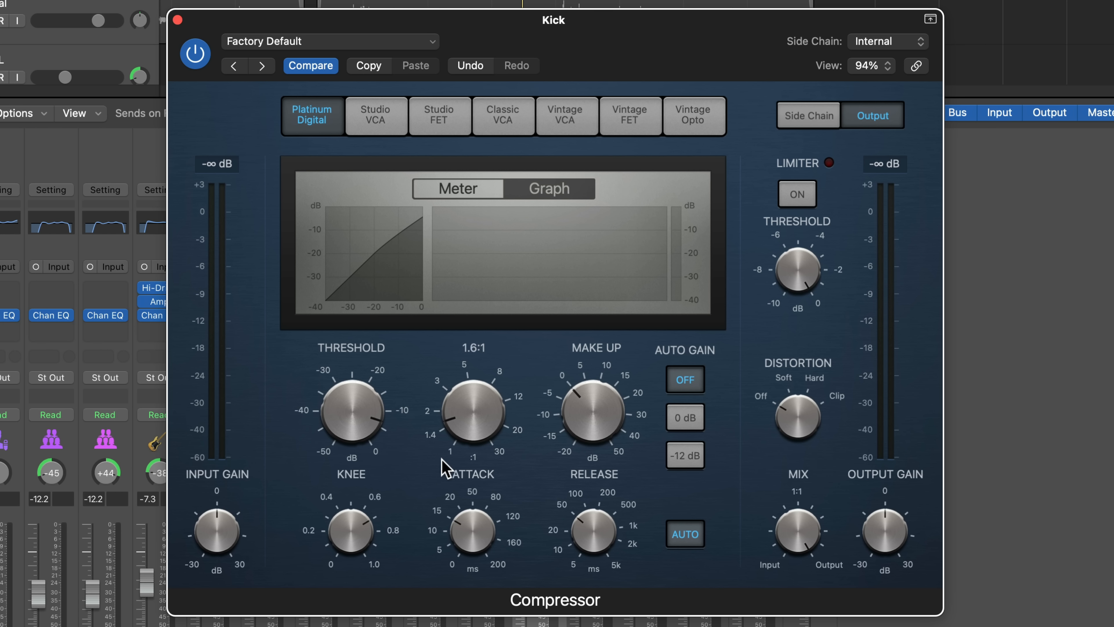
{"action": "left_click_drag", "start_coordinate": [357, 423], "coordinate": [331, 552]}
{"action": "left_click_drag", "start_coordinate": [466, 463], "coordinate": [509, 301]}
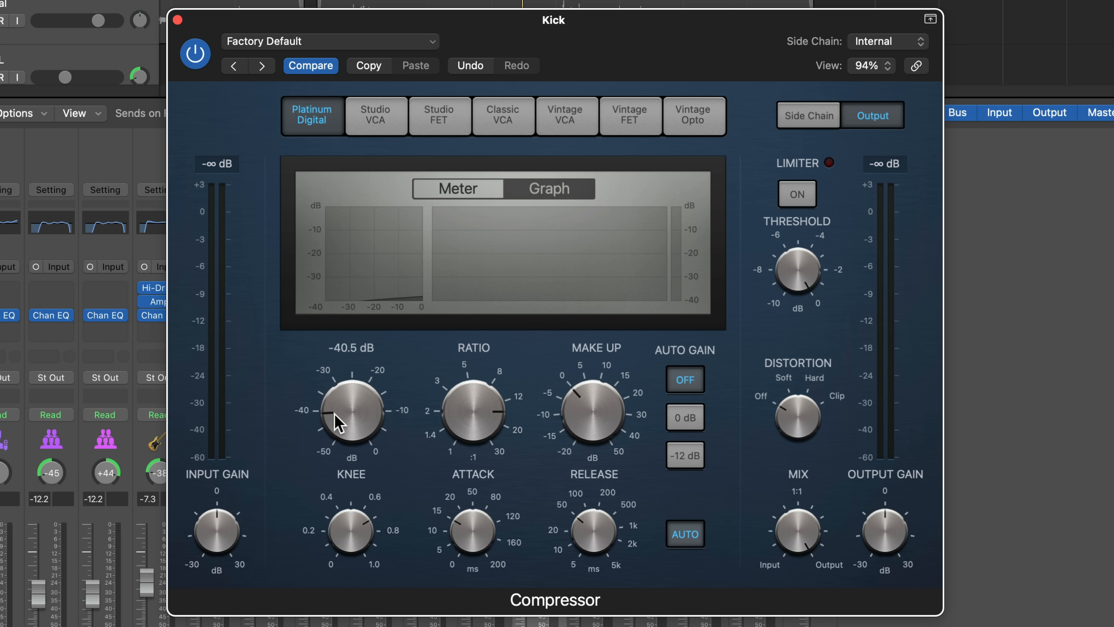
- Return to a -7.5 dB threshold, and go back to heavy compression at about -40 dB and 17:1
{"action": "left_click_drag", "start_coordinate": [335, 416], "coordinate": [357, 303]}
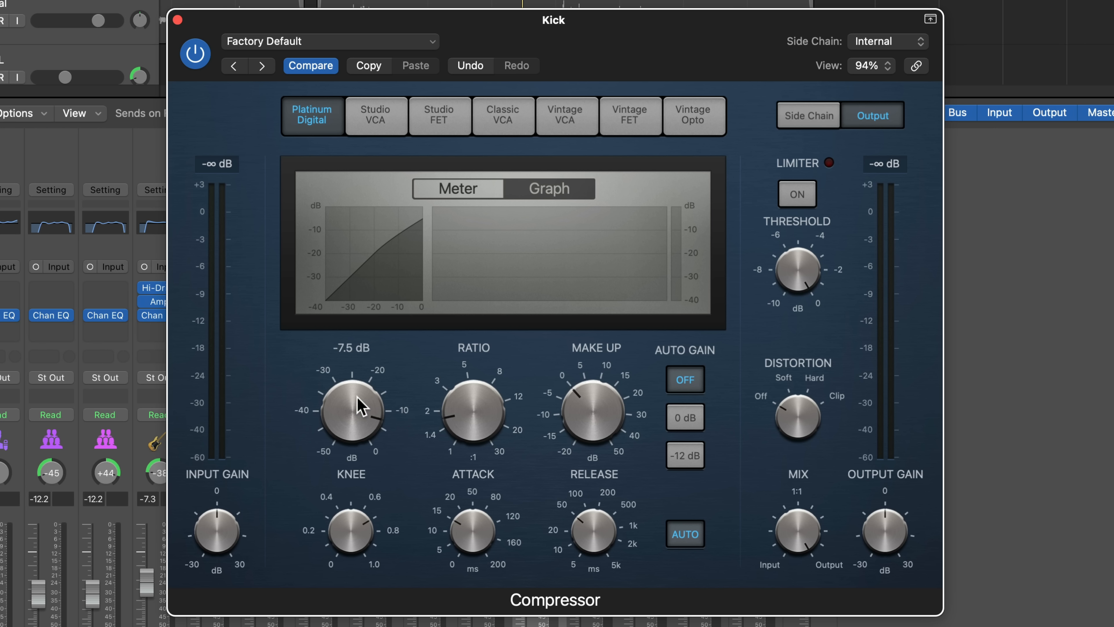
{"action": "left_click_drag", "start_coordinate": [361, 406], "coordinate": [361, 537]}
{"action": "left_click_drag", "start_coordinate": [447, 443], "coordinate": [479, 355]}
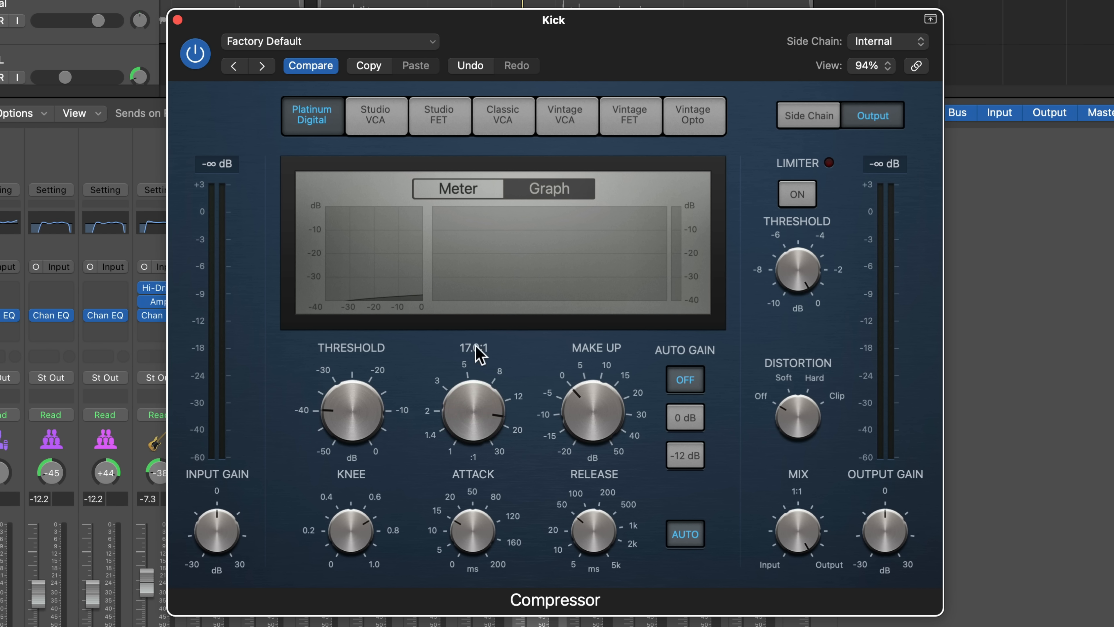
- Reset the threshold to -0.5 dB and the ratio to 1:1, and start playing the kick
{"action": "left_click_drag", "start_coordinate": [366, 395], "coordinate": [405, 248]}
{"action": "left_click_drag", "start_coordinate": [472, 373], "coordinate": [400, 449]}
{"action": "key", "text": "space"}
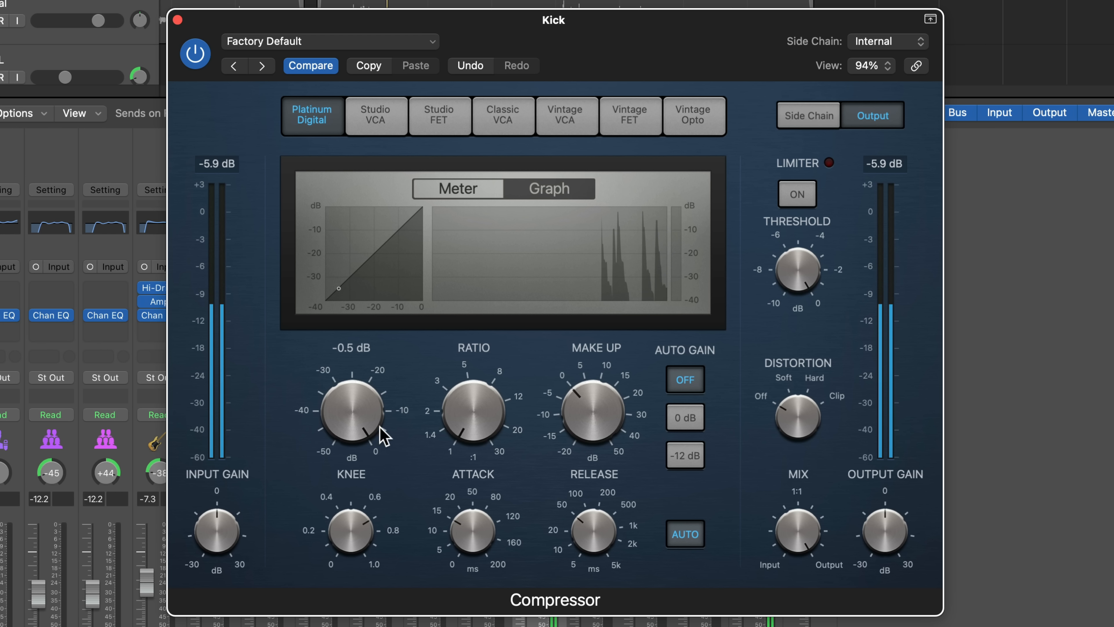
- Lower the threshold to -14.5 dB and raise the ratio to about 3.1:1 while the kick plays
{"action": "left_click_drag", "start_coordinate": [380, 434], "coordinate": [359, 466]}
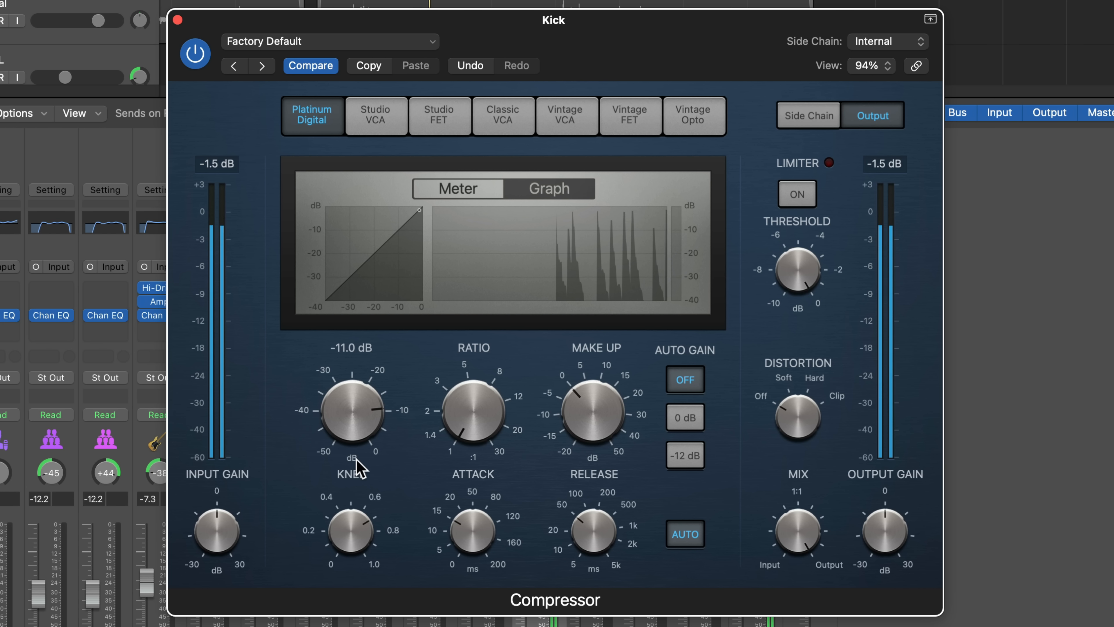
{"action": "left_click_drag", "start_coordinate": [457, 426], "coordinate": [481, 368]}
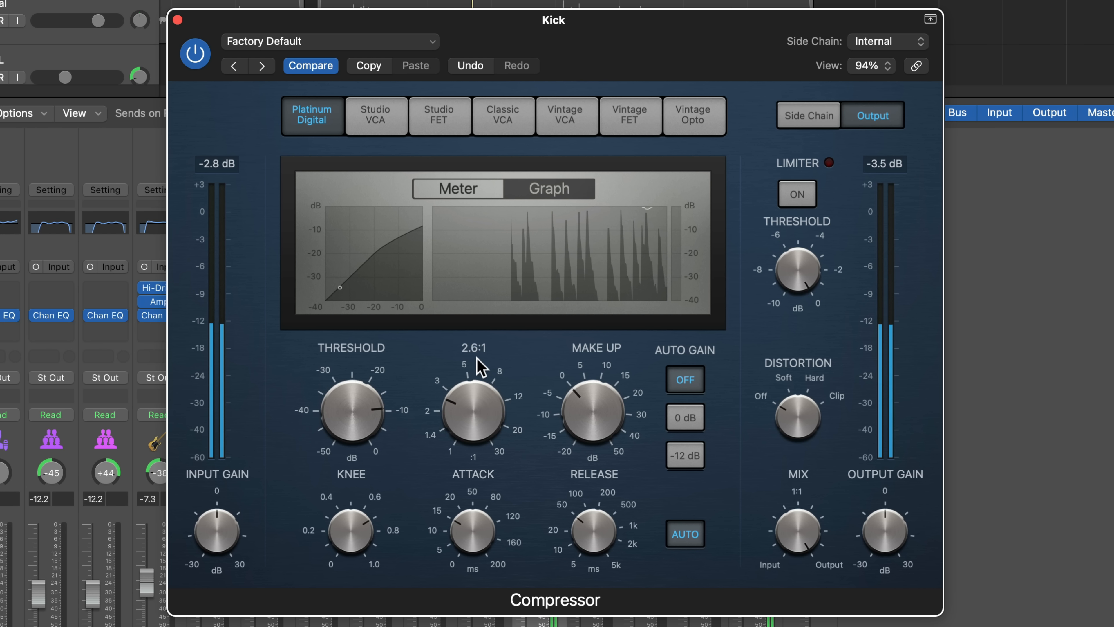
{"action": "left_click_drag", "start_coordinate": [378, 416], "coordinate": [372, 422]}
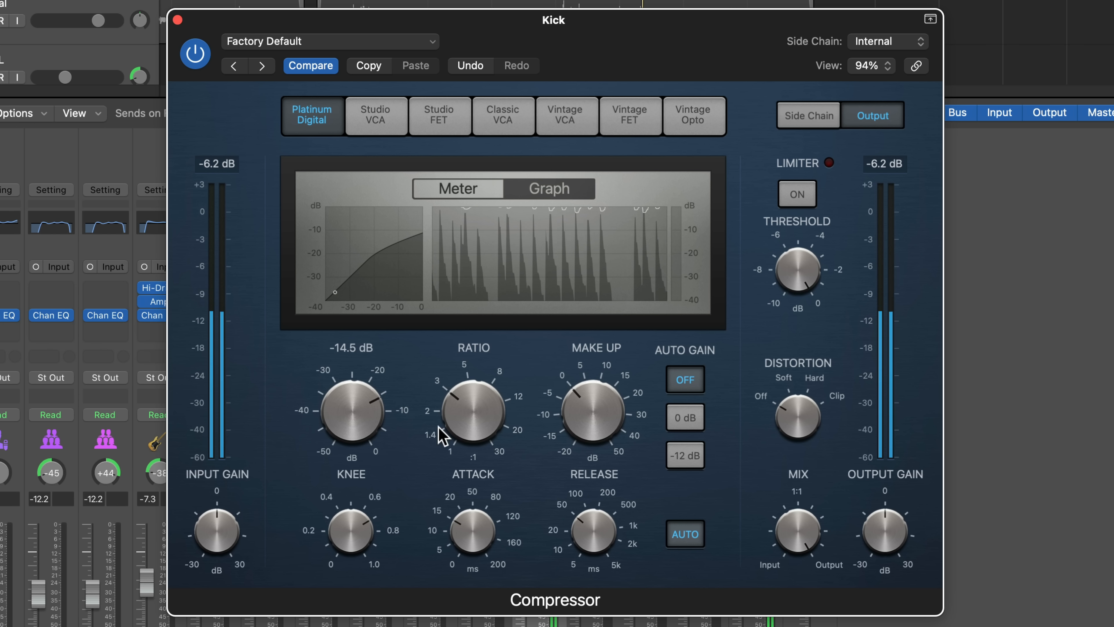
- Lower the threshold to about -21 dB and set the ratio to 6.8:1 for stronger gain reduction
{"action": "mouse_move", "coordinate": [472, 420]}
{"action": "mouse_move", "coordinate": [351, 417]}
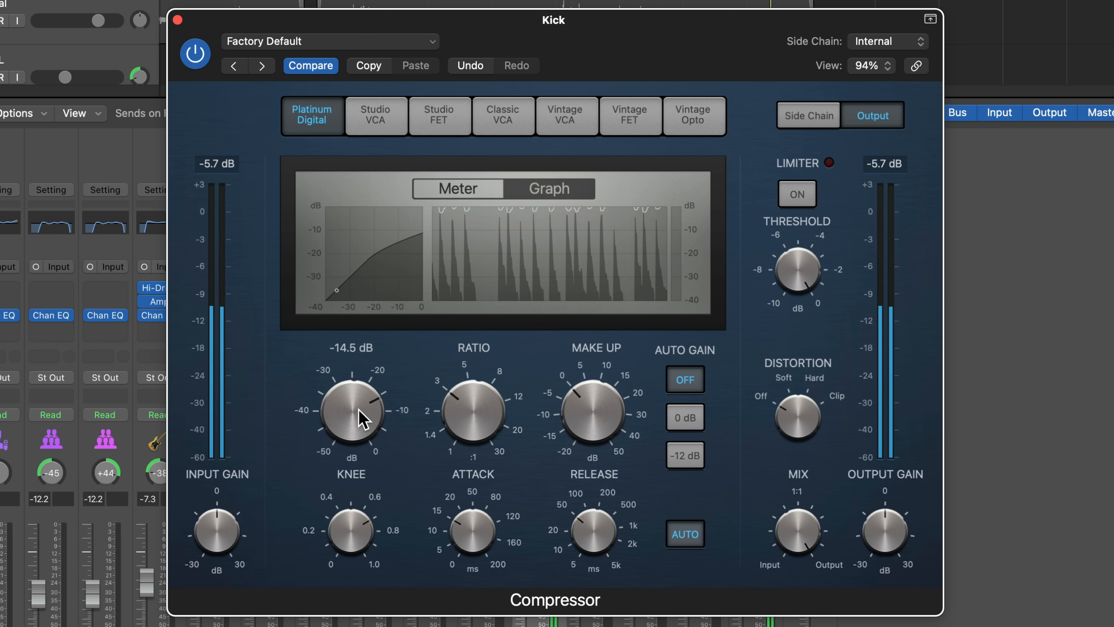
{"action": "left_click_drag", "start_coordinate": [359, 419], "coordinate": [353, 451]}
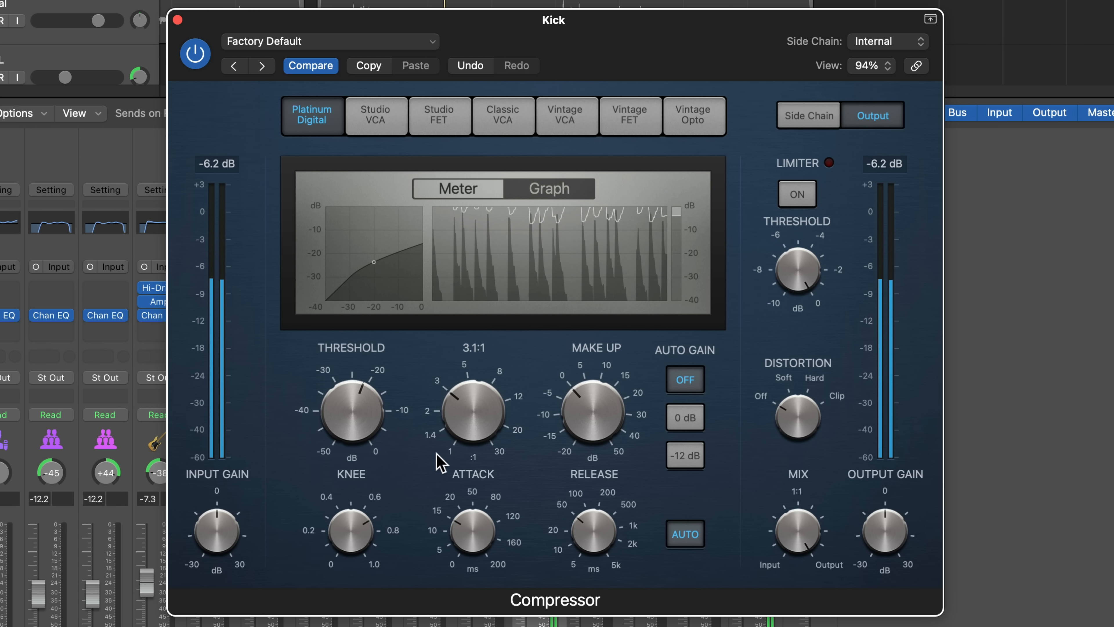
{"action": "left_click_drag", "start_coordinate": [475, 420], "coordinate": [498, 373]}
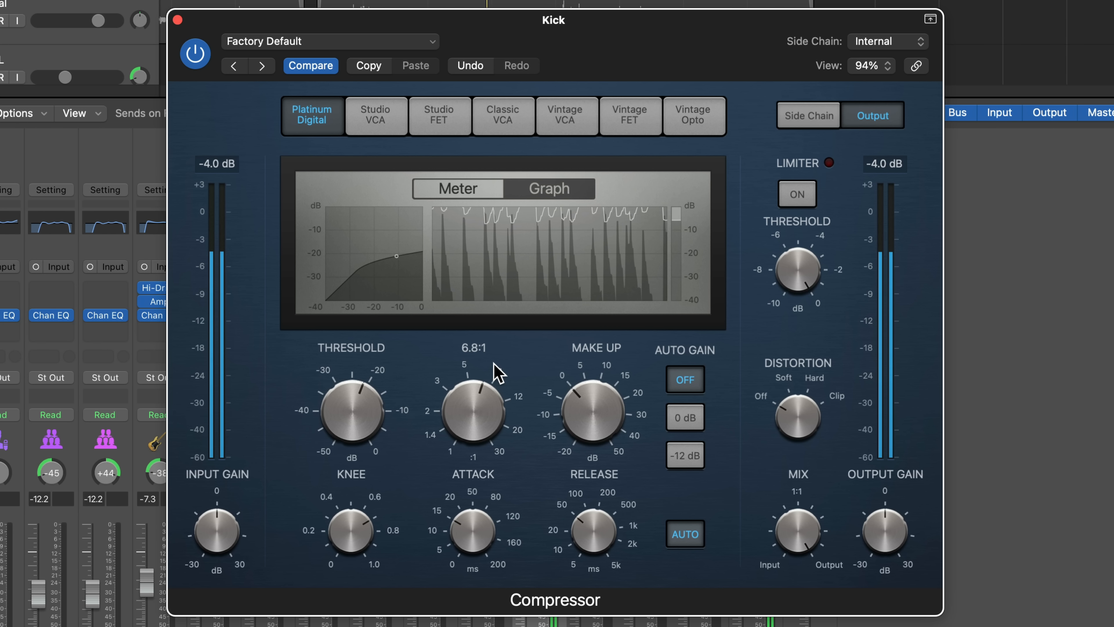
- Set the threshold to about -34 dB and the ratio to 8.0:1, and check the gain reduction in both Meter and Graph displays
{"action": "left_click_drag", "start_coordinate": [355, 418], "coordinate": [336, 466]}
{"action": "left_click_drag", "start_coordinate": [446, 422], "coordinate": [449, 412]}
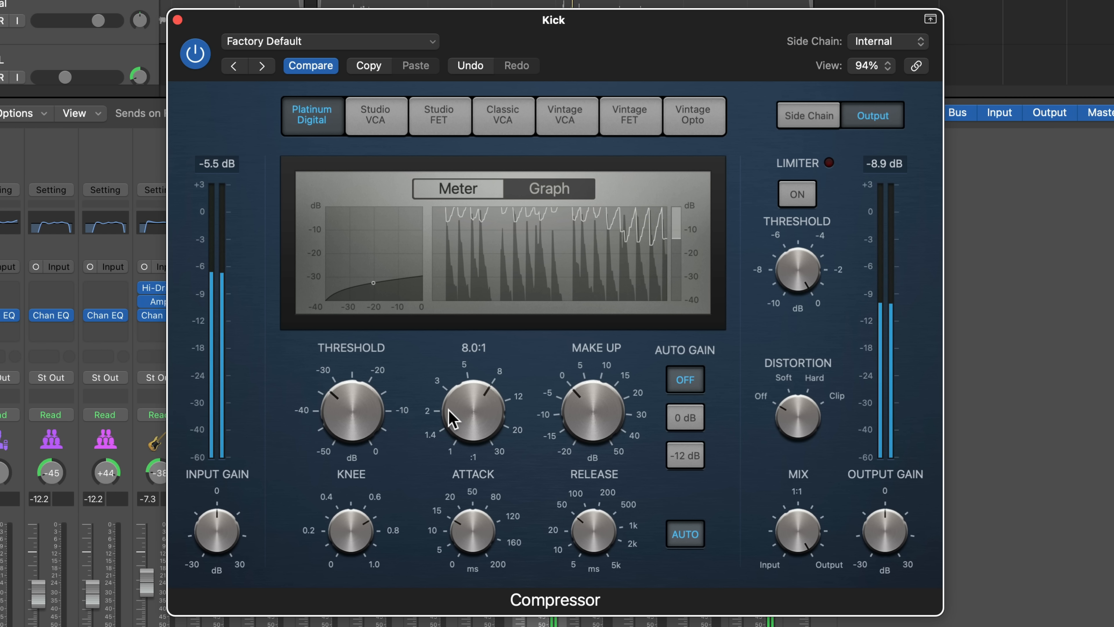
{"action": "left_click_drag", "start_coordinate": [345, 420], "coordinate": [345, 422]}
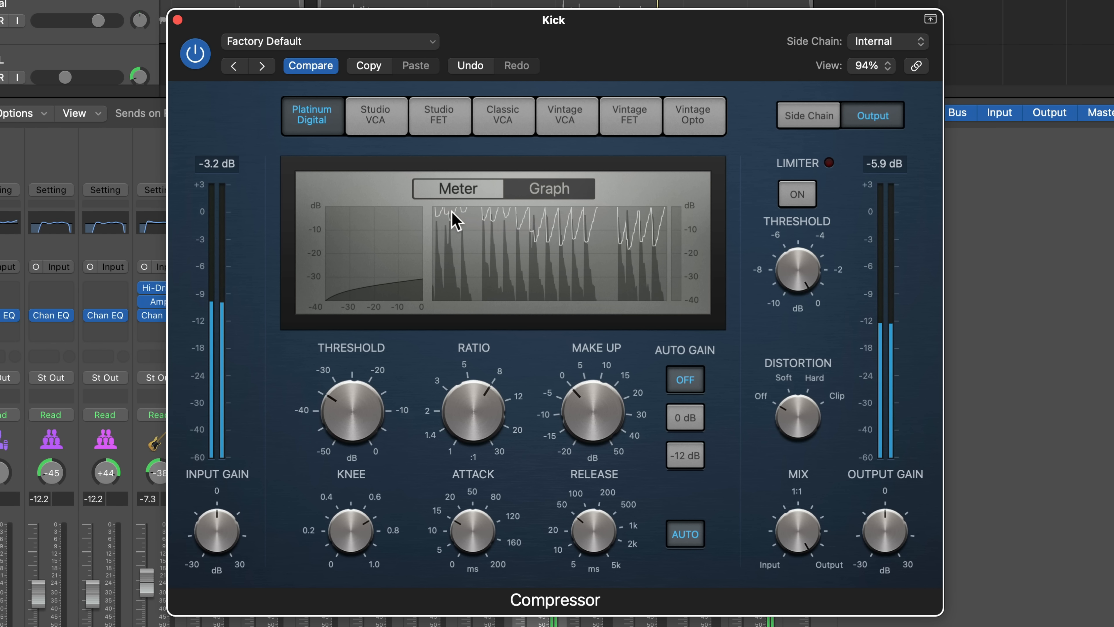
{"action": "left_click", "coordinate": [474, 198]}
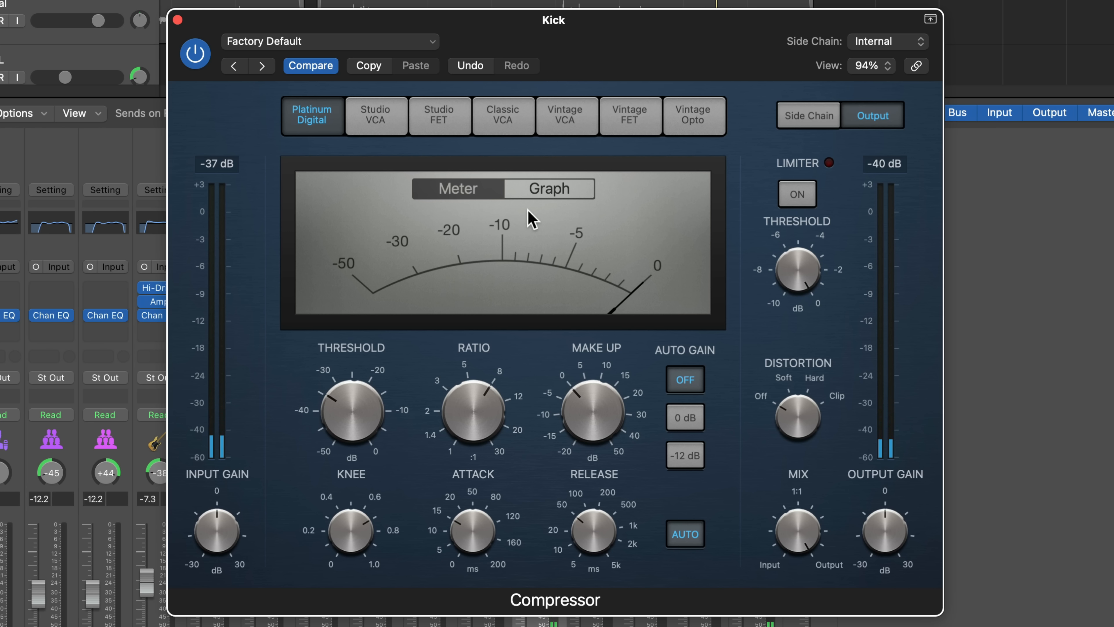
{"action": "left_click", "coordinate": [536, 194]}
- Try a threshold of -26.5 dB with a ratio of about 5:1, followed by about -40 dB at 15.0:1
{"action": "left_click_drag", "start_coordinate": [468, 369], "coordinate": [477, 435]}
{"action": "left_click_drag", "start_coordinate": [354, 428], "coordinate": [360, 393]}
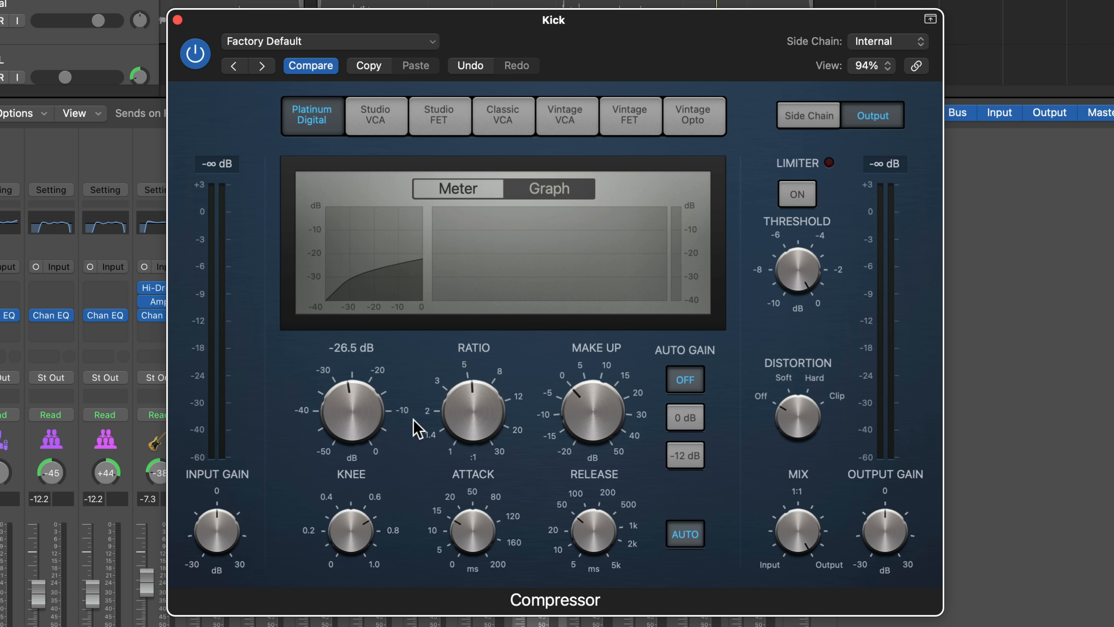
{"action": "left_click_drag", "start_coordinate": [355, 398], "coordinate": [356, 406]}
{"action": "left_click_drag", "start_coordinate": [451, 415], "coordinate": [489, 345]}
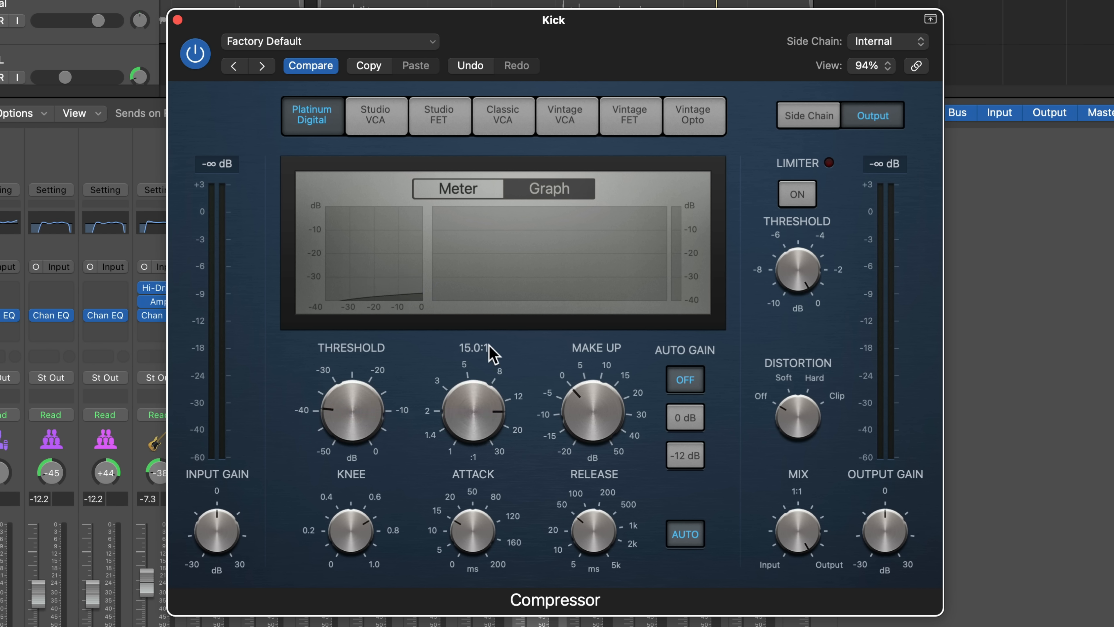
- Ease the compression to a threshold of about -14.5 dB and a ratio of about 3.5:1
{"action": "left_click_drag", "start_coordinate": [373, 415], "coordinate": [391, 306]}
{"action": "left_click_drag", "start_coordinate": [456, 408], "coordinate": [452, 505]}
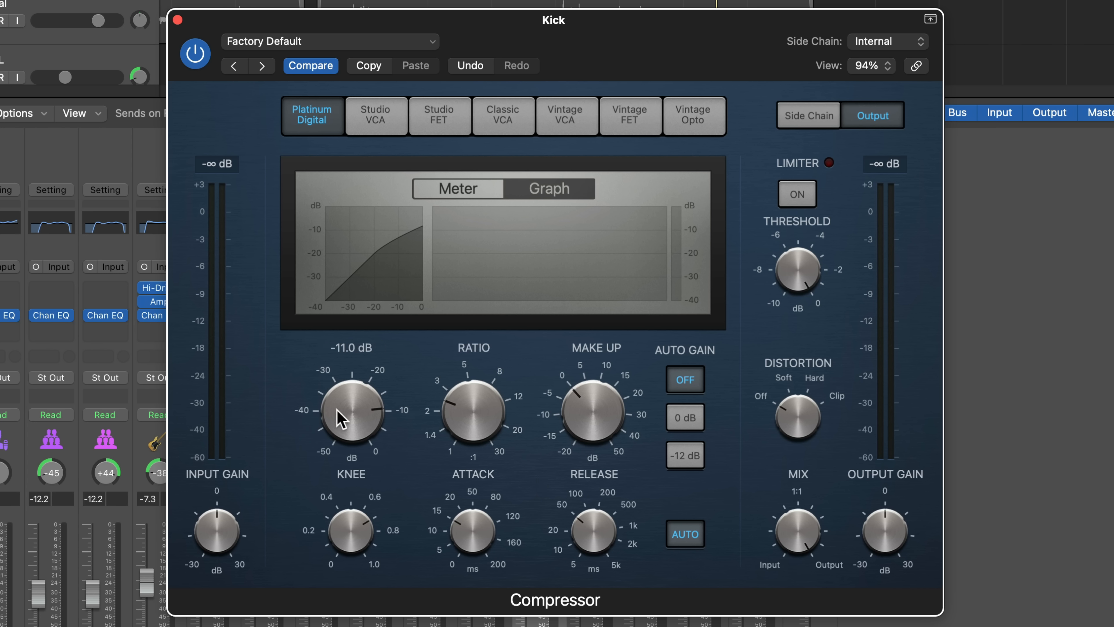
{"action": "left_click_drag", "start_coordinate": [337, 409], "coordinate": [372, 424]}
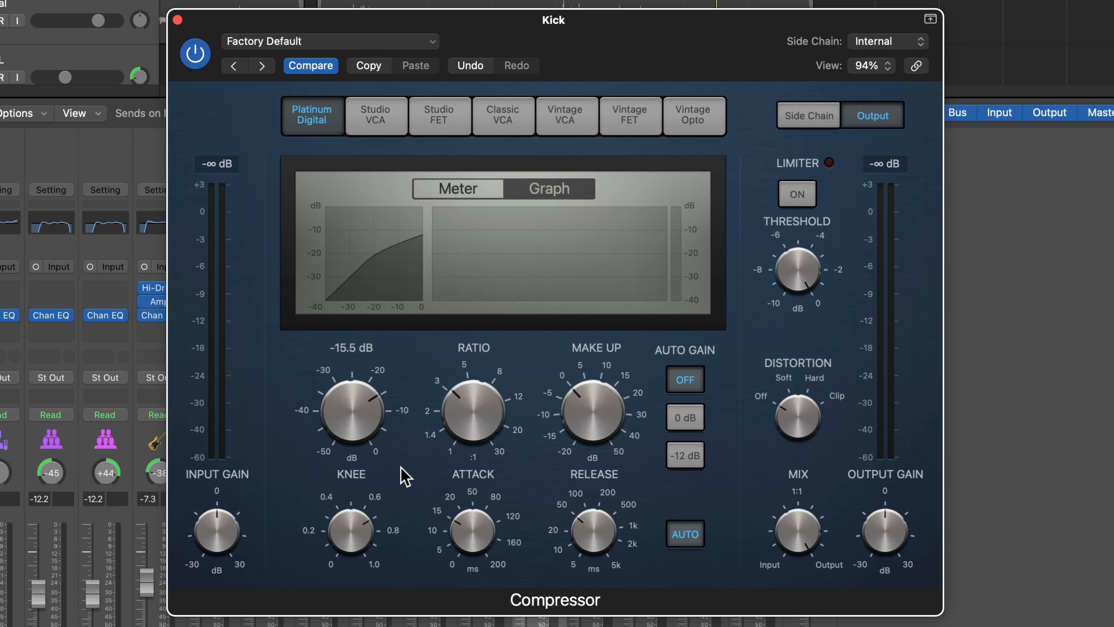
{"action": "left_click_drag", "start_coordinate": [397, 461], "coordinate": [378, 384]}
{"action": "left_click_drag", "start_coordinate": [378, 388], "coordinate": [363, 393]}
- Examine the Input Gain and Output Gain controls
{"action": "left_click_drag", "start_coordinate": [219, 536], "coordinate": [222, 533]}
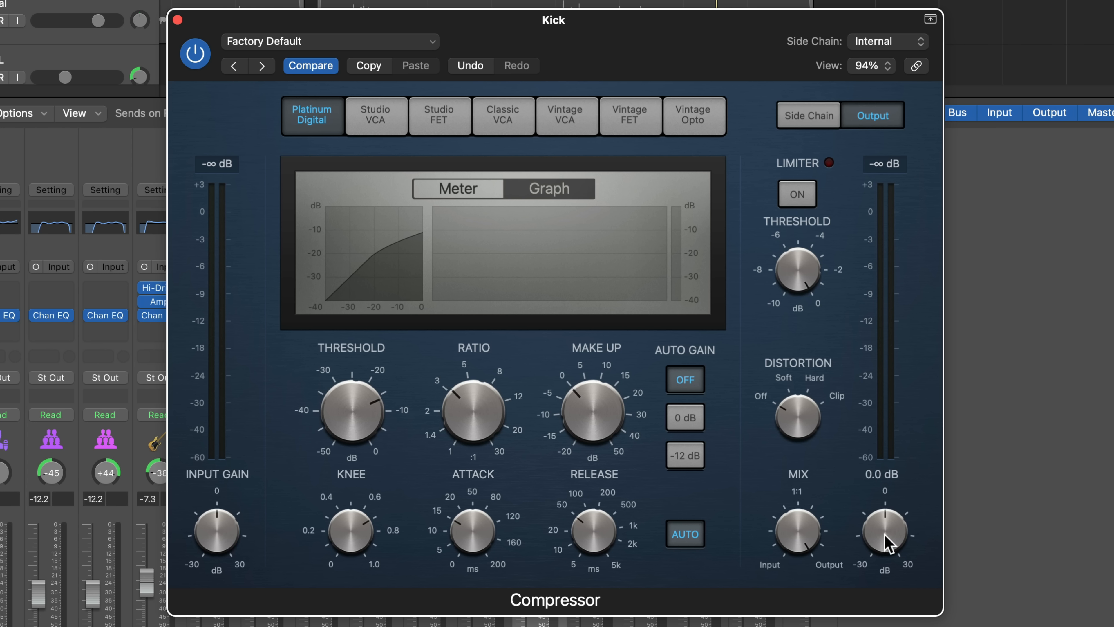
{"action": "left_click_drag", "start_coordinate": [885, 535], "coordinate": [891, 536]}
{"action": "mouse_move", "coordinate": [912, 508]}
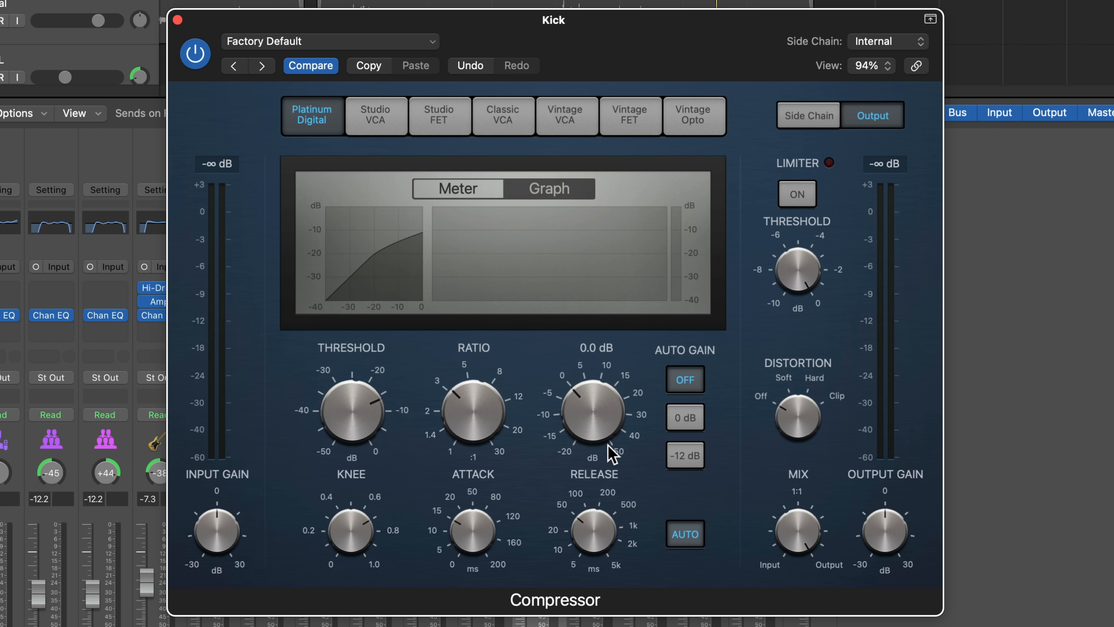
- Set the threshold to about -27 dB and the ratio to about 7:1, and play the compressed kick
{"action": "left_click_drag", "start_coordinate": [353, 406], "coordinate": [349, 459]}
{"action": "left_click_drag", "start_coordinate": [448, 428], "coordinate": [468, 379]}
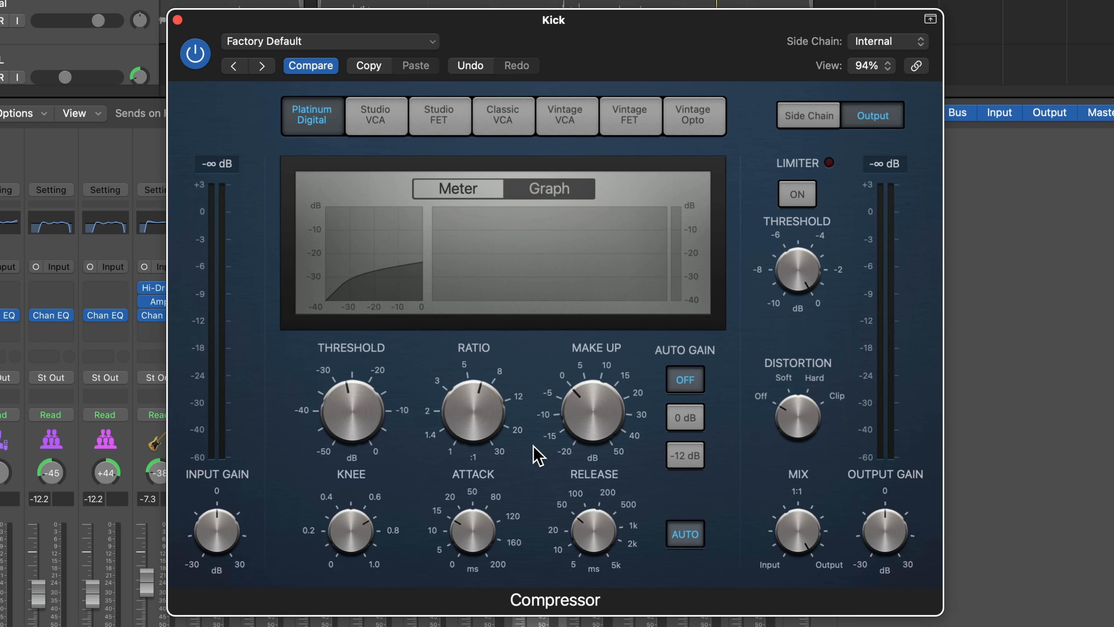
{"action": "key", "text": "space"}
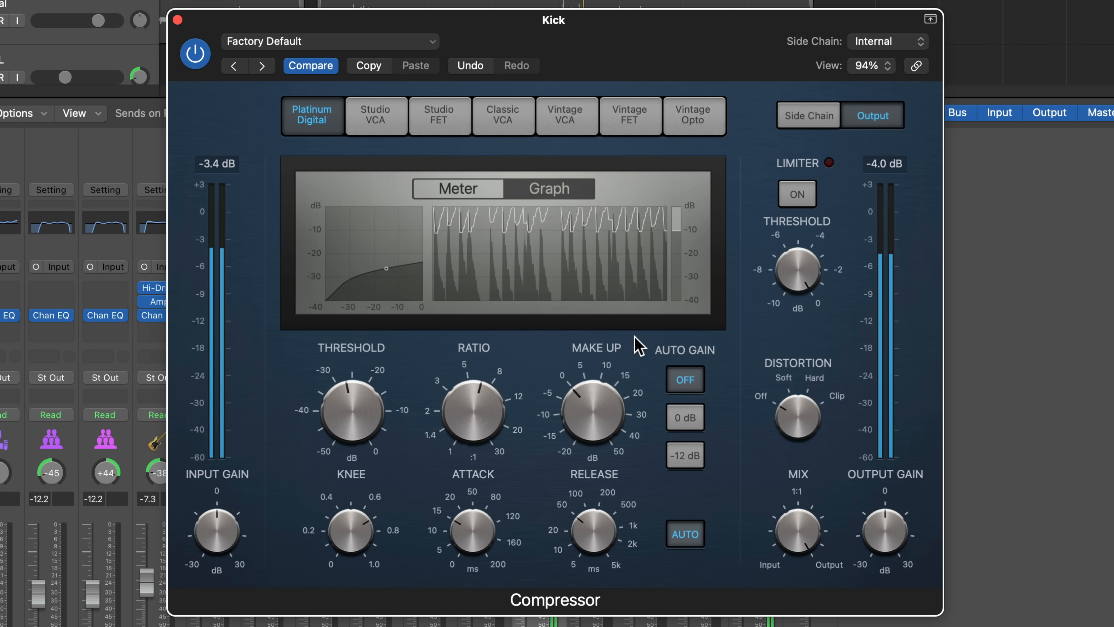
- Try a ratio of 9.4:1 and a threshold of about -32 dB with make-up gain between -2.5 dB and 3.0 dB
{"action": "left_click_drag", "start_coordinate": [476, 432], "coordinate": [474, 401]}
{"action": "left_click_drag", "start_coordinate": [349, 405], "coordinate": [343, 432]}
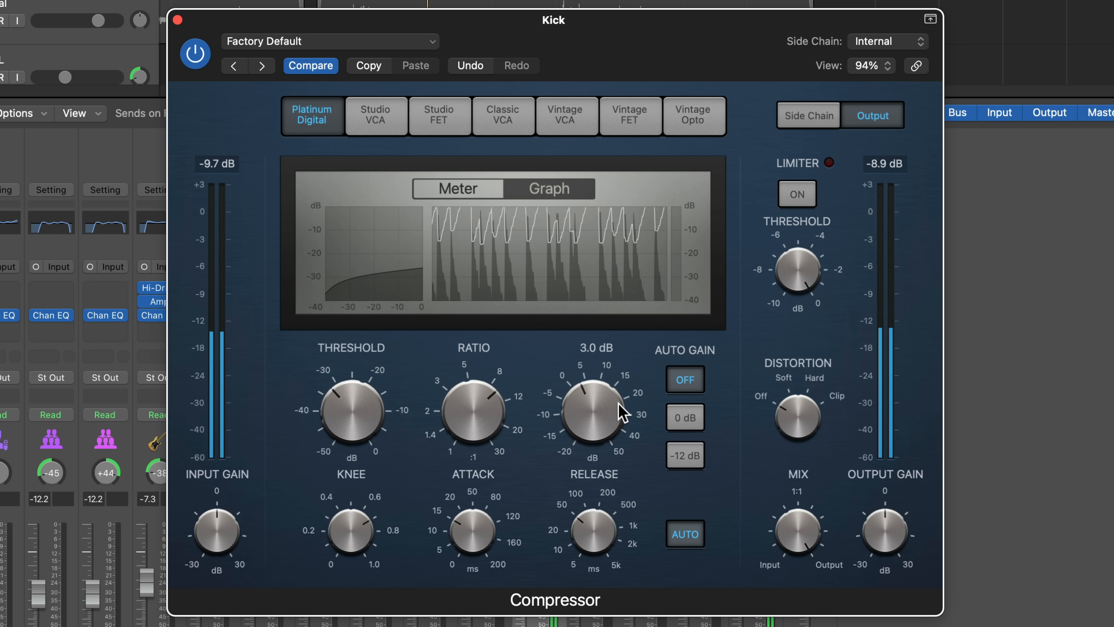
{"action": "left_click_drag", "start_coordinate": [619, 418], "coordinate": [609, 422]}
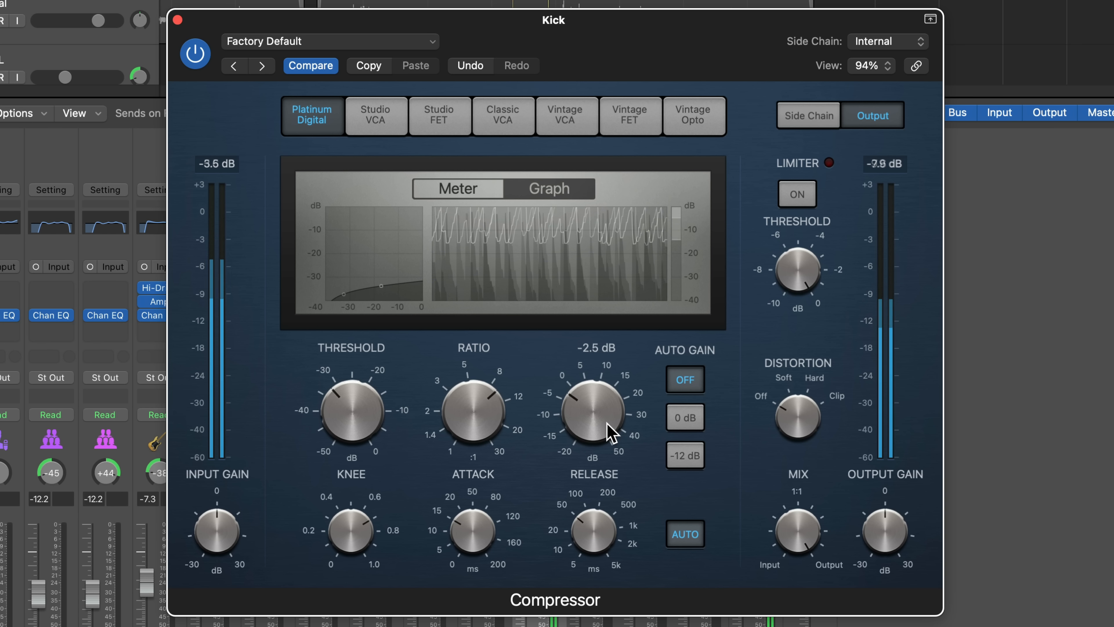
{"action": "left_click_drag", "start_coordinate": [607, 419], "coordinate": [608, 393]}
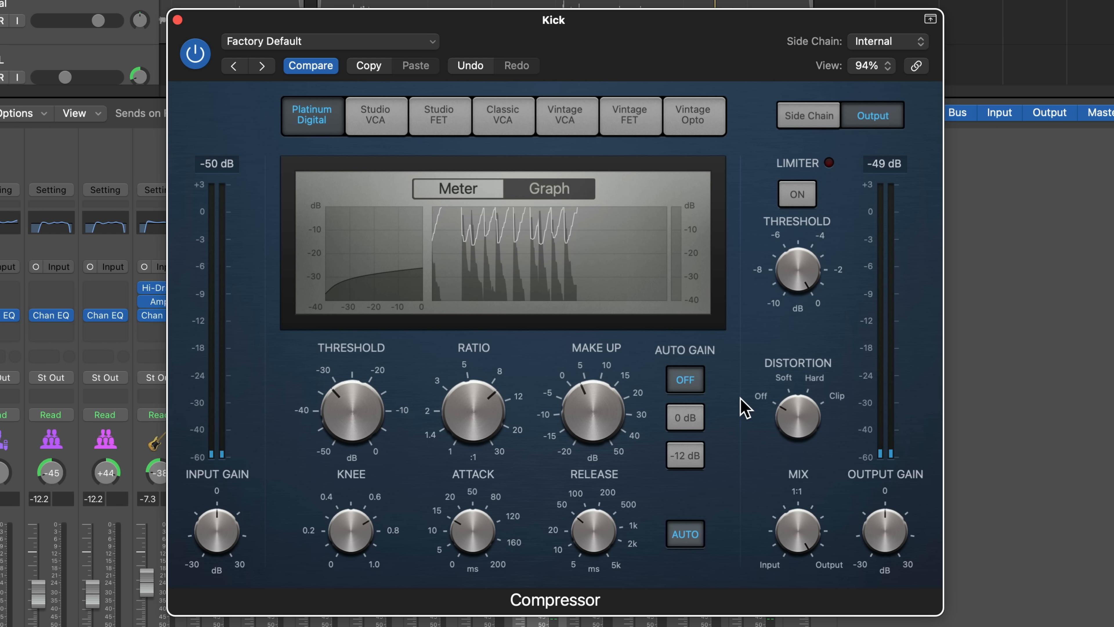
{"action": "mouse_move", "coordinate": [421, 435]}
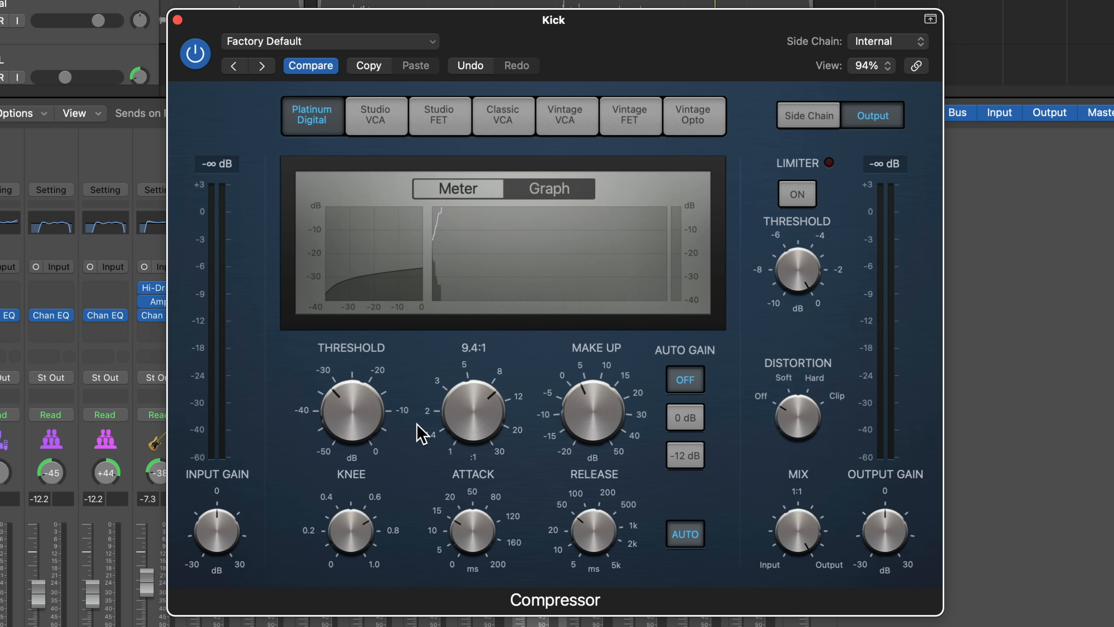
{"action": "mouse_move", "coordinate": [589, 369]}
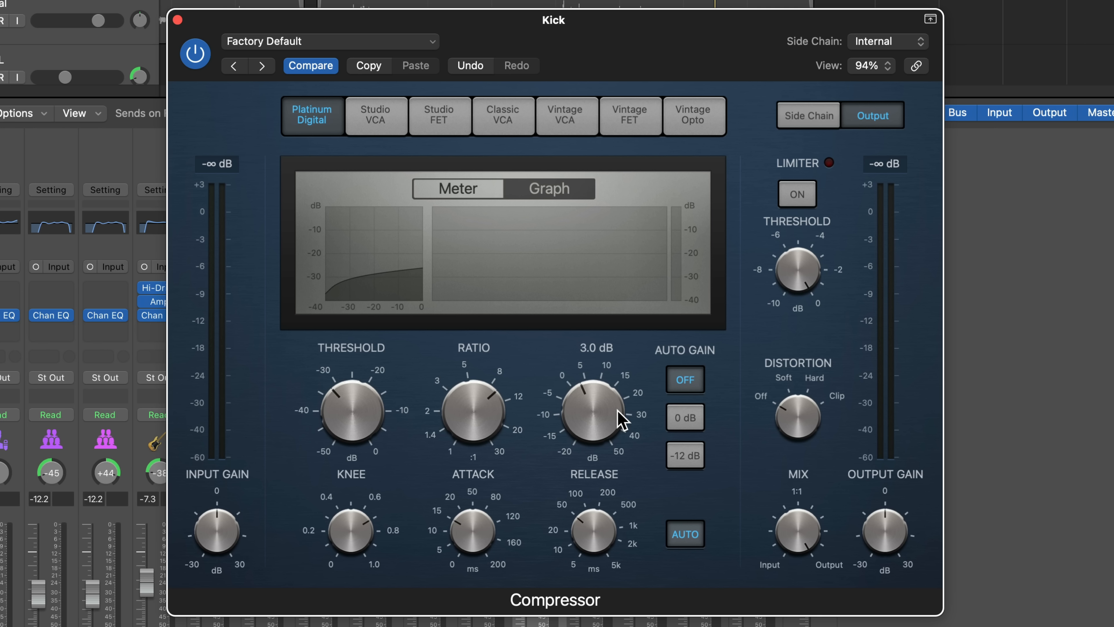
- Return the make-up gain to 0.0 dB, and ease the threshold to about -24.5 dB and the ratio to about 6.5:1
{"action": "left_click_drag", "start_coordinate": [618, 410], "coordinate": [617, 422]}
{"action": "left_click_drag", "start_coordinate": [364, 407], "coordinate": [369, 379]}
{"action": "left_click_drag", "start_coordinate": [482, 399], "coordinate": [478, 418]}
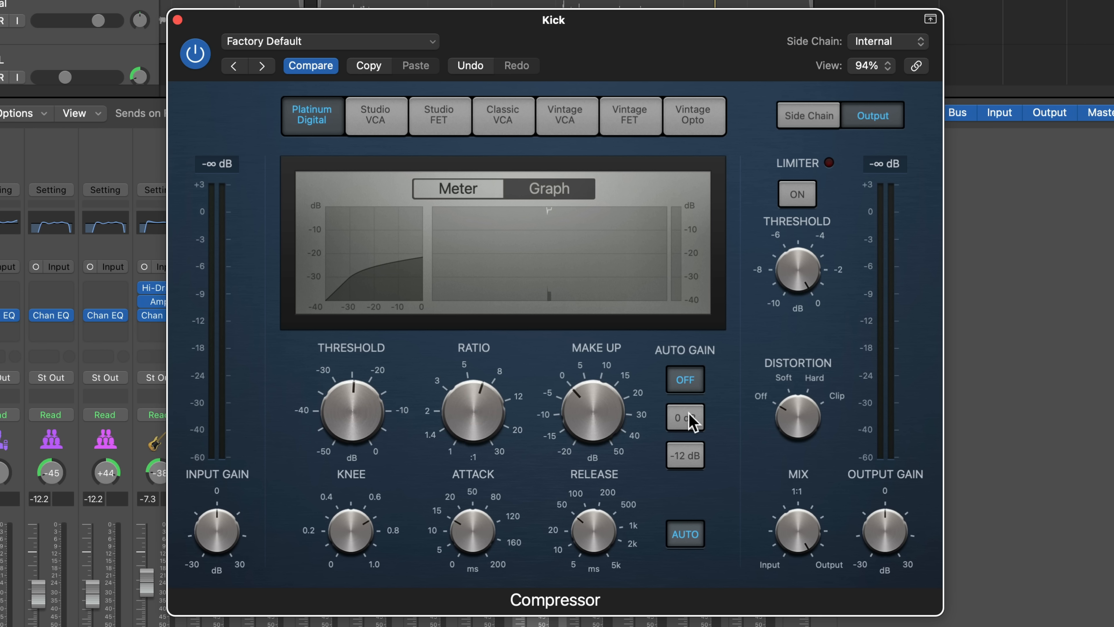
{"action": "mouse_move", "coordinate": [590, 413]}
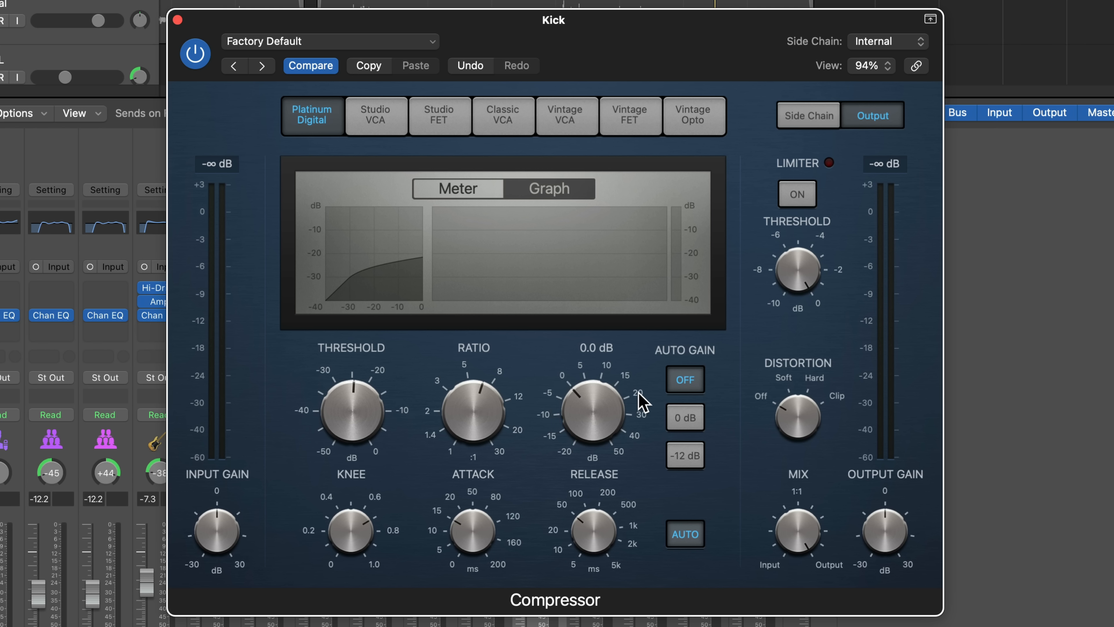
- Compare the Auto Gain settings of 0 dB and -12 dB, finishing with Auto Gain off
{"action": "left_click", "coordinate": [695, 419]}
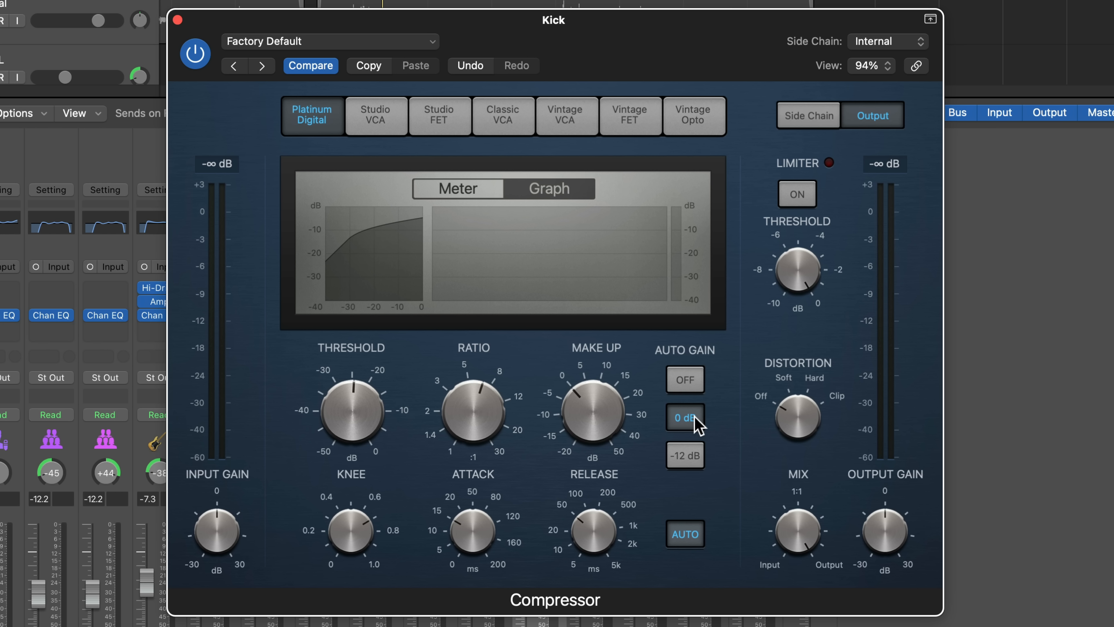
{"action": "left_click", "coordinate": [697, 457]}
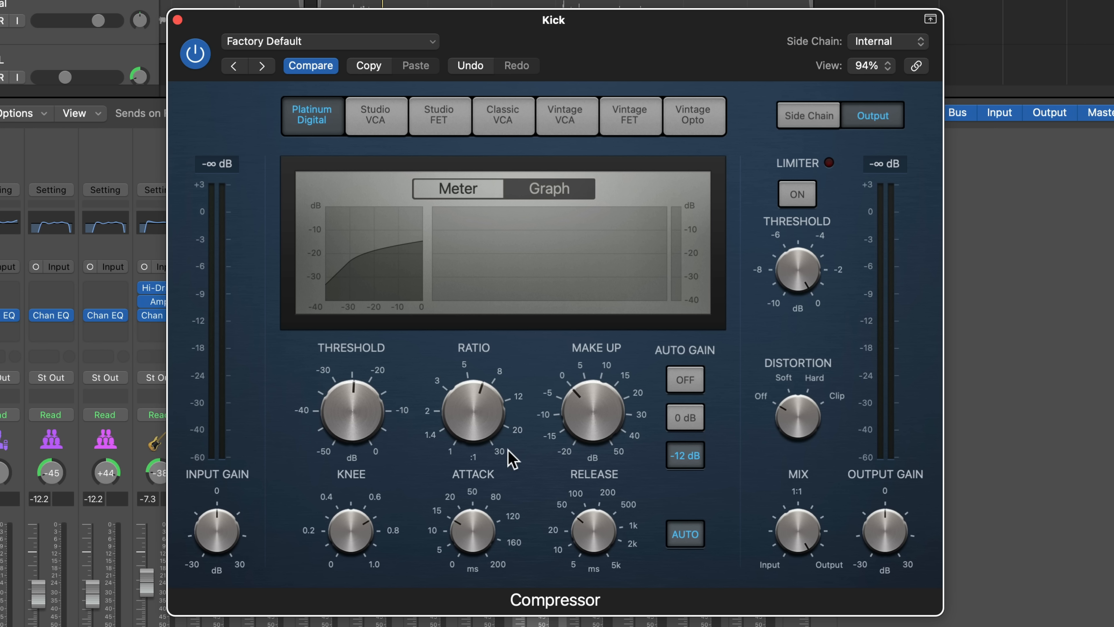
{"action": "mouse_move", "coordinate": [529, 410]}
{"action": "left_click", "coordinate": [687, 419]}
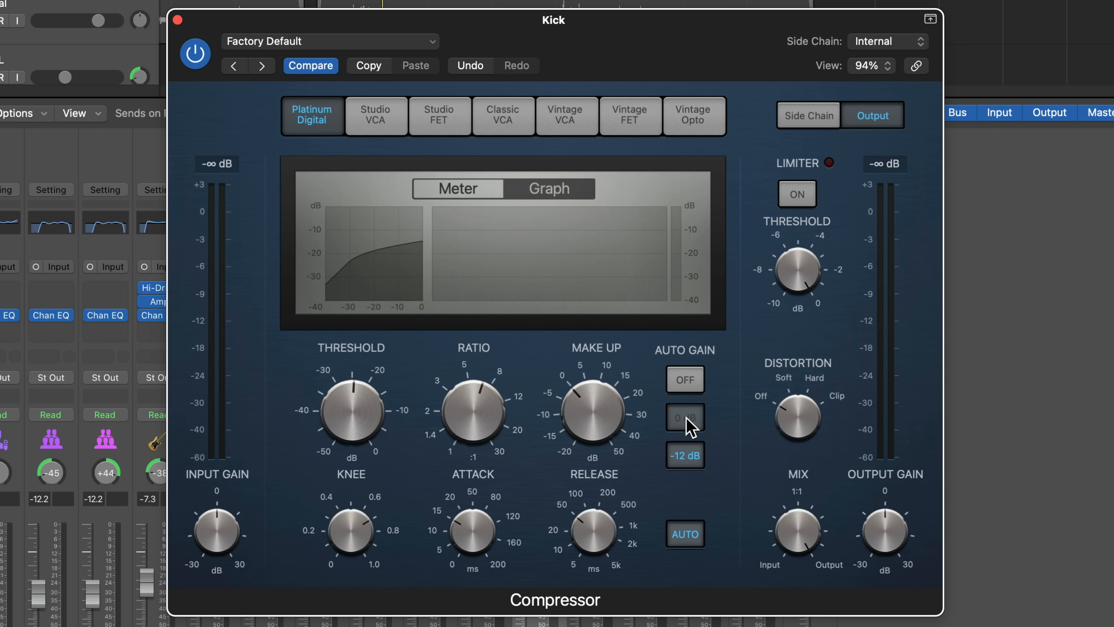
{"action": "left_click", "coordinate": [696, 455]}
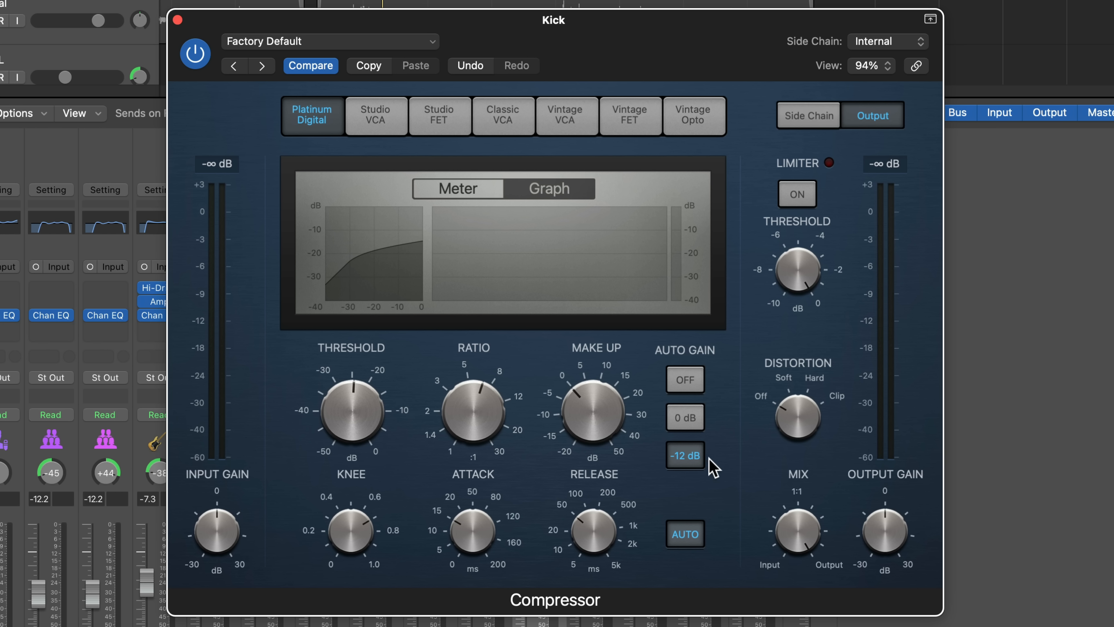
{"action": "left_click", "coordinate": [704, 393]}
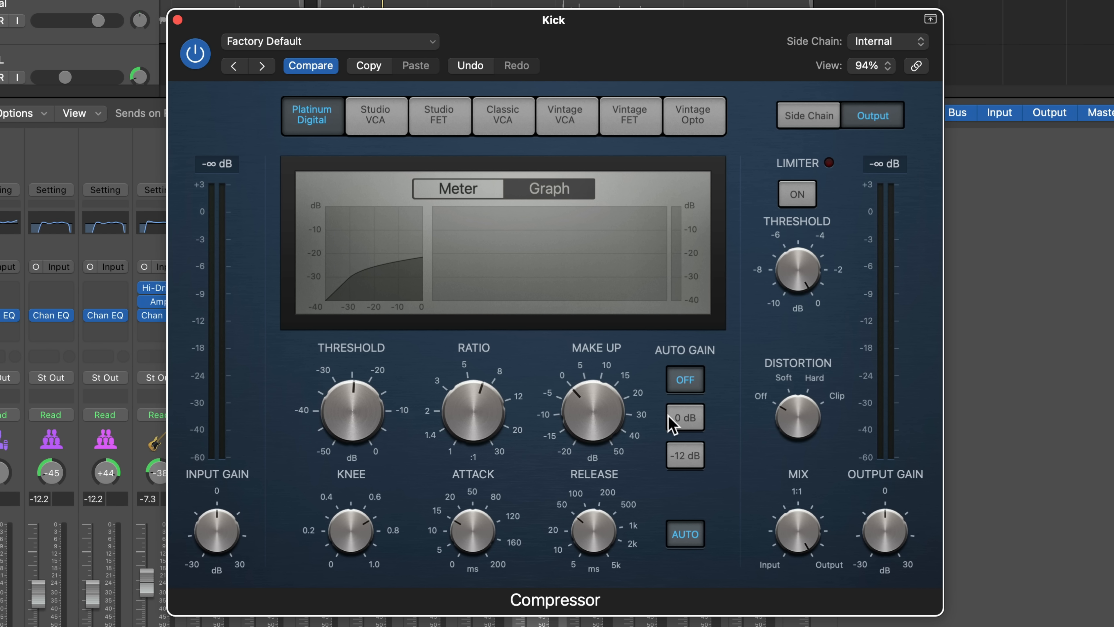
- Try Auto Gain at -12 dB with the make-up gain at -4.0 dB and -3.0 dB, and play the kick
{"action": "left_click_drag", "start_coordinate": [595, 411], "coordinate": [579, 440]}
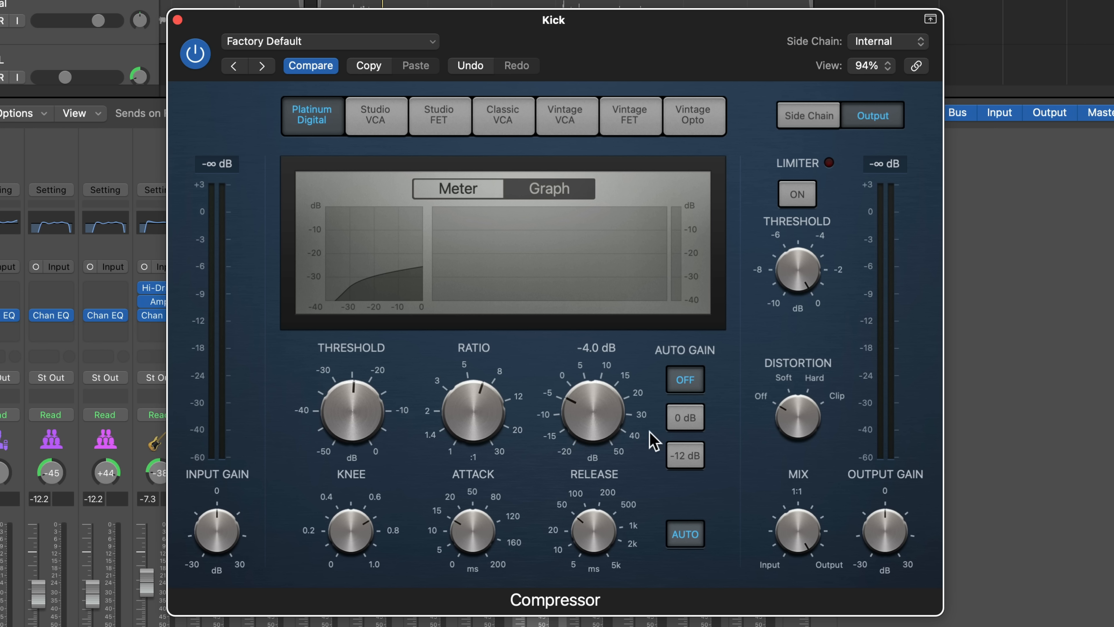
{"action": "left_click", "coordinate": [685, 457]}
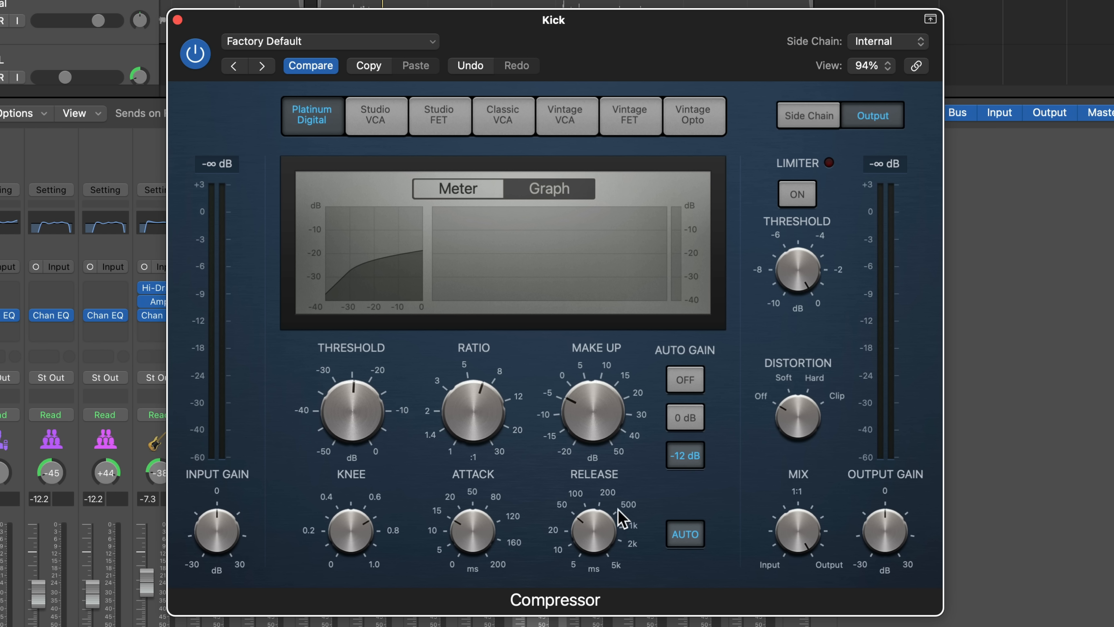
{"action": "left_click_drag", "start_coordinate": [598, 424], "coordinate": [575, 410]}
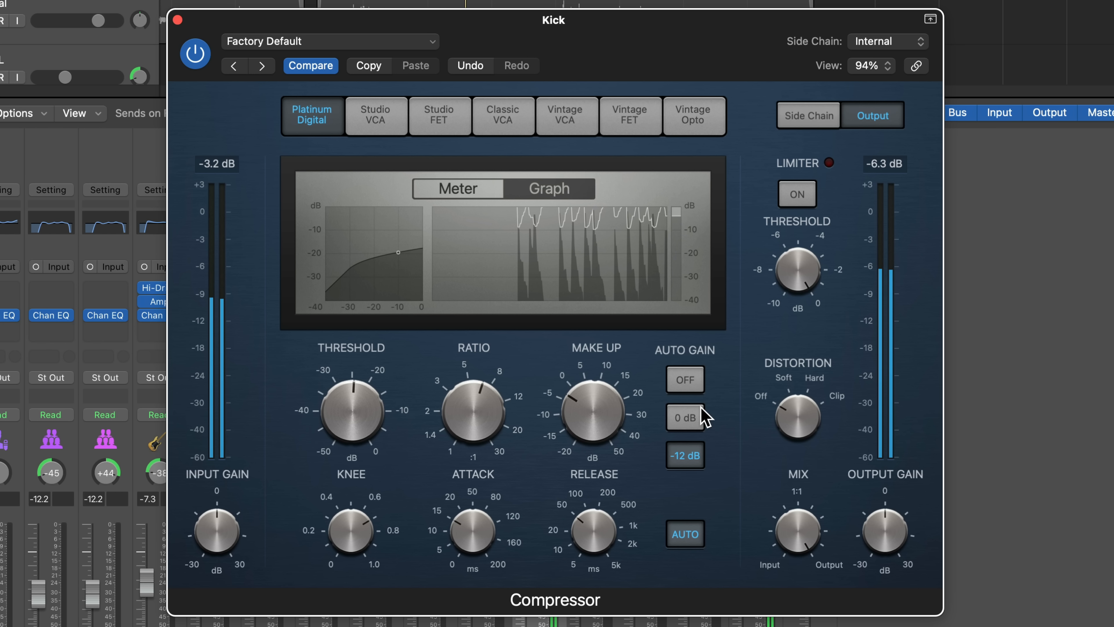
- Switch Auto Gain off and raise the make-up gain to about 3 dB
{"action": "left_click", "coordinate": [687, 377]}
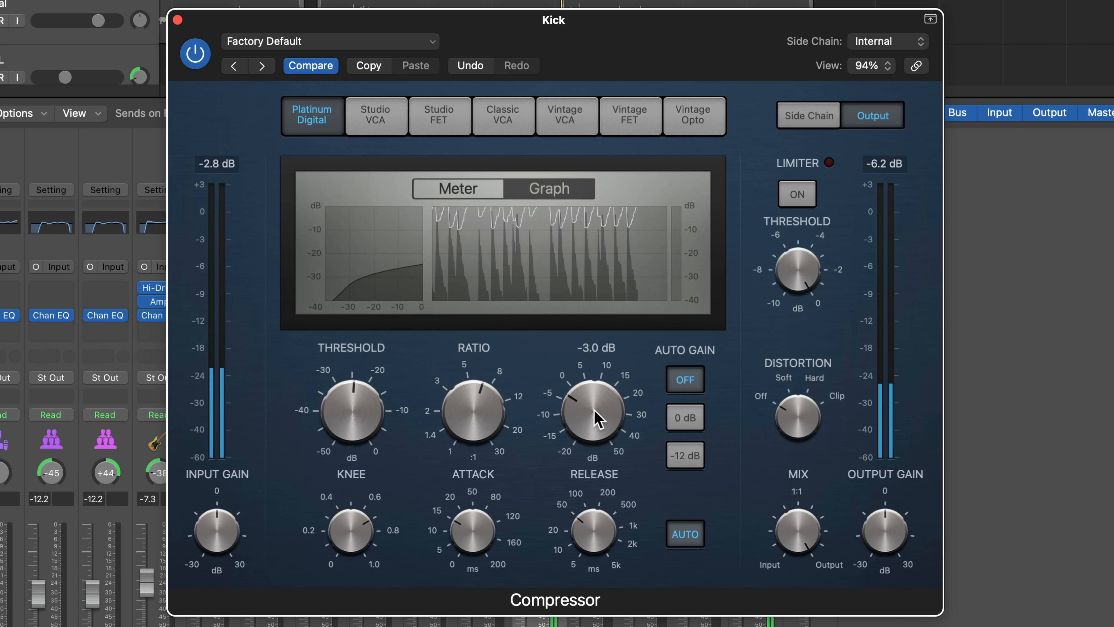
{"action": "left_click_drag", "start_coordinate": [594, 413], "coordinate": [594, 410]}
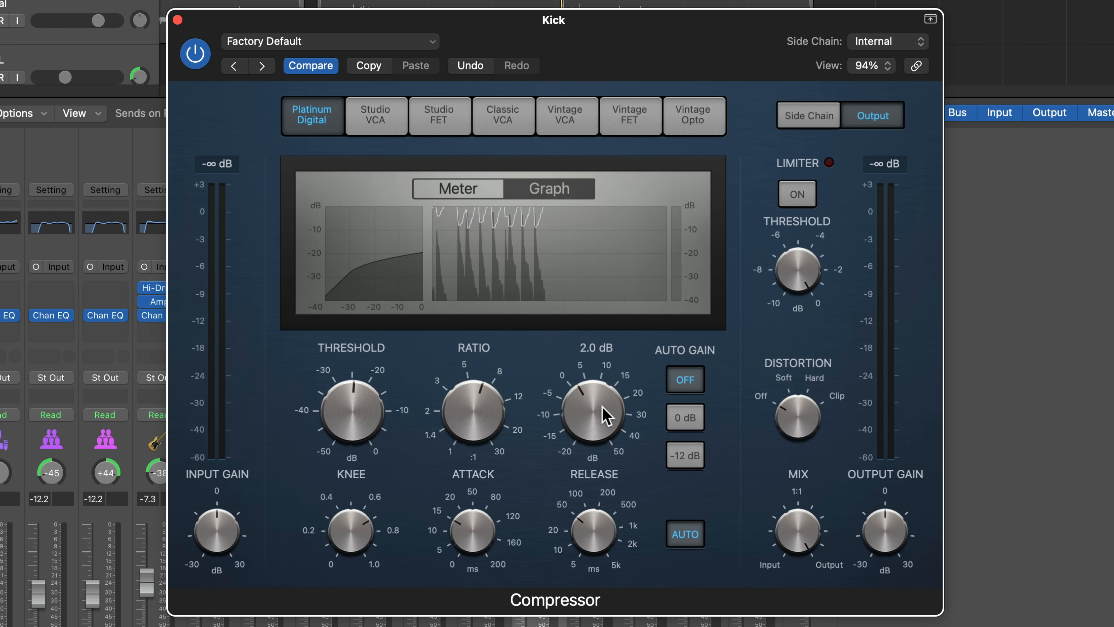
{"action": "left_click_drag", "start_coordinate": [595, 418], "coordinate": [594, 409]}
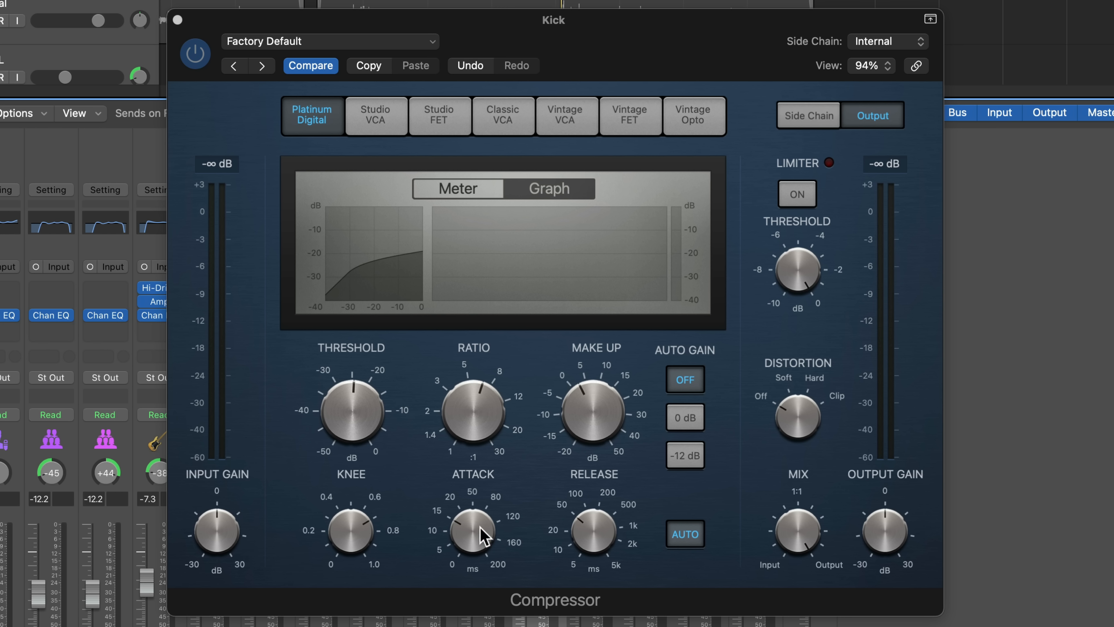
- Sweep the Attack time up and down, set it to 0.0 ms, and play the kick
{"action": "mouse_move", "coordinate": [469, 538]}
{"action": "mouse_move", "coordinate": [593, 536]}
{"action": "mouse_move", "coordinate": [399, 575]}
{"action": "left_click_drag", "start_coordinate": [471, 526], "coordinate": [472, 568]}
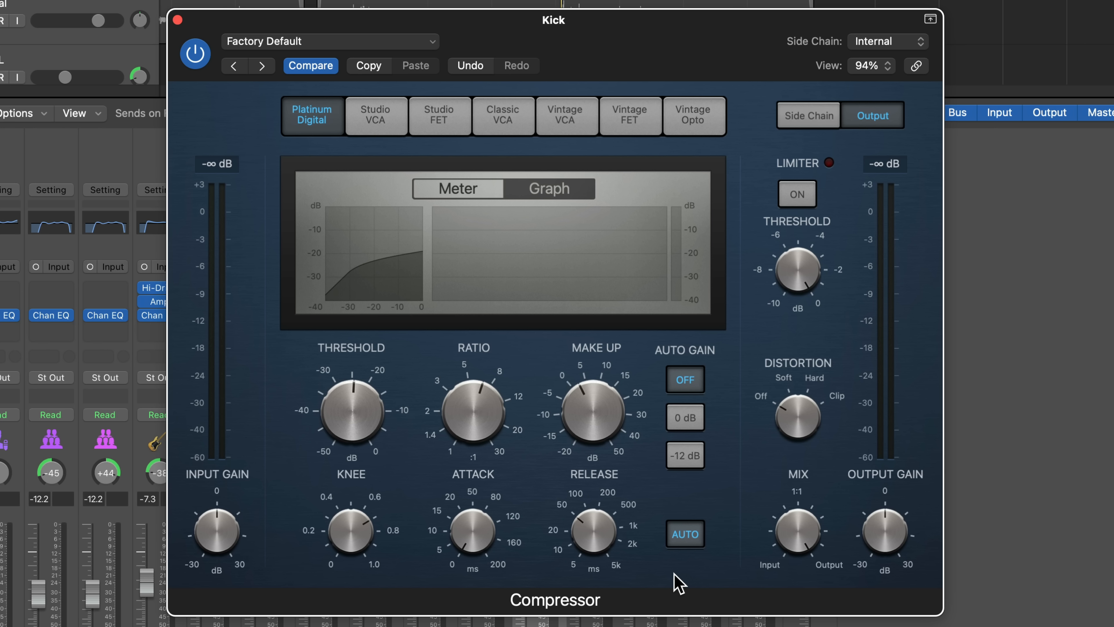
{"action": "left_click_drag", "start_coordinate": [473, 536], "coordinate": [501, 422]}
{"action": "left_click_drag", "start_coordinate": [484, 533], "coordinate": [437, 623]}
{"action": "left_click_drag", "start_coordinate": [475, 536], "coordinate": [479, 546]}
{"action": "key", "text": "space"}
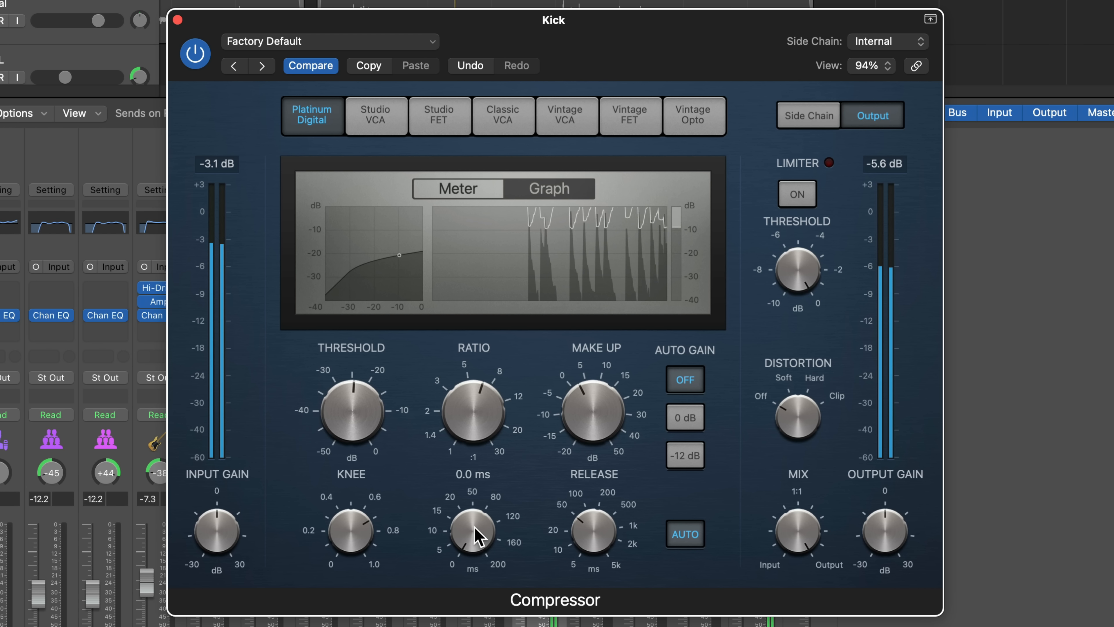
- Deepen the compression to a threshold of about -28 dB and a ratio of 7.4:1
{"action": "left_click_drag", "start_coordinate": [365, 414], "coordinate": [361, 415]}
{"action": "left_click_drag", "start_coordinate": [497, 414], "coordinate": [498, 409]}
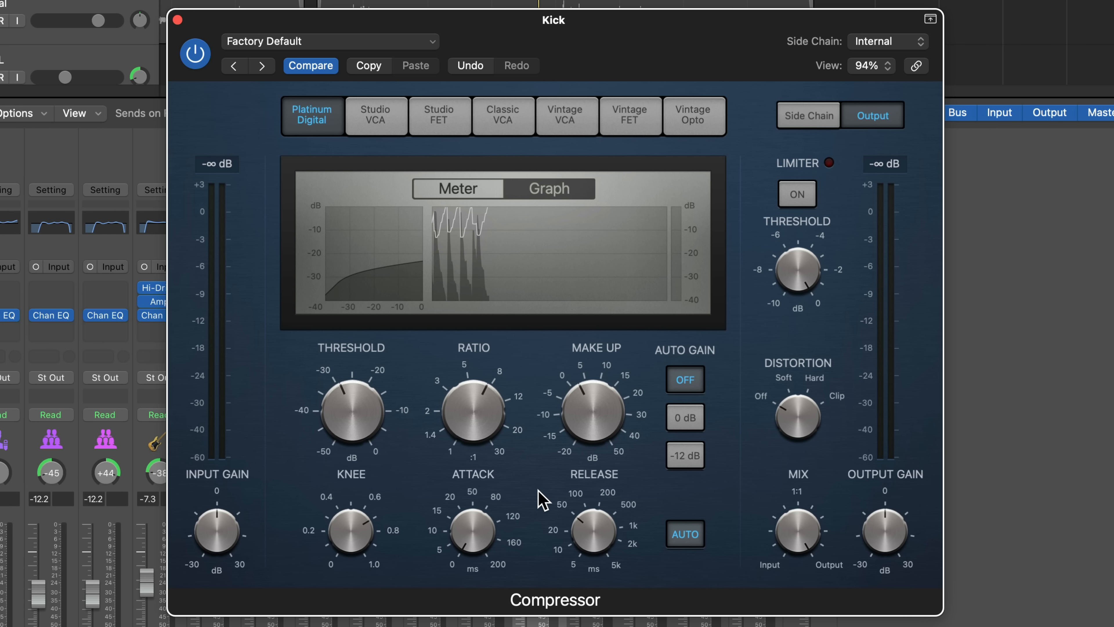
- Try an attack of 26.0 ms, then return it to 0.0 ms and play the kick
{"action": "mouse_move", "coordinate": [478, 526]}
{"action": "left_click_drag", "start_coordinate": [478, 527], "coordinate": [473, 465]}
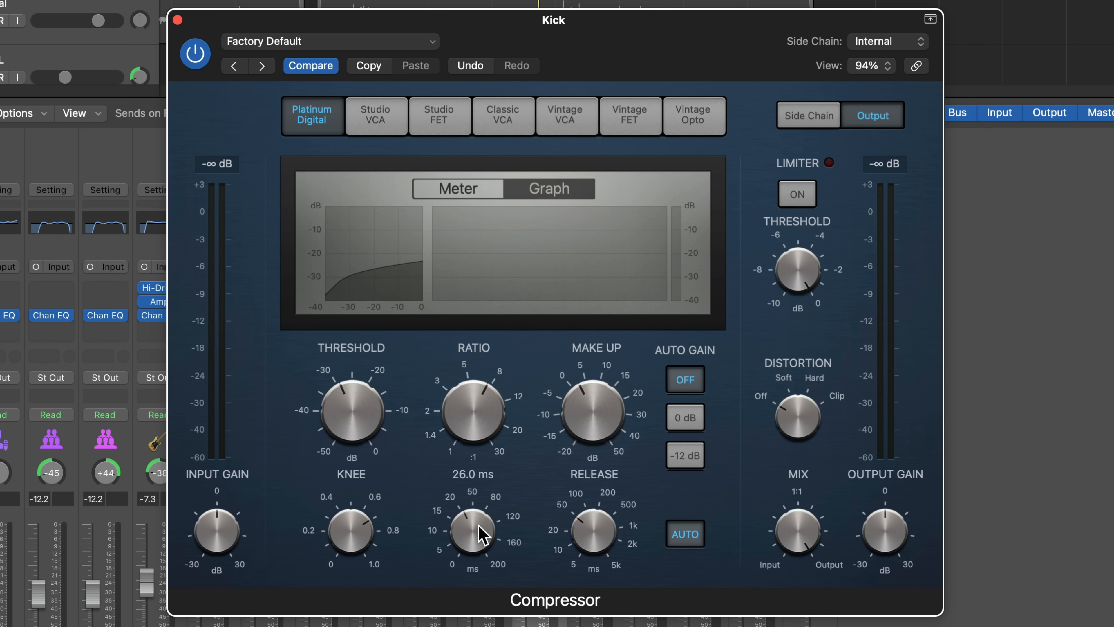
{"action": "left_click_drag", "start_coordinate": [479, 527], "coordinate": [478, 533]}
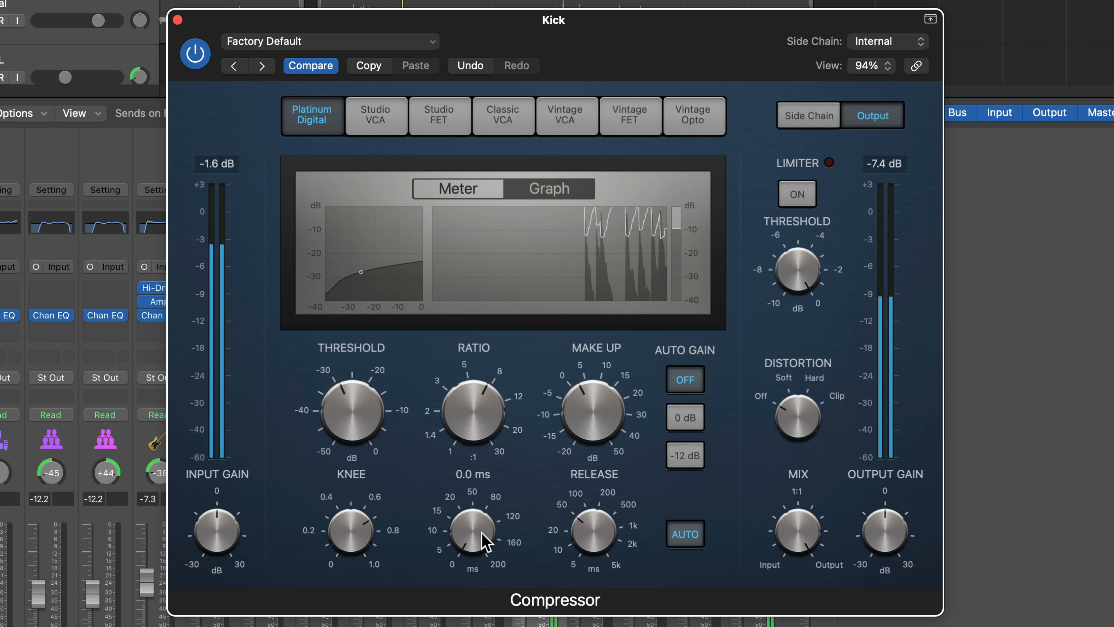
- Lengthen the attack to 74.0 ms during playback, then shorten it to 56.0 ms
{"action": "left_click_drag", "start_coordinate": [483, 534], "coordinate": [476, 453]}
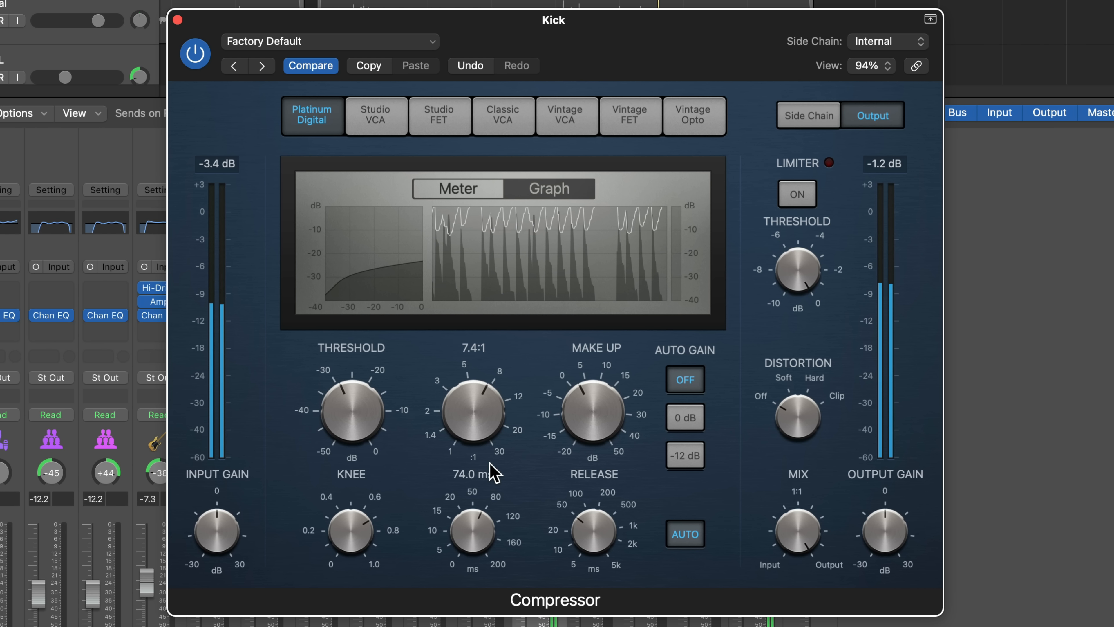
{"action": "left_click_drag", "start_coordinate": [494, 472], "coordinate": [480, 523]}
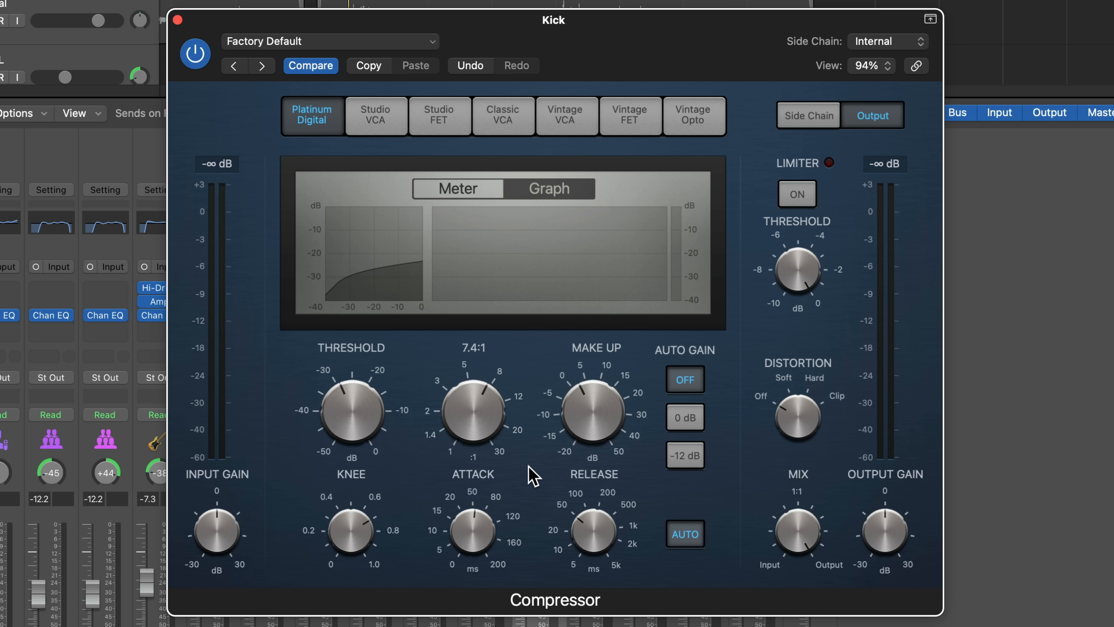
{"action": "mouse_move", "coordinate": [477, 541]}
{"action": "left_mouse_down"}
{"action": "mouse_move", "coordinate": [472, 528]}
{"action": "mouse_move", "coordinate": [476, 544]}
{"action": "left_mouse_up"}
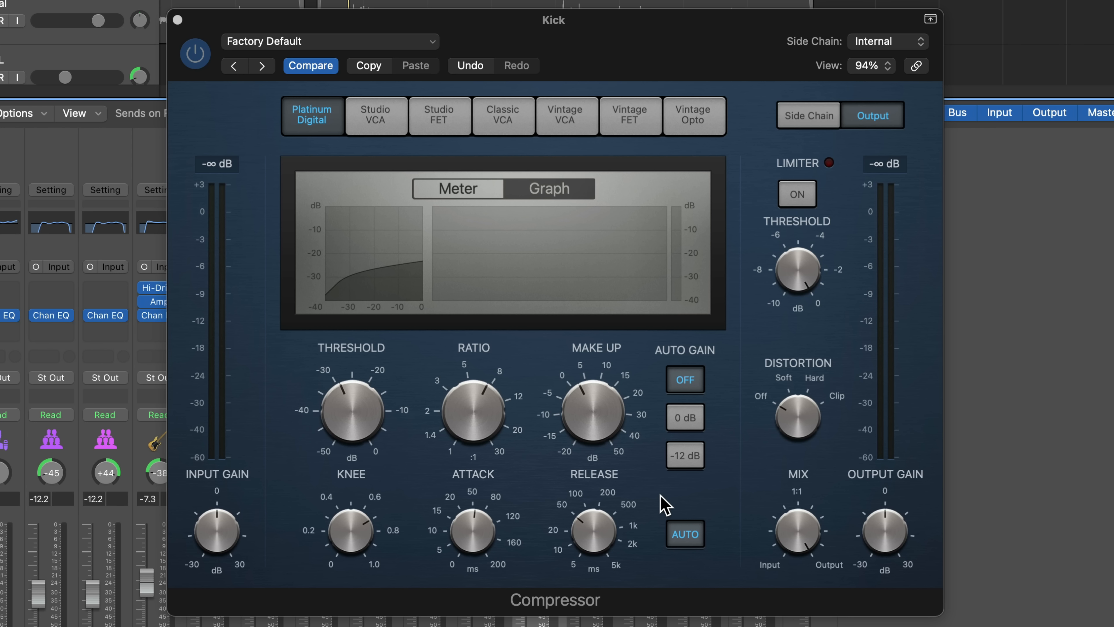
- Sweep the Release time down and up, disable automatic release, and set the release to 160.0 ms
{"action": "left_click_drag", "start_coordinate": [593, 514], "coordinate": [587, 561]}
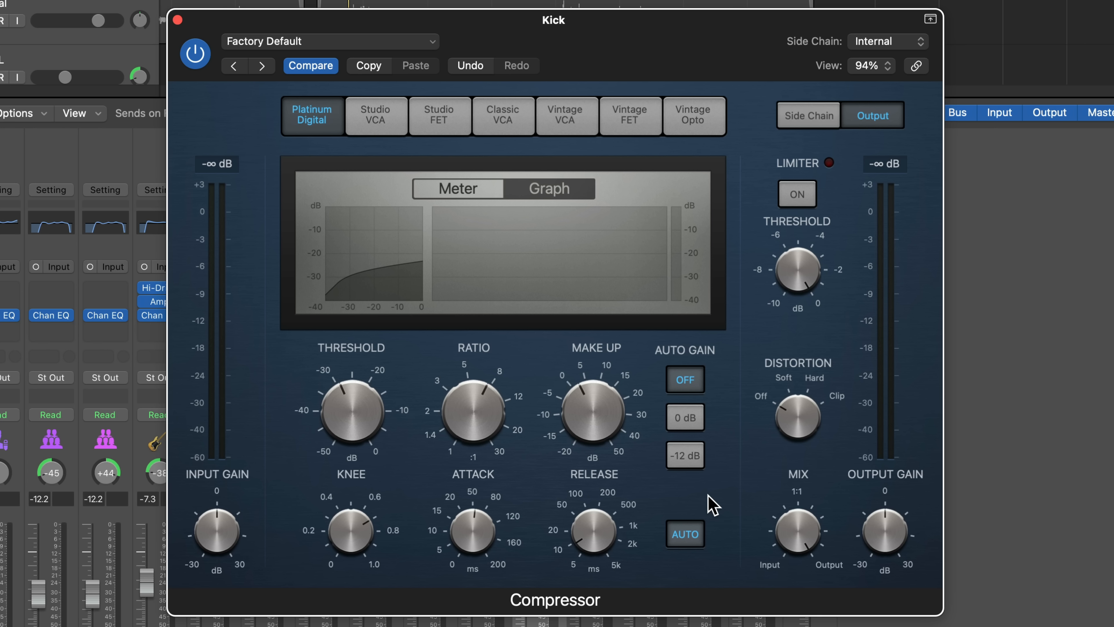
{"action": "left_click_drag", "start_coordinate": [606, 540], "coordinate": [628, 494]}
{"action": "left_click_drag", "start_coordinate": [570, 523], "coordinate": [590, 545]}
{"action": "mouse_move", "coordinate": [590, 521]}
{"action": "left_click", "coordinate": [691, 532]}
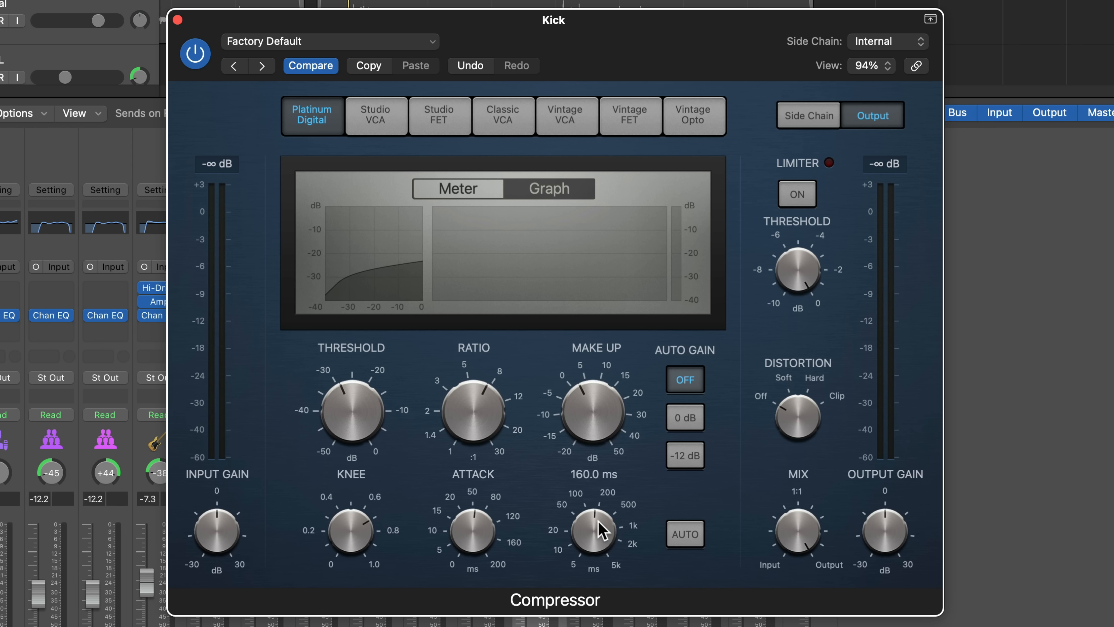
- Play the kick while shortening the attack to 35.0 ms and the release to 110.0 ms, then 86.0 ms
{"action": "mouse_move", "coordinate": [482, 536]}
{"action": "key", "text": "space"}
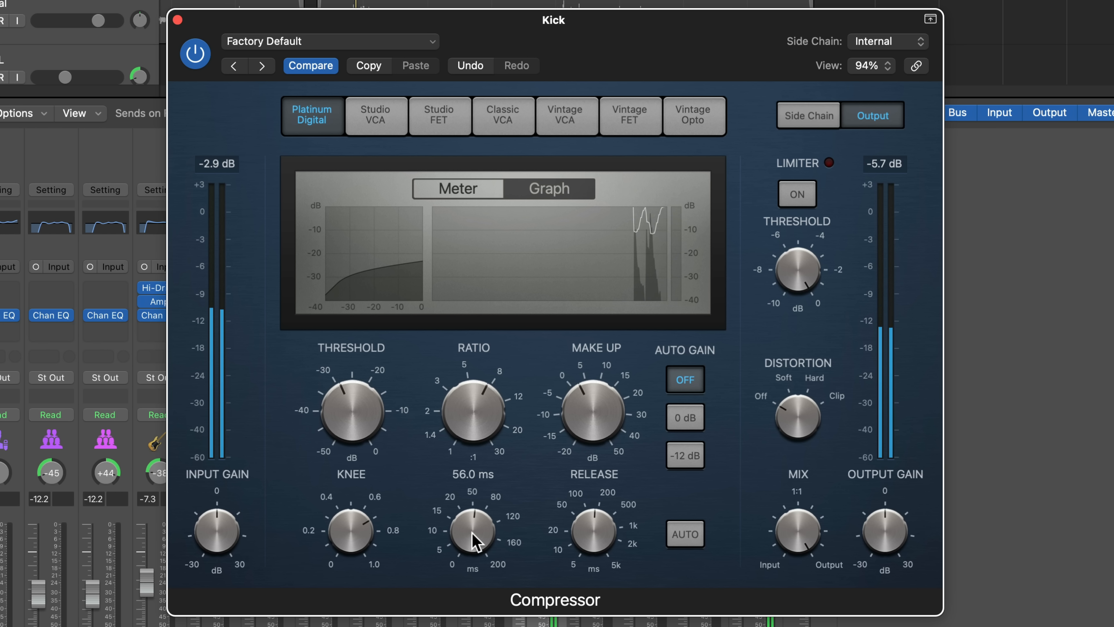
{"action": "left_click_drag", "start_coordinate": [589, 522], "coordinate": [587, 560]}
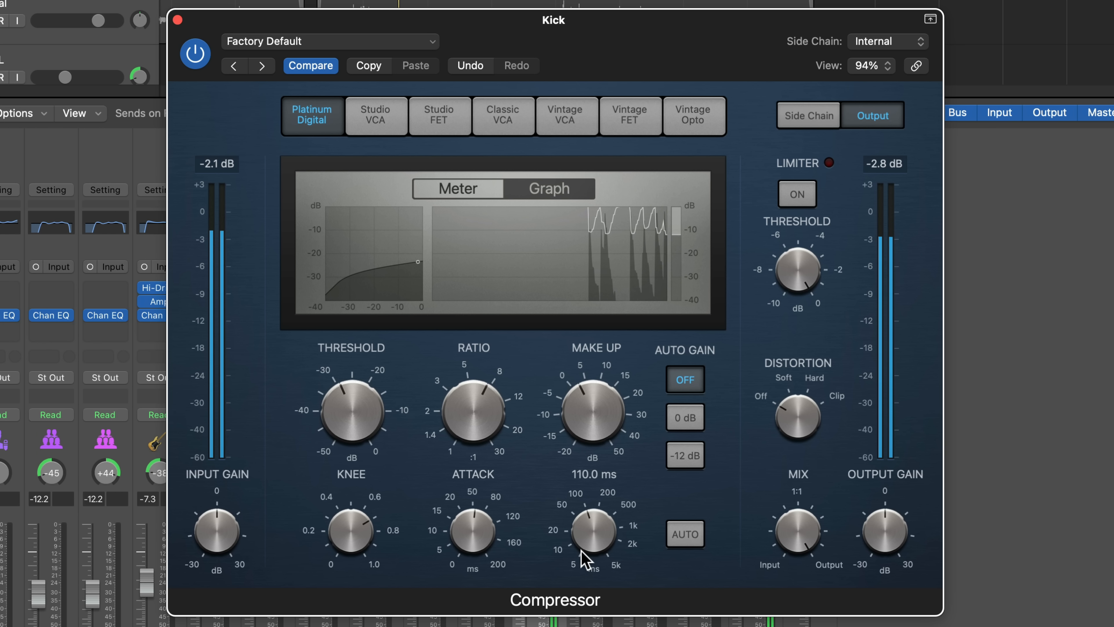
{"action": "left_click_drag", "start_coordinate": [471, 539], "coordinate": [467, 554]}
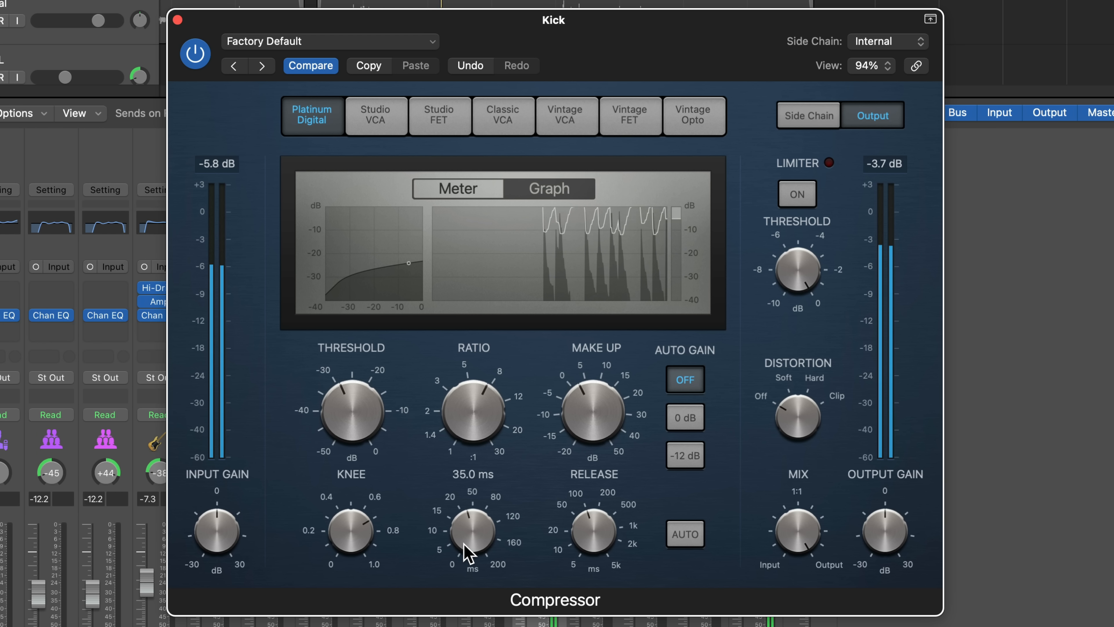
{"action": "left_click_drag", "start_coordinate": [590, 542], "coordinate": [585, 555]}
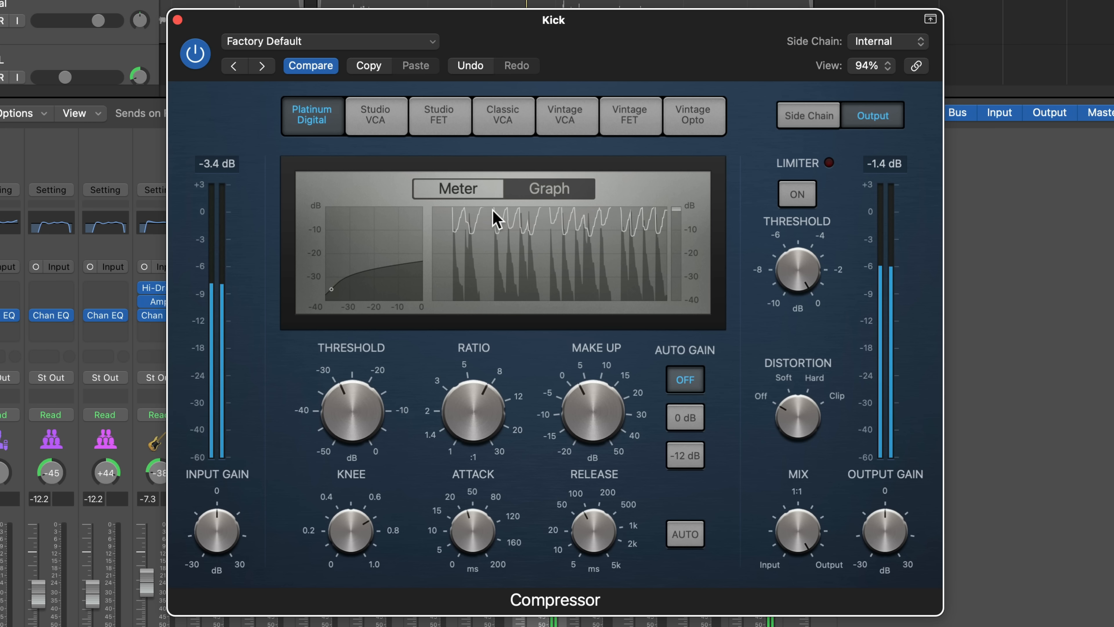
- Switch the display to the gain reduction meter and try the shortest attack with a 5.0 ms release
{"action": "left_click", "coordinate": [485, 187]}
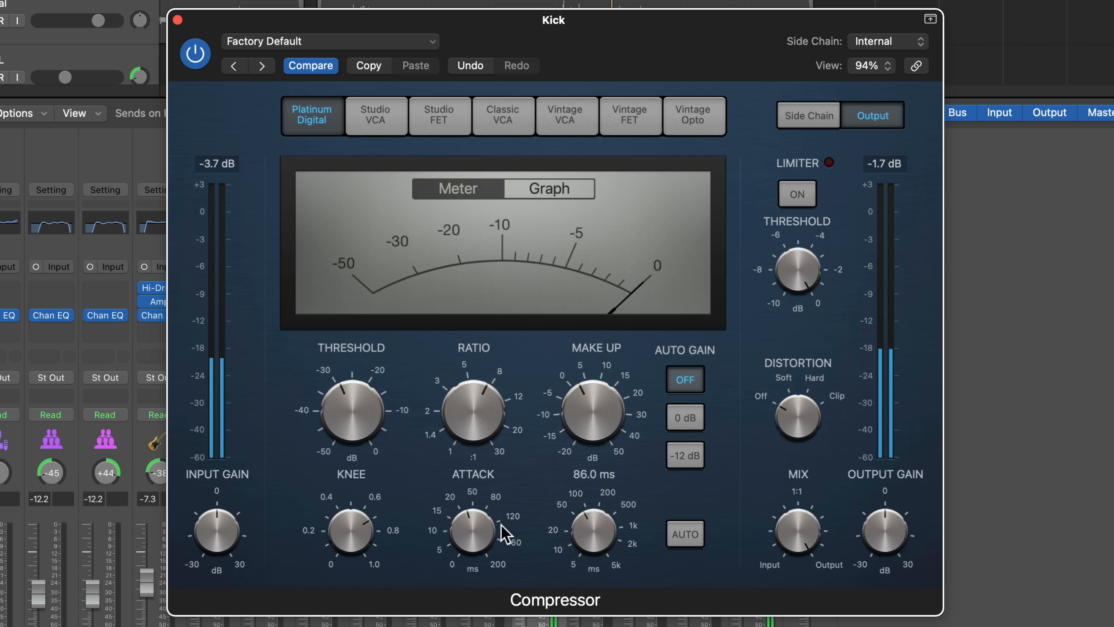
{"action": "left_click_drag", "start_coordinate": [505, 534], "coordinate": [513, 589]}
{"action": "left_click_drag", "start_coordinate": [594, 537], "coordinate": [584, 603]}
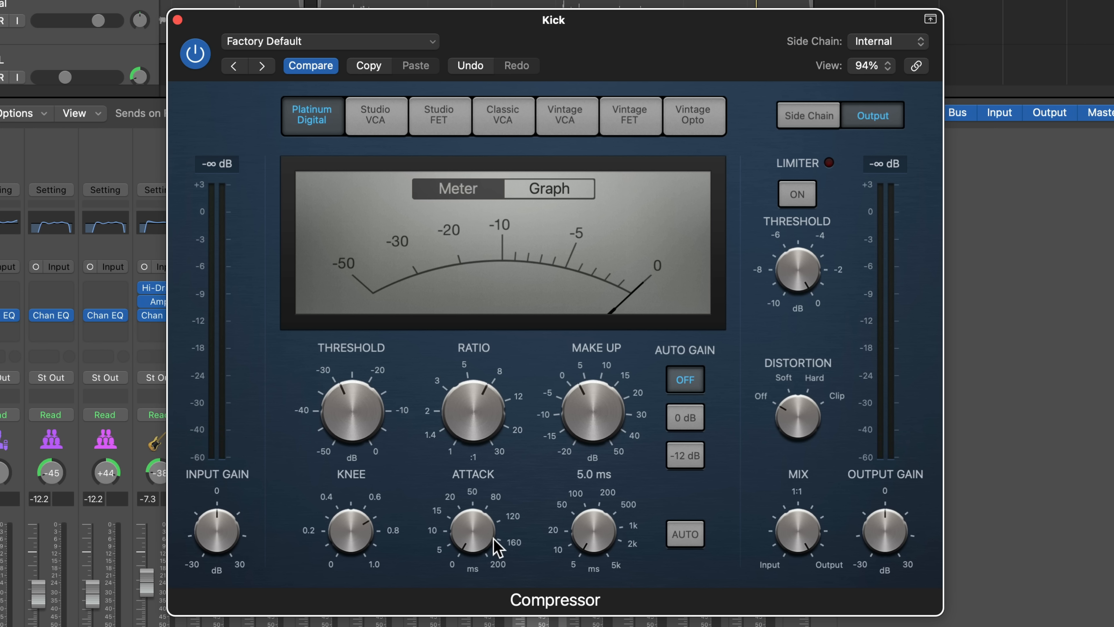
- Set the attack to 41.0 ms and the release to about 140 ms, and play the kick
{"action": "left_click_drag", "start_coordinate": [472, 531], "coordinate": [472, 495]}
{"action": "left_click_drag", "start_coordinate": [596, 542], "coordinate": [614, 461]}
{"action": "left_click_drag", "start_coordinate": [468, 508], "coordinate": [466, 517]}
{"action": "key", "text": "space"}
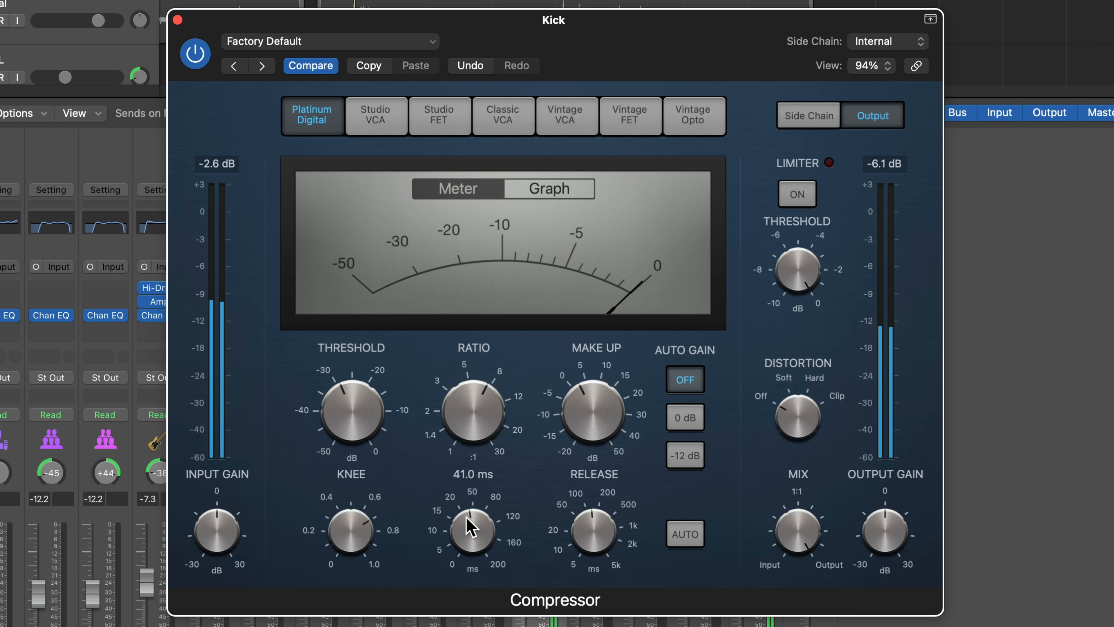
- Switch the display to the graph and compare a 5000.0 ms release with 140.0 ms on the playing kick
{"action": "left_click", "coordinate": [570, 189]}
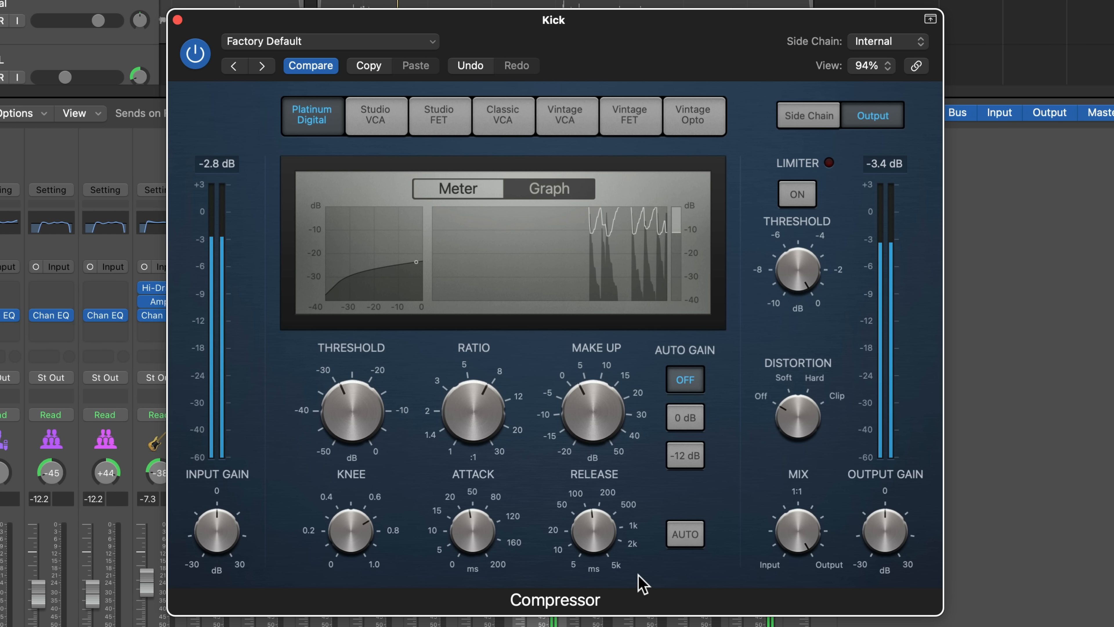
{"action": "left_click_drag", "start_coordinate": [597, 522], "coordinate": [613, 438]}
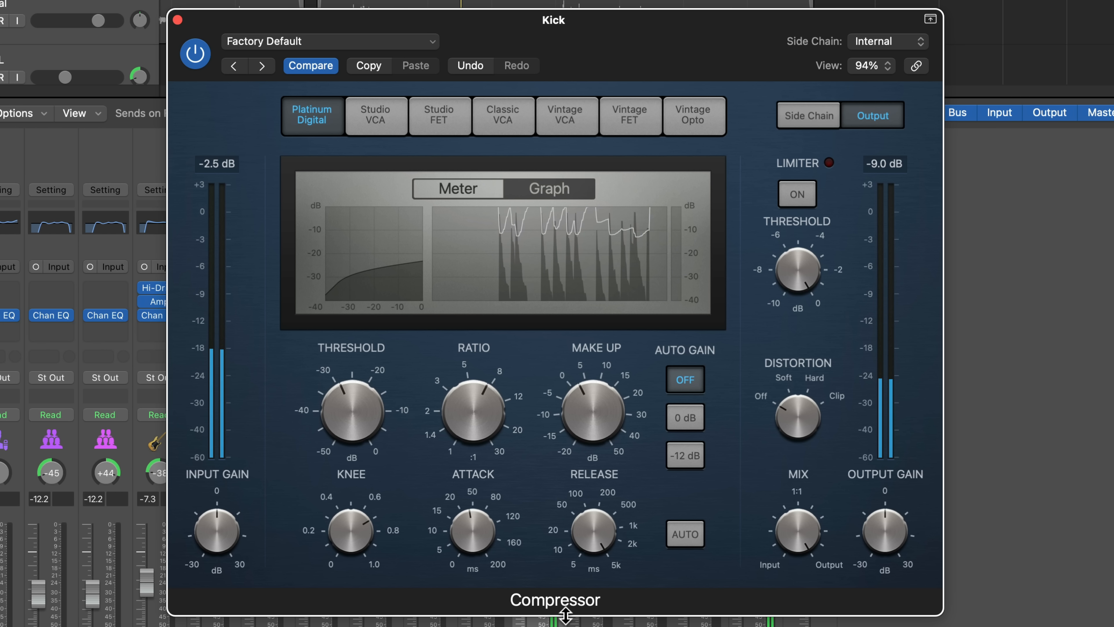
{"action": "left_click_drag", "start_coordinate": [609, 515], "coordinate": [599, 542]}
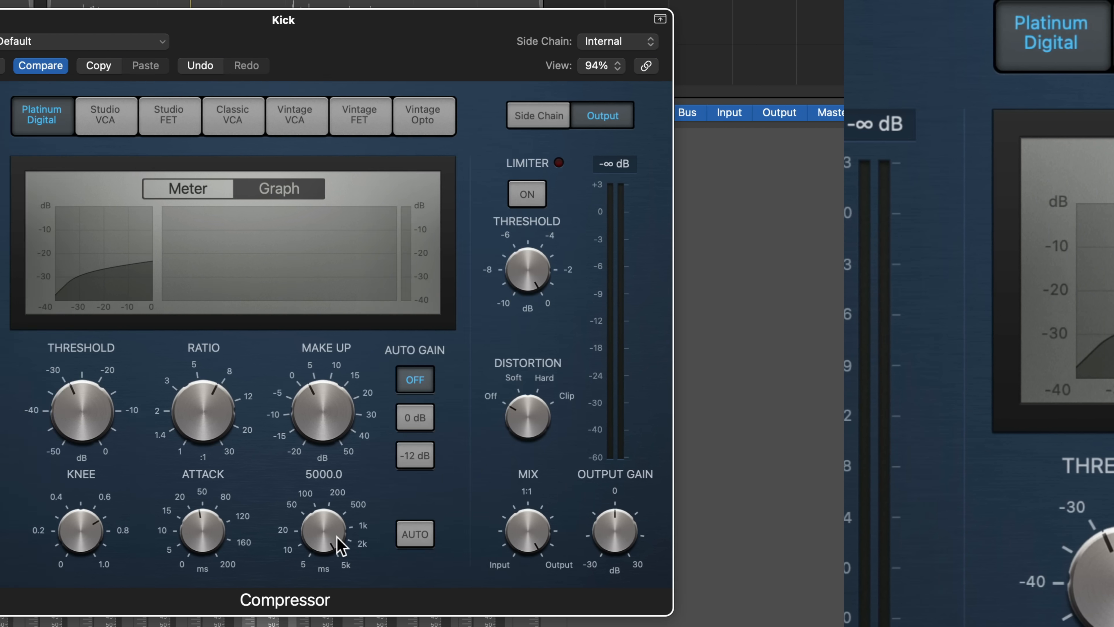
{"action": "left_click_drag", "start_coordinate": [608, 539], "coordinate": [587, 567]}
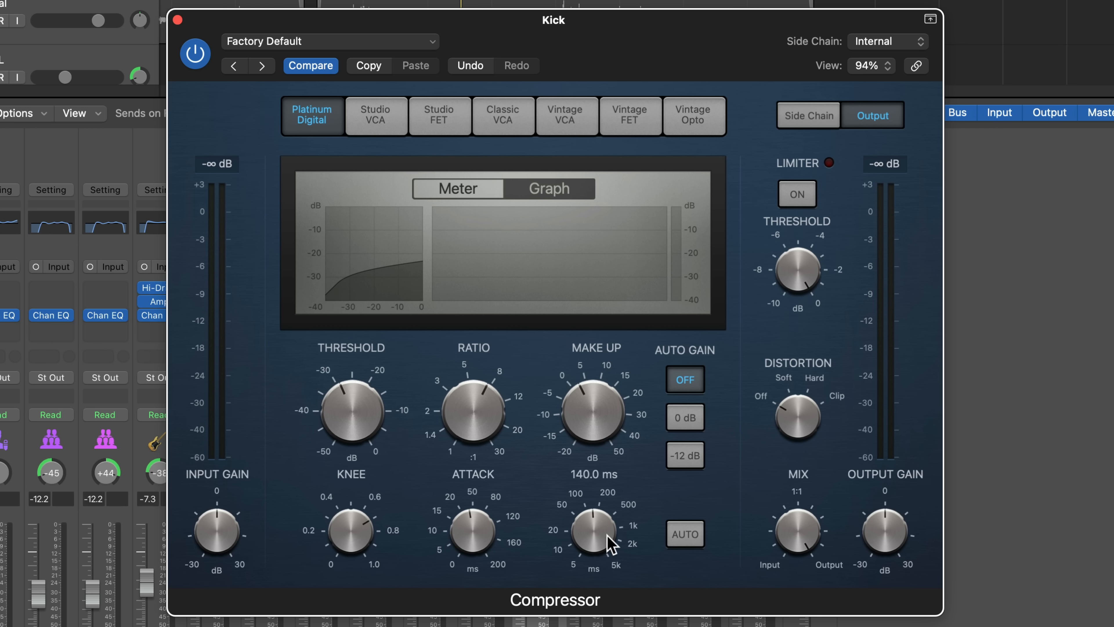
- Play the kick while setting the ratio to 6.6:1, the attack to 62.0 ms and the release below 100 ms
{"action": "left_click_drag", "start_coordinate": [606, 535], "coordinate": [596, 541]}
{"action": "key", "text": "space"}
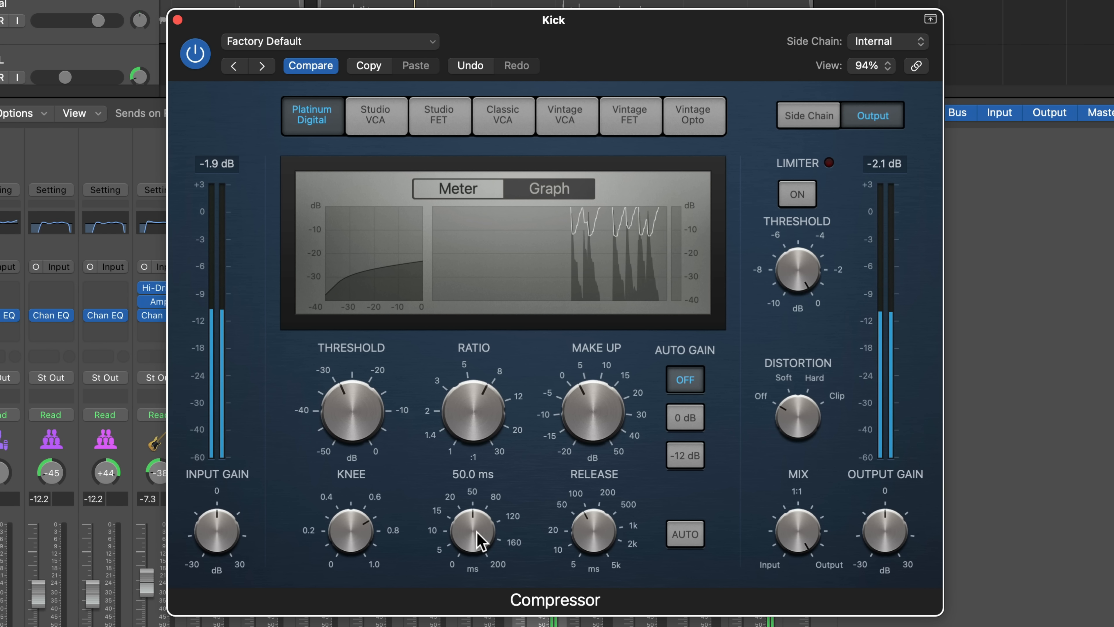
{"action": "left_click_drag", "start_coordinate": [483, 419], "coordinate": [476, 424]}
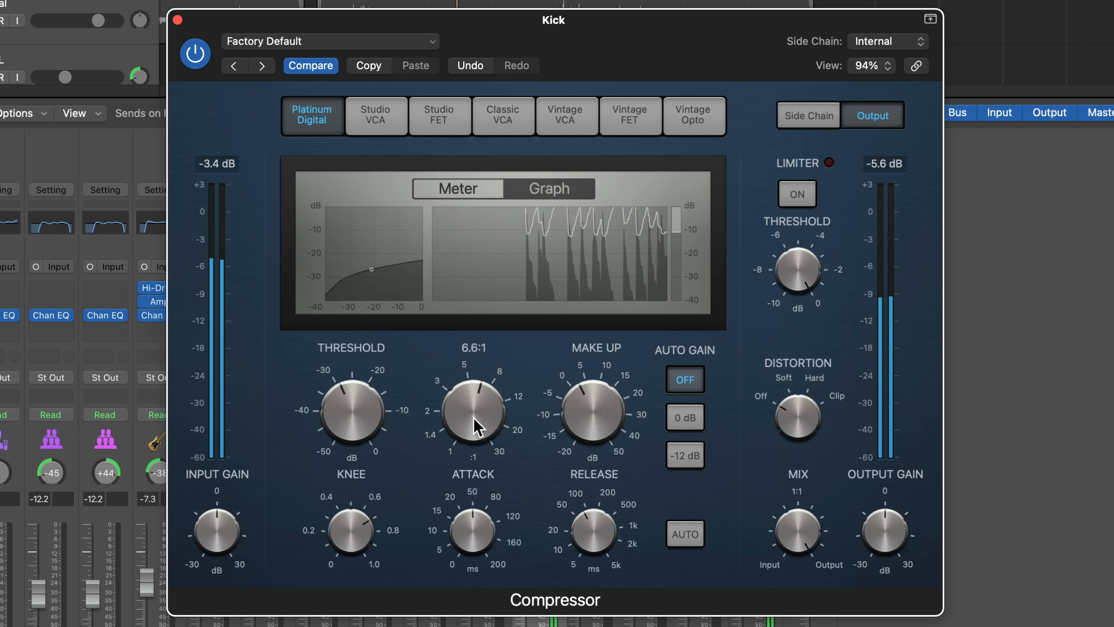
{"action": "left_click_drag", "start_coordinate": [499, 534], "coordinate": [473, 528]}
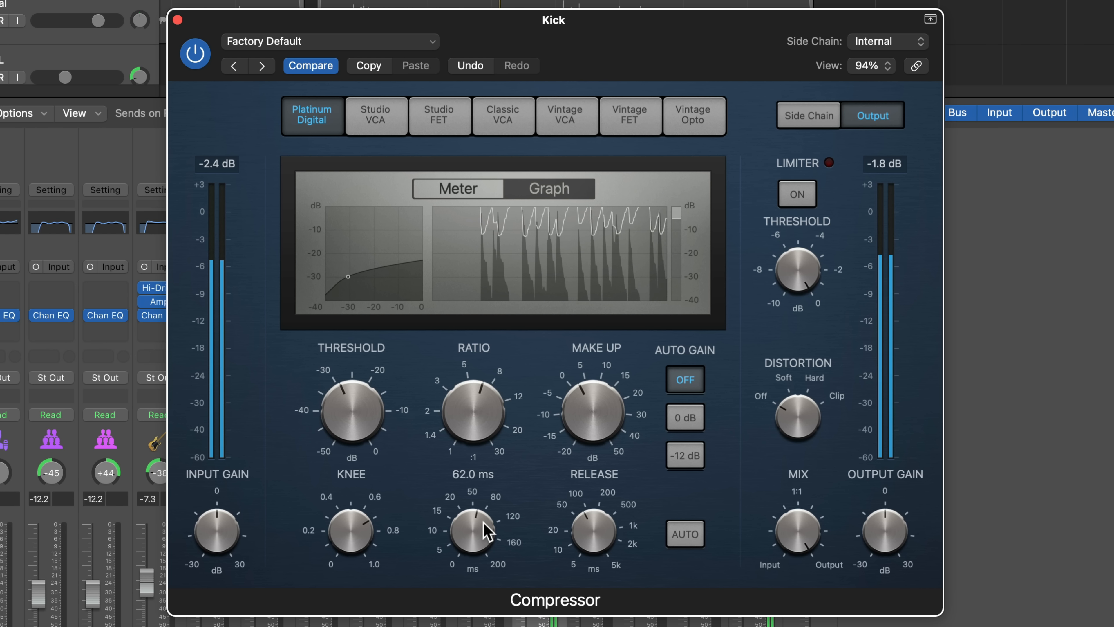
{"action": "left_click_drag", "start_coordinate": [589, 528], "coordinate": [581, 538]}
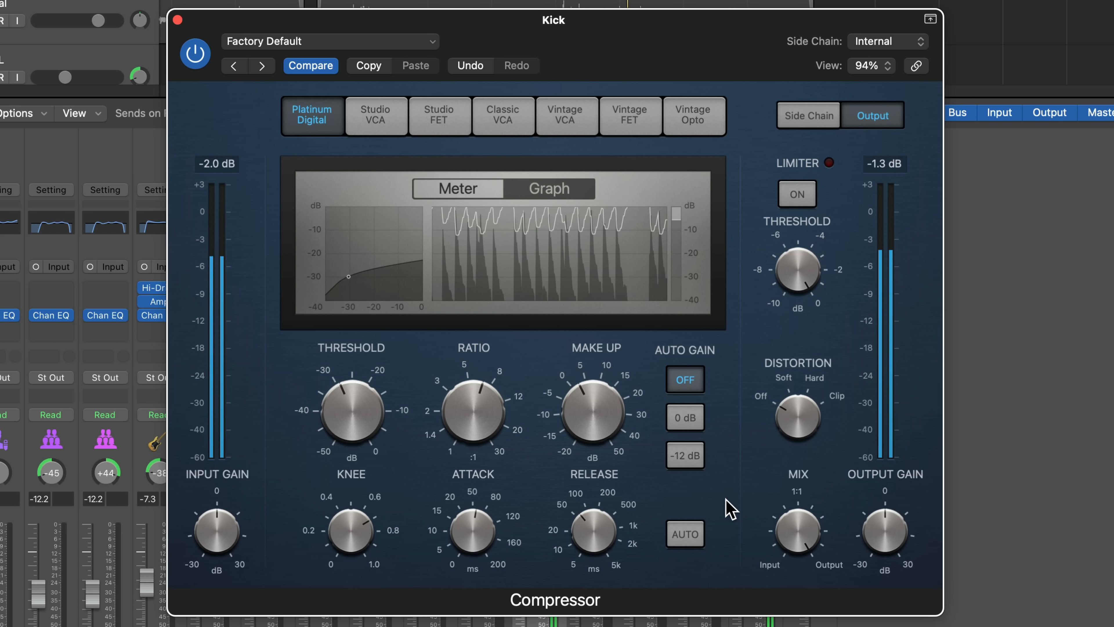
- Bypass the compressor and re-enable it to compare the kick with and without compression
{"action": "left_click", "coordinate": [190, 64]}
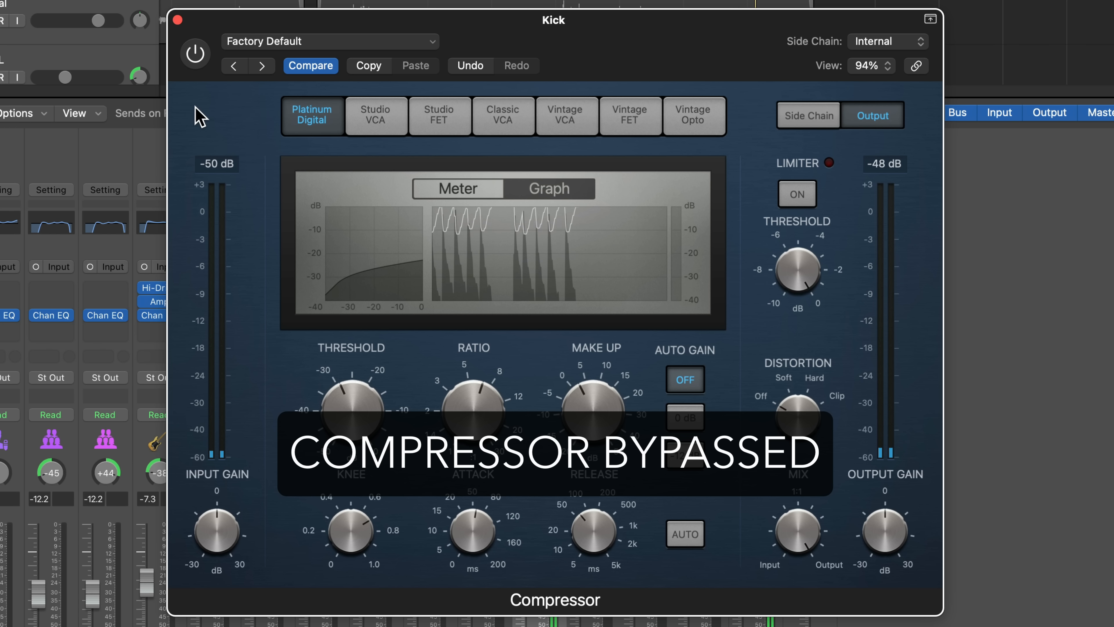
{"action": "left_click", "coordinate": [195, 52]}
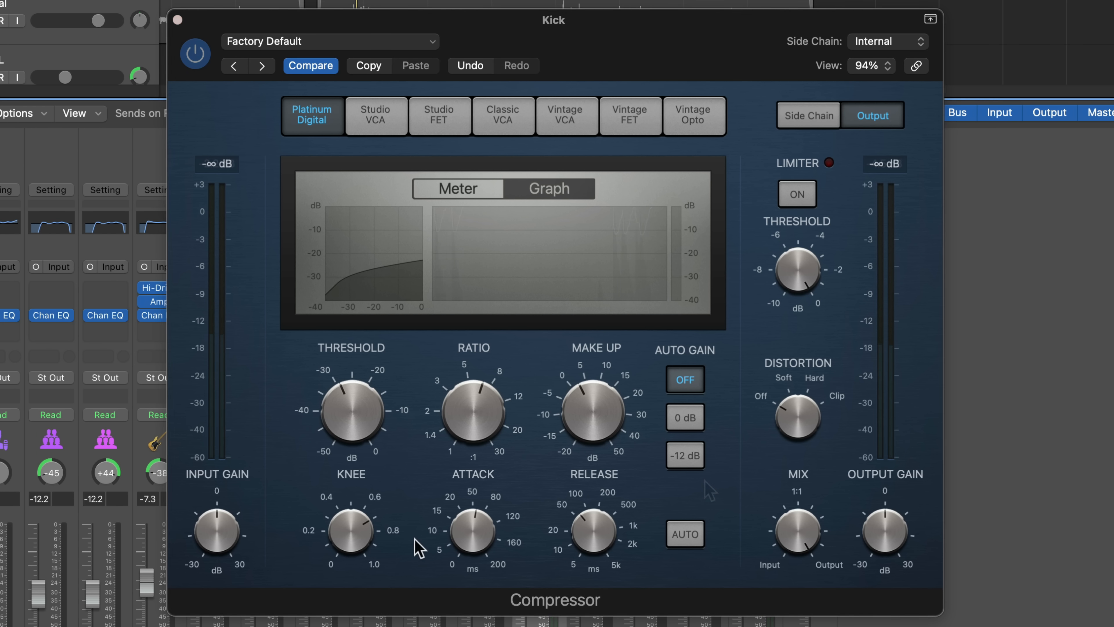
- Set the compressor's knee to about 0.5
{"action": "mouse_move", "coordinate": [397, 520]}
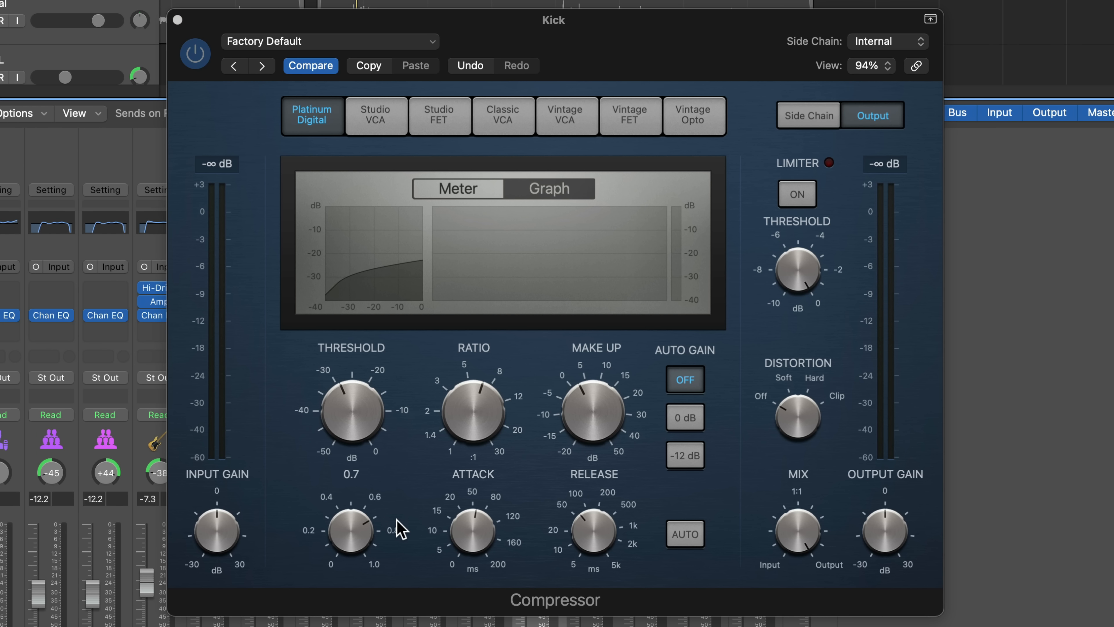
{"action": "left_click", "coordinate": [353, 540]}
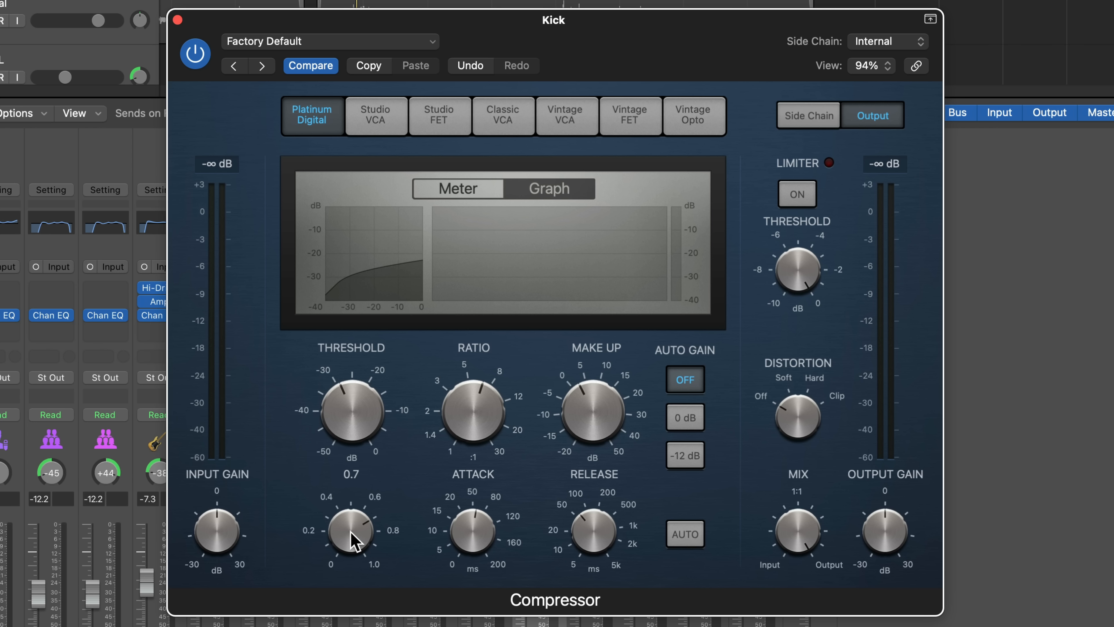
{"action": "left_click_drag", "start_coordinate": [352, 528], "coordinate": [347, 541]}
{"action": "mouse_move", "coordinate": [325, 339]}
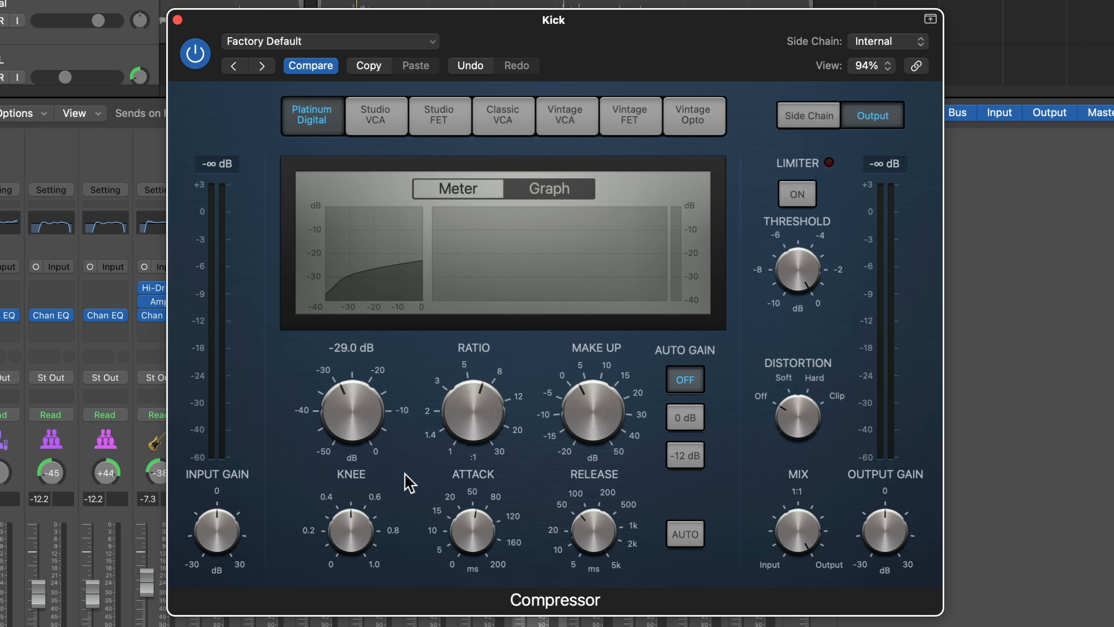
- Look through the Studio VCA, Studio FET and Classic VCA models and return to Platinum Digital
{"action": "left_click", "coordinate": [389, 123]}
{"action": "left_click", "coordinate": [440, 126]}
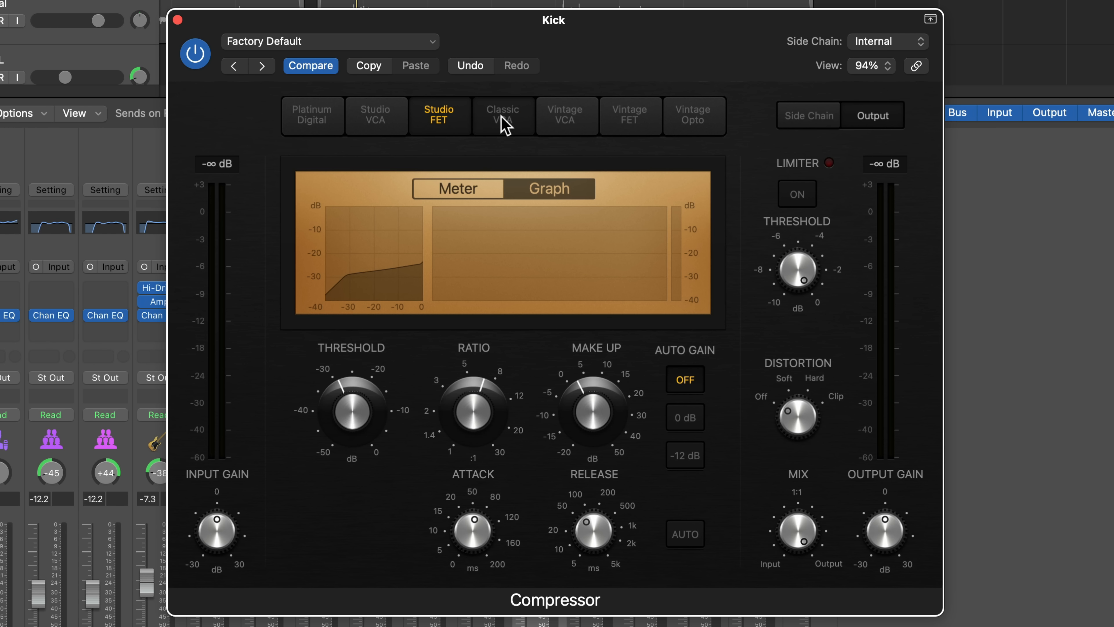
{"action": "left_click", "coordinate": [504, 120]}
{"action": "left_click", "coordinate": [448, 120]}
{"action": "left_click", "coordinate": [401, 124]}
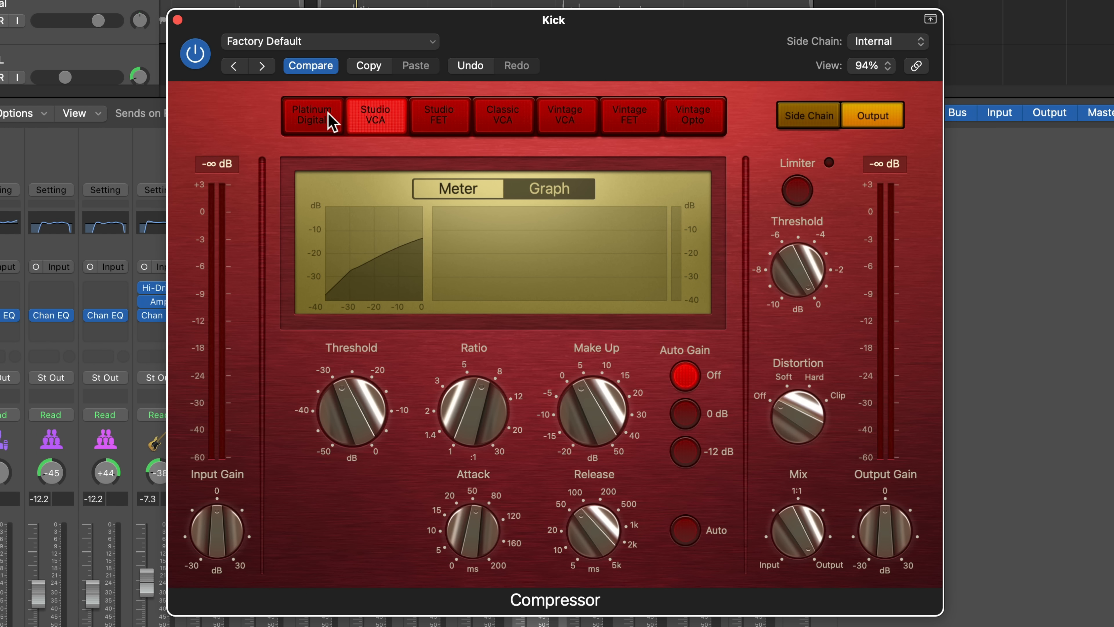
{"action": "left_click", "coordinate": [331, 120]}
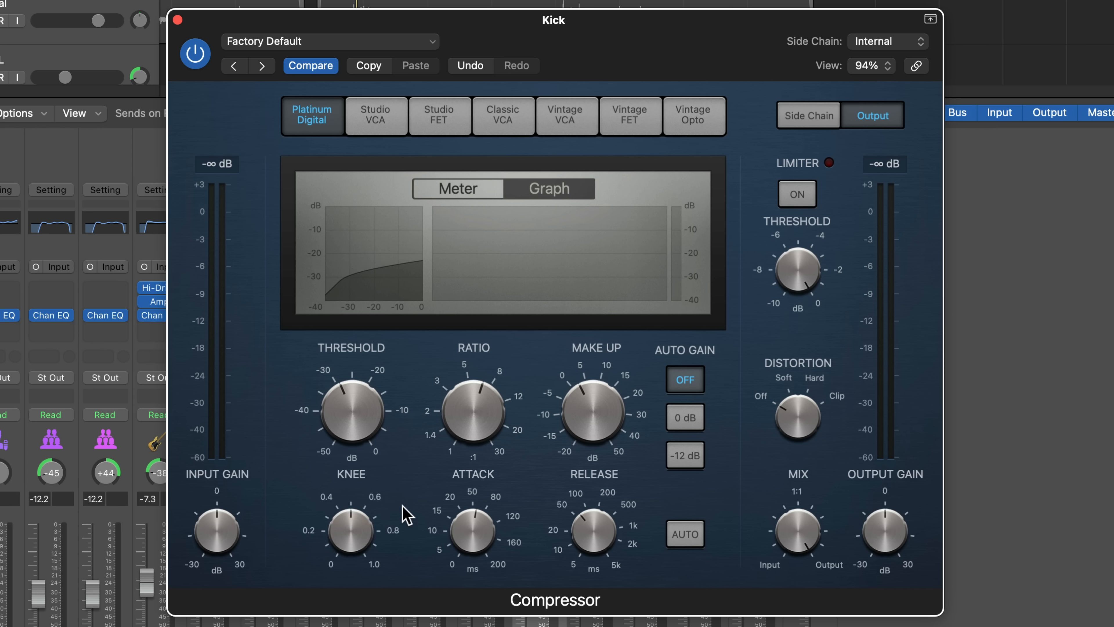
- Try the knee's range and raise the compressor threshold to about -20 dB
{"action": "mouse_move", "coordinate": [373, 526]}
{"action": "left_click_drag", "start_coordinate": [355, 531], "coordinate": [417, 380]}
{"action": "scroll", "coordinate": [374, 373], "scroll_direction": "up", "scroll_amount": 6}
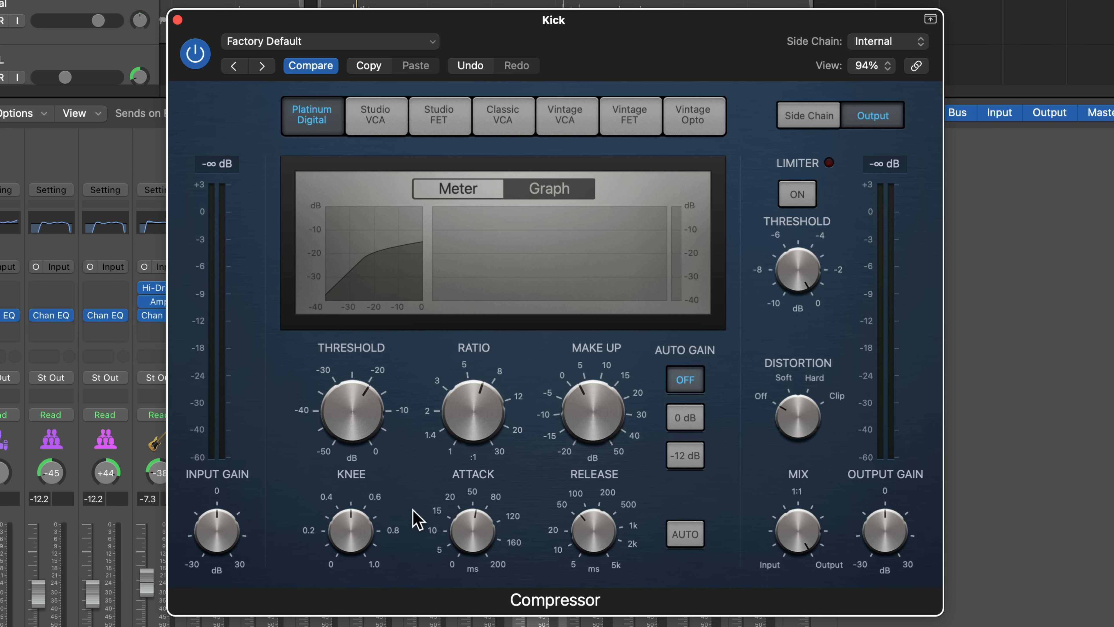
- Play the kick with a hard knee, compare it with a soft knee of 1.0, and set the knee to 0.2
{"action": "left_click_drag", "start_coordinate": [360, 523], "coordinate": [362, 500]}
{"action": "left_click_drag", "start_coordinate": [347, 553], "coordinate": [324, 549]}
{"action": "key", "text": "space"}
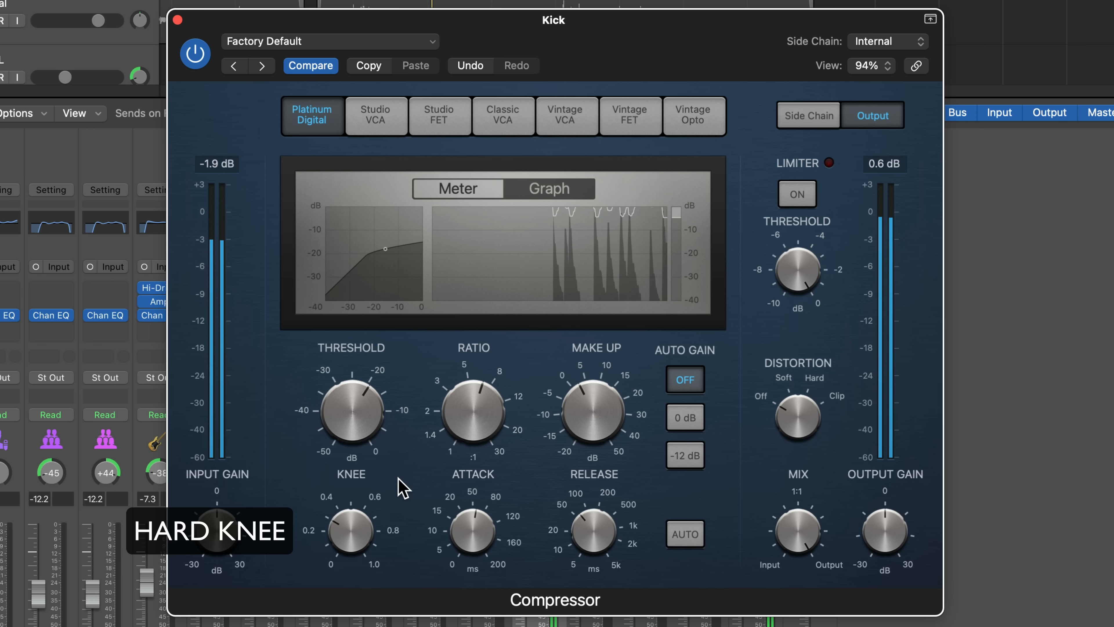
{"action": "left_click_drag", "start_coordinate": [354, 518], "coordinate": [380, 436]}
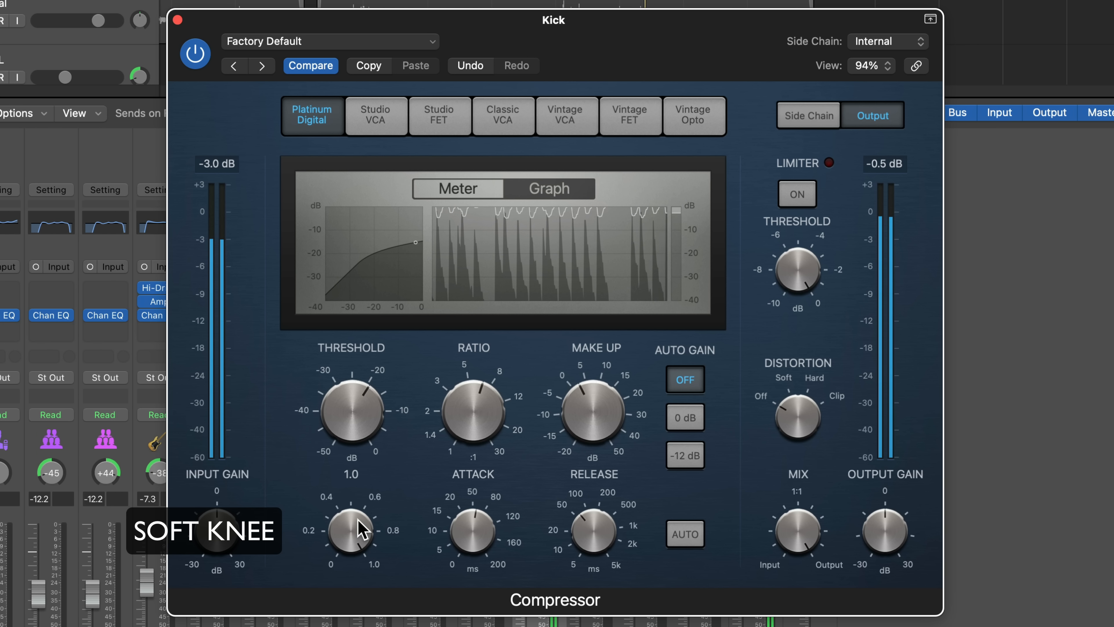
{"action": "left_click_drag", "start_coordinate": [355, 528], "coordinate": [435, 458]}
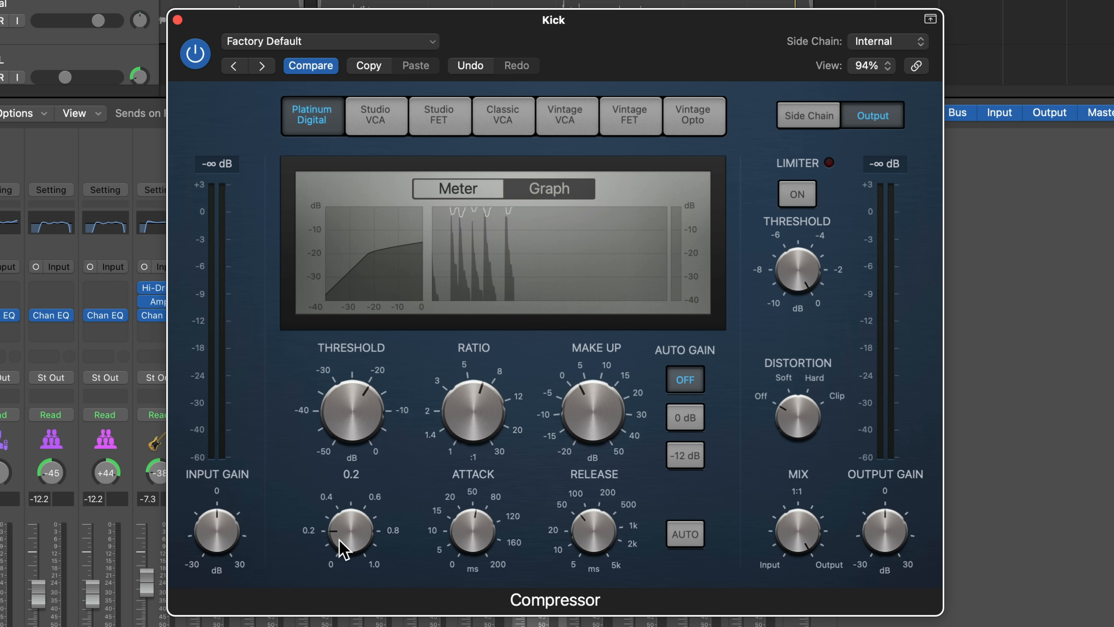
{"action": "left_click_drag", "start_coordinate": [340, 538], "coordinate": [337, 569]}
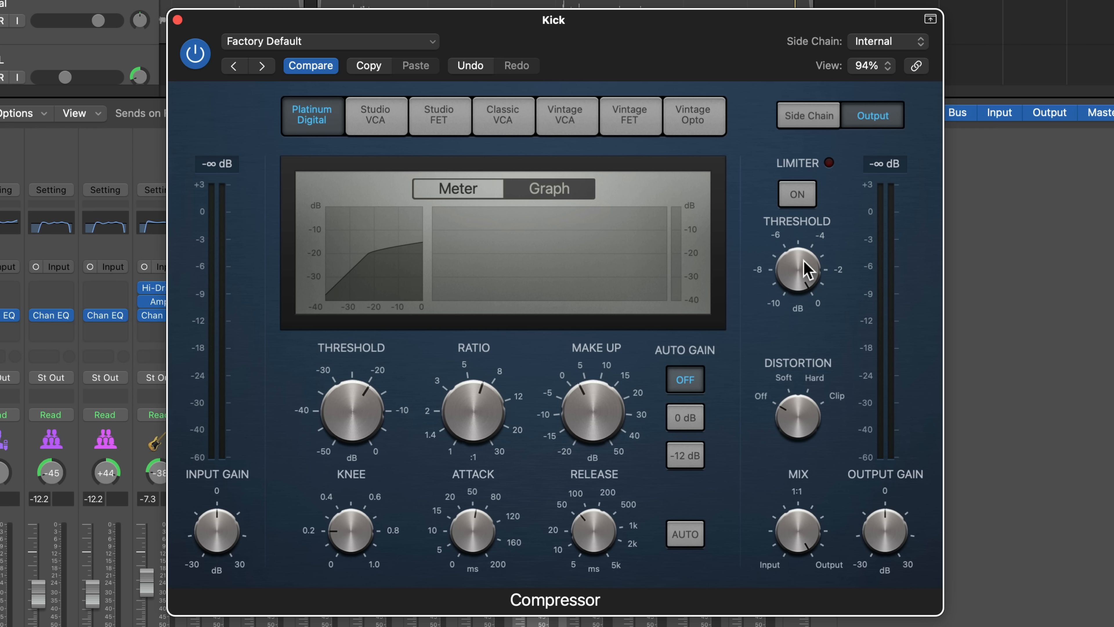
- Turn the limiter on, try its threshold from 0.0 dB, and turn the limiter off again
{"action": "left_click", "coordinate": [798, 194]}
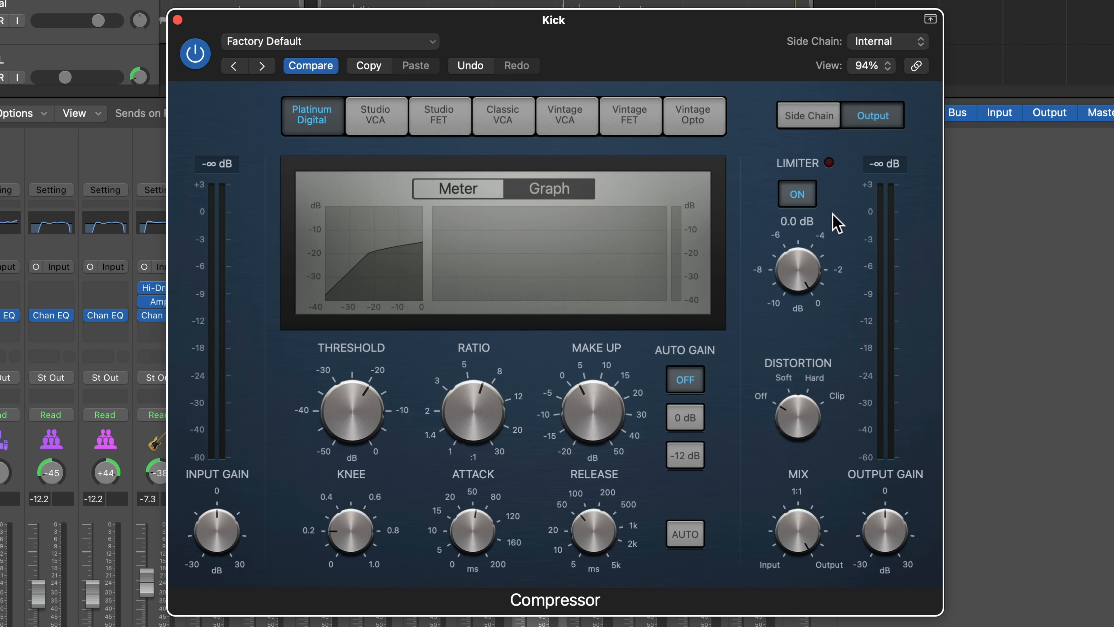
{"action": "left_click_drag", "start_coordinate": [798, 265], "coordinate": [804, 205]}
{"action": "left_click", "coordinate": [803, 204]}
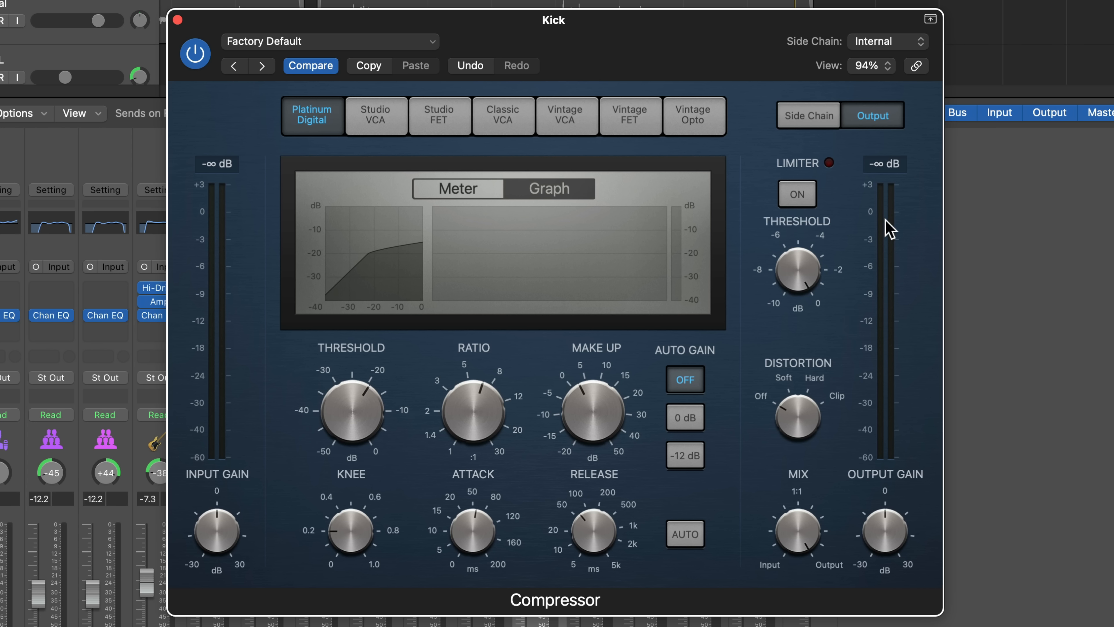
- Adjust the output gain briefly and reset it to 0.0 dB
{"action": "left_click_drag", "start_coordinate": [889, 534], "coordinate": [889, 543]}
{"action": "left_click", "coordinate": [867, 530], "text": "alt"}
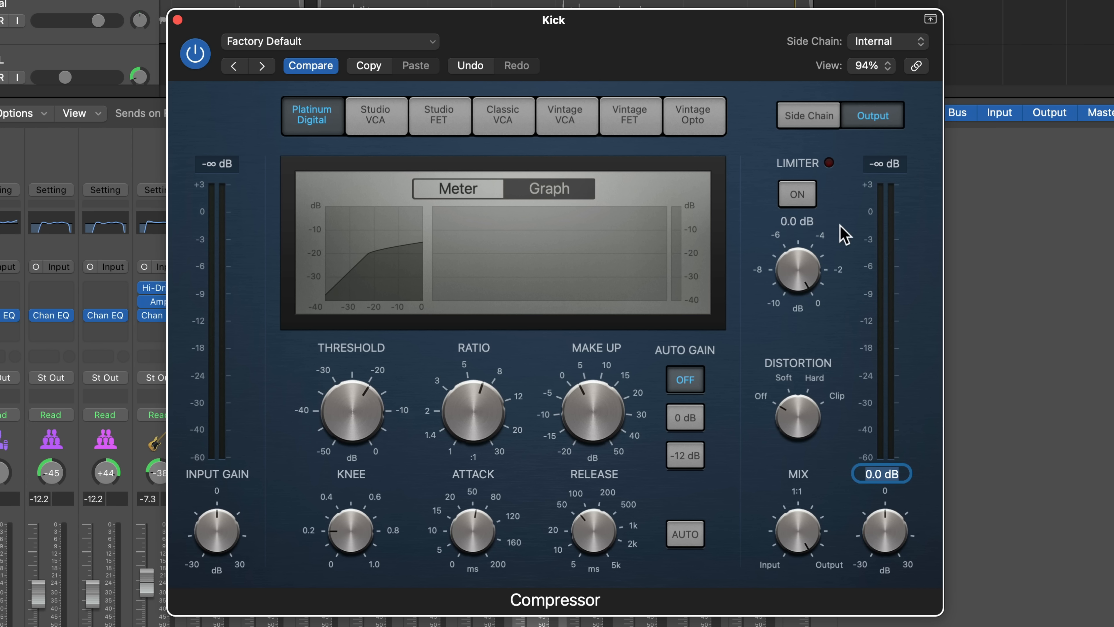
- Raise the kick's make-up gain to about 6 dB and enable the limiter with a threshold of about -1 dB
{"action": "mouse_move", "coordinate": [839, 317]}
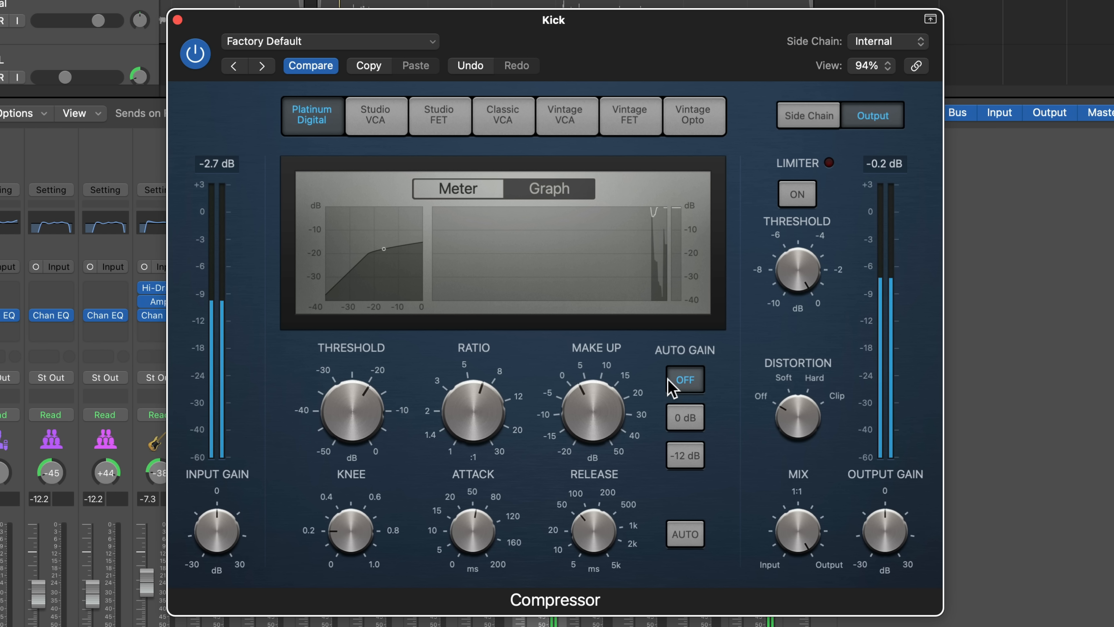
{"action": "mouse_move", "coordinate": [615, 418]}
{"action": "left_mouse_down"}
{"action": "mouse_move", "coordinate": [621, 398]}
{"action": "mouse_move", "coordinate": [612, 398]}
{"action": "left_mouse_up"}
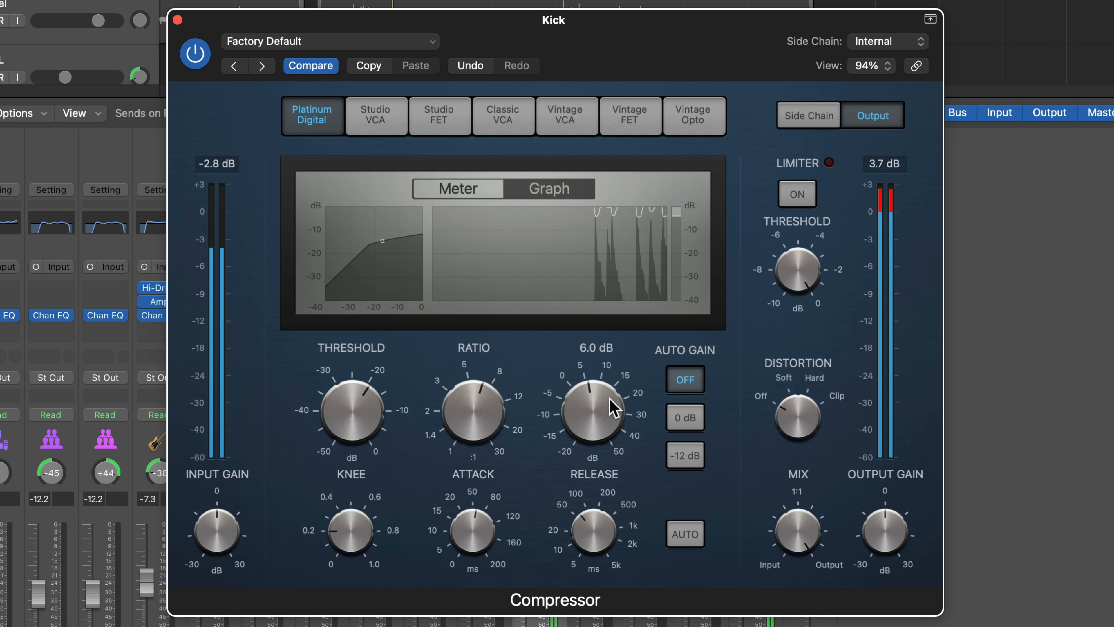
{"action": "left_click", "coordinate": [797, 195]}
{"action": "left_click_drag", "start_coordinate": [785, 265], "coordinate": [785, 292]}
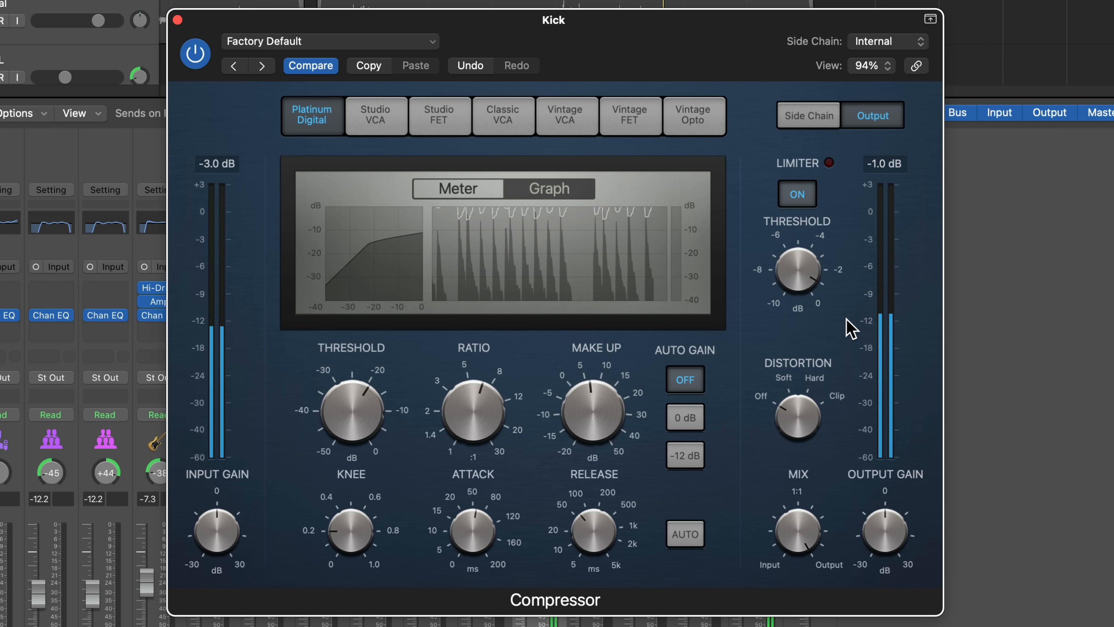
- Bring the make-up gain back down to about 0 dB and disable the limiter, returning its threshold to 0 dB
{"action": "mouse_move", "coordinate": [805, 288]}
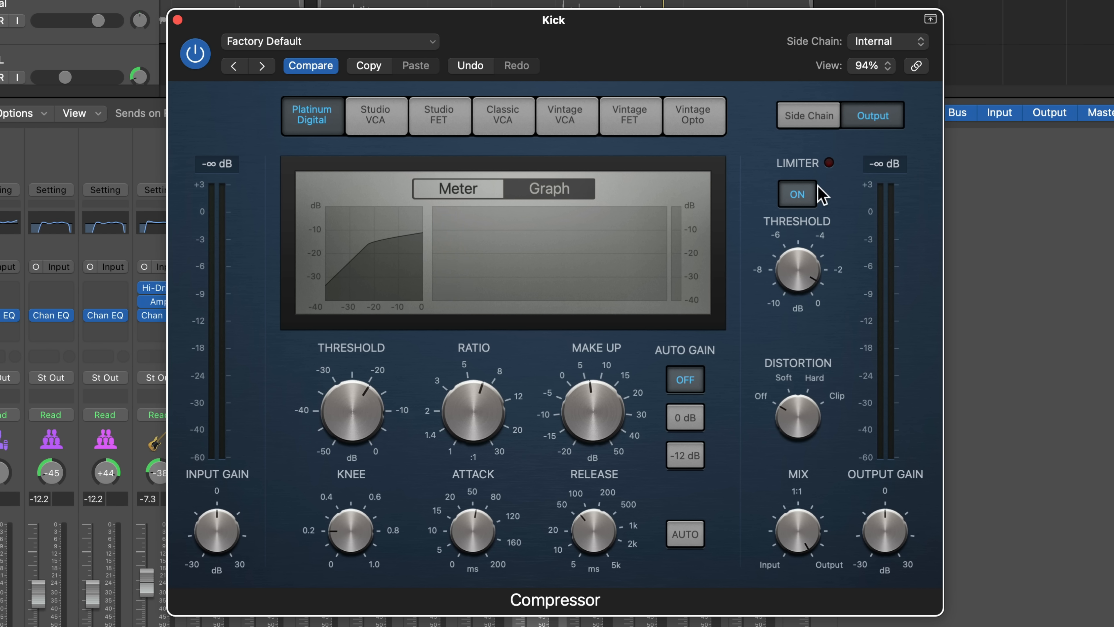
{"action": "left_click_drag", "start_coordinate": [596, 393], "coordinate": [594, 406]}
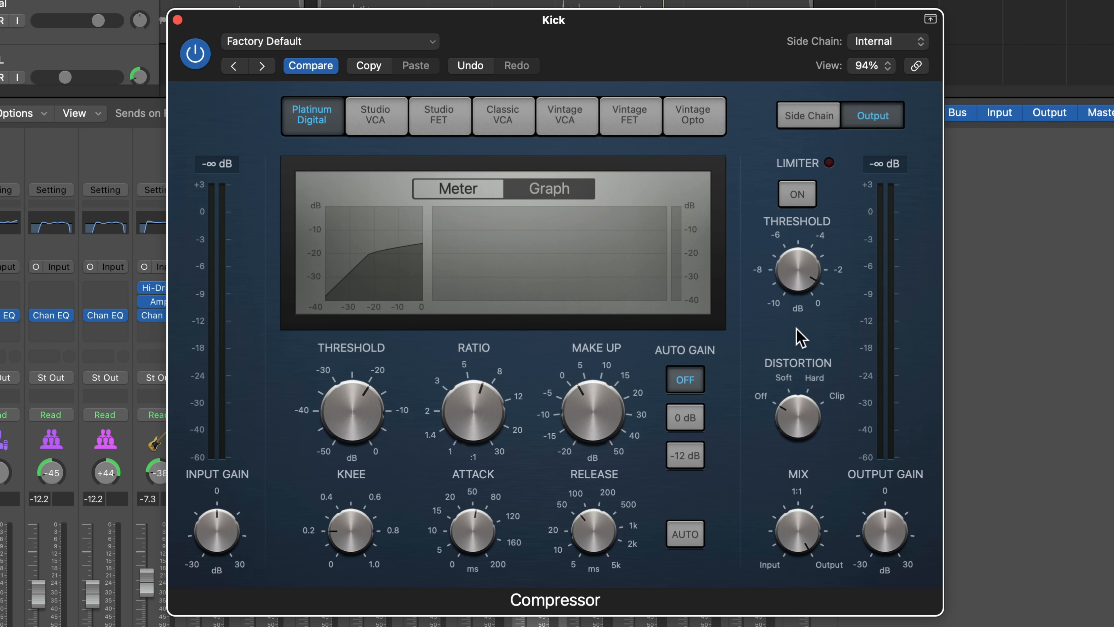
{"action": "left_click_drag", "start_coordinate": [796, 267], "coordinate": [795, 349]}
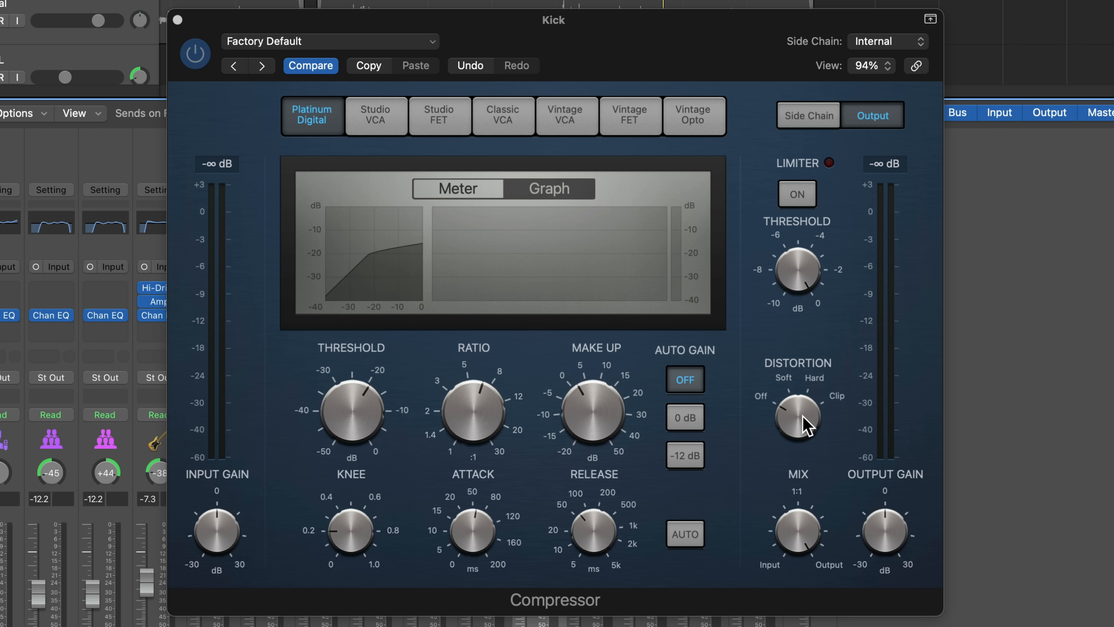
- Sweep the distortion through Soft, Hard and Clip and return it to Off
{"action": "left_click_drag", "start_coordinate": [807, 426], "coordinate": [828, 341]}
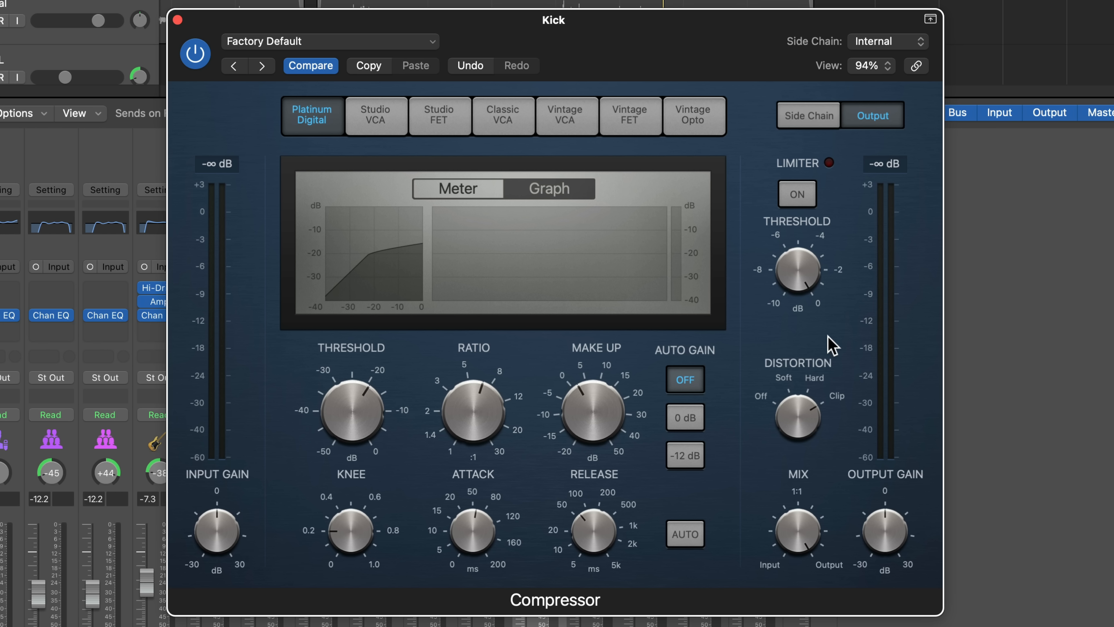
{"action": "left_click_drag", "start_coordinate": [825, 437], "coordinate": [787, 489]}
{"action": "left_click", "coordinate": [2, 346]}
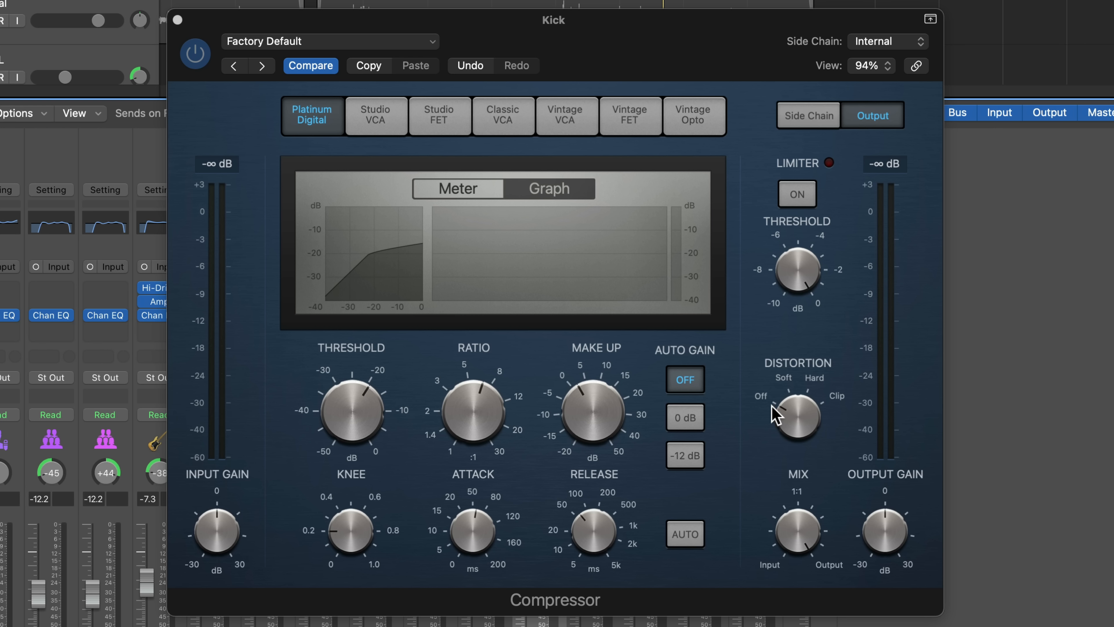
{"action": "left_click", "coordinate": [812, 410]}
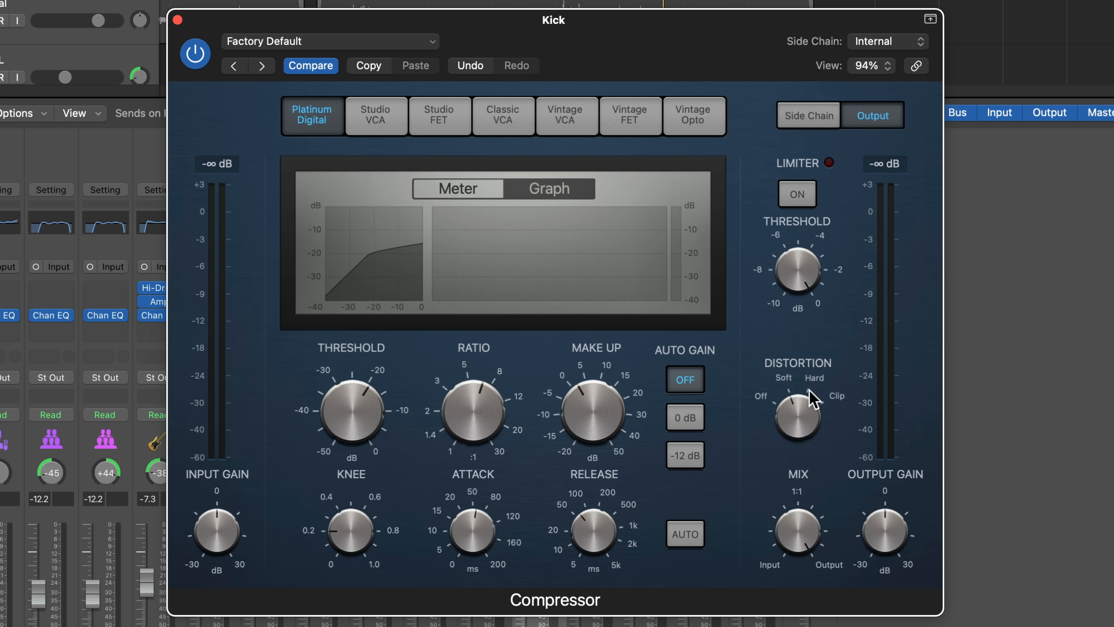
{"action": "left_click_drag", "start_coordinate": [809, 389], "coordinate": [821, 361]}
{"action": "left_click_drag", "start_coordinate": [791, 441], "coordinate": [785, 469]}
- Play the kick and set the distortion to Soft
{"action": "key", "text": "space"}
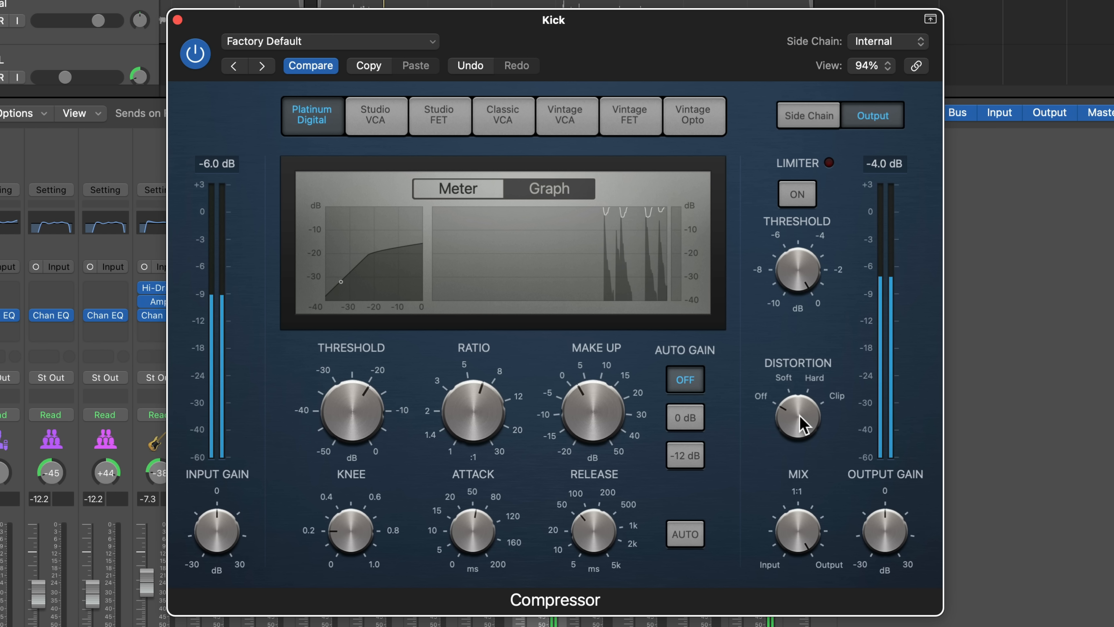
{"action": "left_click_drag", "start_coordinate": [800, 423], "coordinate": [809, 405]}
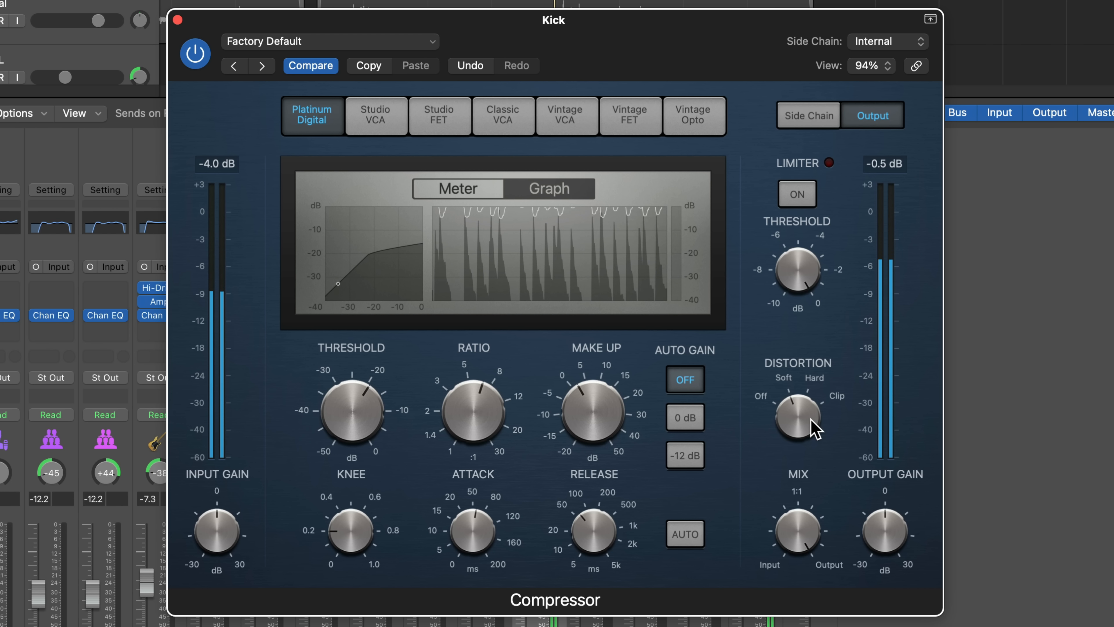
- Compare Hard and Clip distortion while the kick plays, return it to Soft and stop playback
{"action": "left_click_drag", "start_coordinate": [811, 421], "coordinate": [821, 400]}
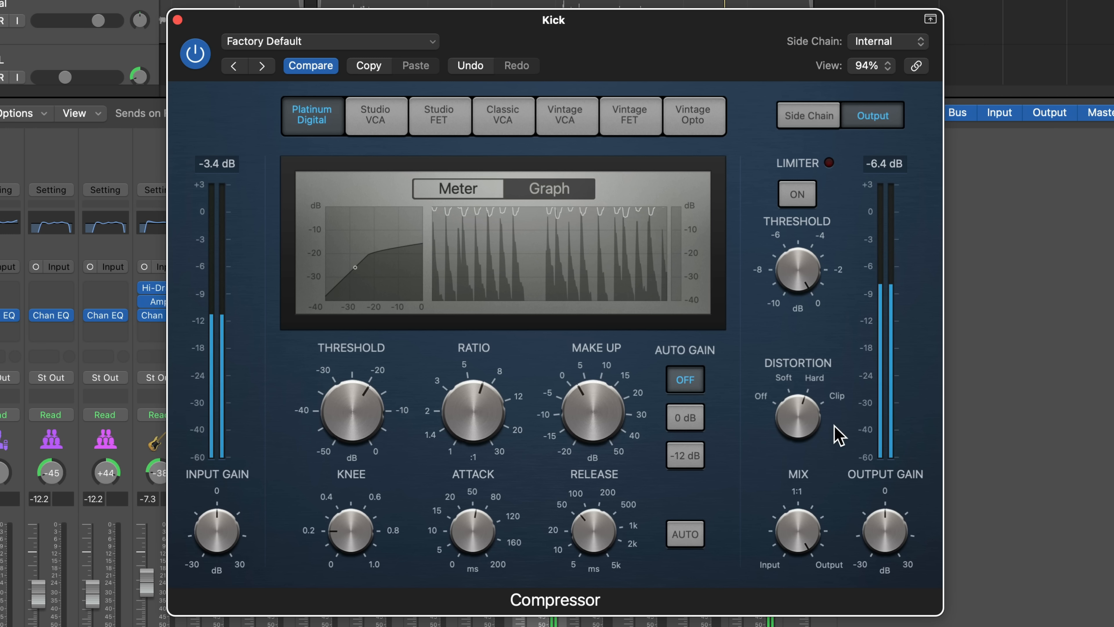
{"action": "left_click_drag", "start_coordinate": [790, 428], "coordinate": [811, 434]}
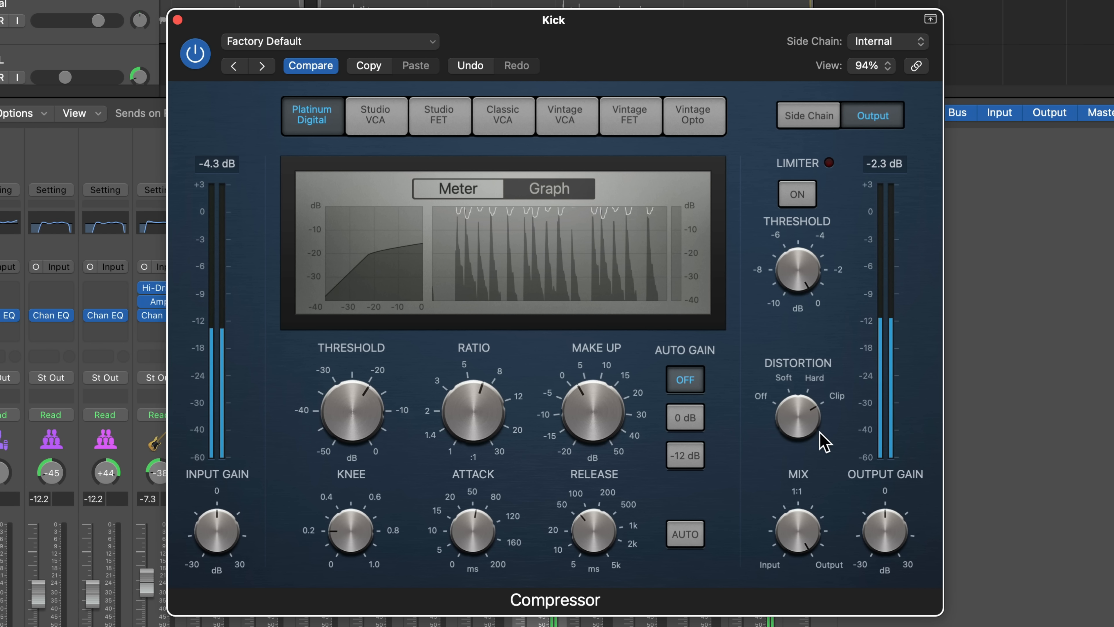
{"action": "left_click_drag", "start_coordinate": [807, 417], "coordinate": [795, 467]}
{"action": "key", "text": "space"}
- Sweep the mix between the input and output signal and return it to 100%
{"action": "mouse_move", "coordinate": [798, 529]}
{"action": "left_mouse_down"}
{"action": "mouse_move", "coordinate": [780, 626]}
{"action": "mouse_move", "coordinate": [792, 525]}
{"action": "left_mouse_up"}
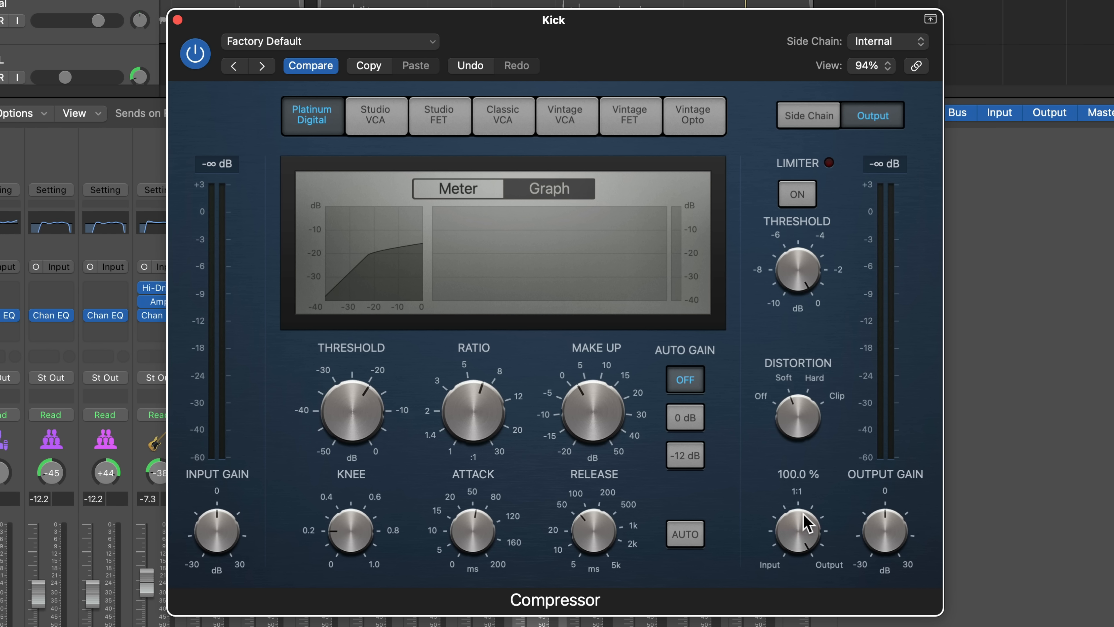
{"action": "mouse_move", "coordinate": [806, 537]}
{"action": "left_click_drag", "start_coordinate": [793, 529], "coordinate": [792, 626]}
{"action": "left_click_drag", "start_coordinate": [805, 540], "coordinate": [818, 454]}
{"action": "left_click_drag", "start_coordinate": [794, 534], "coordinate": [780, 514]}
{"action": "left_click_drag", "start_coordinate": [784, 522], "coordinate": [810, 445]}
- Play the kick and compare the mix at 0% and in between, returning it to 100%
{"action": "key", "text": "space"}
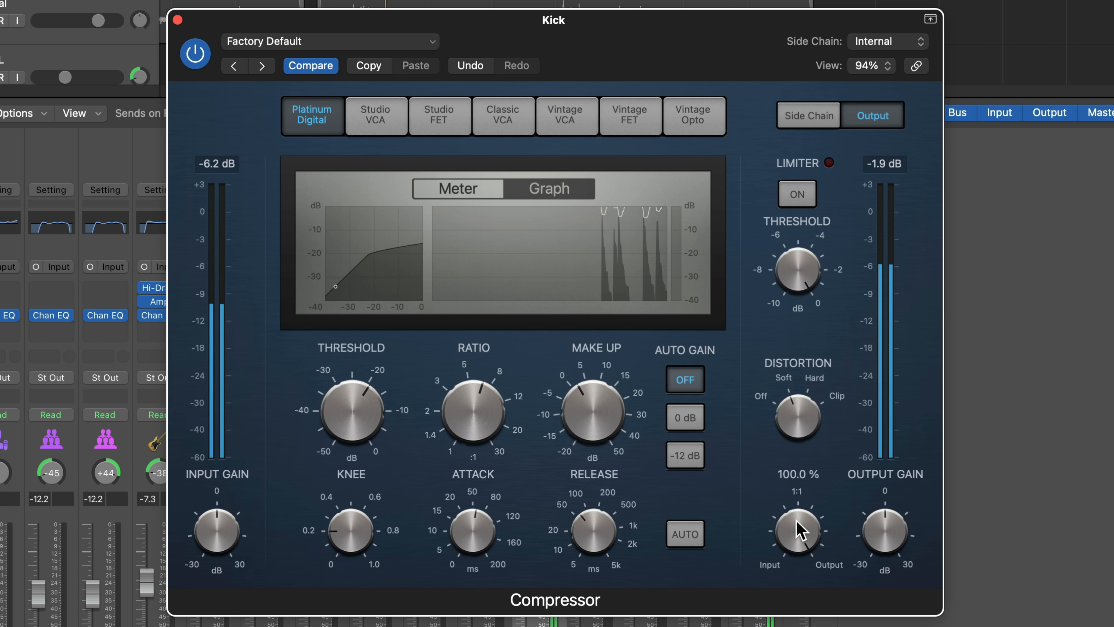
{"action": "left_click_drag", "start_coordinate": [798, 530], "coordinate": [796, 619]}
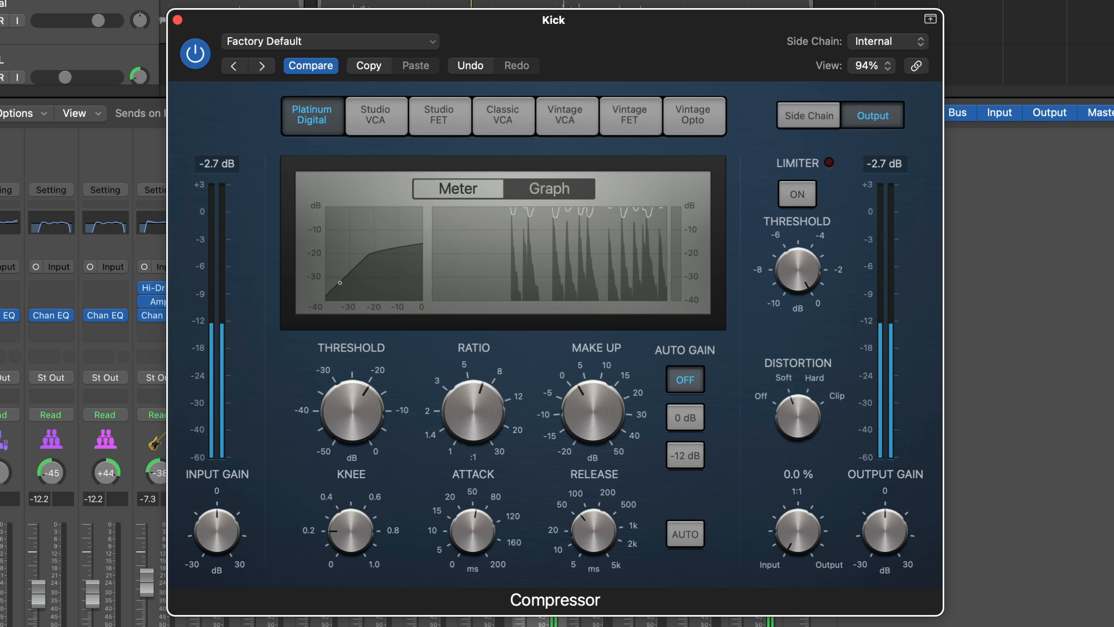
{"action": "left_click_drag", "start_coordinate": [800, 532], "coordinate": [809, 438]}
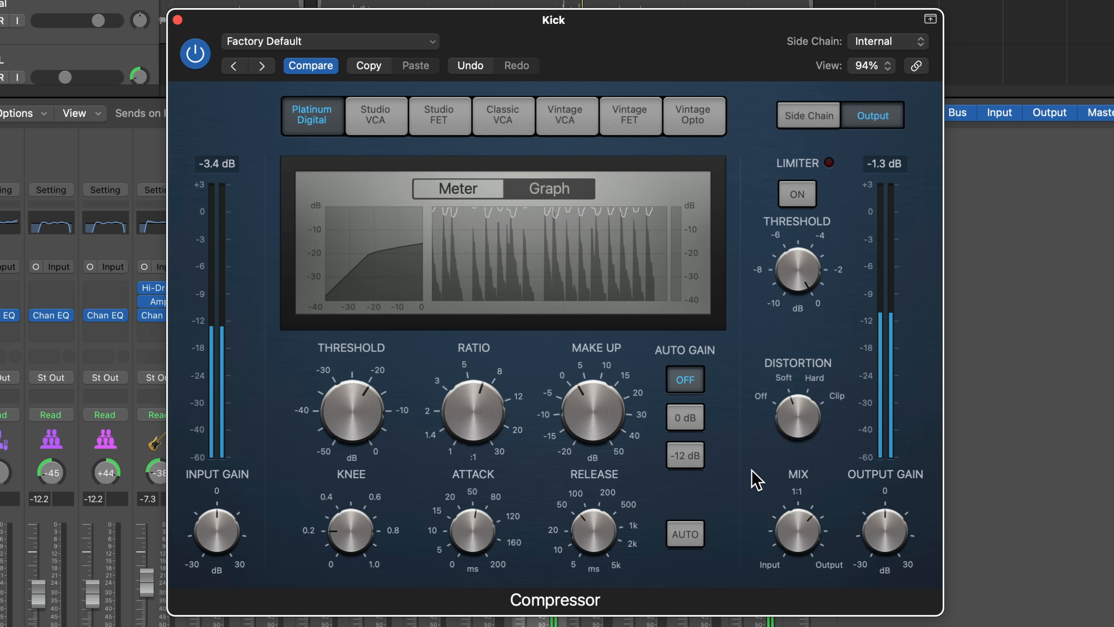
{"action": "left_click_drag", "start_coordinate": [794, 516], "coordinate": [804, 449]}
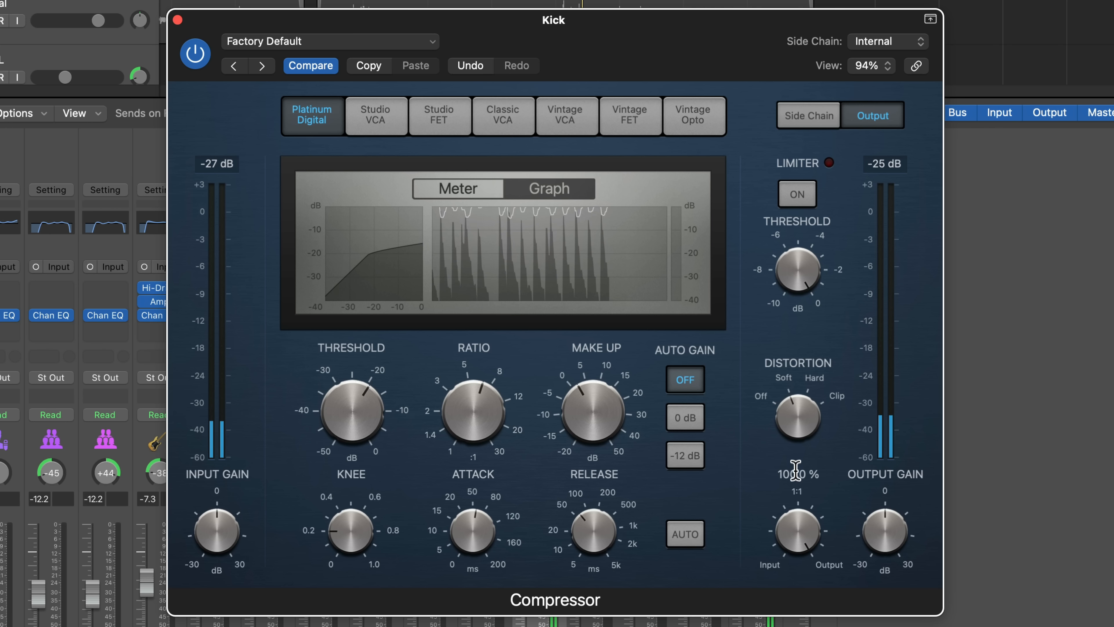
- Compress the kick harder with a ratio of 9.4:1, an attack of 65 ms and a threshold of -28 dB
{"action": "left_click_drag", "start_coordinate": [497, 435], "coordinate": [476, 410]}
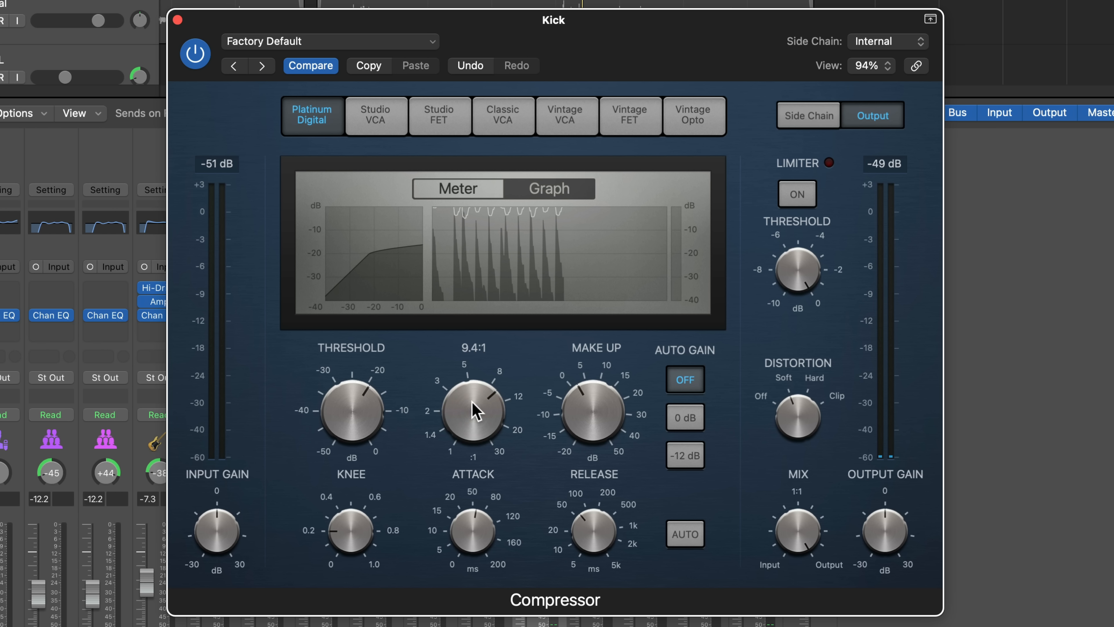
{"action": "left_click_drag", "start_coordinate": [361, 408], "coordinate": [351, 399]}
{"action": "left_click_drag", "start_coordinate": [460, 531], "coordinate": [467, 534]}
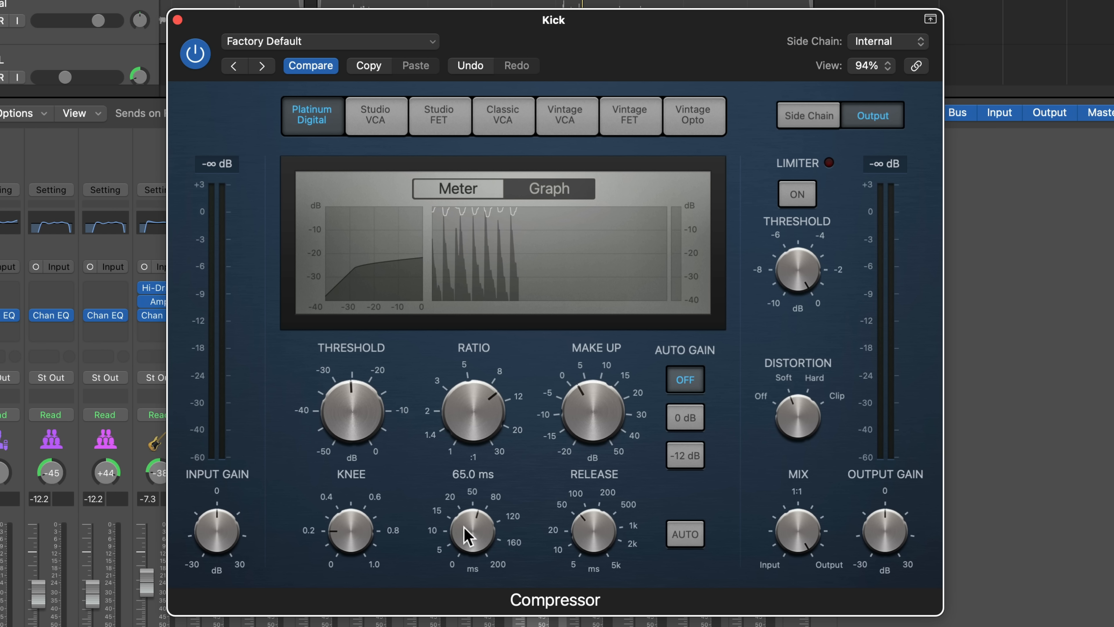
{"action": "left_click_drag", "start_coordinate": [358, 423], "coordinate": [354, 427]}
{"action": "left_click_drag", "start_coordinate": [474, 412], "coordinate": [475, 415]}
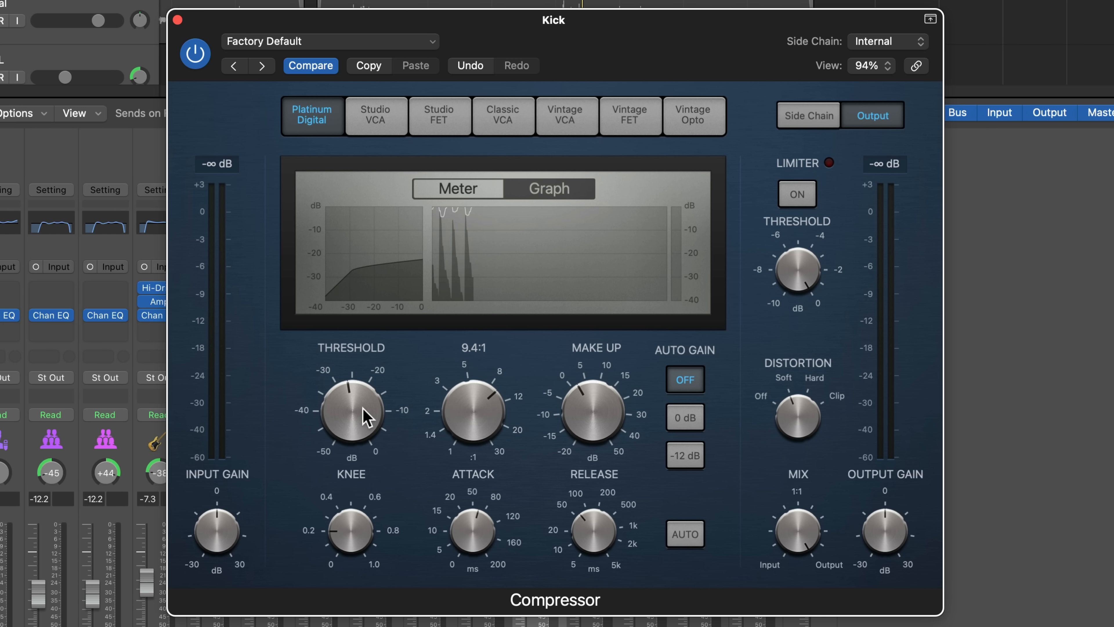
{"action": "left_click_drag", "start_coordinate": [364, 409], "coordinate": [356, 420]}
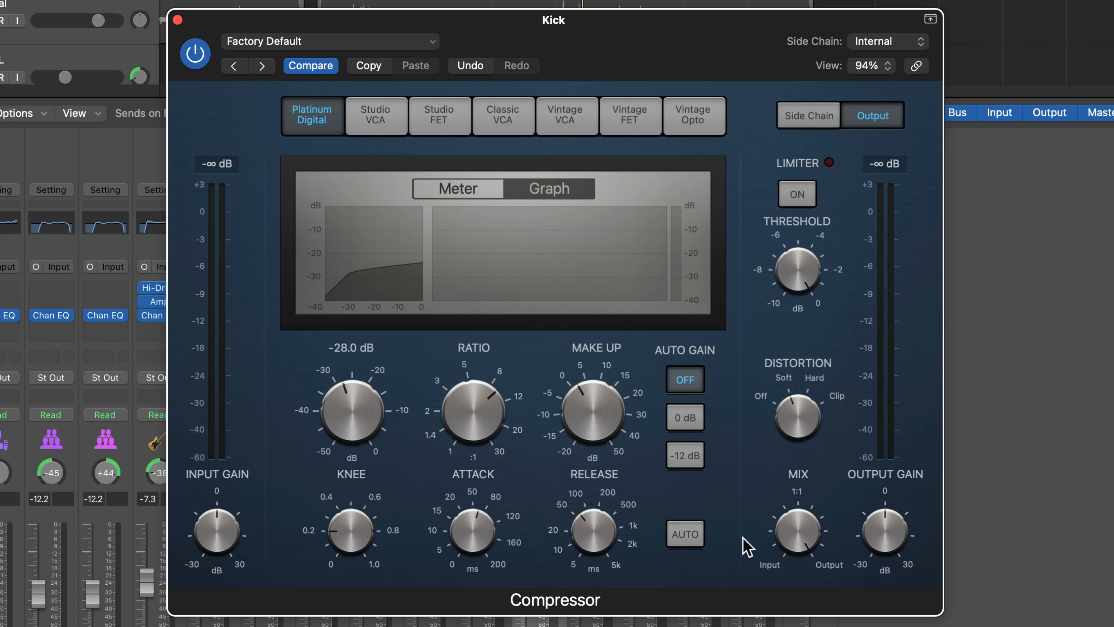
- Lower the threshold to about -30 dB and raise the make-up gain to 3 dB
{"action": "mouse_move", "coordinate": [794, 529]}
{"action": "left_mouse_down"}
{"action": "mouse_move", "coordinate": [780, 585]}
{"action": "mouse_move", "coordinate": [791, 517]}
{"action": "mouse_move", "coordinate": [779, 517]}
{"action": "left_mouse_up"}
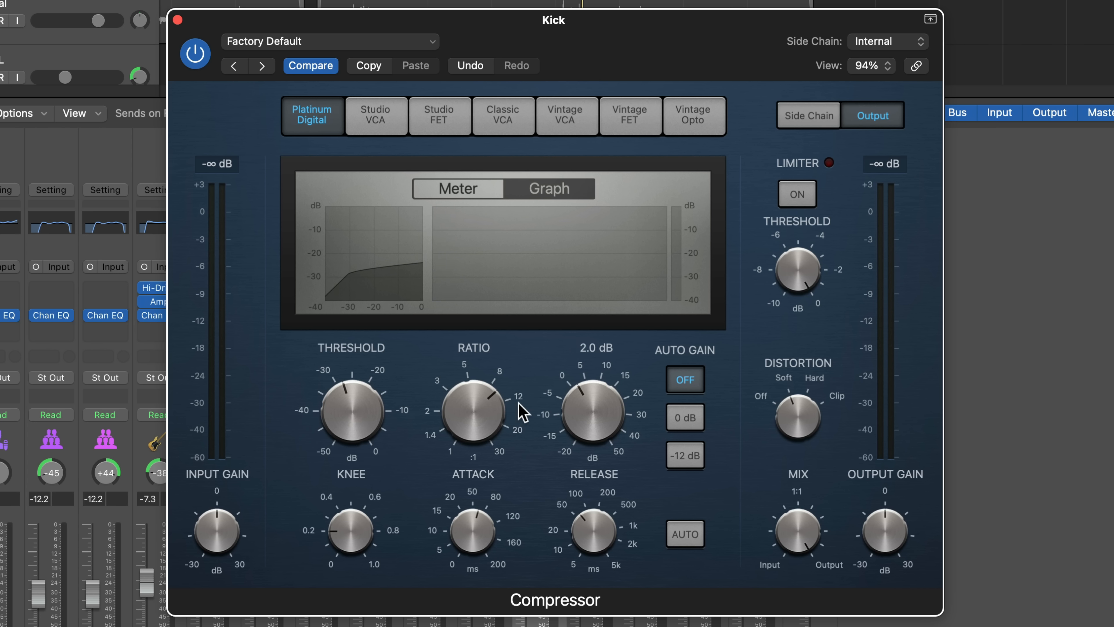
{"action": "left_click_drag", "start_coordinate": [333, 412], "coordinate": [333, 425]}
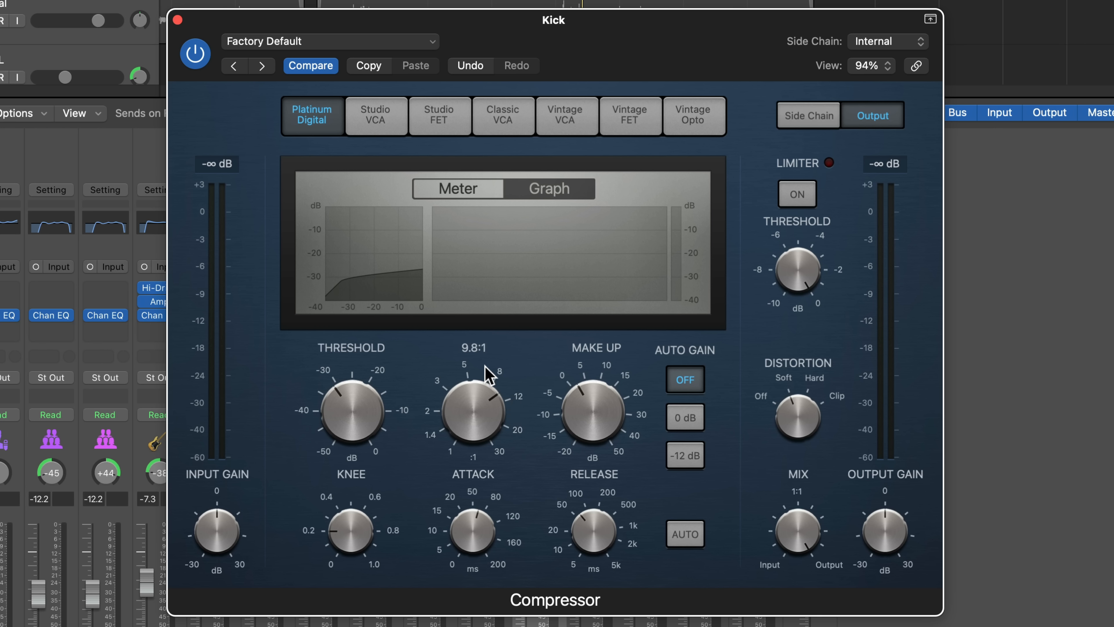
{"action": "mouse_move", "coordinate": [554, 407]}
{"action": "left_mouse_down"}
{"action": "mouse_move", "coordinate": [577, 398]}
{"action": "mouse_move", "coordinate": [566, 408]}
{"action": "left_mouse_up"}
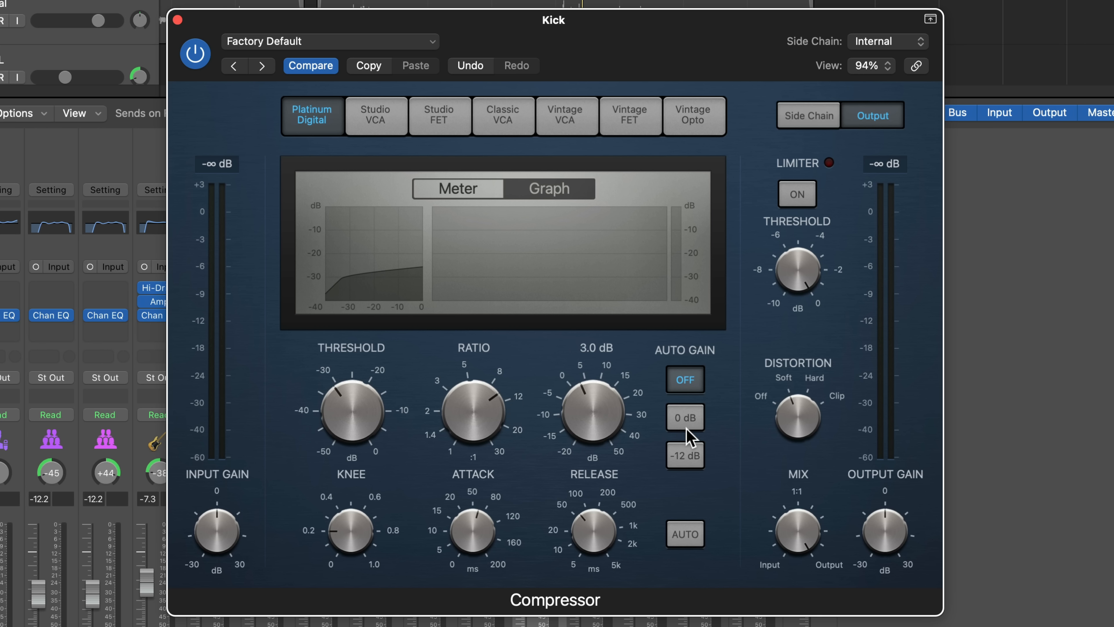
- Play the kick and set the ratio to about 10:1, the attack to about 80 ms and the knee near 0
{"action": "key", "text": "space"}
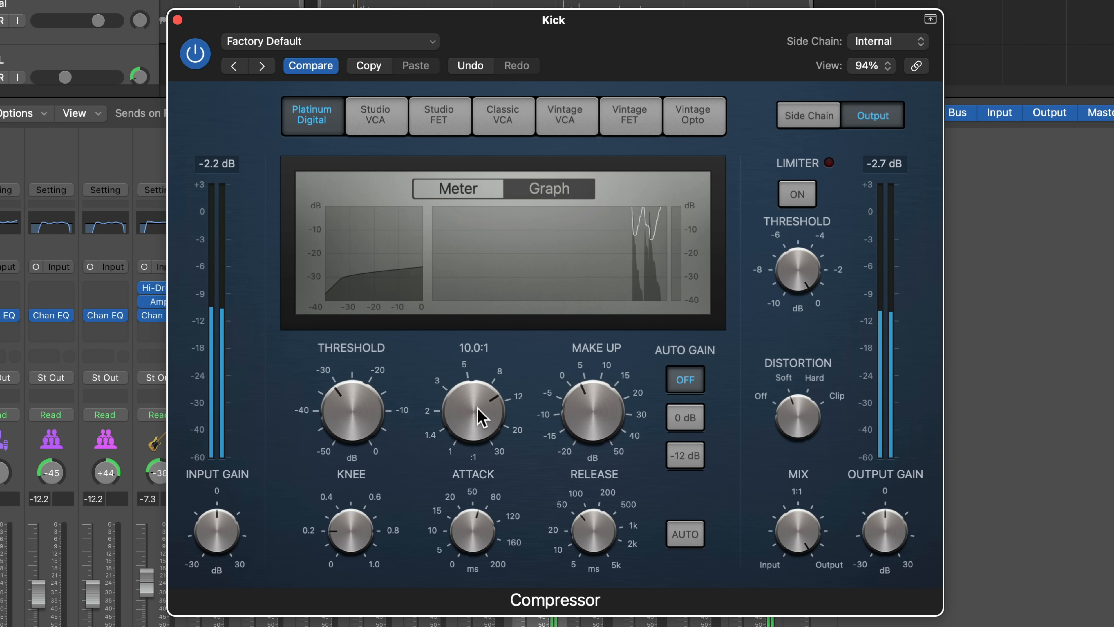
{"action": "left_click_drag", "start_coordinate": [478, 409], "coordinate": [479, 403]}
{"action": "left_click_drag", "start_coordinate": [488, 529], "coordinate": [487, 518]}
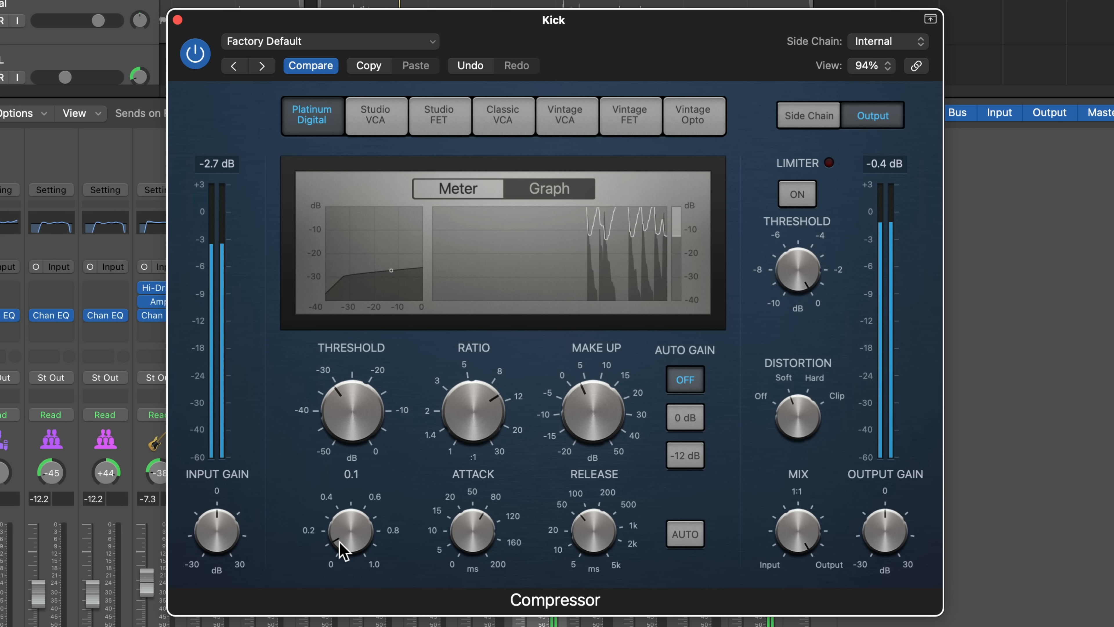
{"action": "mouse_move", "coordinate": [337, 411]}
{"action": "left_mouse_down"}
{"action": "mouse_move", "coordinate": [325, 428]}
{"action": "mouse_move", "coordinate": [329, 418]}
{"action": "left_mouse_up"}
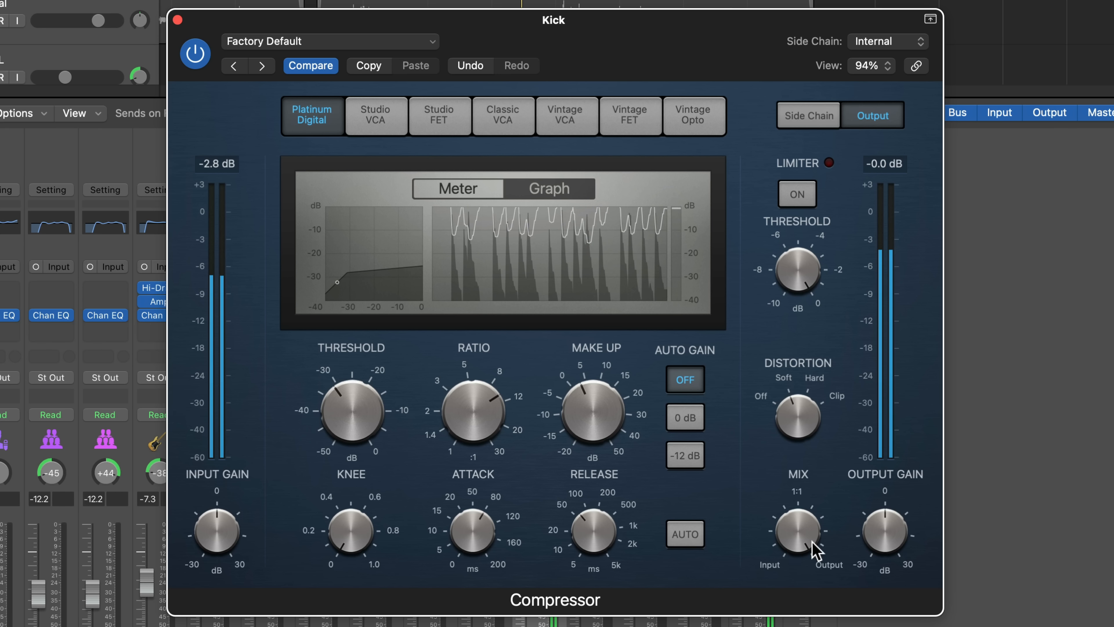
- Set the mix to about 1:1 with auto release on, and raise the threshold to about -28 dB while the kick plays
{"action": "left_click_drag", "start_coordinate": [815, 528], "coordinate": [781, 512]}
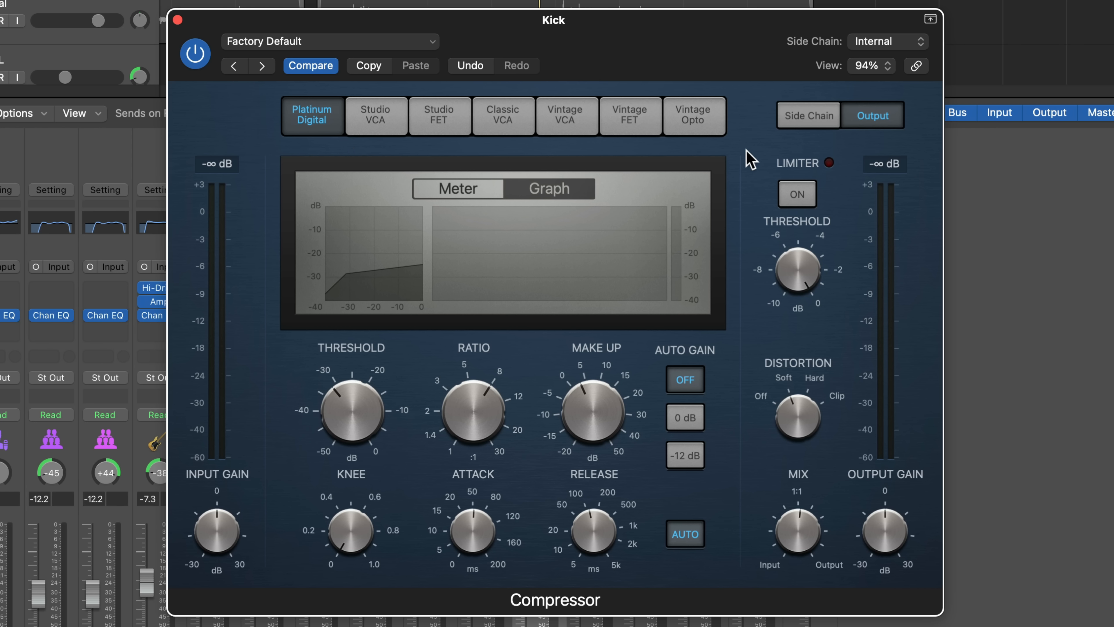
{"action": "key", "text": "space"}
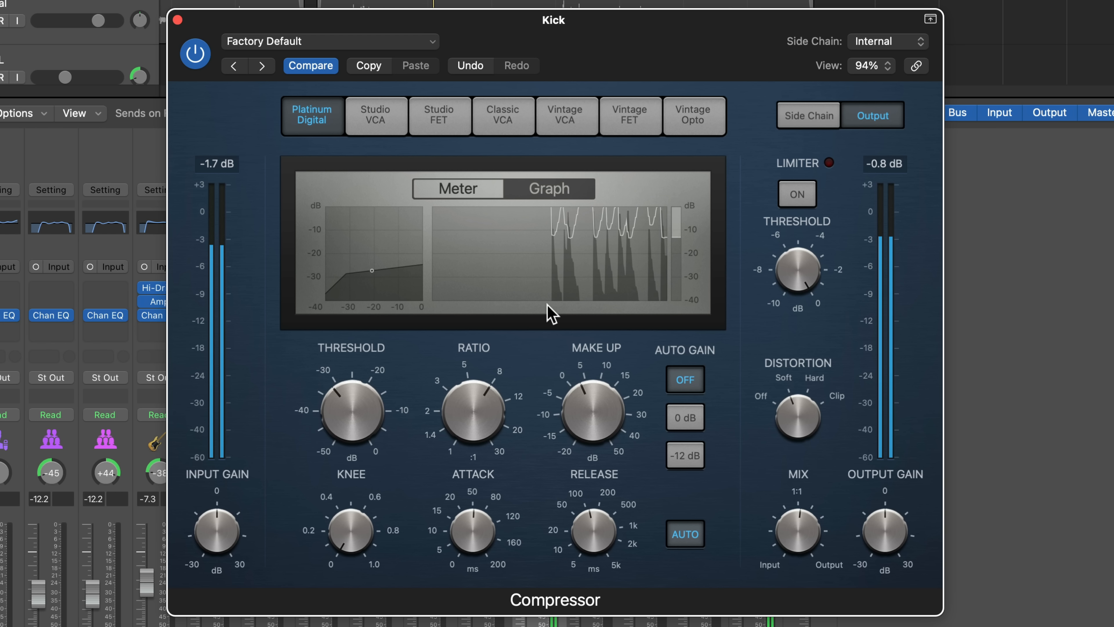
{"action": "left_click_drag", "start_coordinate": [359, 415], "coordinate": [358, 413]}
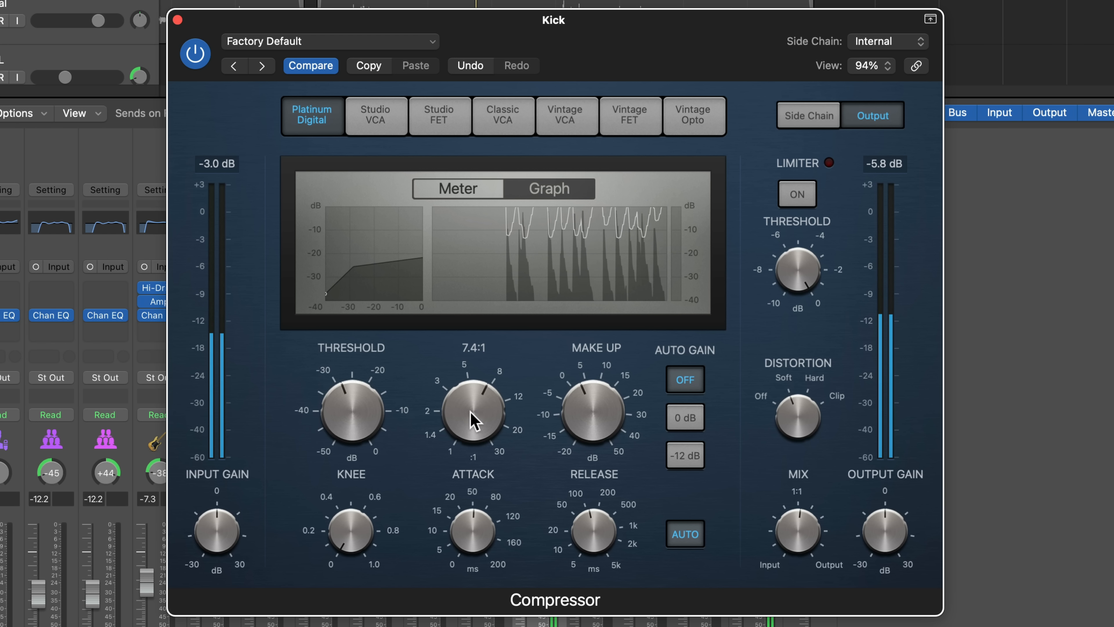
- Audition the Studio VCA, Studio FET, Classic VCA, Vintage VCA, Vintage FET and Vintage Opto models on the playing kick
{"action": "left_click", "coordinate": [377, 128]}
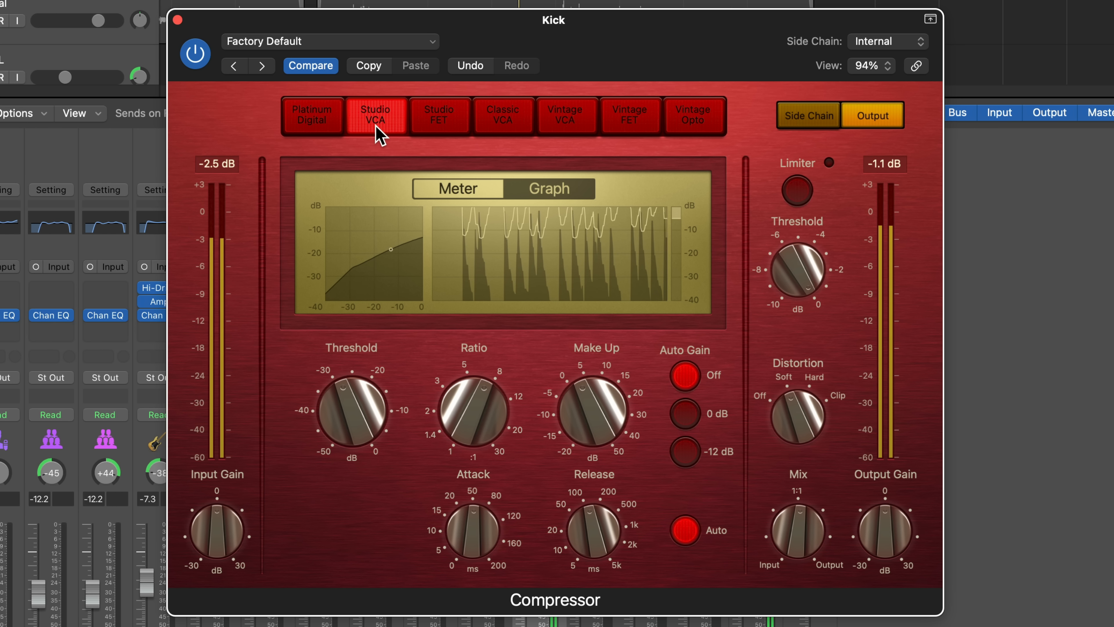
{"action": "left_click", "coordinate": [434, 130]}
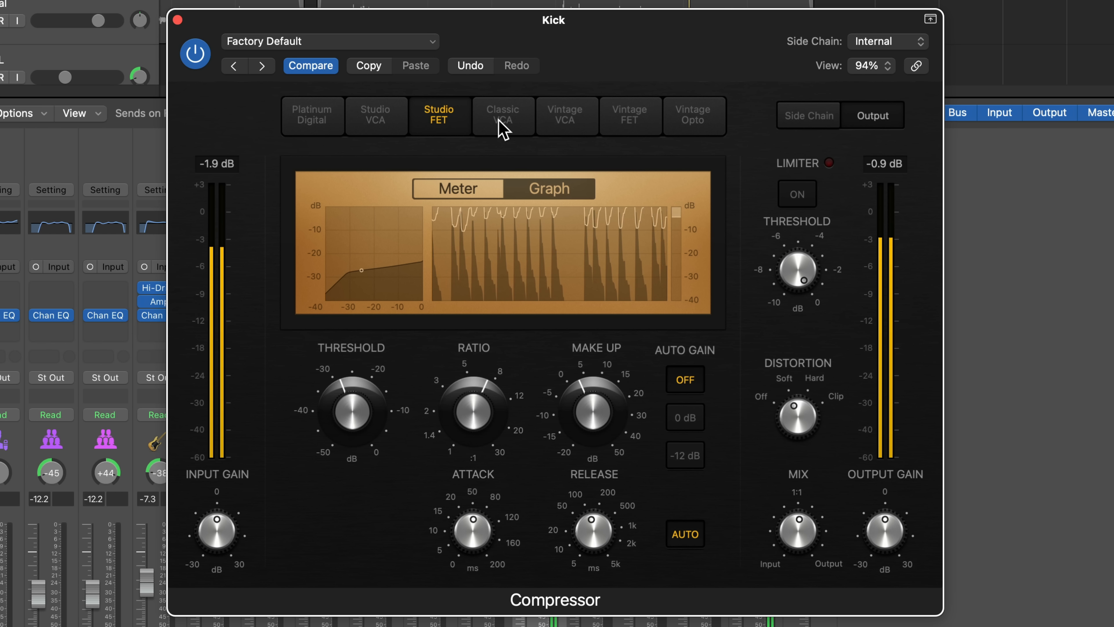
{"action": "left_click", "coordinate": [503, 127]}
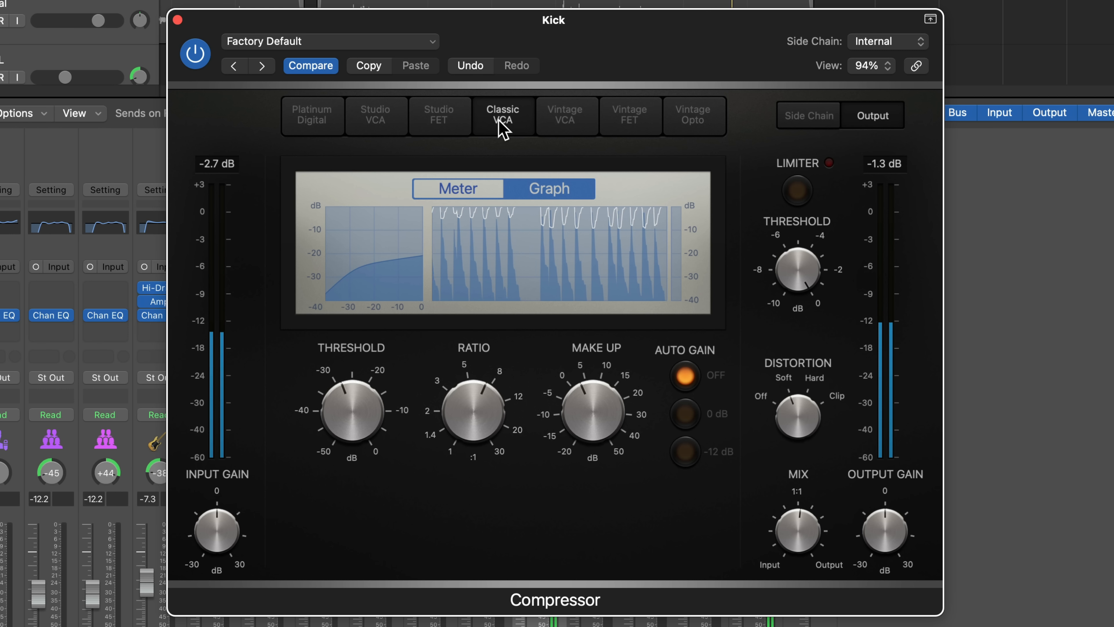
{"action": "left_click", "coordinate": [573, 128]}
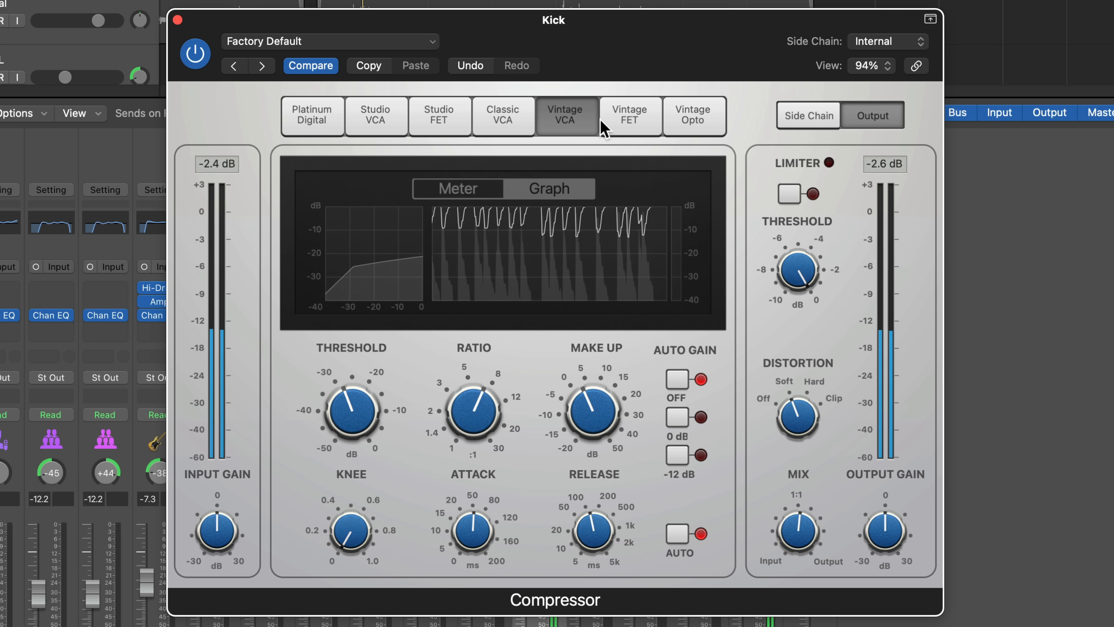
{"action": "left_click", "coordinate": [629, 117]}
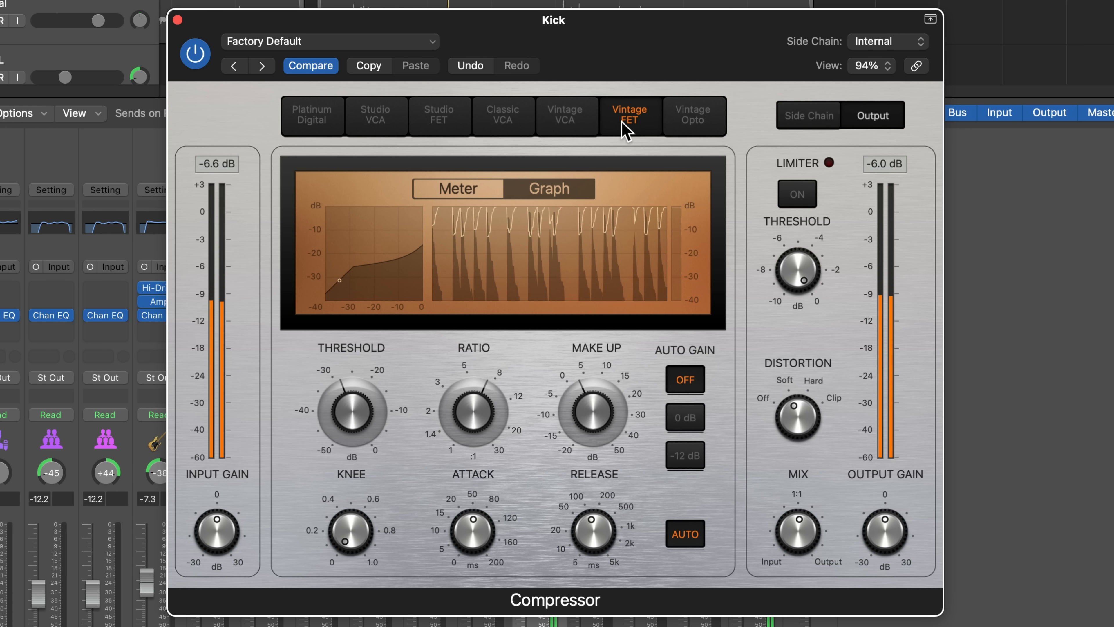
{"action": "left_click", "coordinate": [687, 127]}
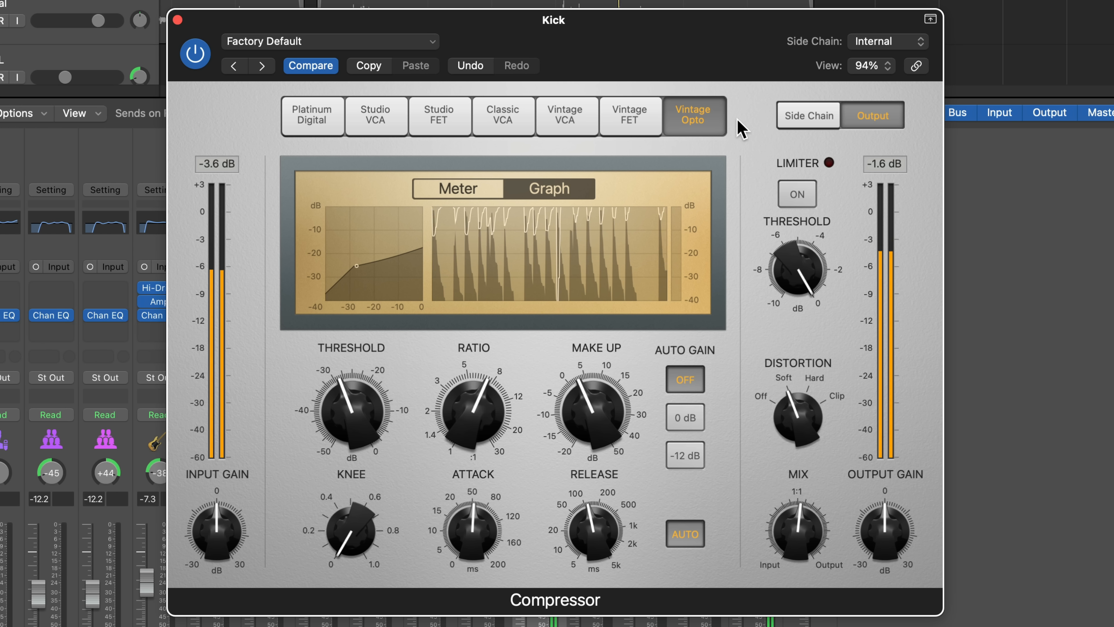
- Compare the Vintage FET and Studio FET models on the kick, then return to Platinum Digital
{"action": "left_click", "coordinate": [639, 124]}
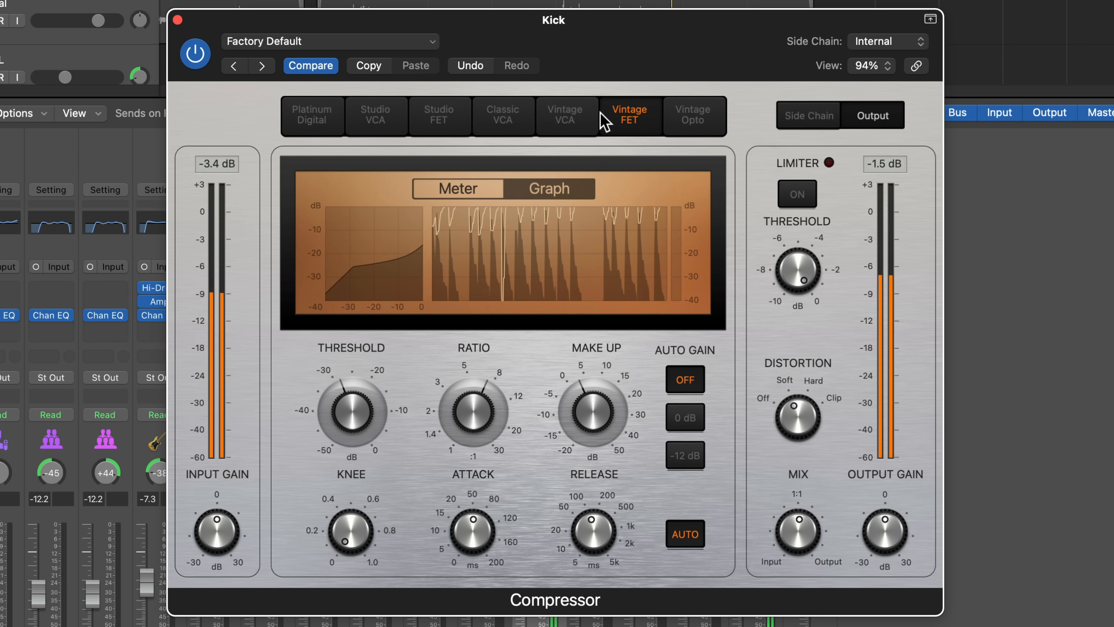
{"action": "left_click", "coordinate": [453, 117]}
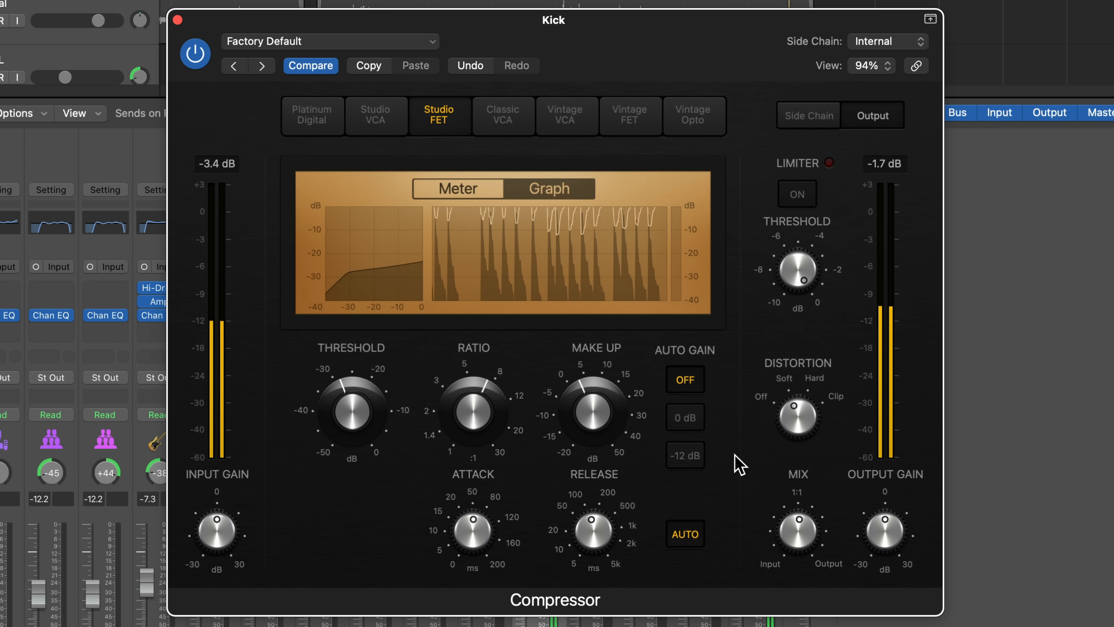
{"action": "left_click", "coordinate": [315, 117]}
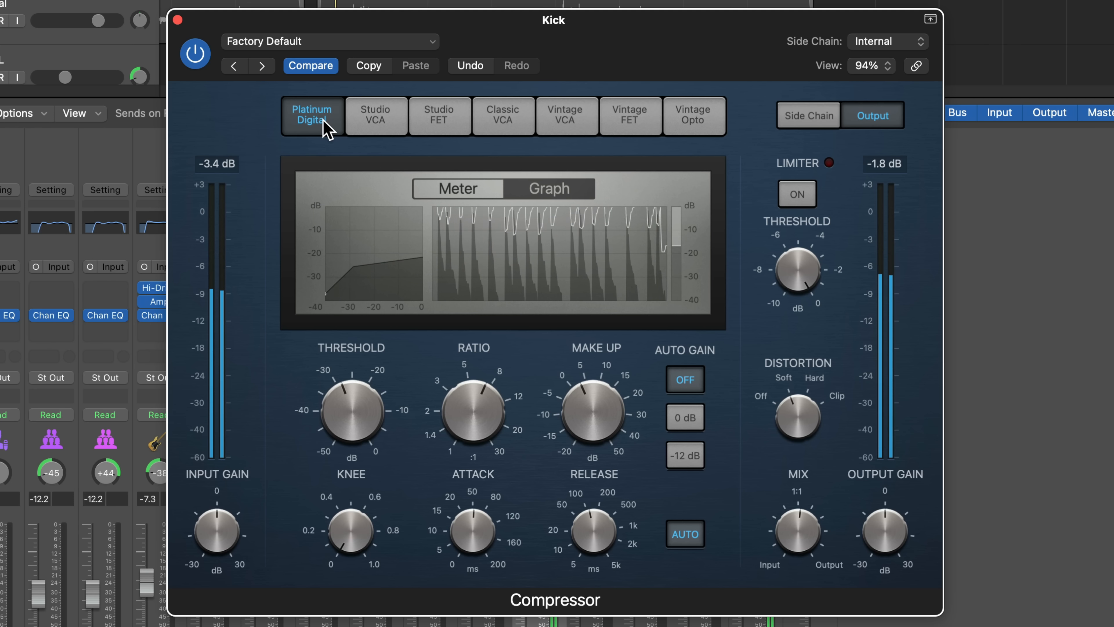
- Compare the Studio FET and Vintage FET models, settle on Studio FET and raise the mix slightly above 1:1
{"action": "left_click", "coordinate": [439, 128]}
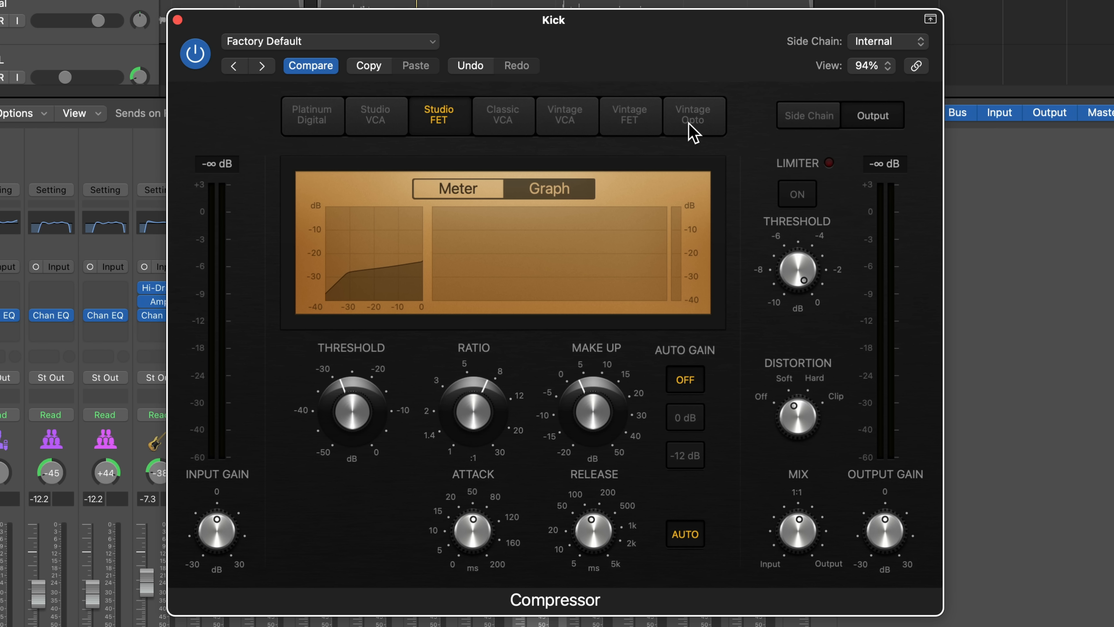
{"action": "left_click", "coordinate": [624, 129]}
{"action": "left_click", "coordinate": [458, 128]}
{"action": "mouse_move", "coordinate": [777, 509]}
{"action": "left_mouse_down"}
{"action": "mouse_move", "coordinate": [792, 536]}
{"action": "mouse_move", "coordinate": [802, 498]}
{"action": "mouse_move", "coordinate": [791, 505]}
{"action": "left_mouse_up"}
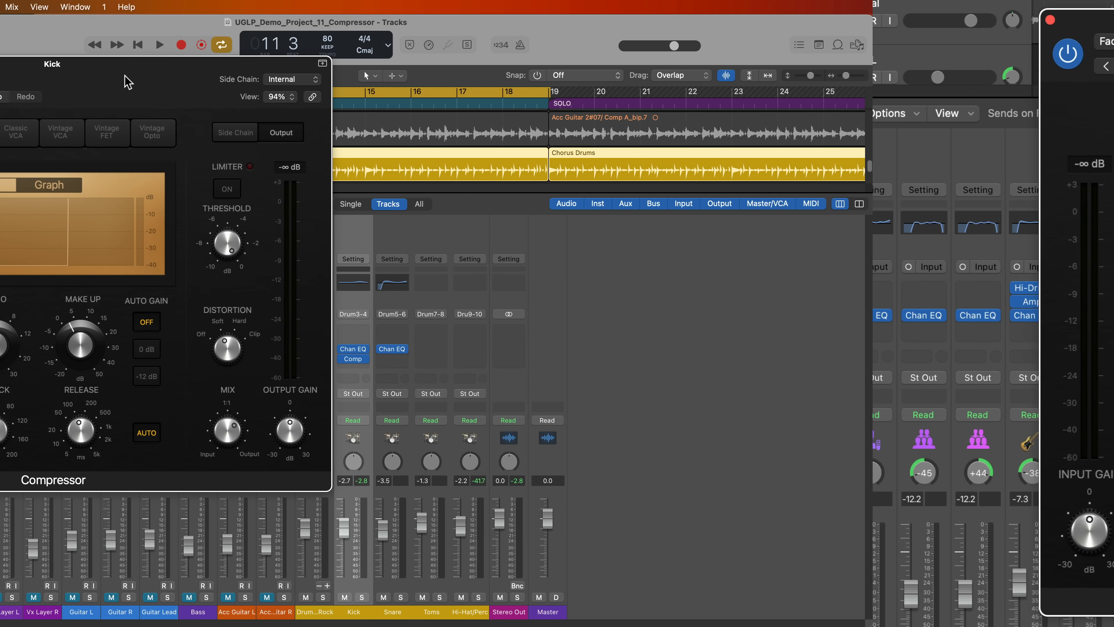
- Play the full drums, bypass and re-enable the kick's compressor for comparison, and fine-tune its mix
{"action": "key", "text": "space"}
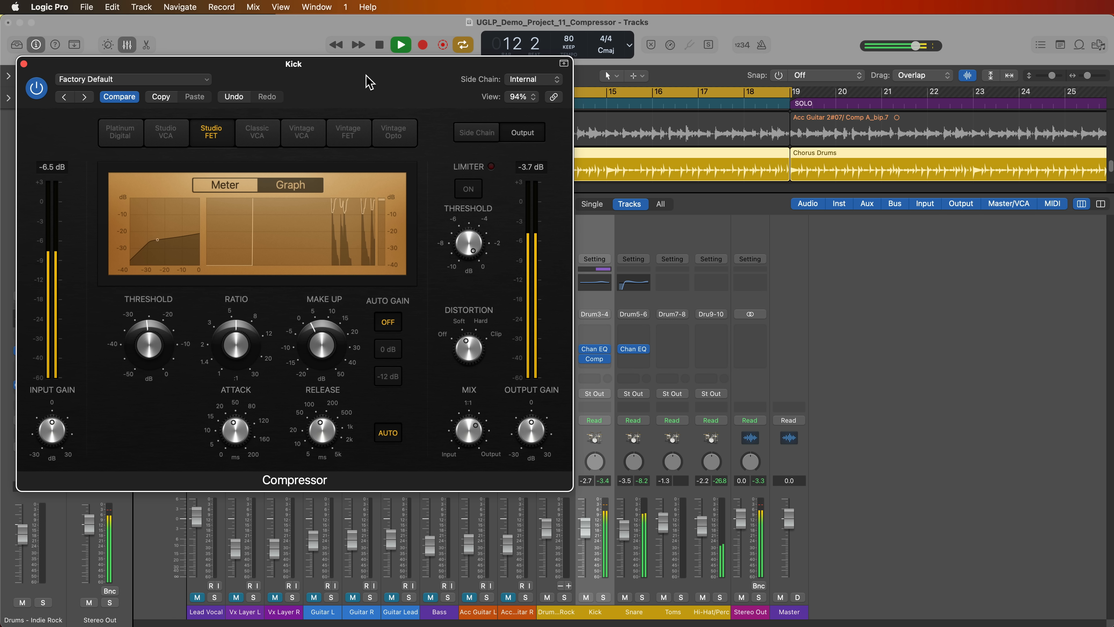
{"action": "left_click", "coordinate": [43, 94]}
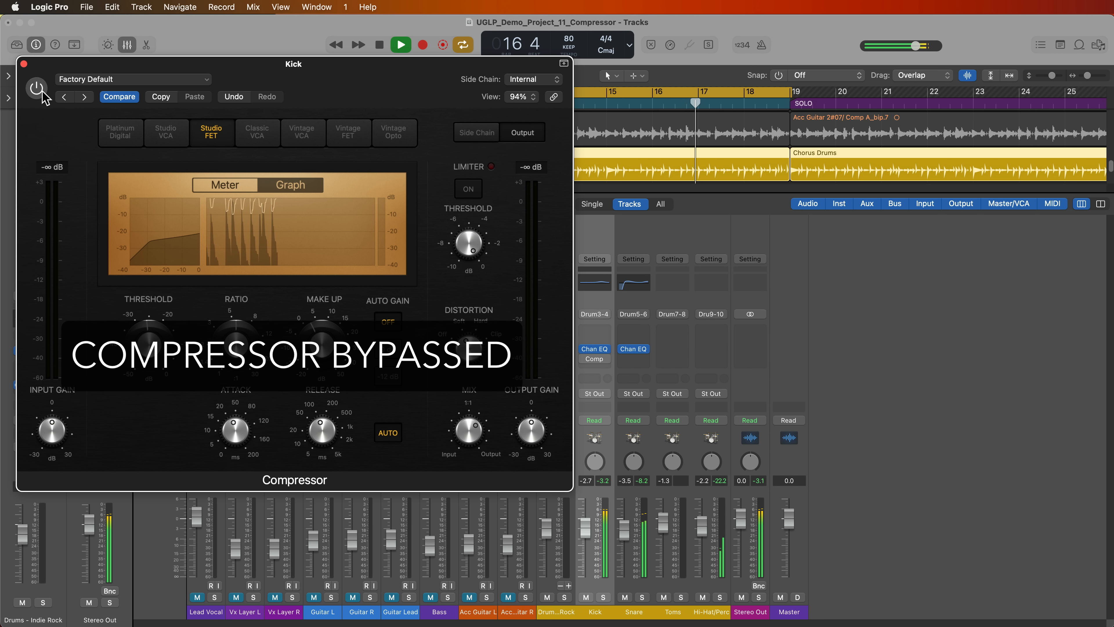
{"action": "left_click", "coordinate": [43, 94]}
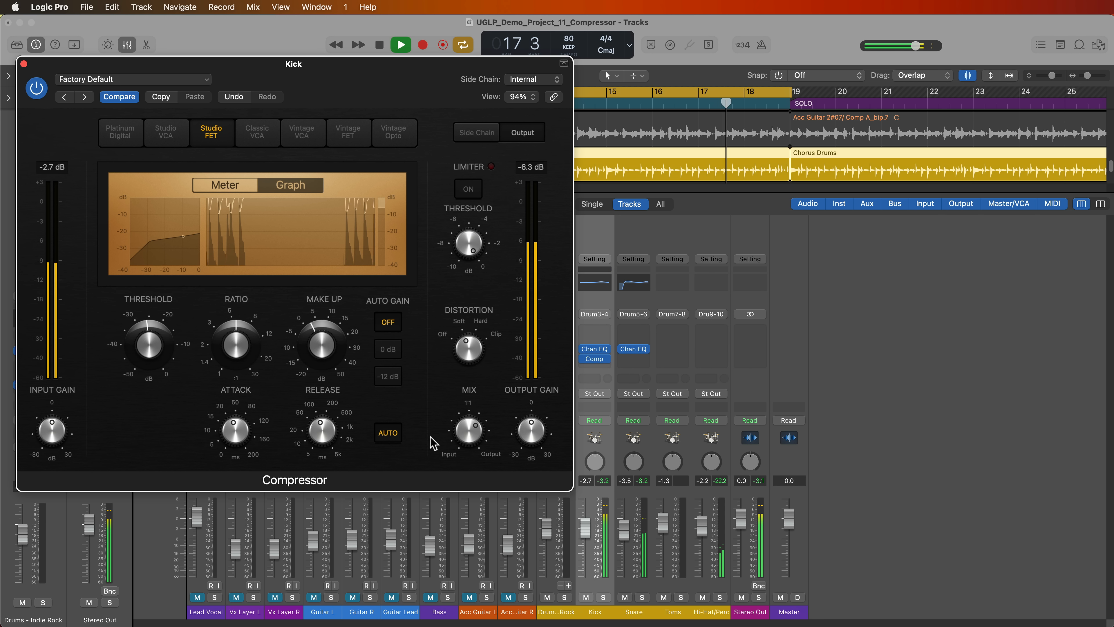
{"action": "mouse_move", "coordinate": [466, 431]}
{"action": "left_click_drag", "start_coordinate": [466, 431], "coordinate": [460, 439]}
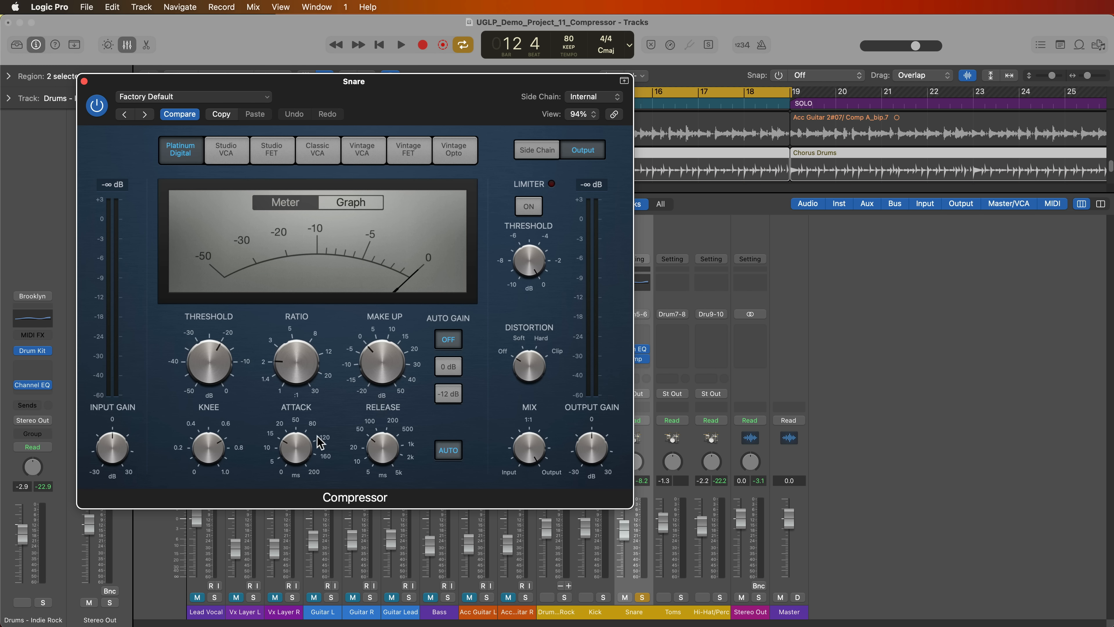
- Adjust the snare compressor's attack and release and lower its knee toward 0
{"action": "left_click_drag", "start_coordinate": [321, 443], "coordinate": [306, 444]}
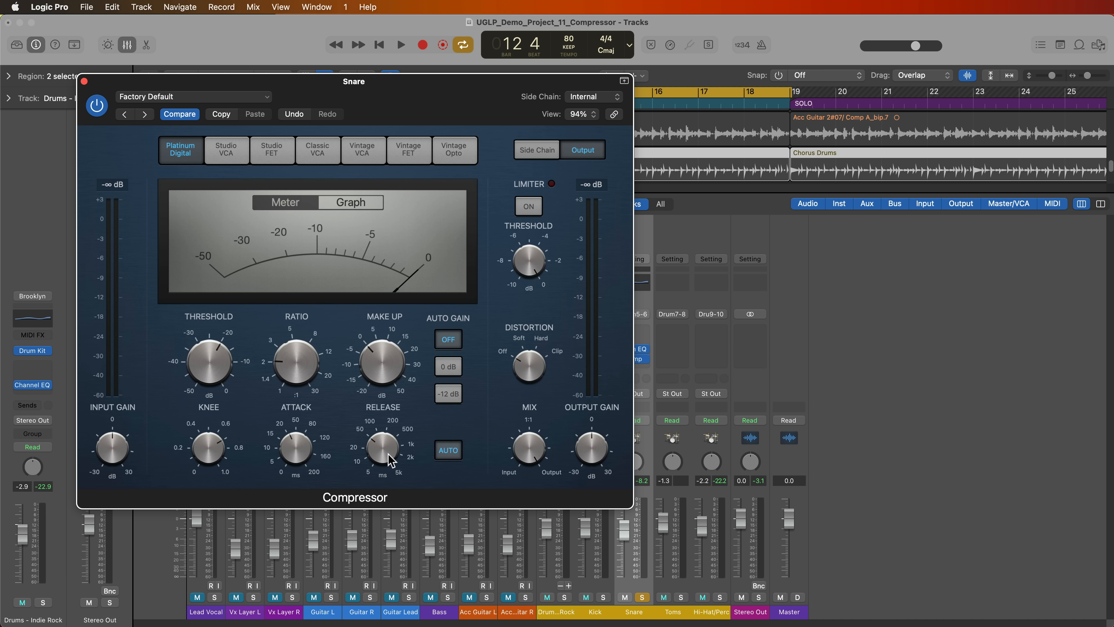
{"action": "left_click_drag", "start_coordinate": [389, 458], "coordinate": [389, 449]}
{"action": "left_click_drag", "start_coordinate": [227, 459], "coordinate": [182, 491]}
- Play the snare with the compressor's graph shown, set the ratio to 6.3:1, pull the threshold close to -30 dB and fine-tune the attack
{"action": "key", "text": "space"}
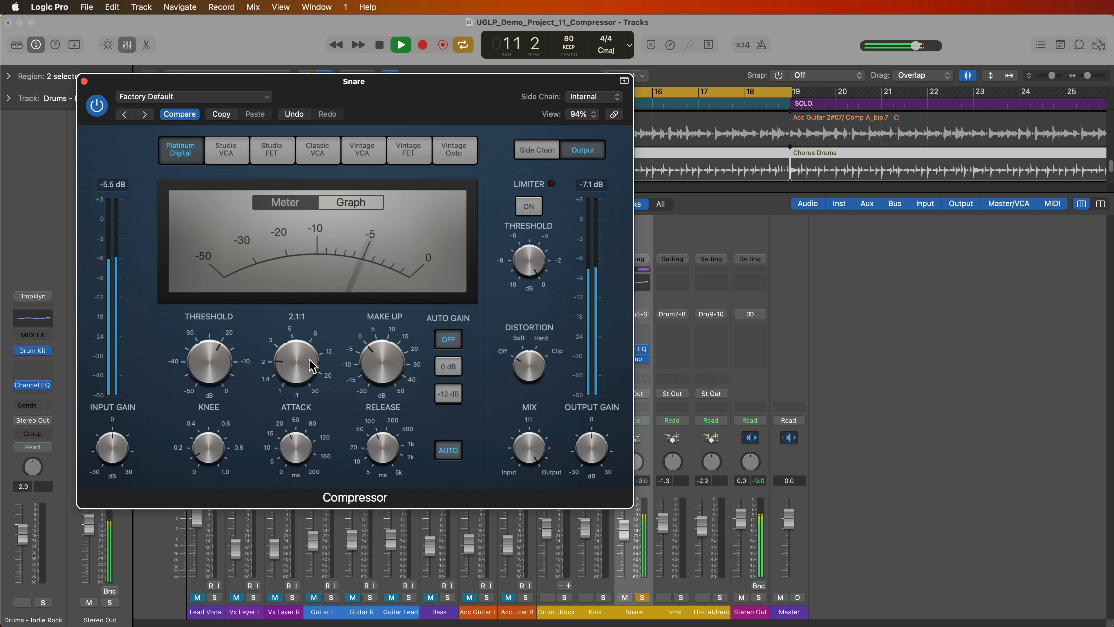
{"action": "left_click_drag", "start_coordinate": [208, 373], "coordinate": [206, 386]}
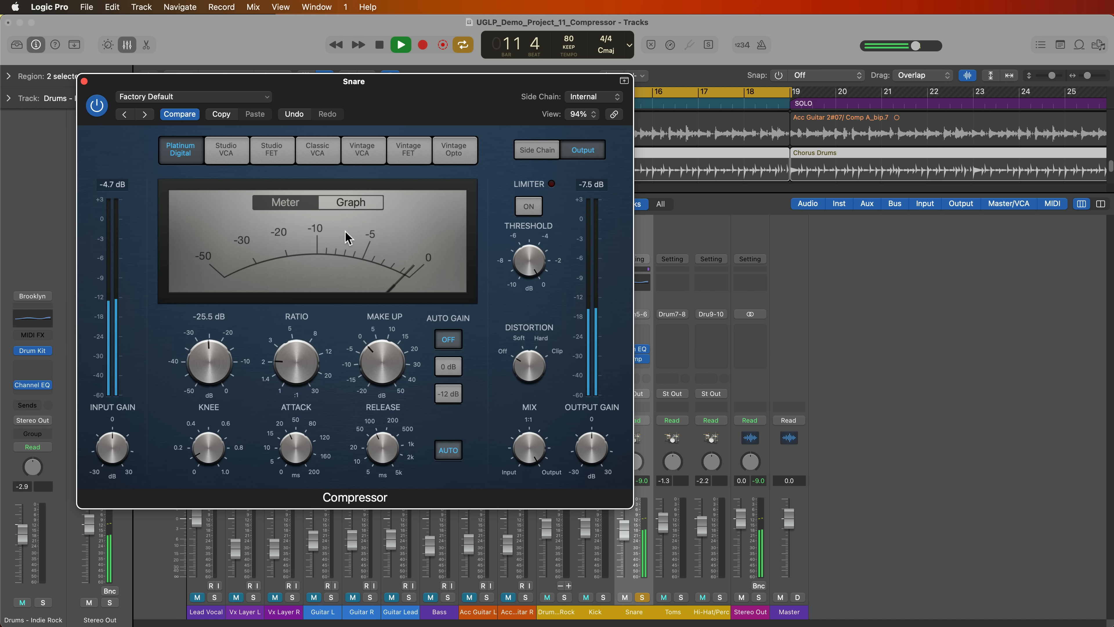
{"action": "left_click", "coordinate": [351, 202]}
{"action": "left_click_drag", "start_coordinate": [277, 342], "coordinate": [310, 307]}
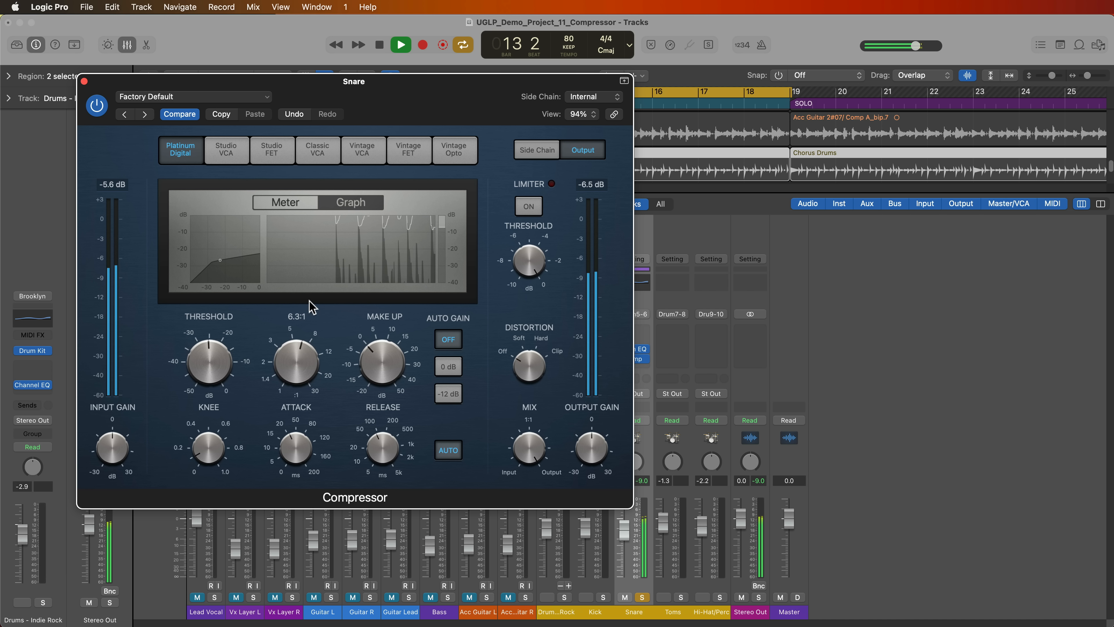
{"action": "left_click_drag", "start_coordinate": [218, 374], "coordinate": [218, 382]}
{"action": "left_click_drag", "start_coordinate": [287, 444], "coordinate": [287, 440]}
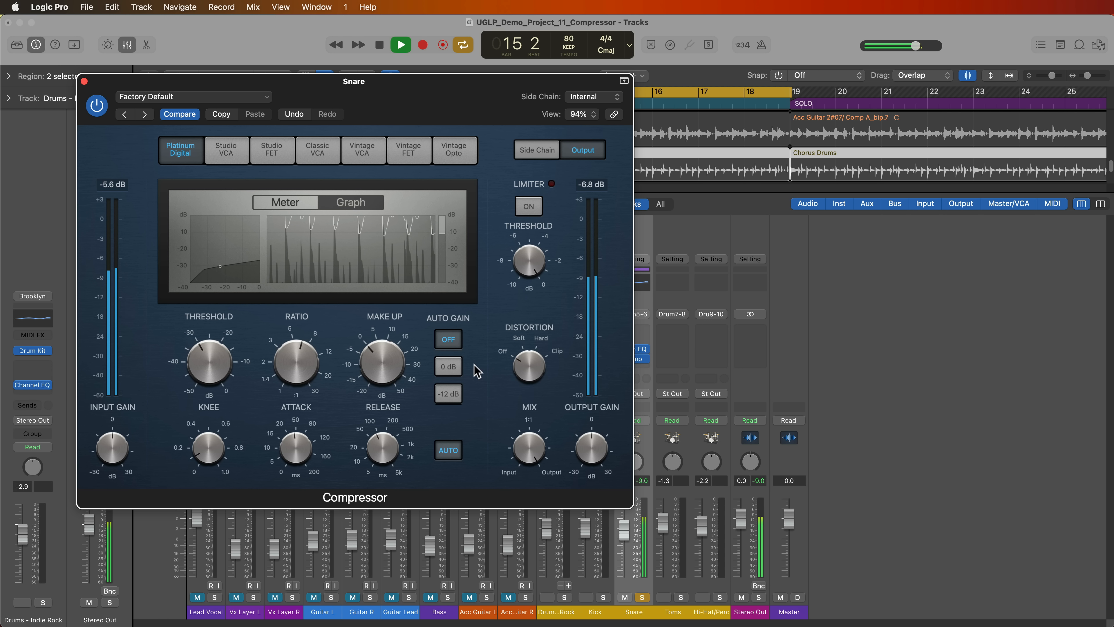
- Bypass and re-enable the compressor on the playing snare to compare both sounds, and stop playback
{"action": "left_click", "coordinate": [97, 107]}
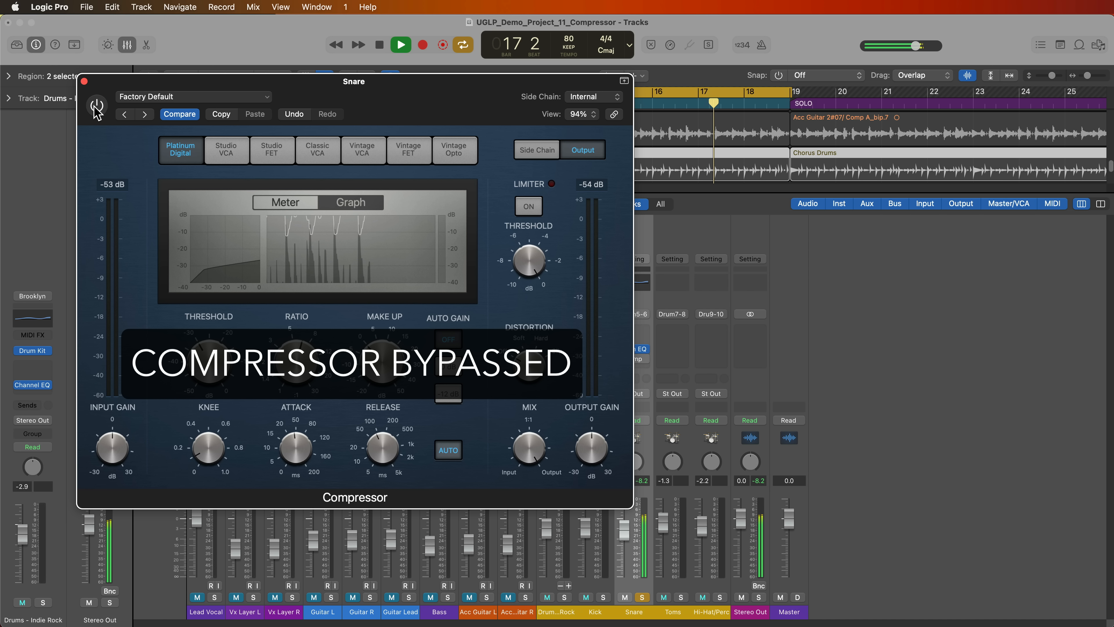
{"action": "left_click", "coordinate": [96, 106]}
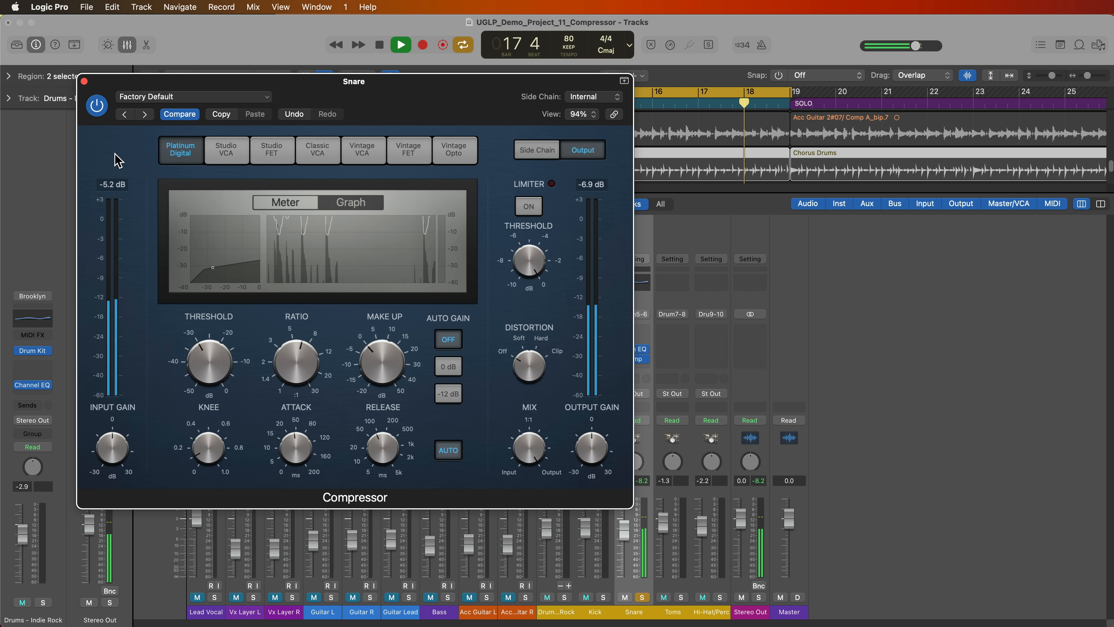
{"action": "mouse_move", "coordinate": [296, 439]}
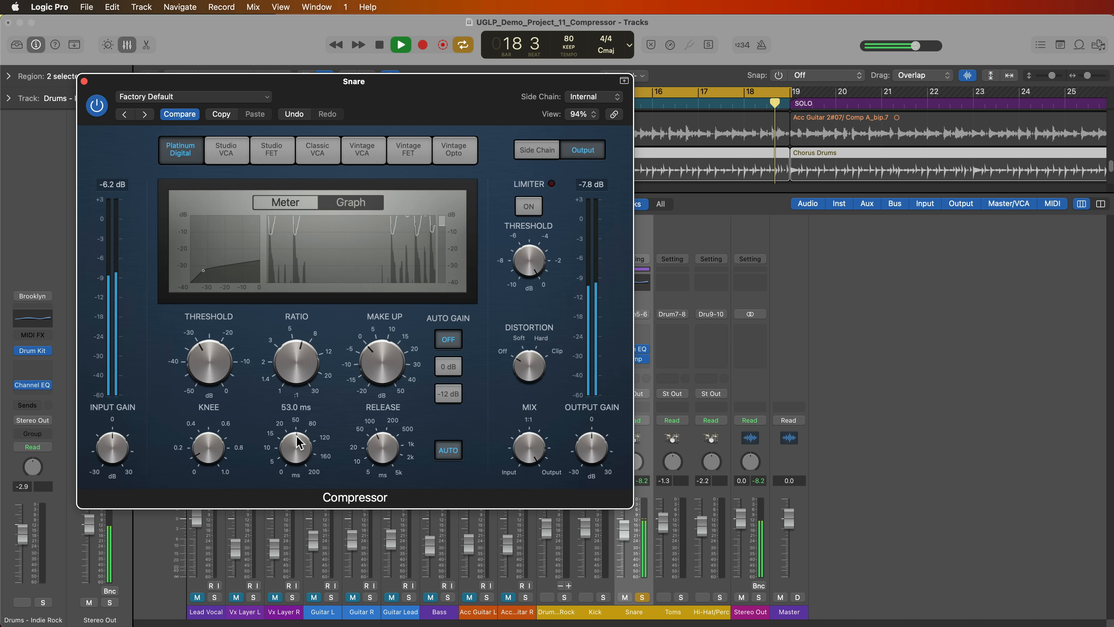
{"action": "key", "text": "space"}
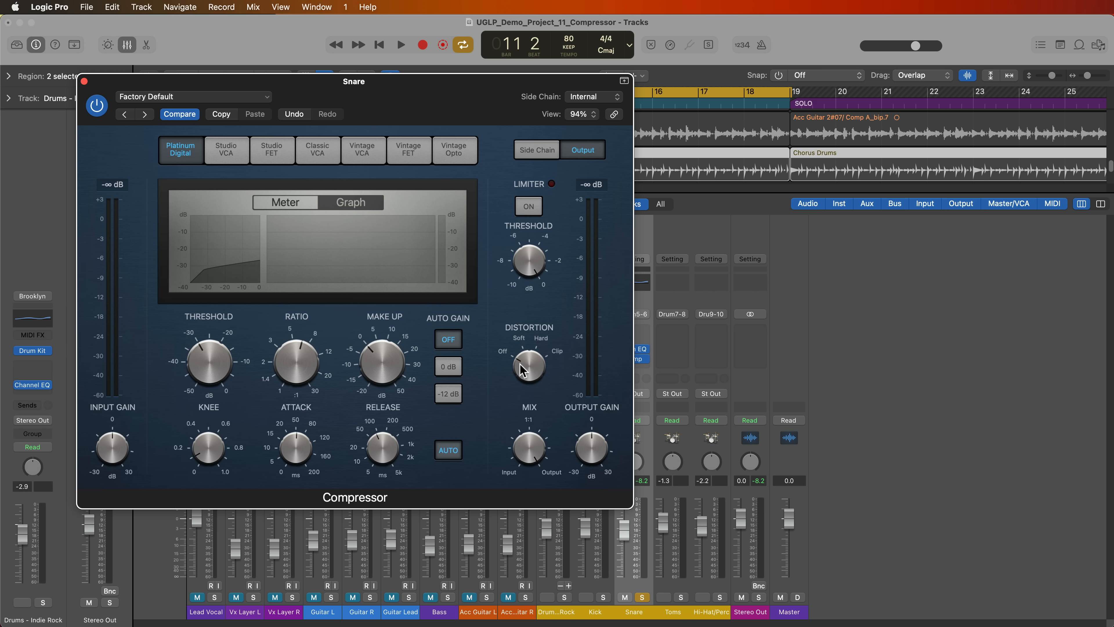
- Set the snare compressor's distortion to Soft, lower the mix to slightly above 1:1, and restart playback
{"action": "mouse_move", "coordinate": [527, 462]}
{"action": "mouse_move", "coordinate": [529, 488]}
{"action": "left_mouse_down"}
{"action": "mouse_move", "coordinate": [510, 416]}
{"action": "mouse_move", "coordinate": [531, 459]}
{"action": "mouse_move", "coordinate": [522, 497]}
{"action": "left_mouse_up"}
{"action": "key", "text": "space"}
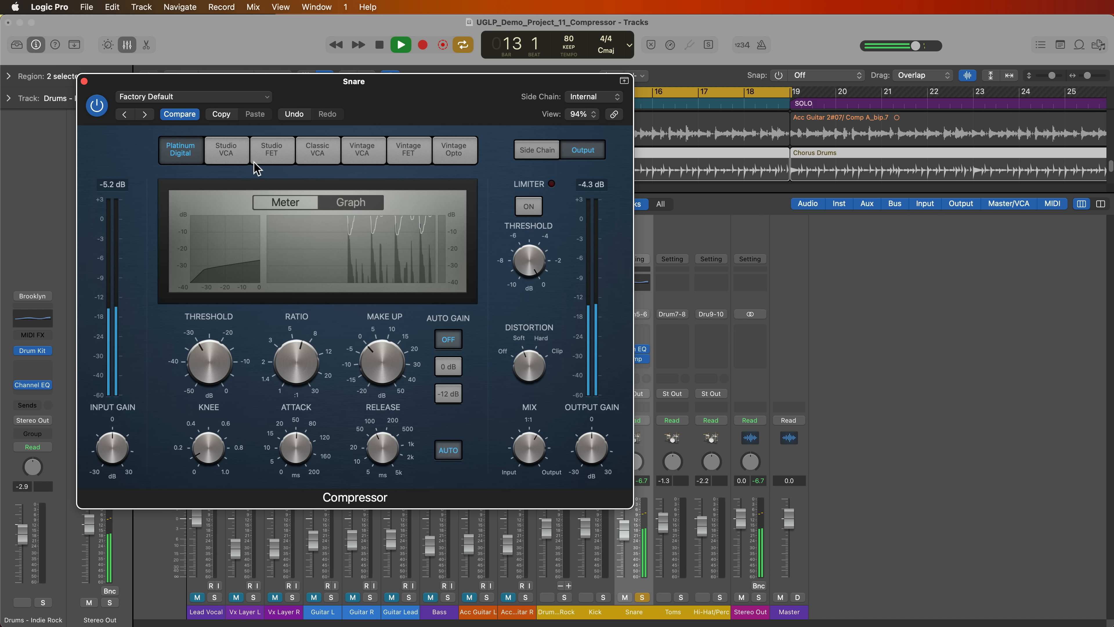
- Audition the Studio VCA, Studio FET, Vintage VCA, Vintage FET and Vintage Opto models on the snare, then return to Platinum Digital and stop playback
{"action": "left_click", "coordinate": [239, 155]}
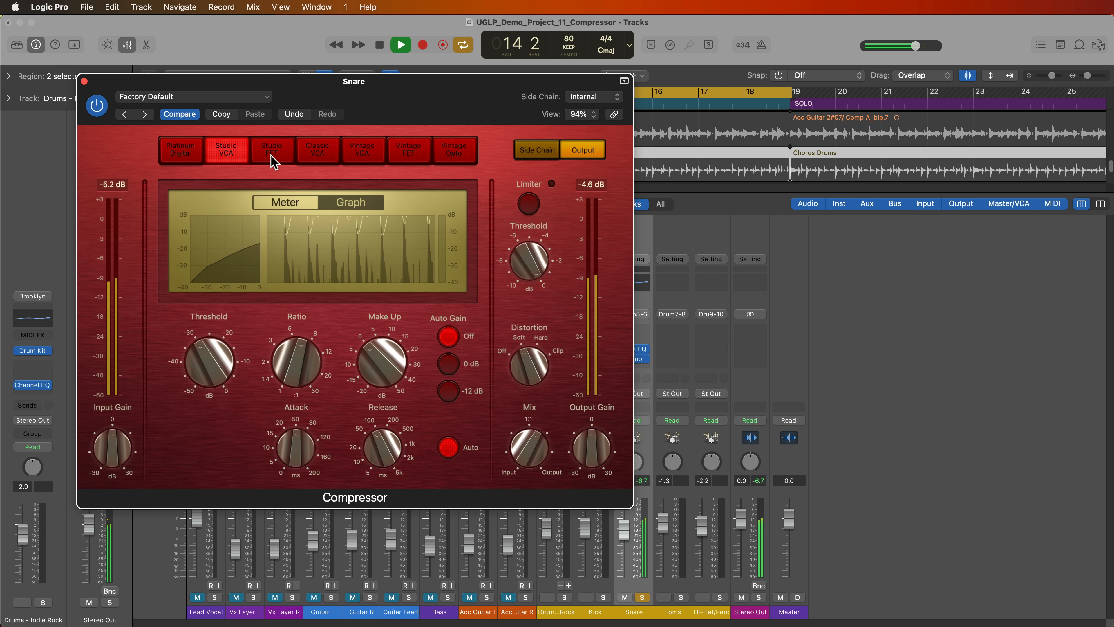
{"action": "left_click", "coordinate": [272, 154]}
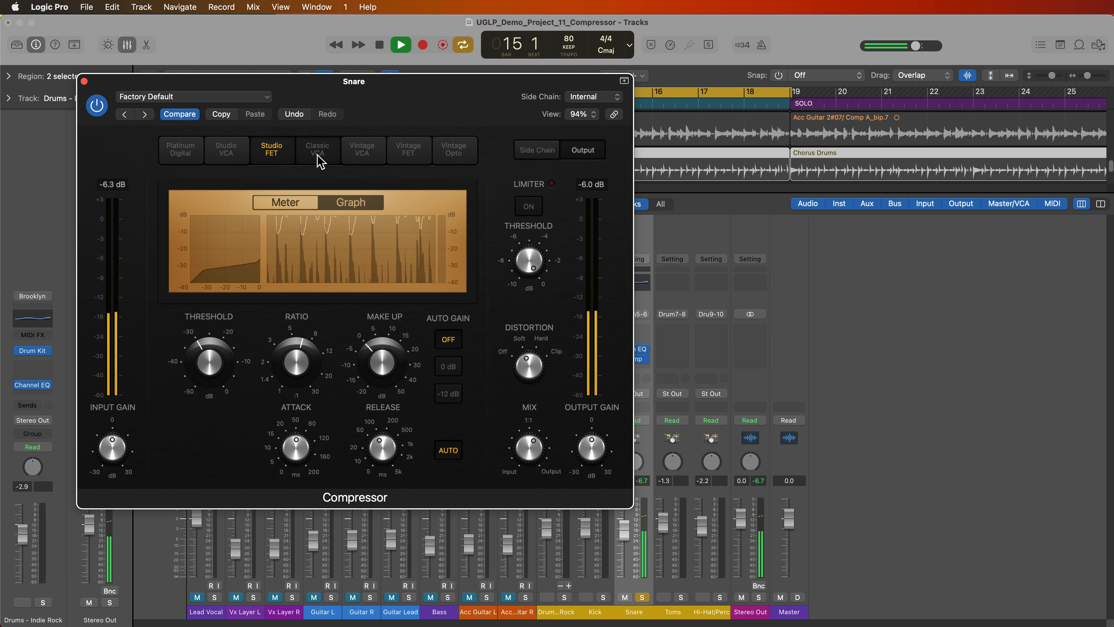
{"action": "left_click", "coordinate": [362, 153]}
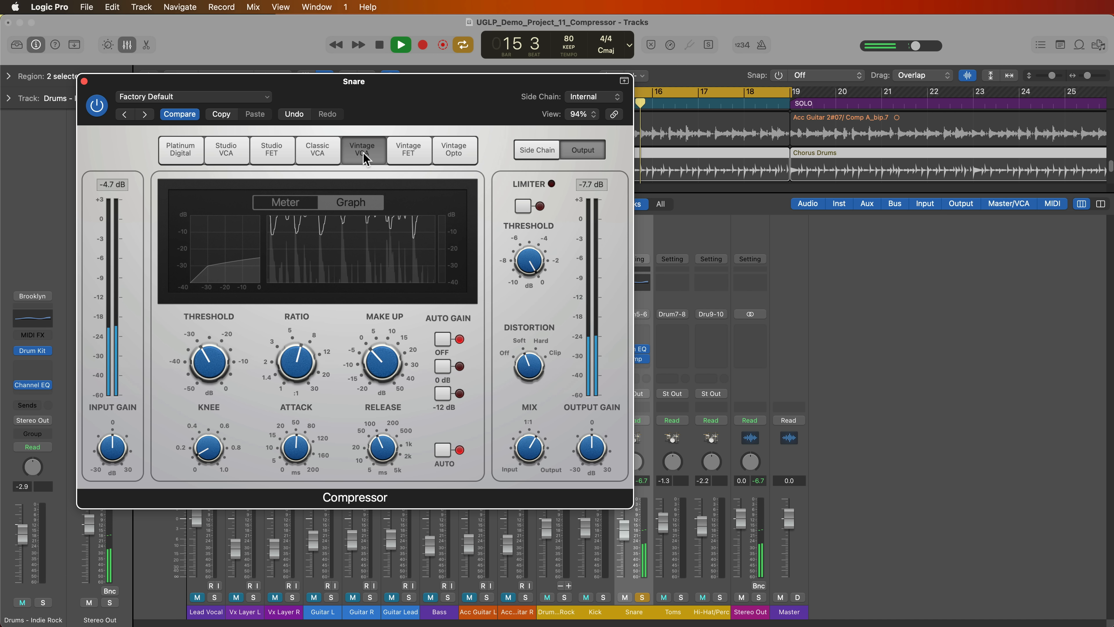
{"action": "left_click", "coordinate": [408, 151]}
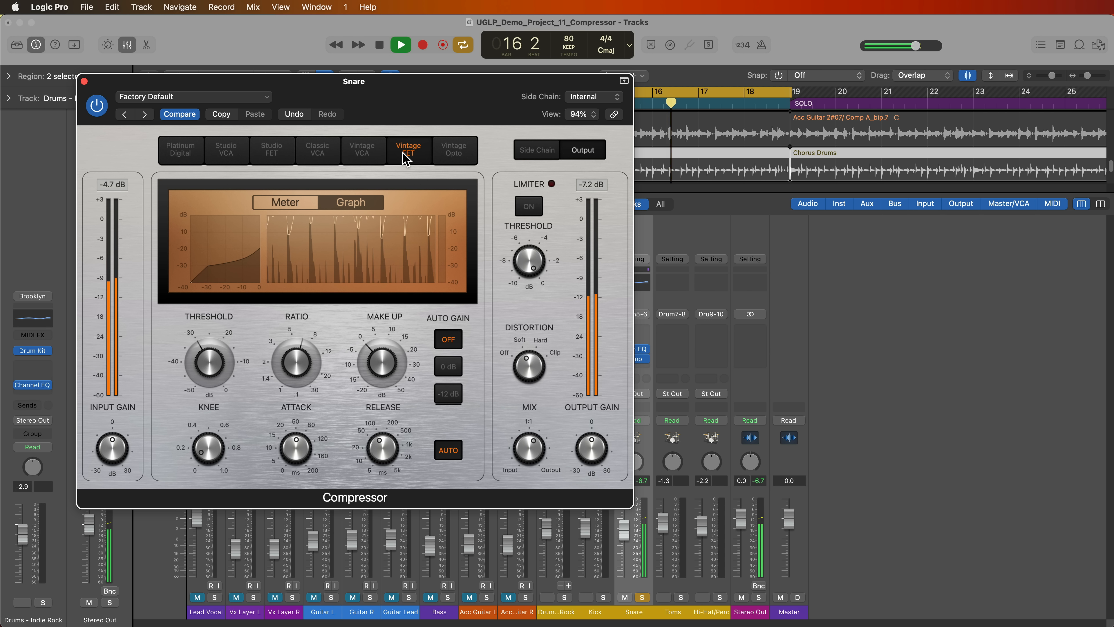
{"action": "left_click", "coordinate": [456, 154]}
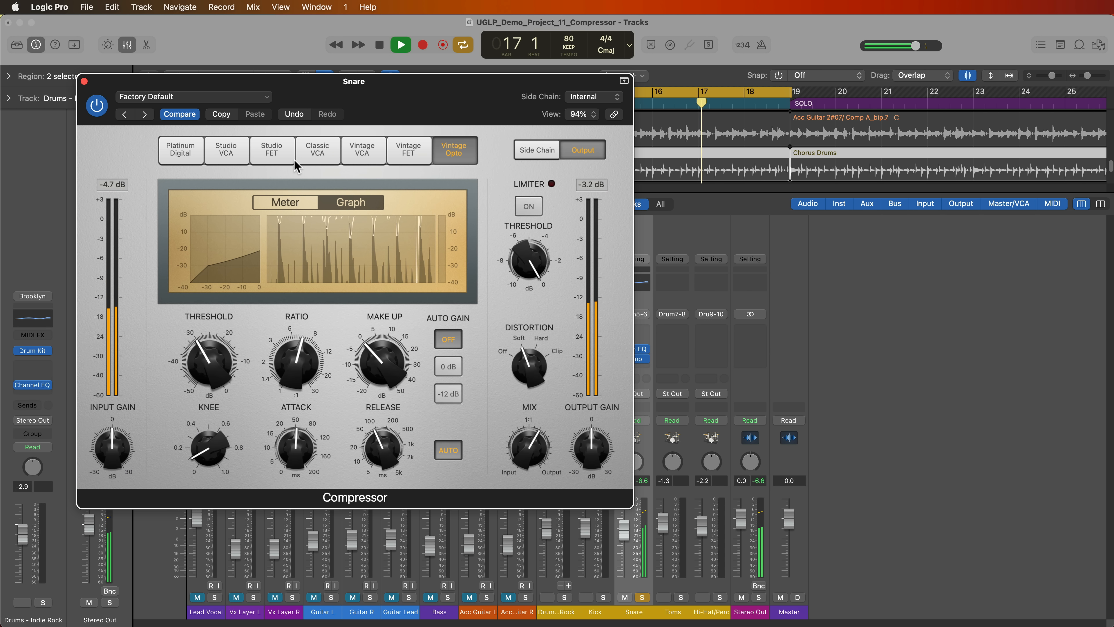
{"action": "left_click", "coordinate": [271, 159]}
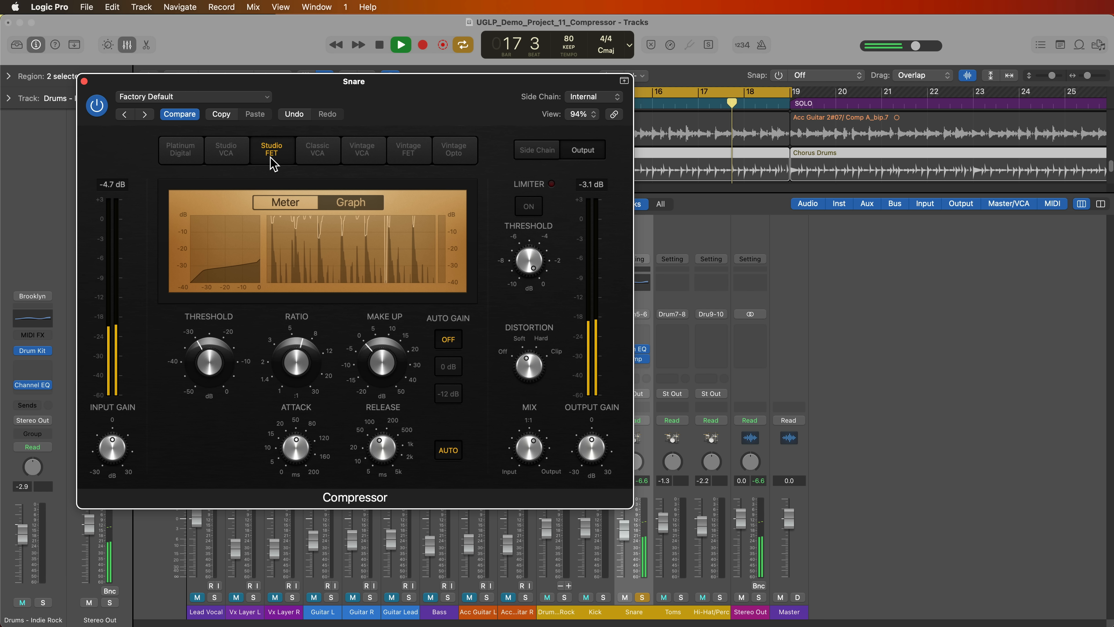
{"action": "left_click", "coordinate": [192, 155]}
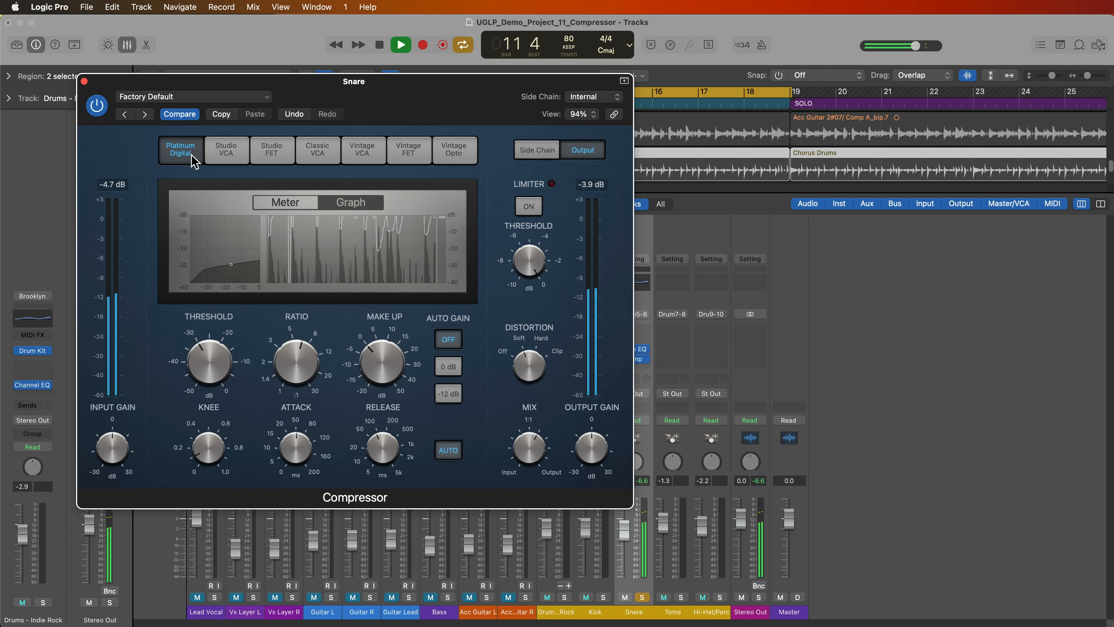
{"action": "key", "text": "space"}
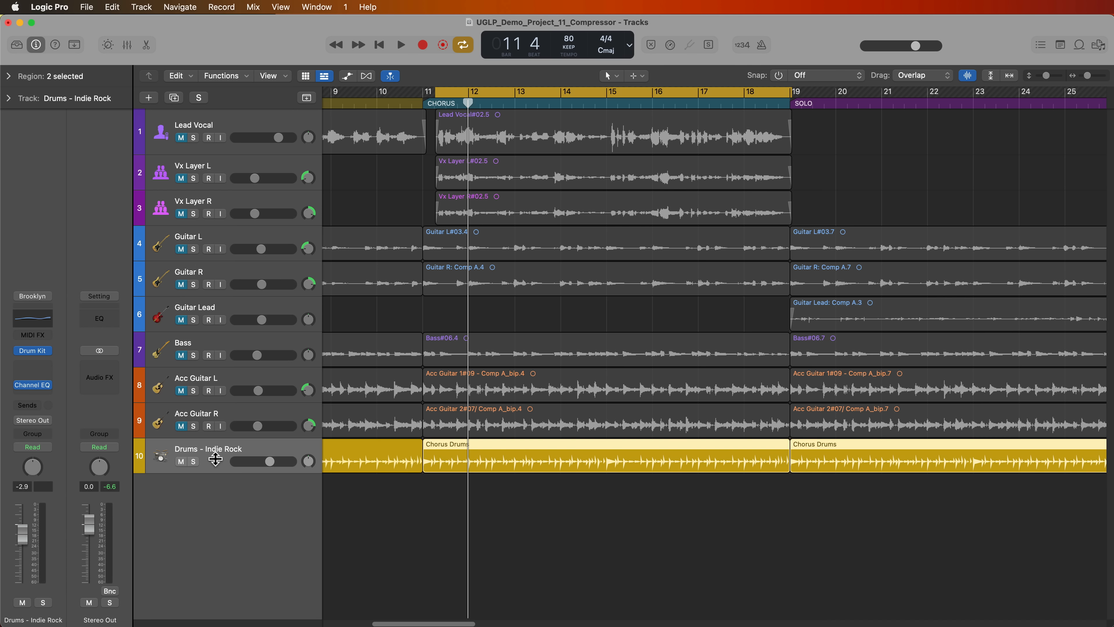
- Unmute tracks 1 to 9 from Lead Vocal to Acc Guitar R, clear the region selection and enlarge the track heights
{"action": "left_click_drag", "start_coordinate": [181, 137], "coordinate": [181, 426]}
{"action": "left_click", "coordinate": [525, 550]}
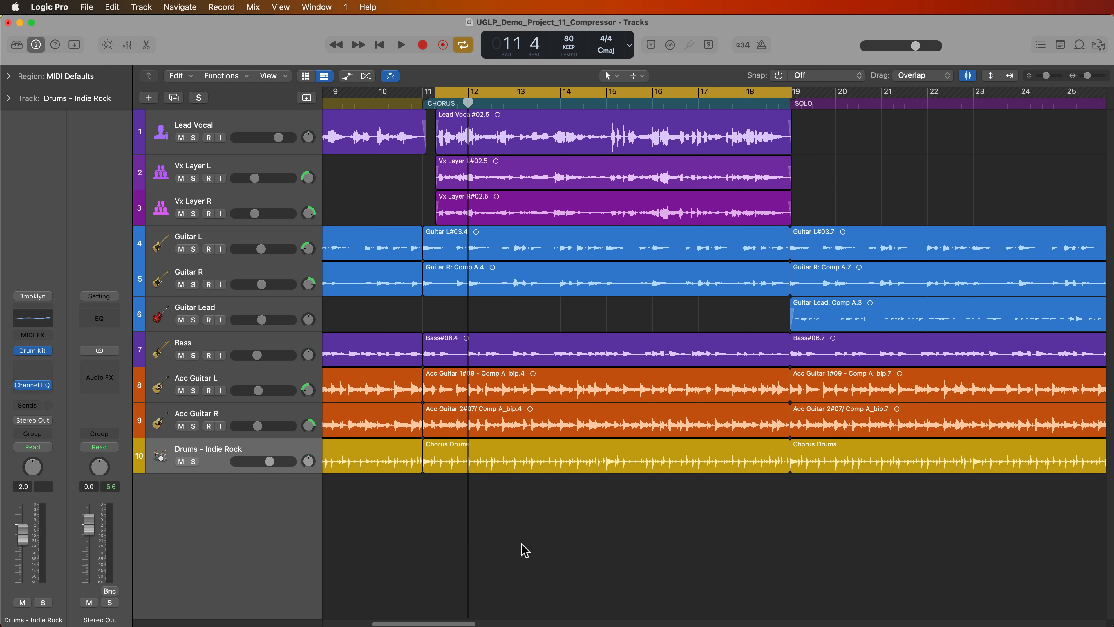
{"action": "key", "text": "super+Down"}
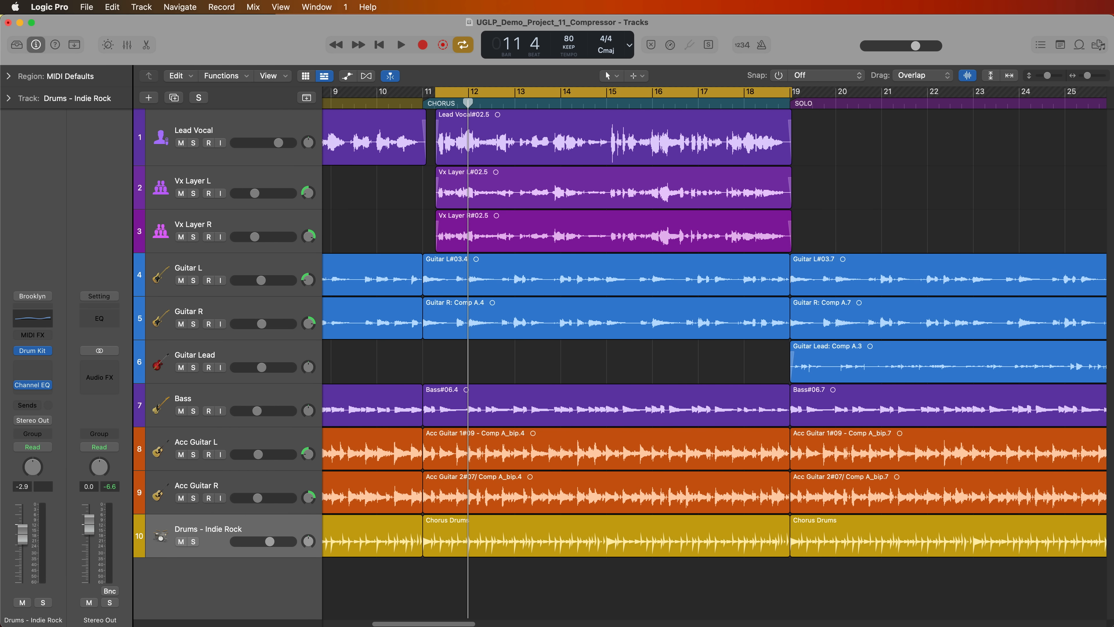
- Insert a mono Compressor after the Channel EQ on the Lead Vocal track, check the EQ curve and bring up the compressor
{"action": "left_click", "coordinate": [279, 117]}
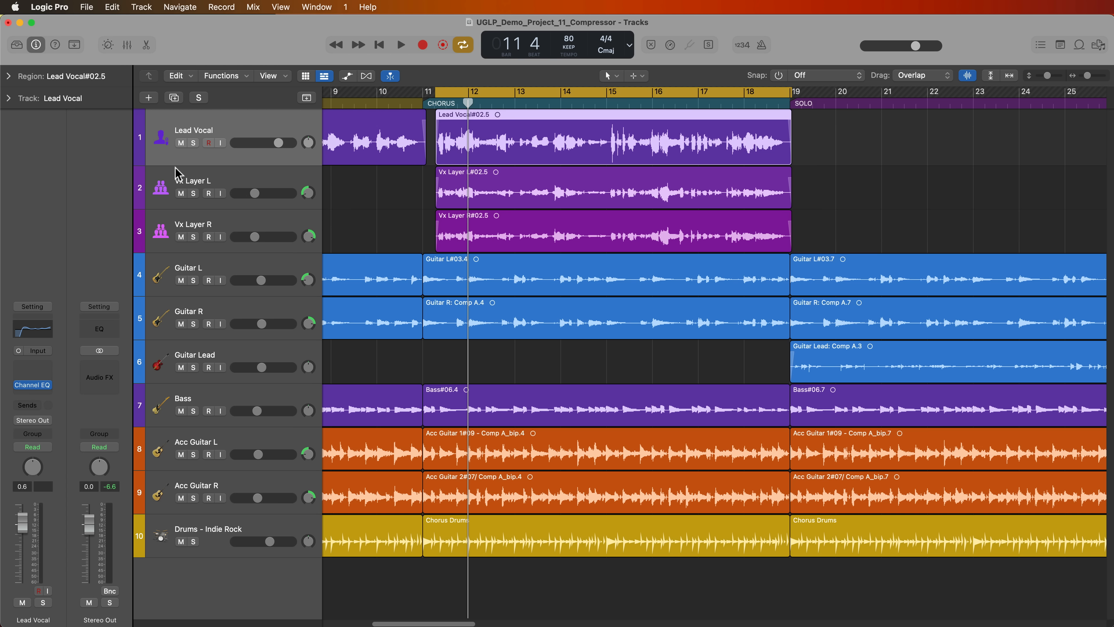
{"action": "left_click", "coordinate": [49, 395]}
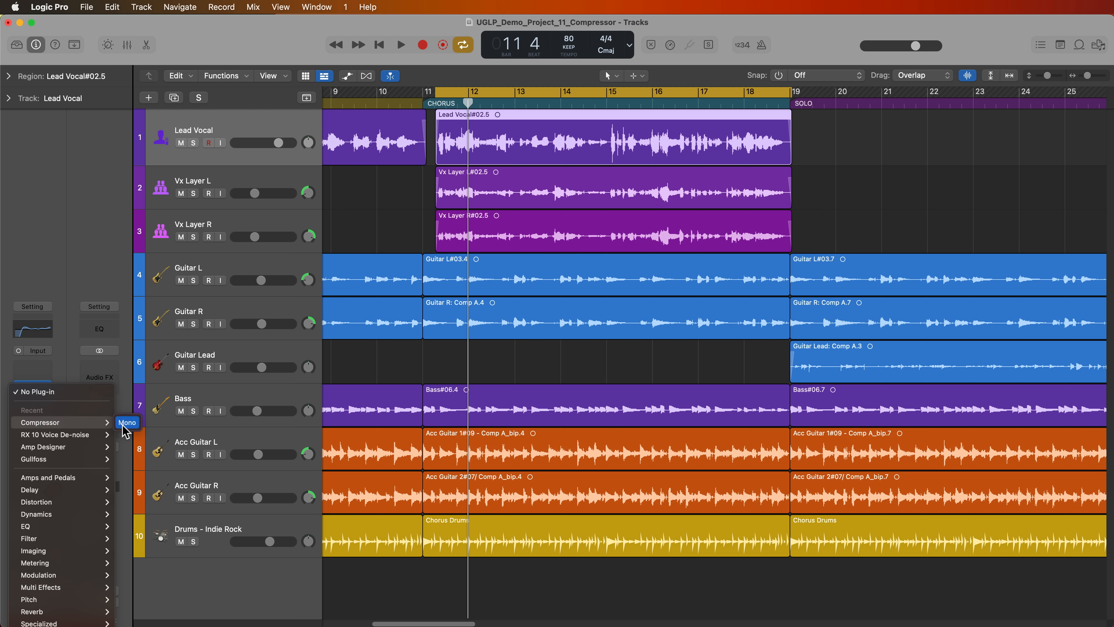
{"action": "left_click", "coordinate": [613, 364]}
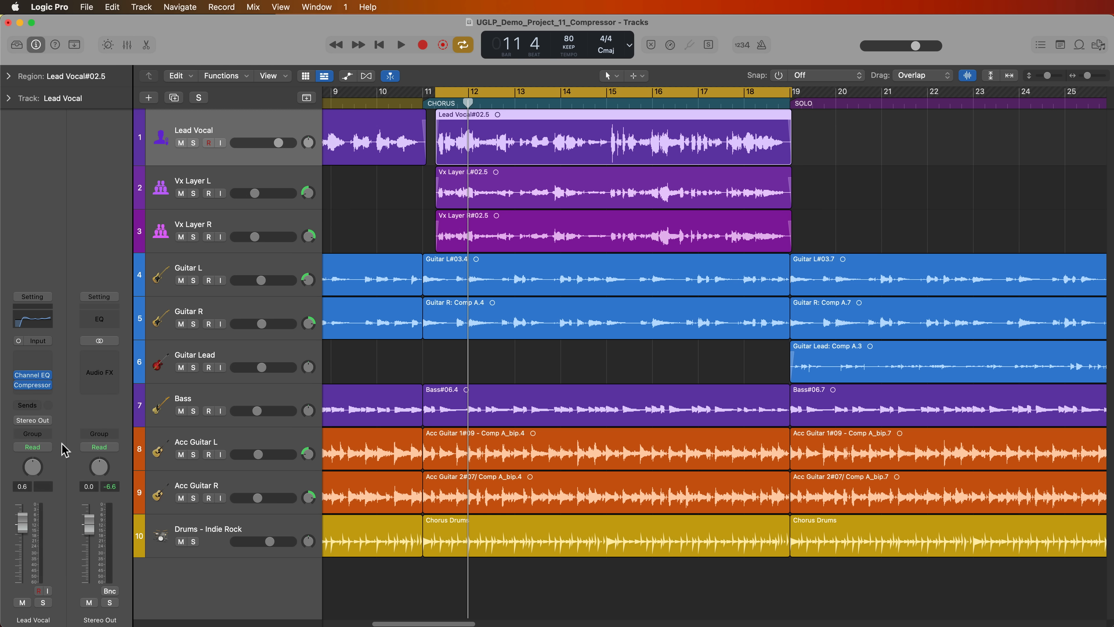
{"action": "left_click", "coordinate": [33, 385]}
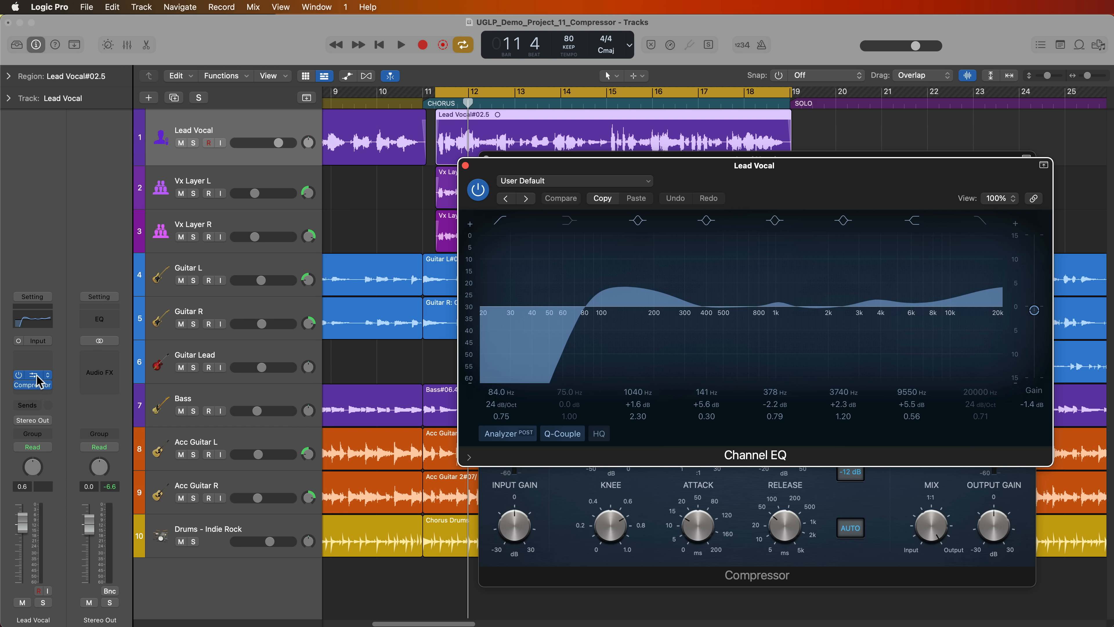
{"action": "left_click", "coordinate": [36, 375]}
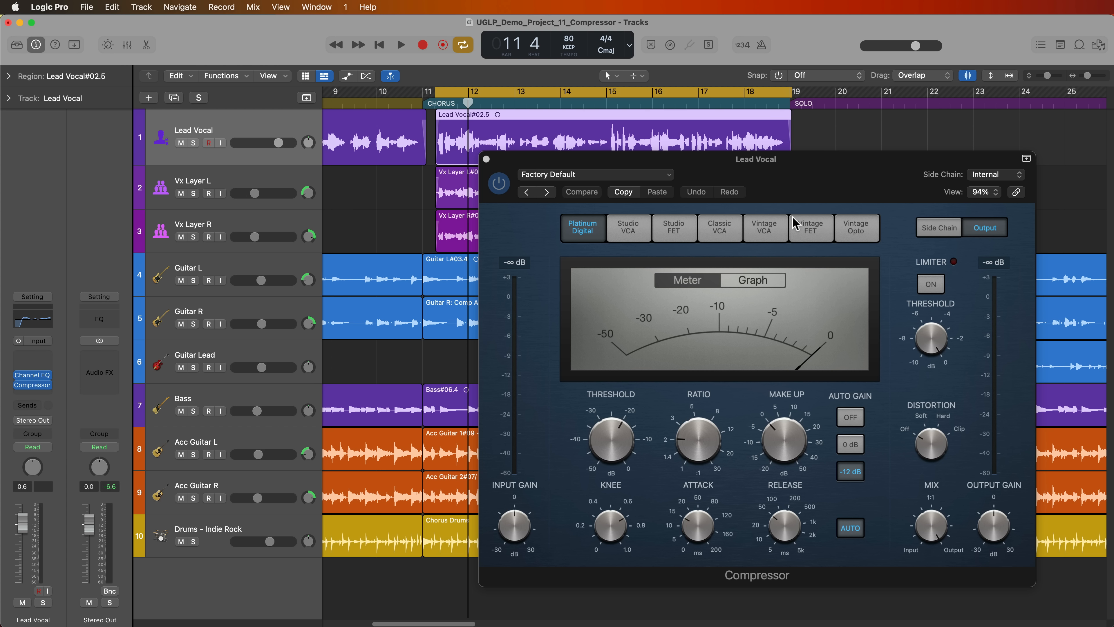
- Switch the vocal compressor to the Vintage Opto model, turn its auto gain off and display the graph
{"action": "left_click", "coordinate": [858, 228]}
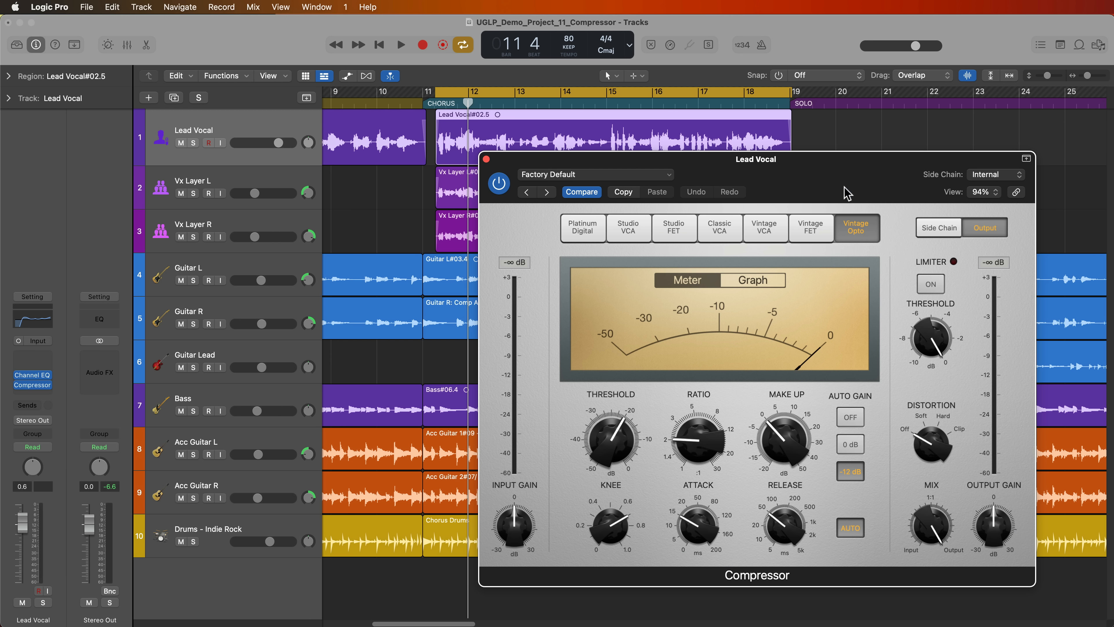
{"action": "left_click_drag", "start_coordinate": [842, 172], "coordinate": [839, 169]}
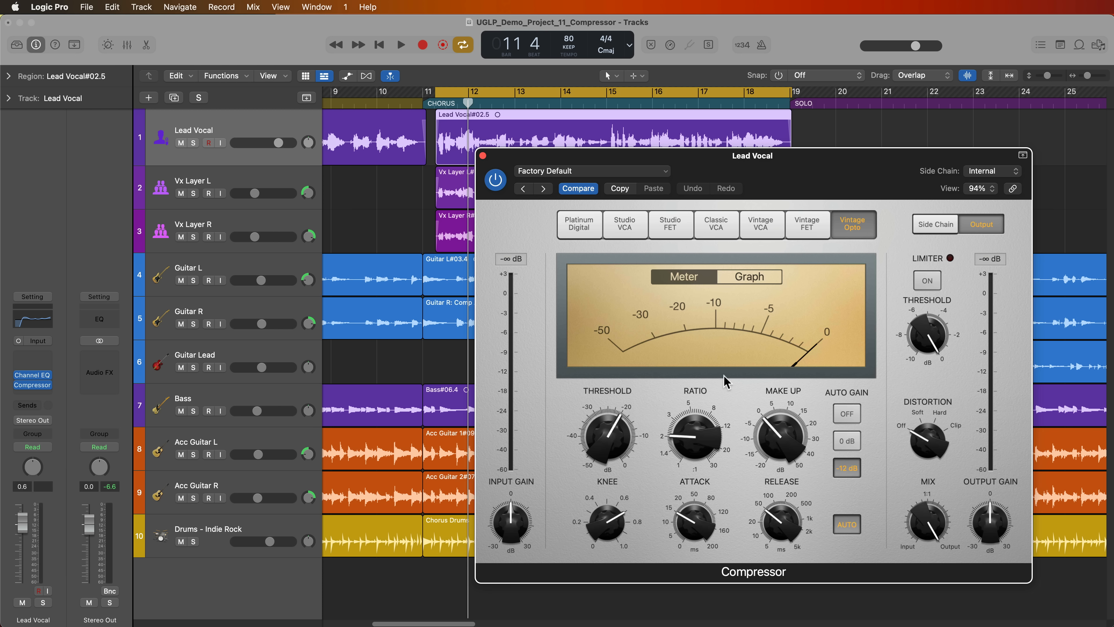
{"action": "left_click", "coordinate": [841, 419]}
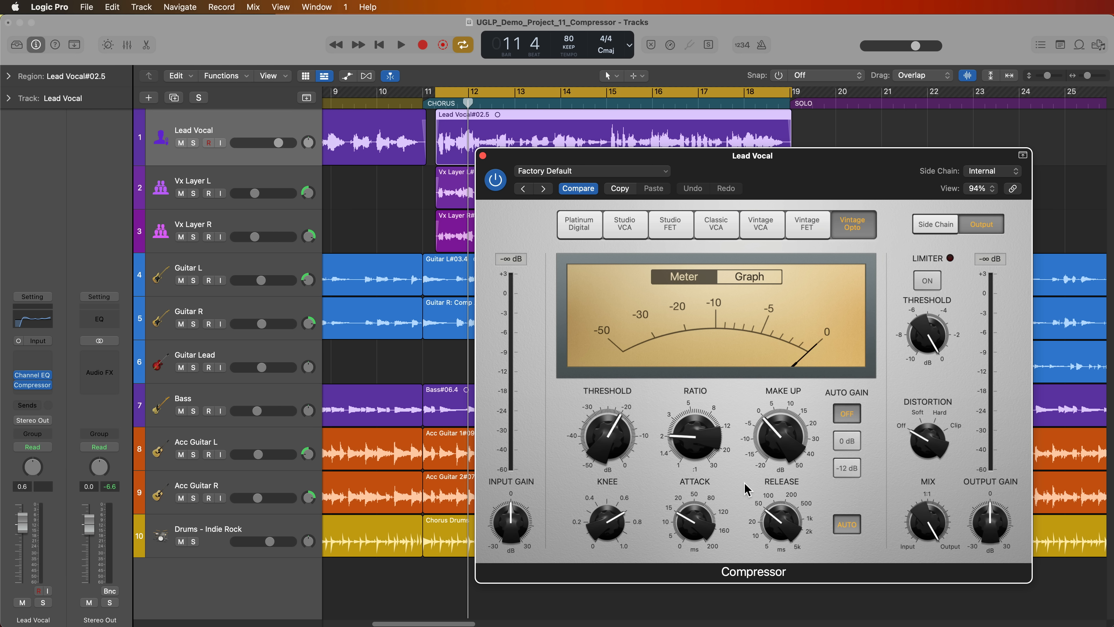
{"action": "left_click", "coordinate": [762, 283]}
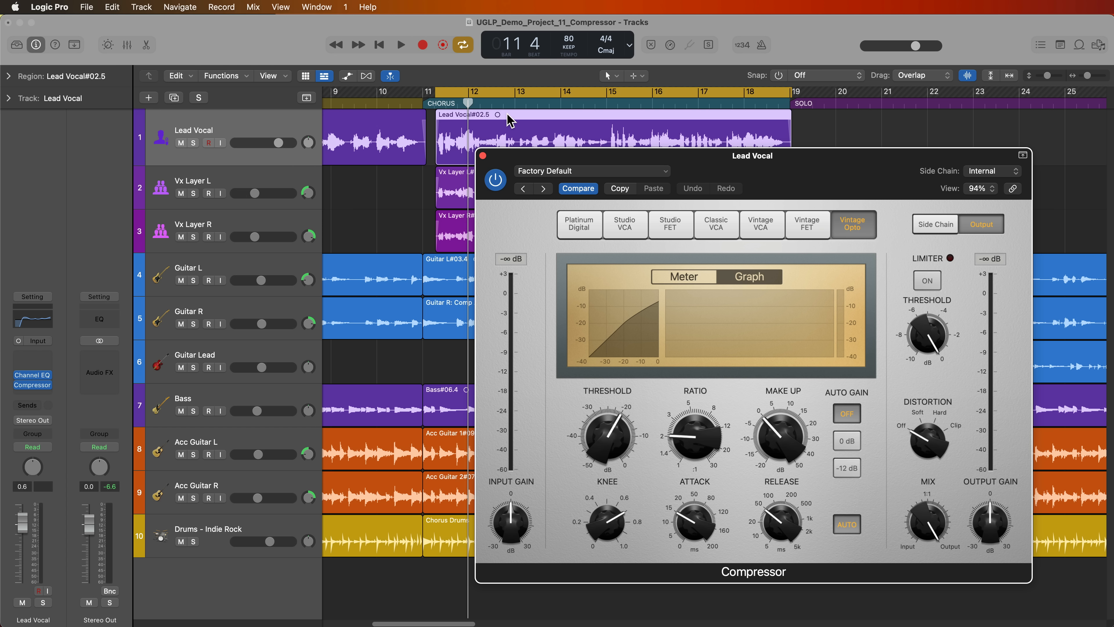
- Solo the Lead Vocal, raise the compressor's ratio to 7.4:1 and lower its threshold to -25.5 dB during playback, then stop
{"action": "key", "text": "s"}
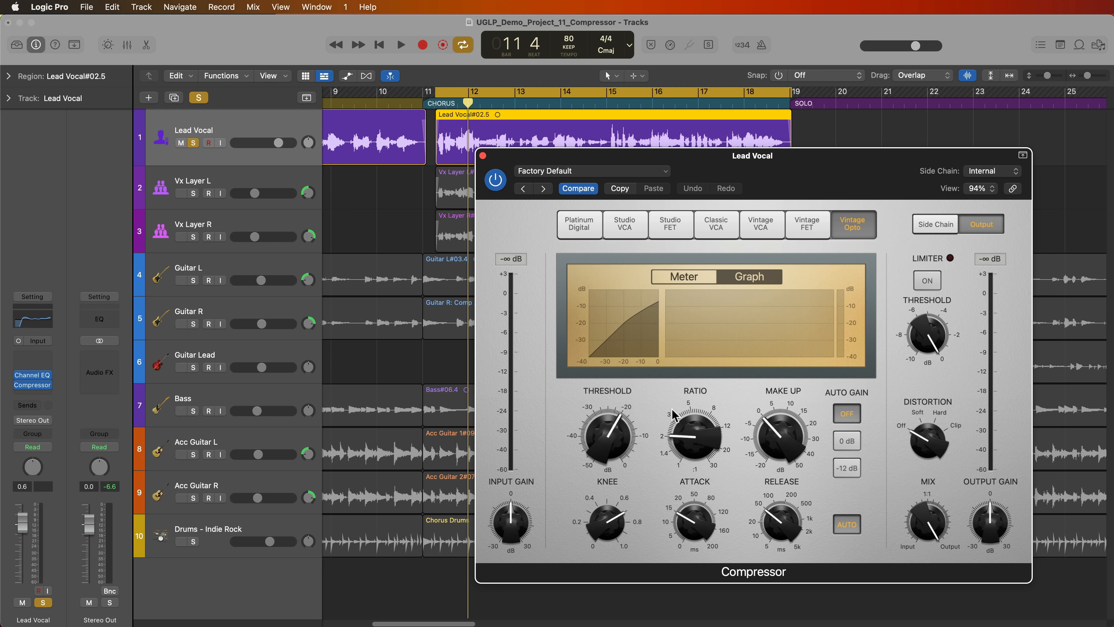
{"action": "key", "text": "space"}
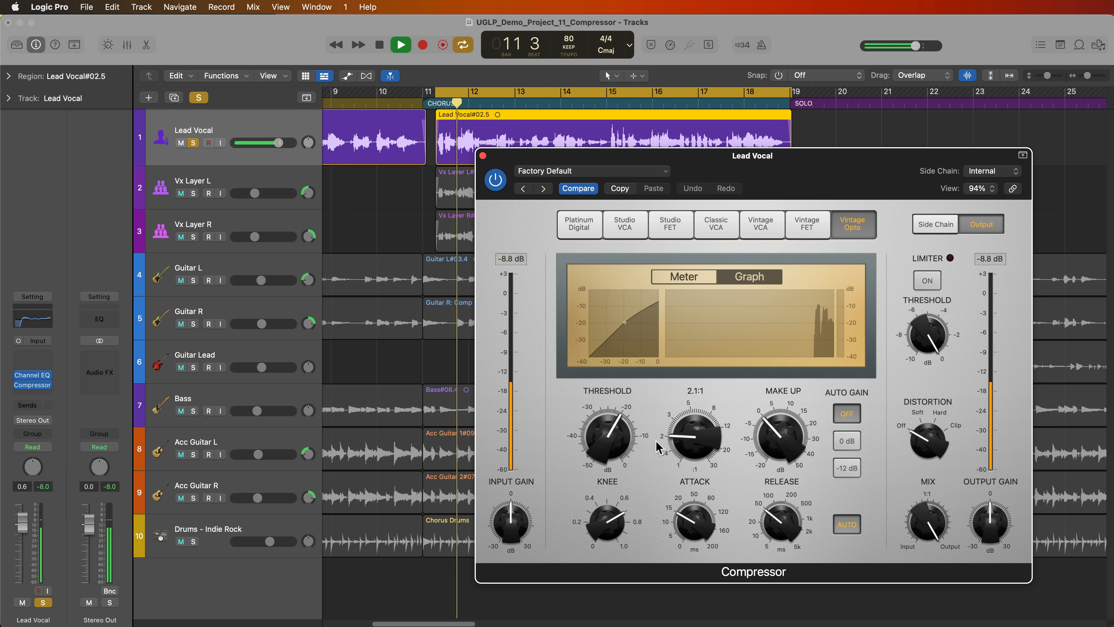
{"action": "left_click_drag", "start_coordinate": [607, 436], "coordinate": [607, 440]}
{"action": "left_click_drag", "start_coordinate": [695, 437], "coordinate": [715, 380]}
{"action": "left_click_drag", "start_coordinate": [635, 438], "coordinate": [621, 446]}
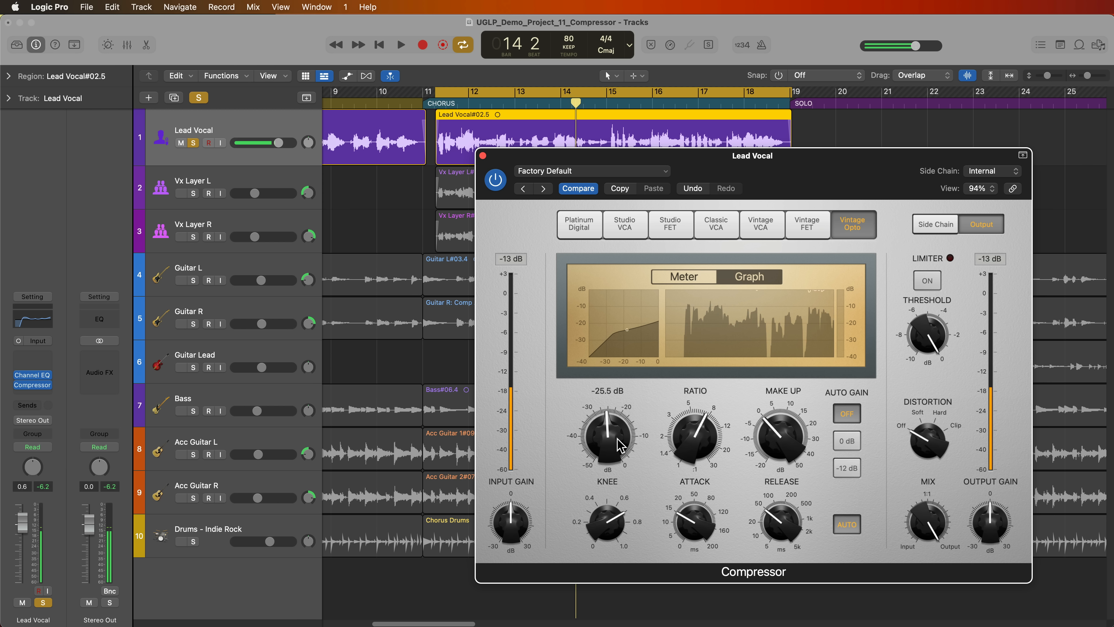
{"action": "key", "text": "space"}
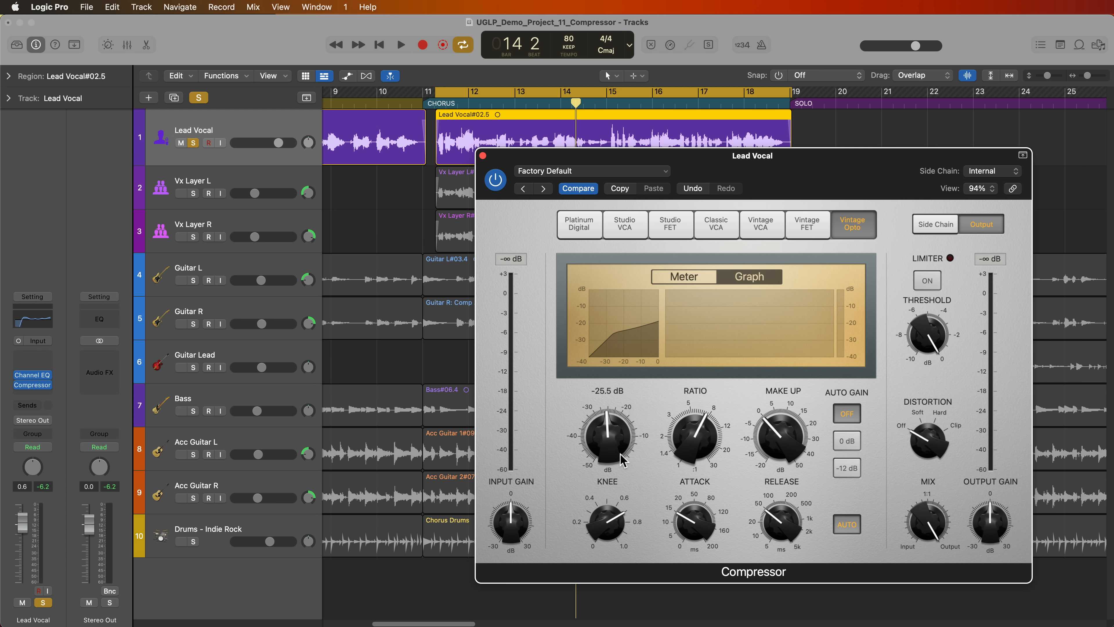
- Set the vocal compressor's threshold to 0 dB and its ratio to the minimum, and raise the input gain
{"action": "left_click", "coordinate": [623, 461]}
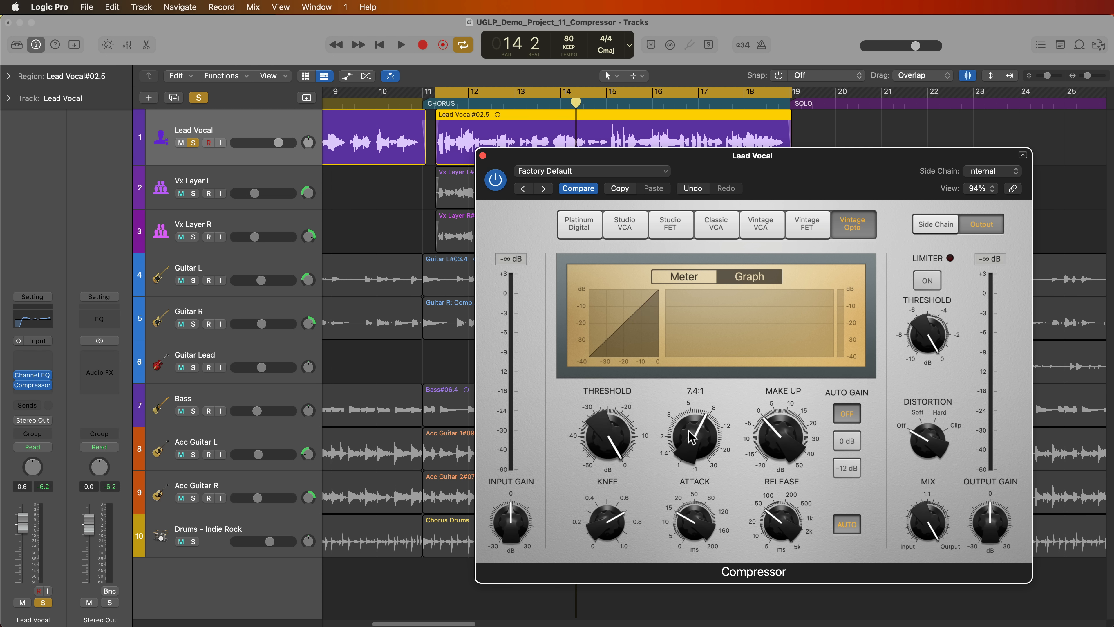
{"action": "left_click_drag", "start_coordinate": [692, 438], "coordinate": [693, 459]}
{"action": "left_click_drag", "start_coordinate": [513, 532], "coordinate": [512, 523]}
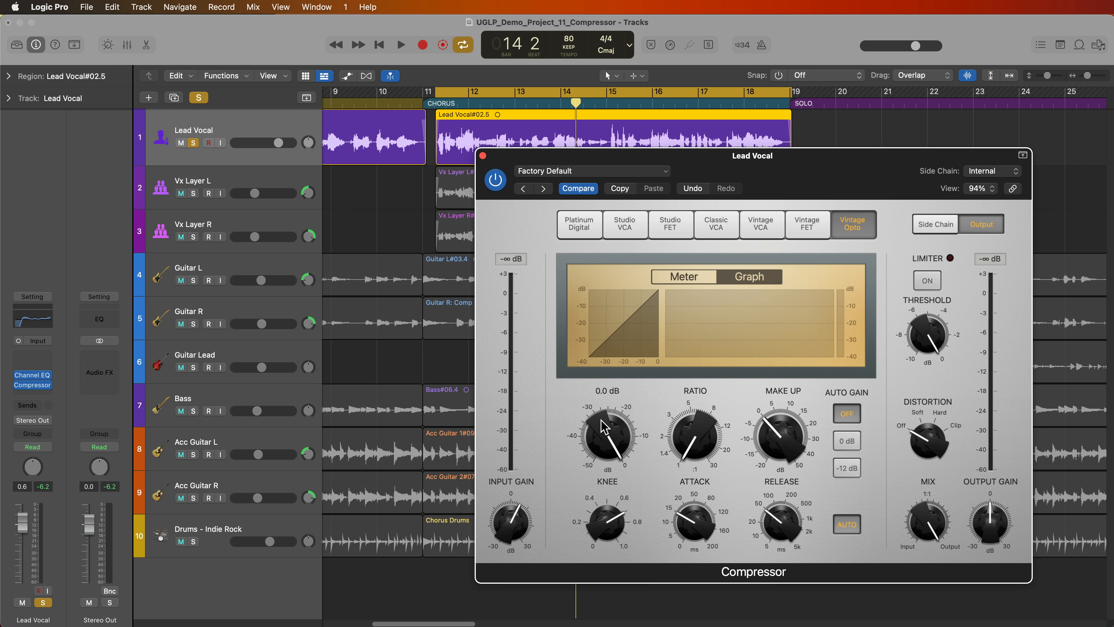
- Play the soloed Lead Vocal while lowering the vocal compressor's threshold and raising its ratio
{"action": "mouse_move", "coordinate": [601, 422]}
{"action": "left_mouse_down"}
{"action": "mouse_move", "coordinate": [574, 550]}
{"action": "mouse_move", "coordinate": [594, 418]}
{"action": "left_mouse_up"}
{"action": "mouse_move", "coordinate": [684, 454]}
{"action": "left_mouse_down"}
{"action": "mouse_move", "coordinate": [706, 316]}
{"action": "mouse_move", "coordinate": [692, 466]}
{"action": "left_mouse_up"}
{"action": "key", "text": "space"}
{"action": "left_click_drag", "start_coordinate": [622, 462], "coordinate": [584, 498]}
{"action": "left_click_drag", "start_coordinate": [612, 434], "coordinate": [610, 445]}
{"action": "left_click_drag", "start_coordinate": [697, 422], "coordinate": [693, 372]}
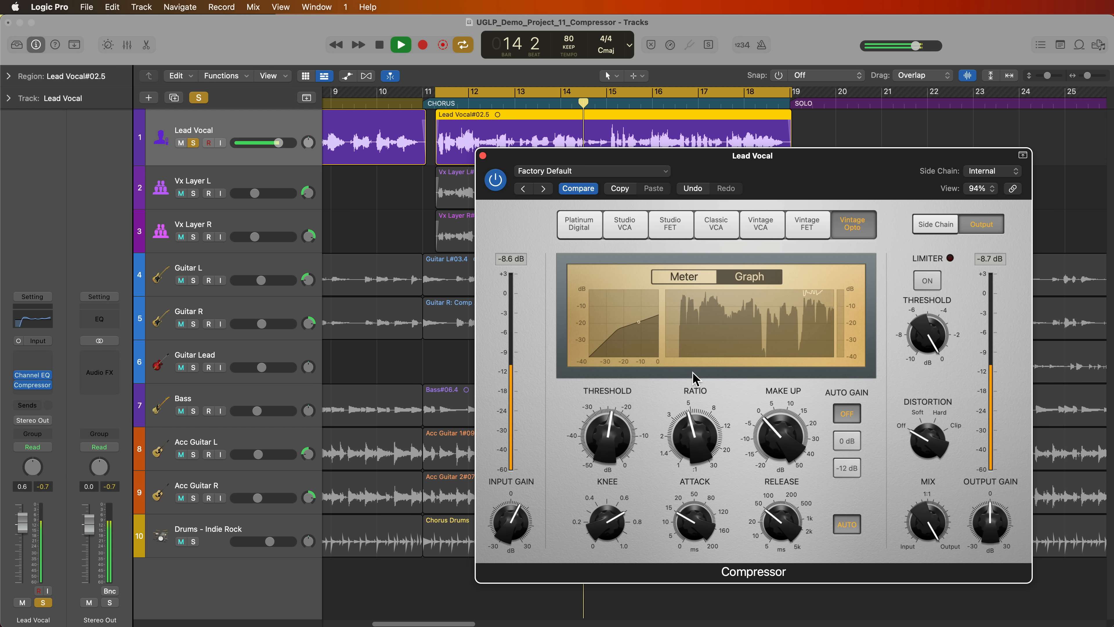
- Using the meter, fine-tune the ratio to about 5:1 and the threshold to about -25 dB, and lower the output gain to -2.0 dB
{"action": "left_click", "coordinate": [684, 278]}
{"action": "left_click_drag", "start_coordinate": [688, 432], "coordinate": [687, 425]}
{"action": "left_click_drag", "start_coordinate": [611, 426], "coordinate": [611, 428]}
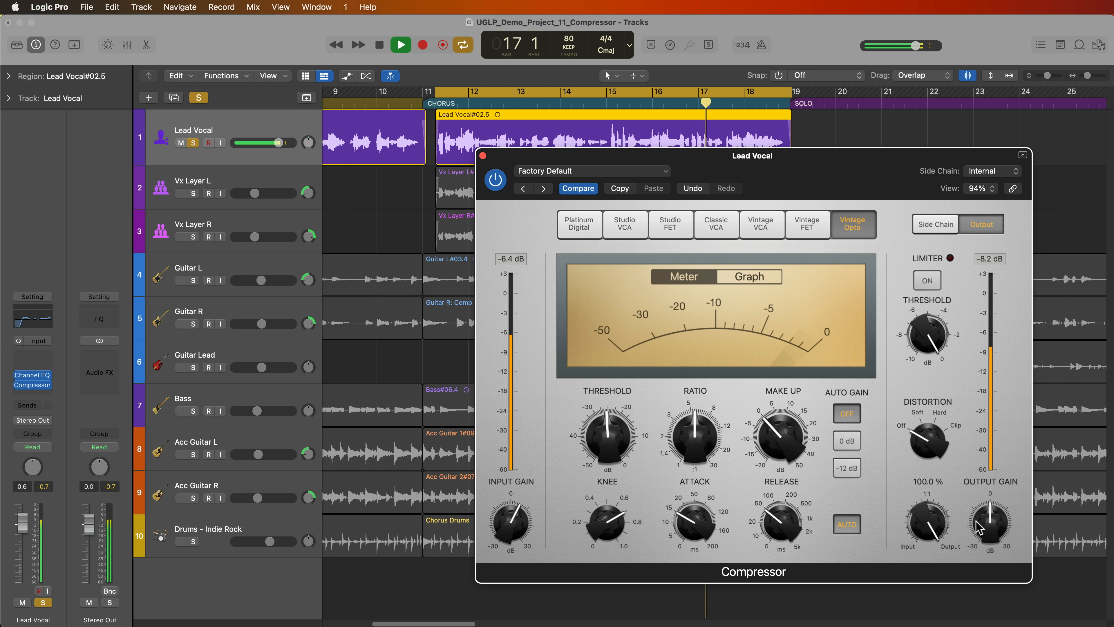
{"action": "left_click_drag", "start_coordinate": [989, 524], "coordinate": [985, 529]}
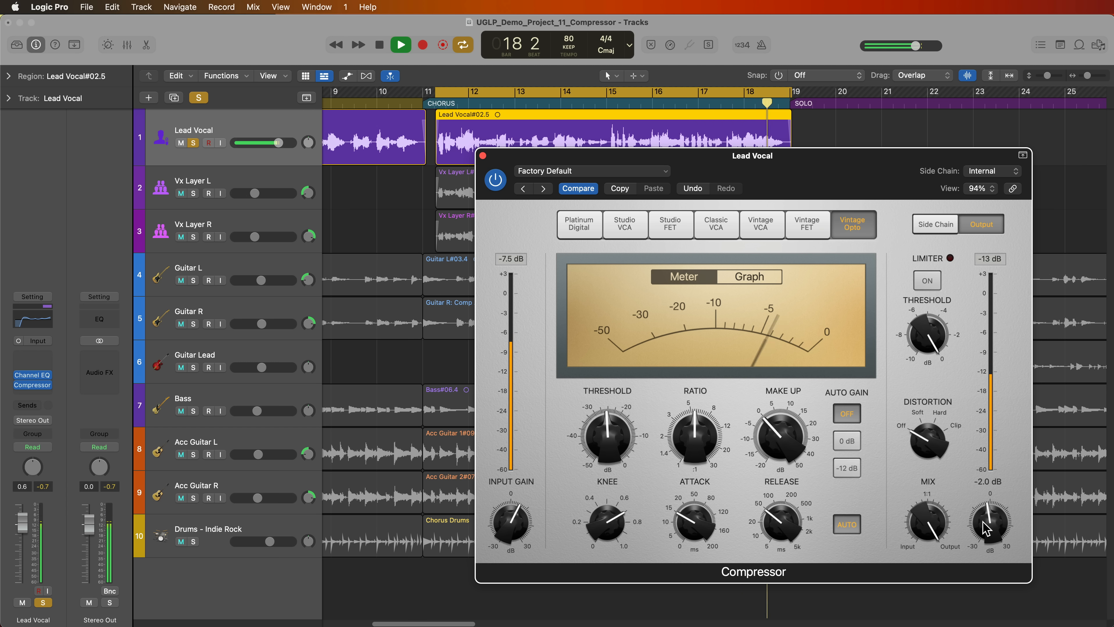
{"action": "left_click", "coordinate": [754, 280]}
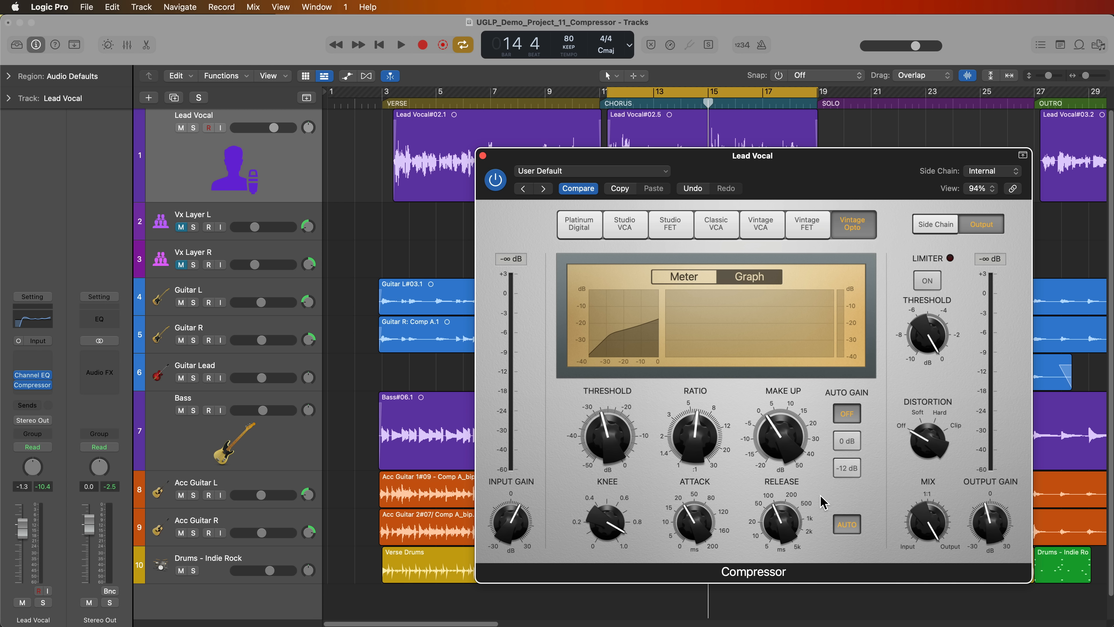
- Lower the vocal compressor's release to 34.0 ms, solo the Lead Vocal track and start playback
{"action": "mouse_move", "coordinate": [796, 527]}
{"action": "left_mouse_down"}
{"action": "mouse_move", "coordinate": [791, 504]}
{"action": "mouse_move", "coordinate": [788, 523]}
{"action": "left_mouse_up"}
{"action": "left_click_drag", "start_coordinate": [784, 505], "coordinate": [787, 525]}
{"action": "mouse_move", "coordinate": [783, 524]}
{"action": "left_click_drag", "start_coordinate": [793, 522], "coordinate": [773, 543]}
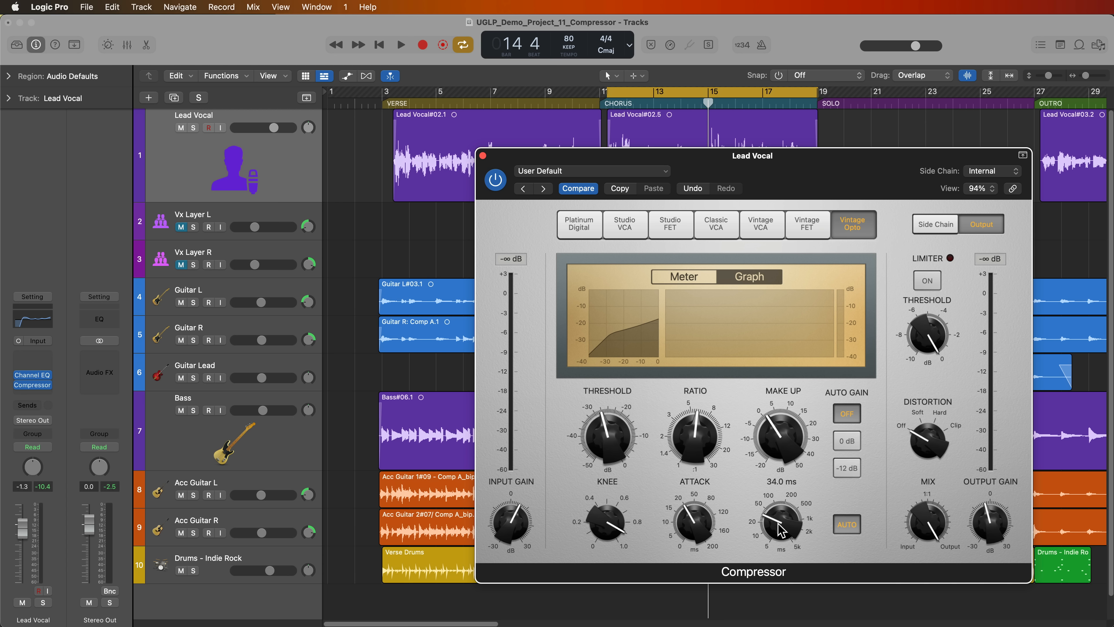
{"action": "key", "text": "s"}
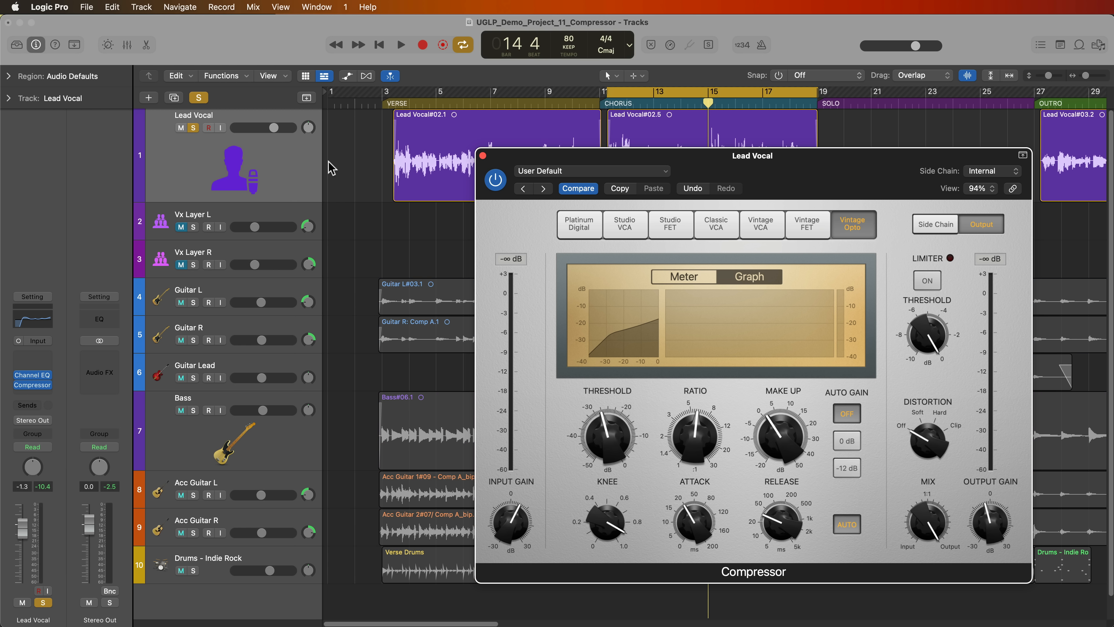
{"action": "key", "text": "s"}
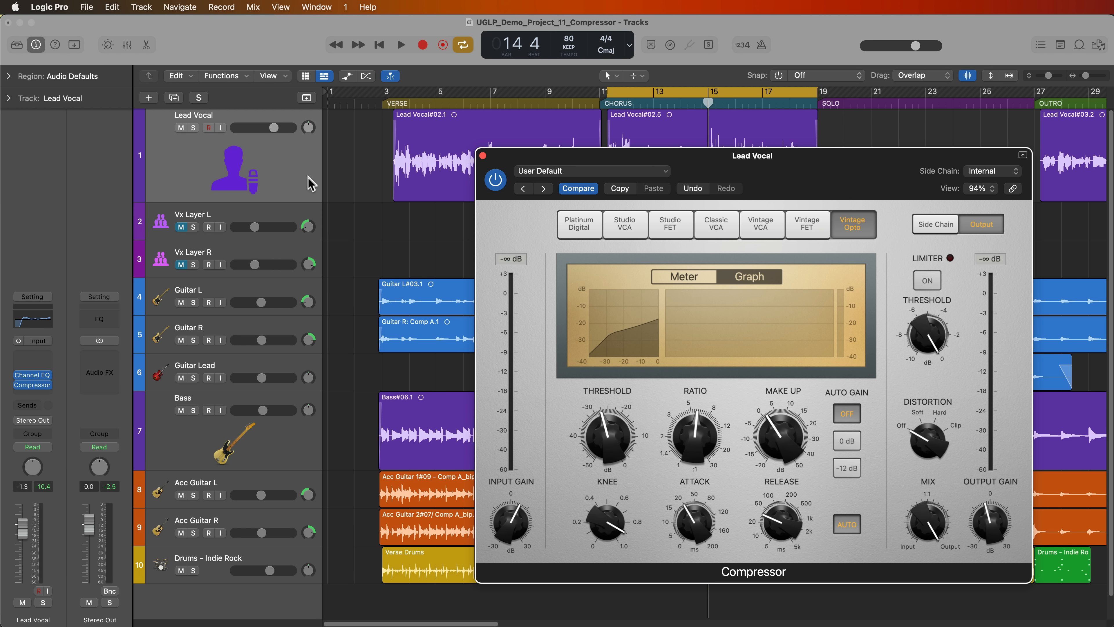
{"action": "key", "text": "s"}
{"action": "key", "text": "space"}
- Raise the vocal compressor's release to 330.0 ms during playback
{"action": "left_click_drag", "start_coordinate": [780, 524], "coordinate": [781, 523]}
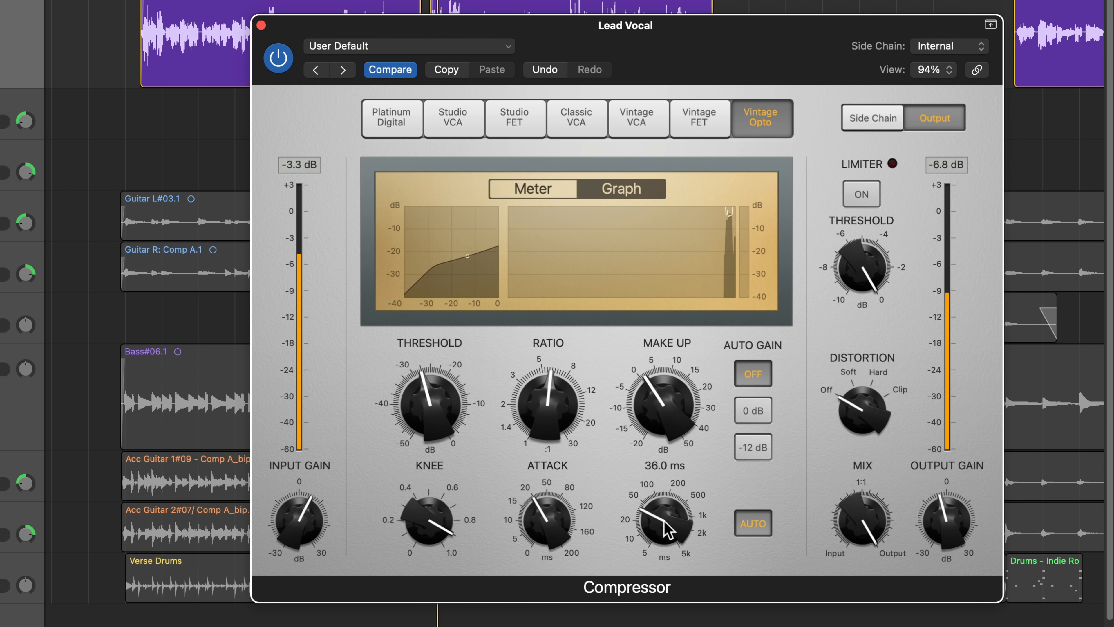
{"action": "left_click_drag", "start_coordinate": [668, 530], "coordinate": [667, 527]}
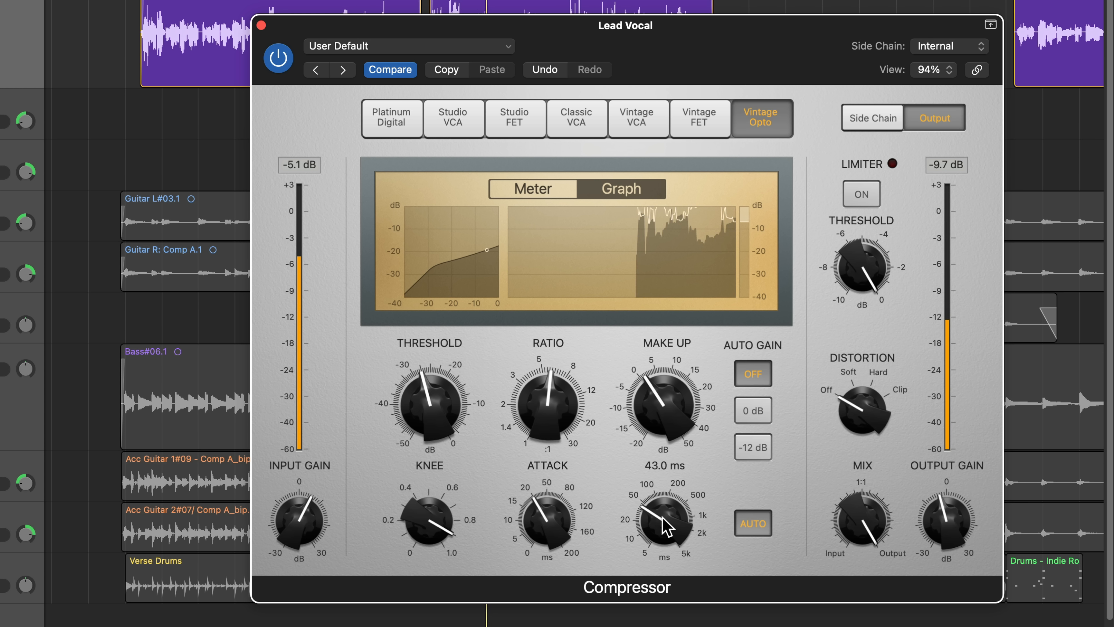
{"action": "left_click_drag", "start_coordinate": [667, 527], "coordinate": [678, 480]}
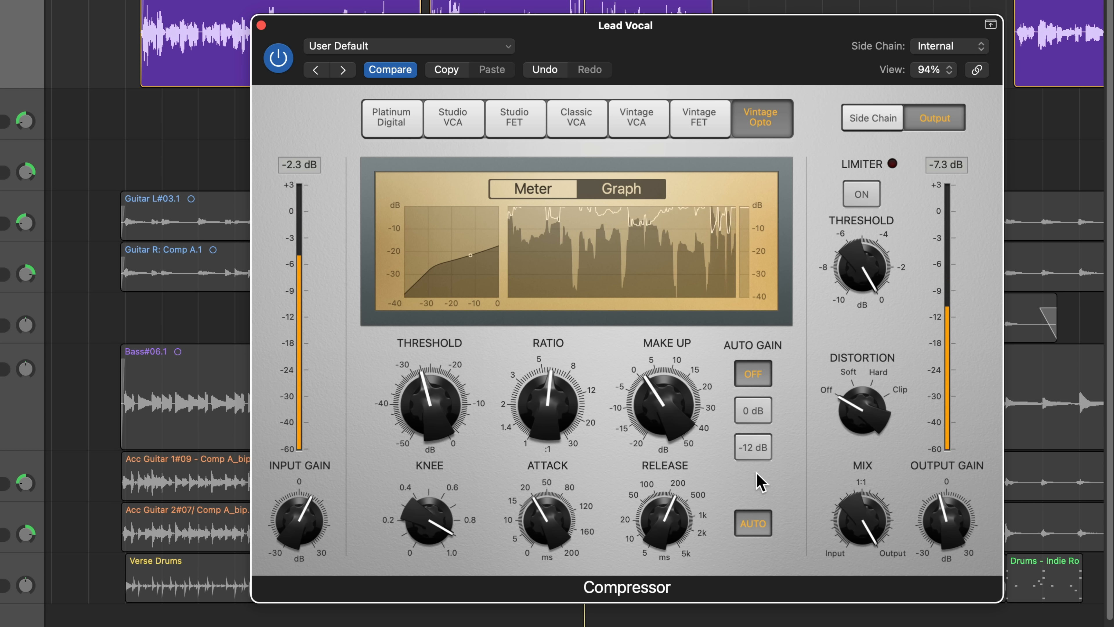
{"action": "left_click_drag", "start_coordinate": [666, 523], "coordinate": [666, 520]}
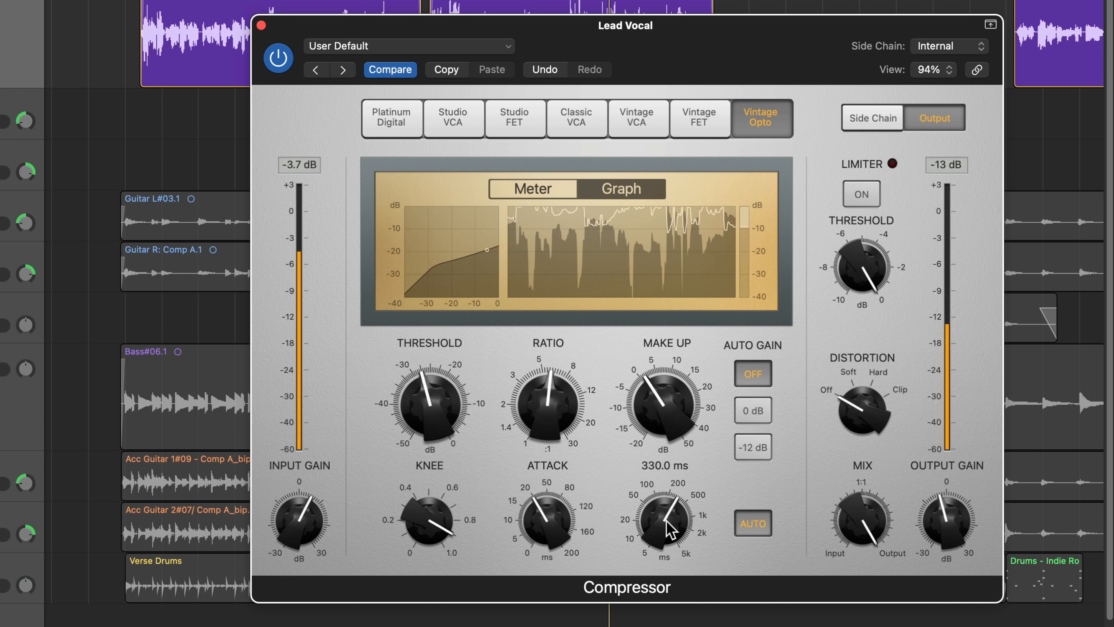
- Unsolo the Lead Vocal during playback, fine-tune the make-up gain and set the output gain to -1.0 dB
{"action": "key", "text": "ctrl+s"}
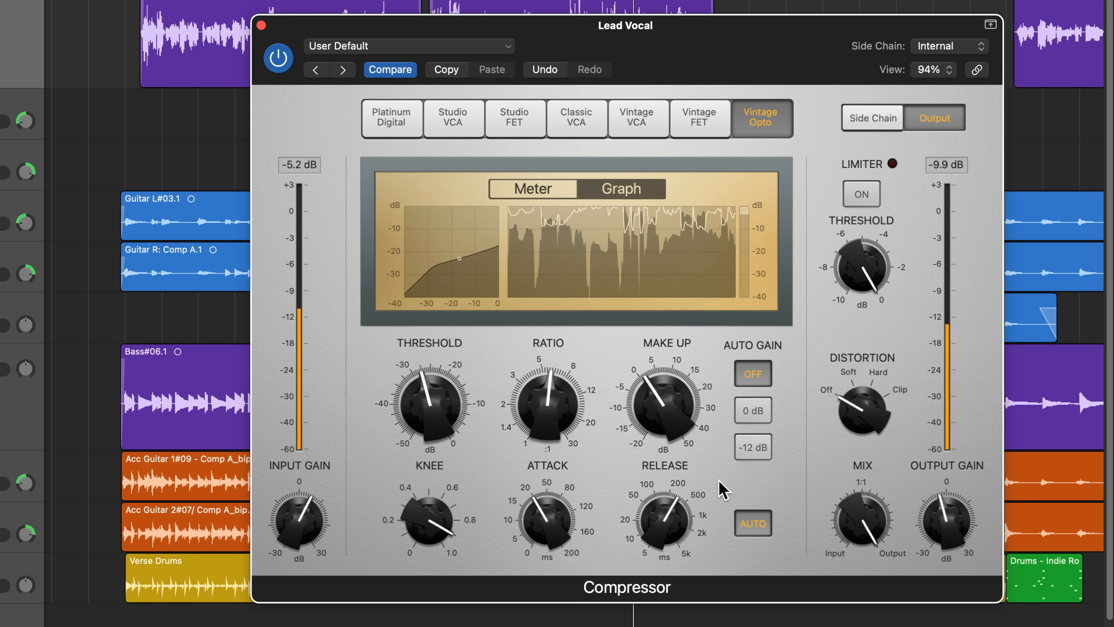
{"action": "mouse_move", "coordinate": [982, 491]}
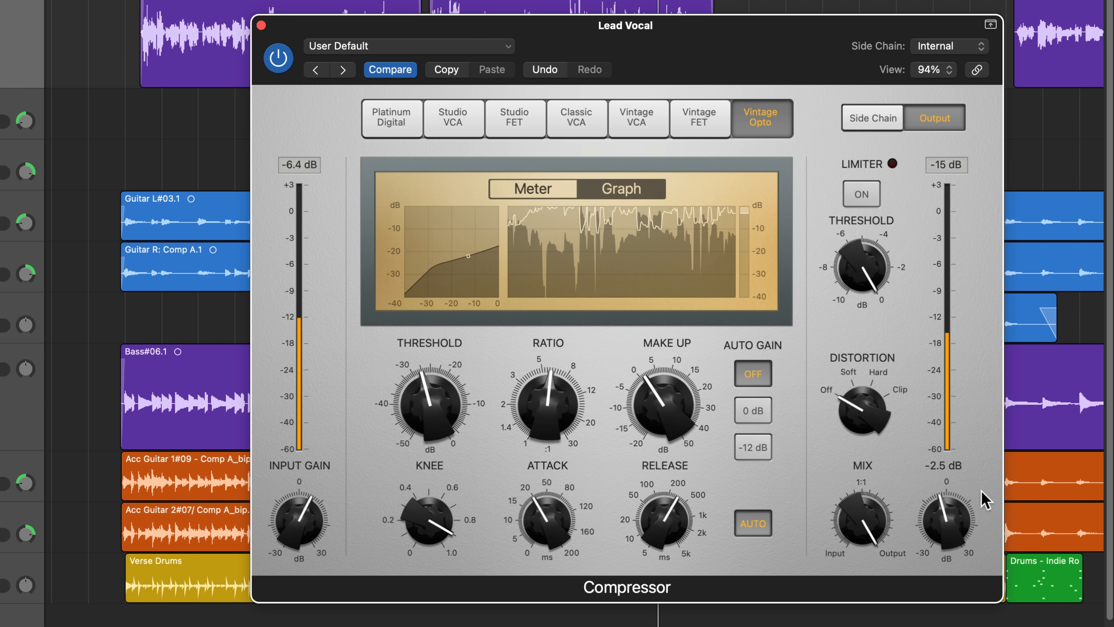
{"action": "left_click_drag", "start_coordinate": [958, 515], "coordinate": [957, 514]}
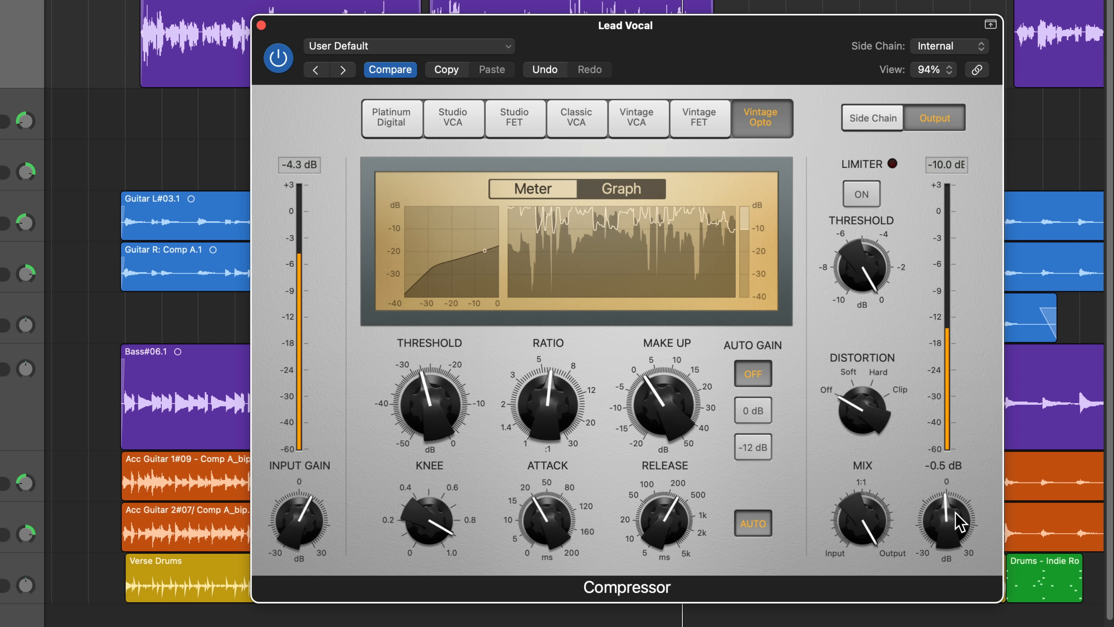
{"action": "left_click_drag", "start_coordinate": [658, 397], "coordinate": [658, 398]}
{"action": "left_click_drag", "start_coordinate": [947, 530], "coordinate": [949, 539]}
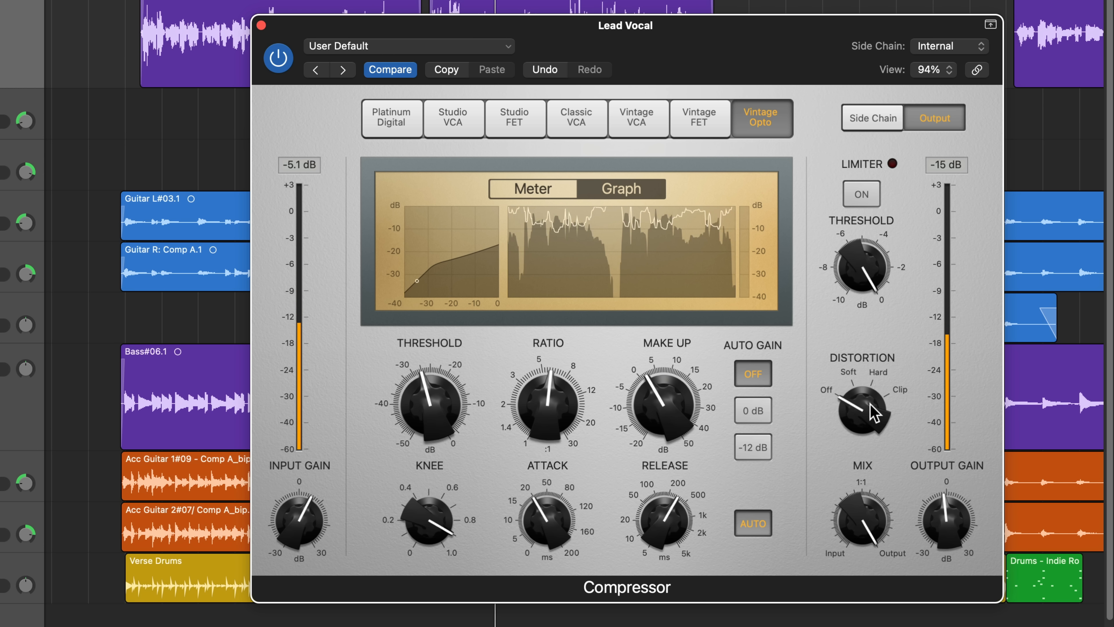
- Try Soft distortion on the vocal compressor and turn the distortion back off
{"action": "left_click_drag", "start_coordinate": [871, 404], "coordinate": [873, 398]}
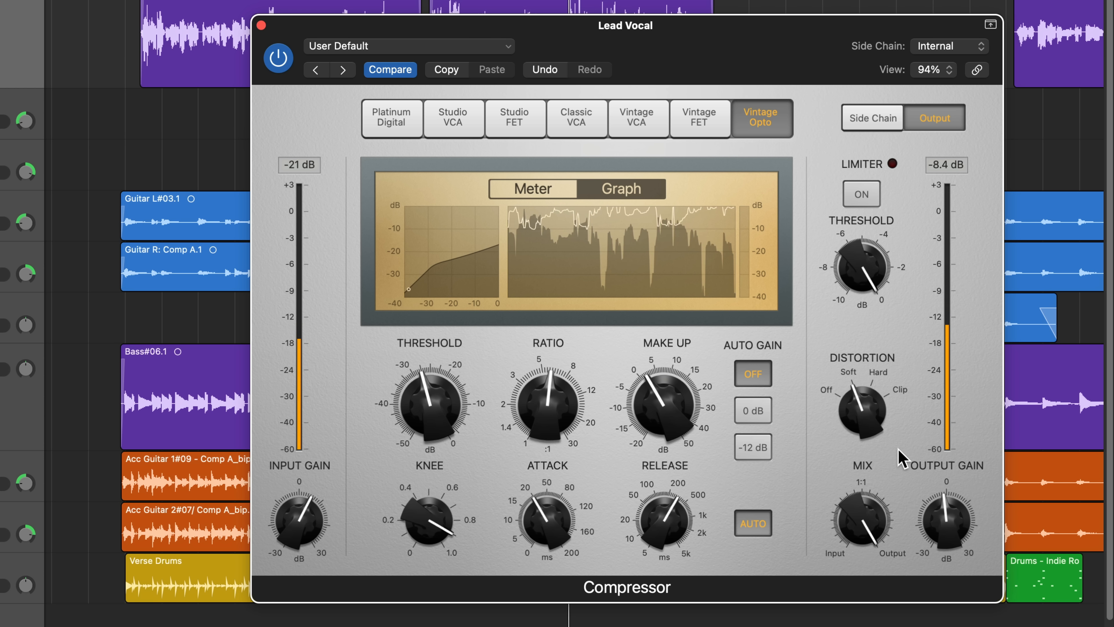
{"action": "left_click_drag", "start_coordinate": [876, 428], "coordinate": [868, 437]}
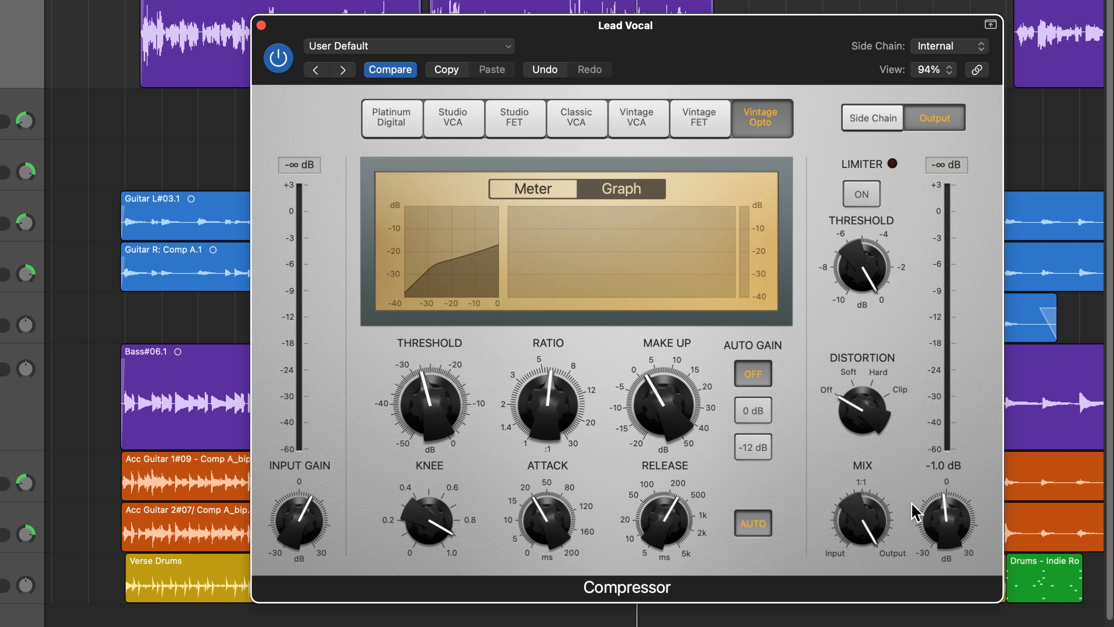
- Select all Lead Vocal regions and bounce them in place to a new track, leaving the source and keeping normalization off
{"action": "left_click", "coordinate": [468, 148]}
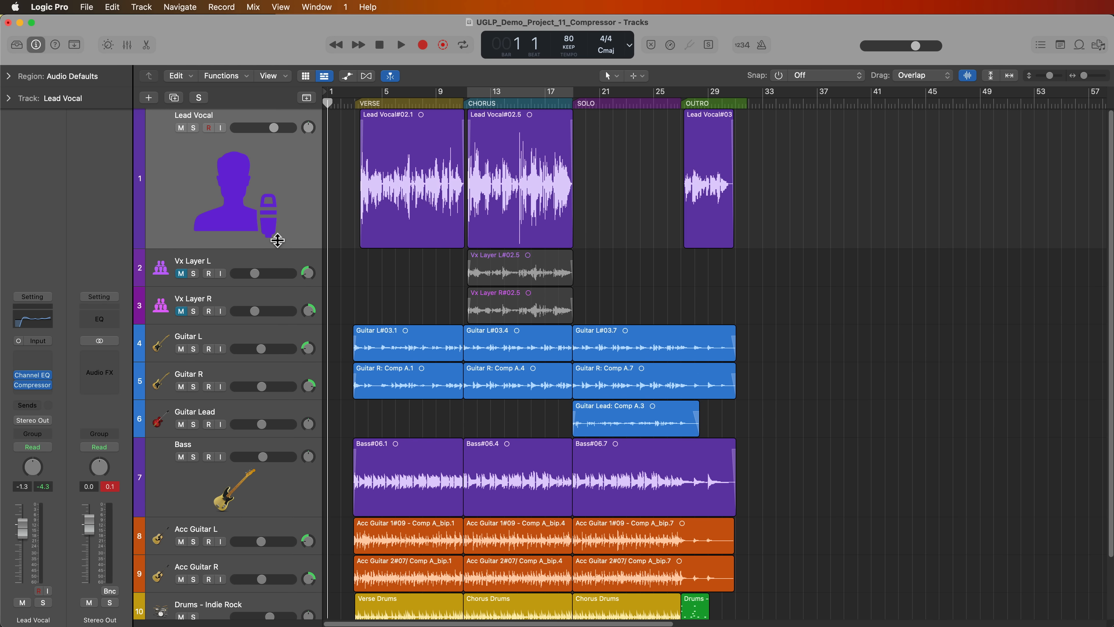
{"action": "left_click", "coordinate": [234, 175]}
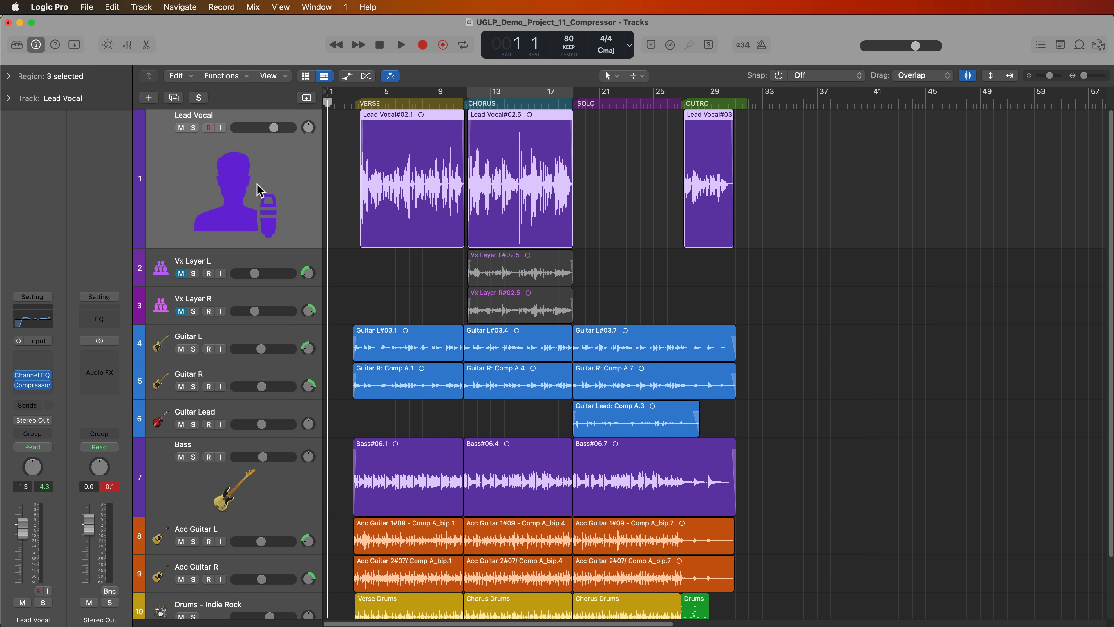
{"action": "key", "text": "ctrl+b"}
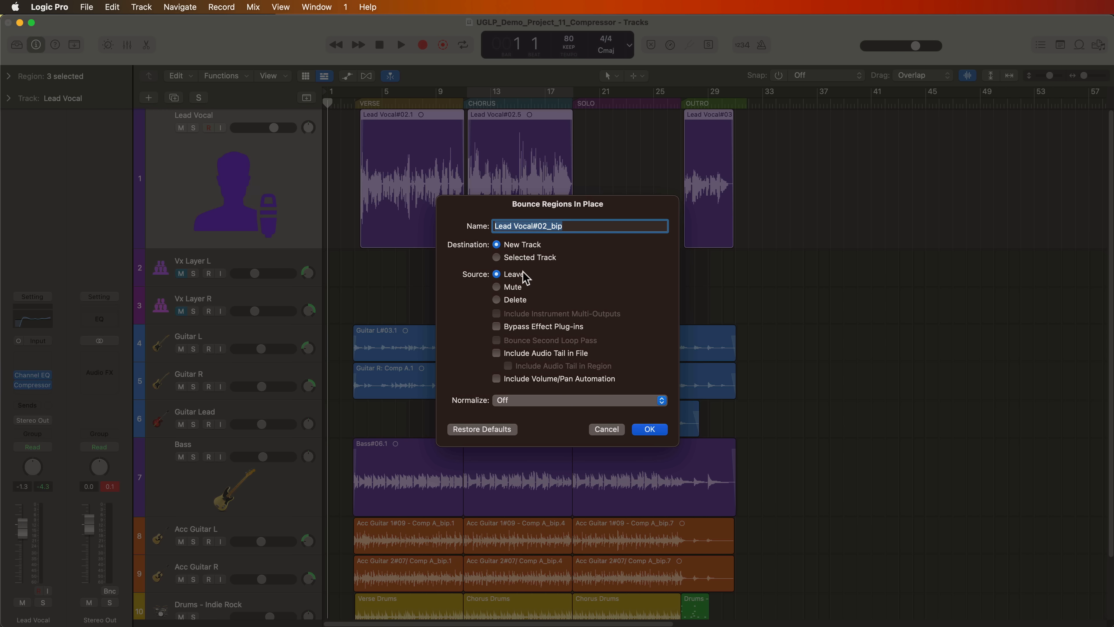
{"action": "left_click", "coordinate": [650, 429]}
- Compare the original Lead Vocal waveform with the bounced version closely around bars 14 to 16 of the chorus
{"action": "left_click", "coordinate": [521, 104]}
{"action": "key", "text": "super+Right"}
{"action": "key", "text": "super+Right"}
{"action": "key", "text": "super+Right"}
{"action": "key", "text": "super+Right"}
{"action": "key", "text": "super+Right"}
{"action": "scroll", "coordinate": [677, 284], "scroll_direction": "left", "scroll_amount": 4}
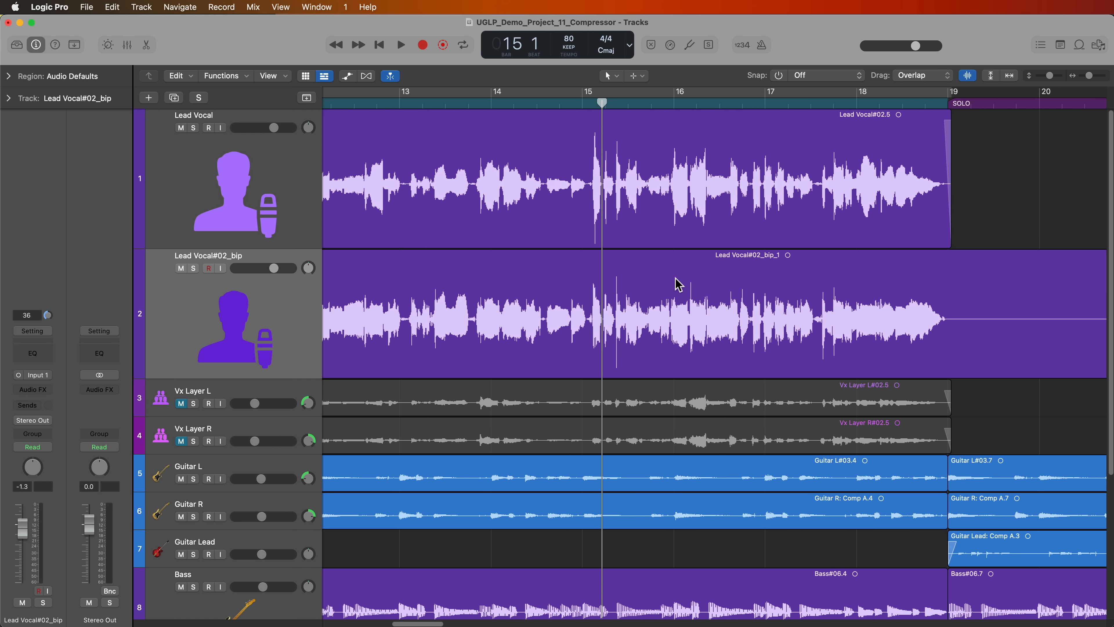
{"action": "key", "text": "super+Right"}
{"action": "key", "text": "super+Right"}
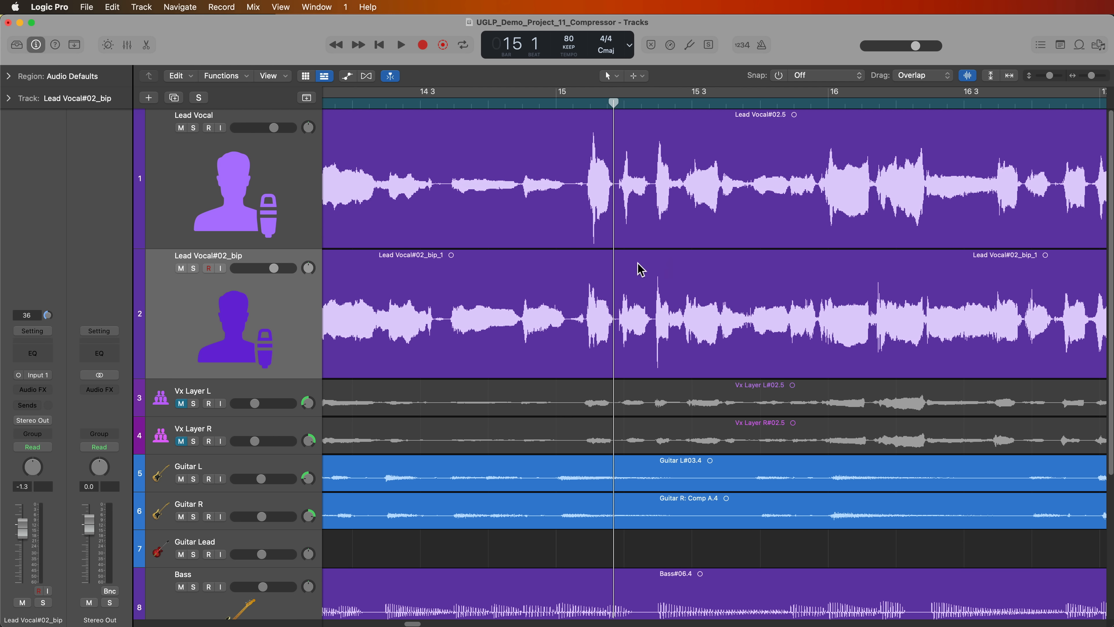
{"action": "scroll", "coordinate": [642, 269], "scroll_direction": "left", "scroll_amount": 6}
{"action": "left_click", "coordinate": [617, 102]}
{"action": "scroll", "coordinate": [615, 132], "scroll_direction": "right", "scroll_amount": 2}
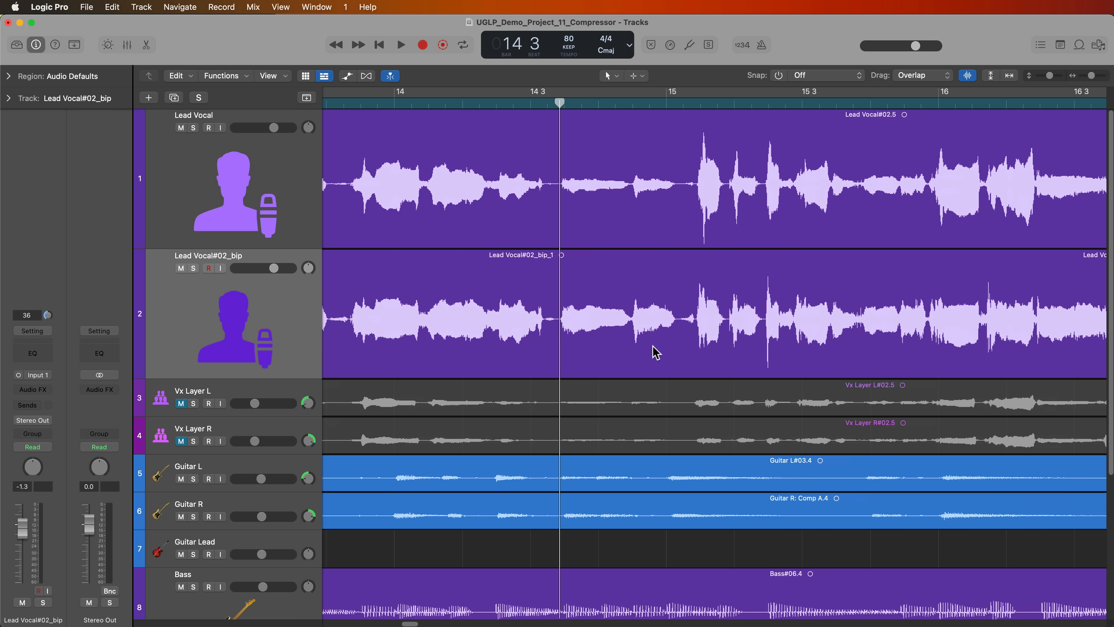
{"action": "scroll", "coordinate": [655, 351], "scroll_direction": "left", "scroll_amount": 5}
{"action": "scroll", "coordinate": [655, 351], "scroll_direction": "right", "scroll_amount": 7}
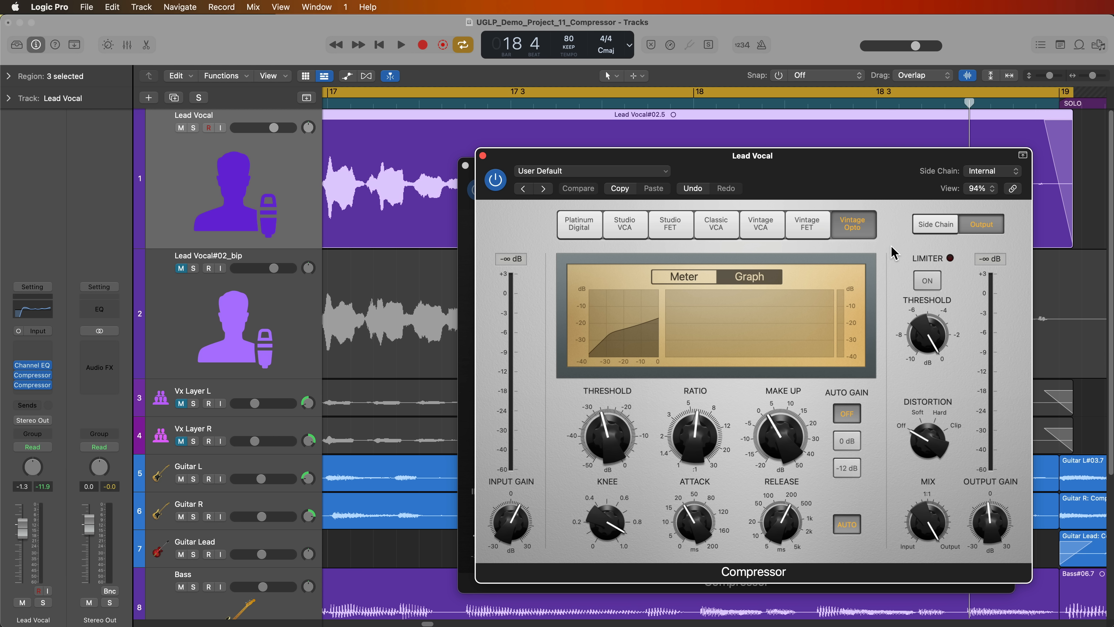
- Close the Vintage Opto compressor, lower the Studio FET compressor's ratio to 4.8:1 during playback, and stop to review its threshold, attack and release
{"action": "left_click", "coordinate": [483, 155]}
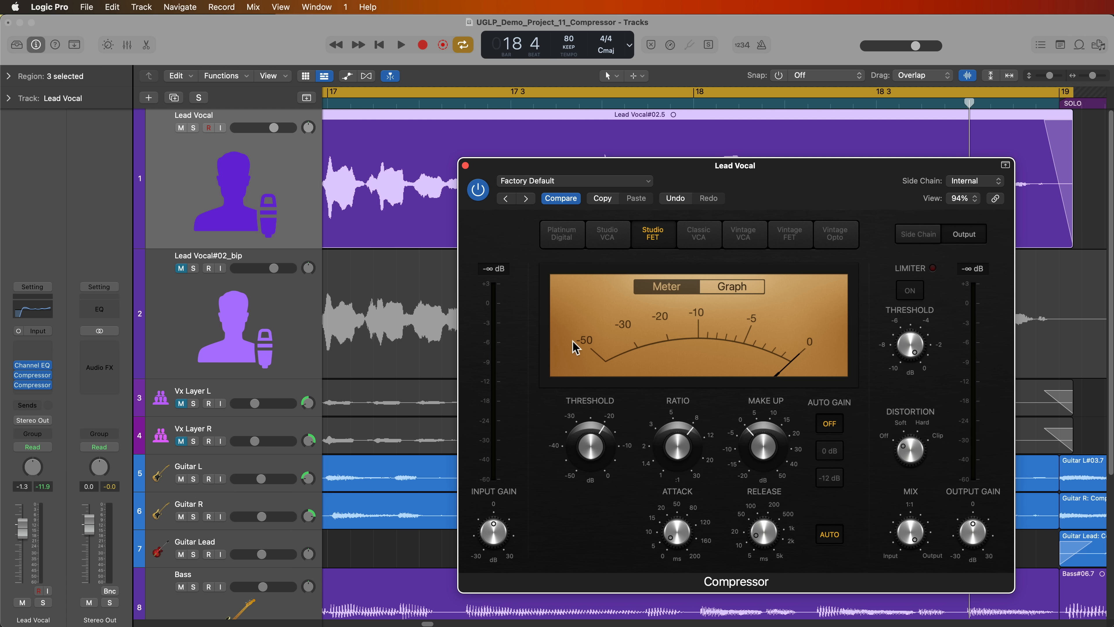
{"action": "mouse_move", "coordinate": [641, 417]}
{"action": "key", "text": "space"}
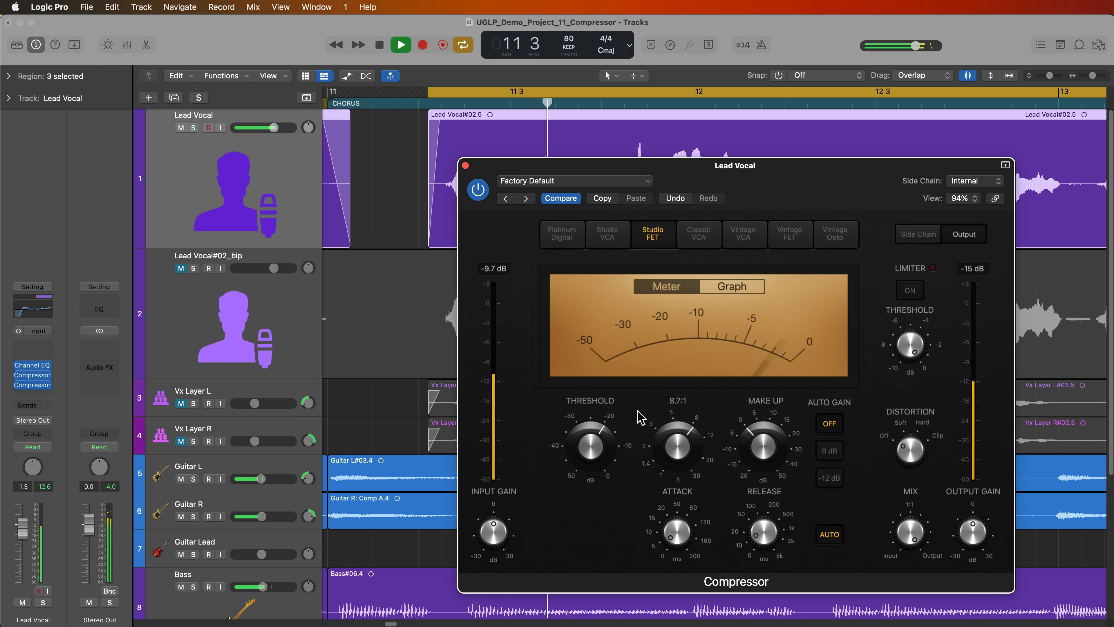
{"action": "left_click_drag", "start_coordinate": [657, 446], "coordinate": [655, 478]}
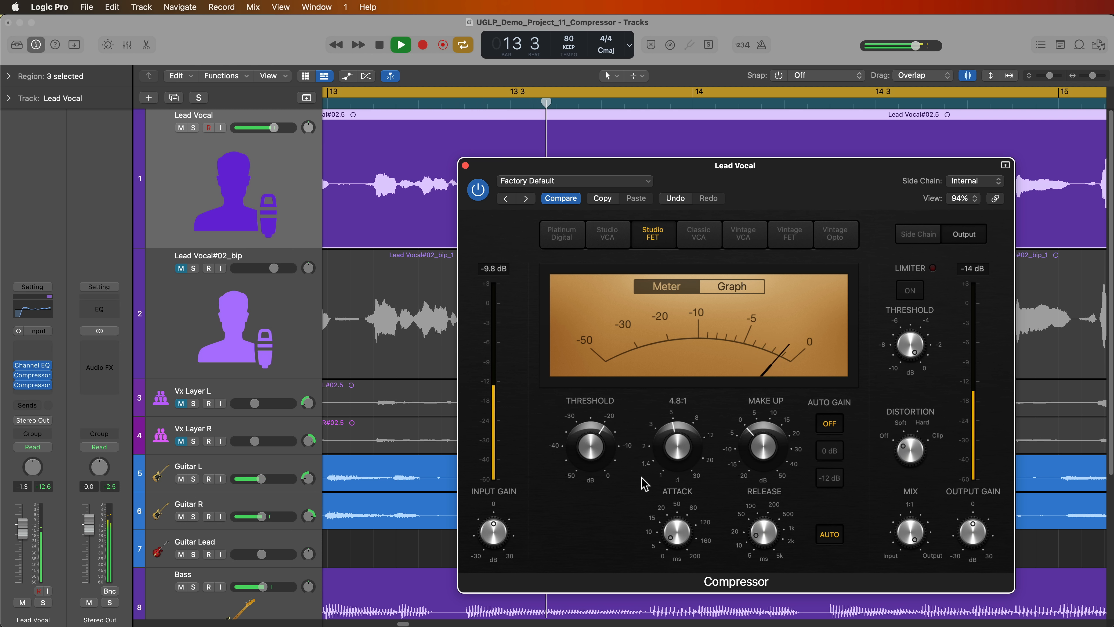
{"action": "key", "text": "space"}
{"action": "left_click", "coordinate": [601, 445]}
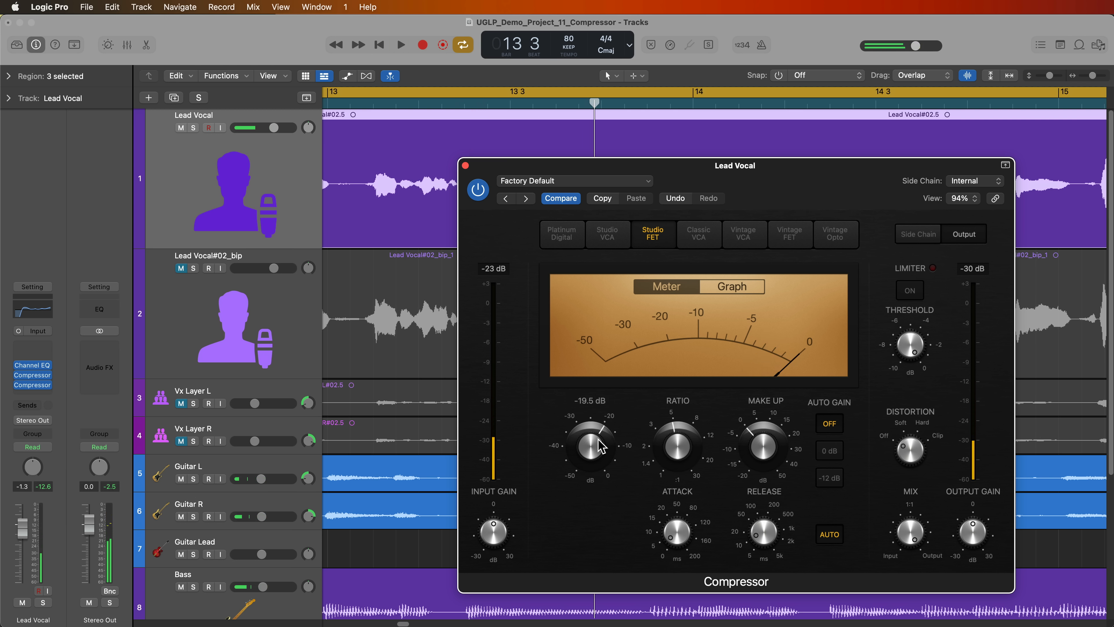
{"action": "mouse_move", "coordinate": [680, 538]}
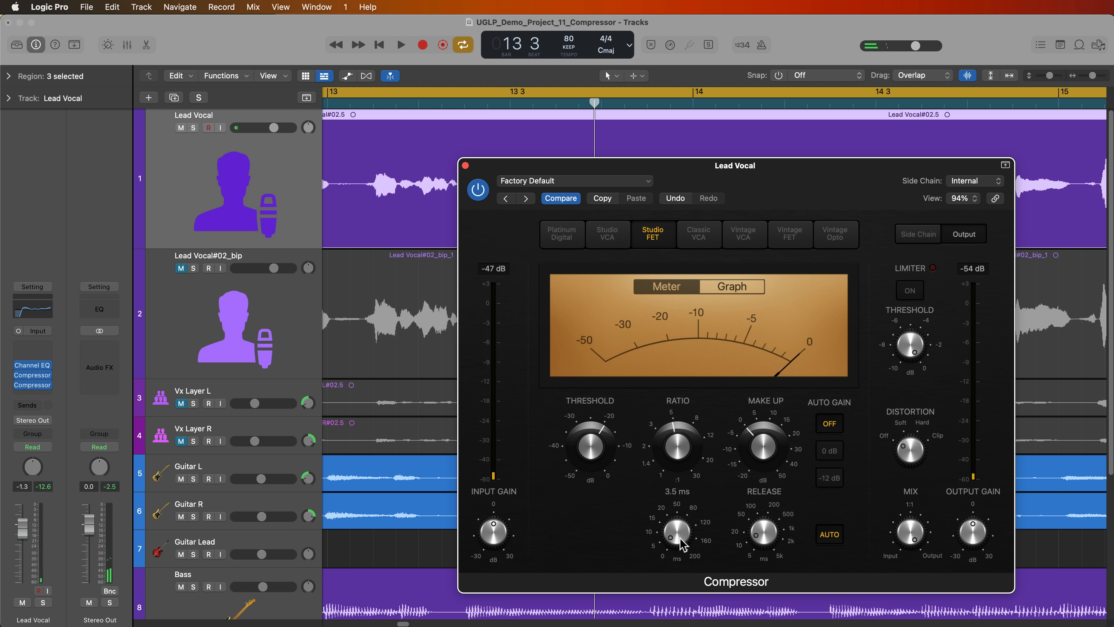
{"action": "mouse_move", "coordinate": [761, 539]}
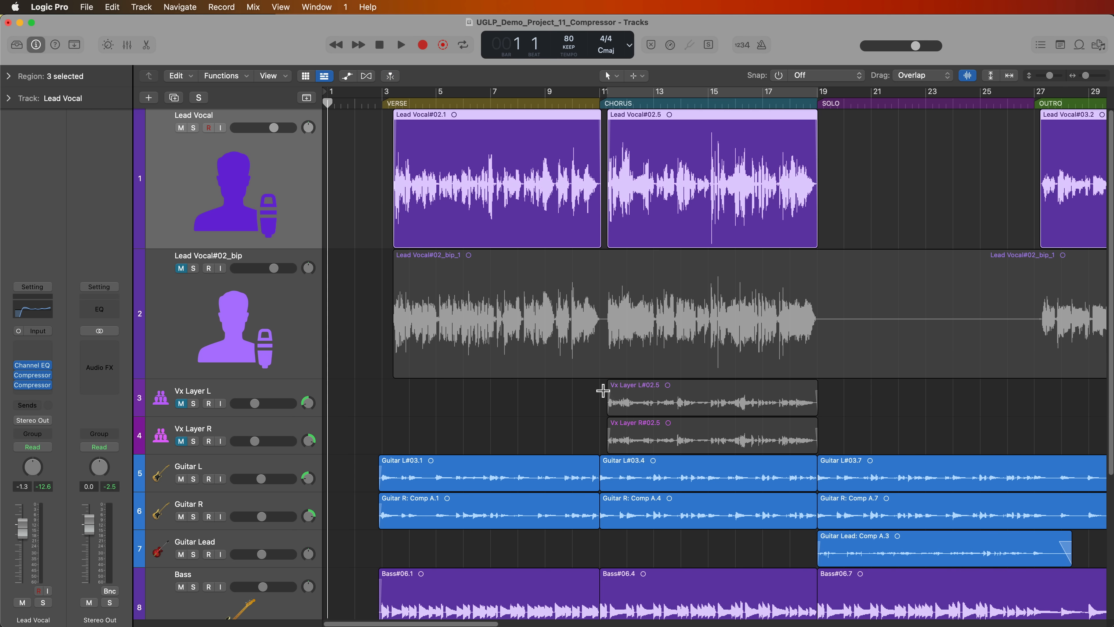
- Bounce the Lead Vocal regions in place to another new track and compare the three vocal waveforms in the chorus
{"action": "left_click", "coordinate": [580, 222]}
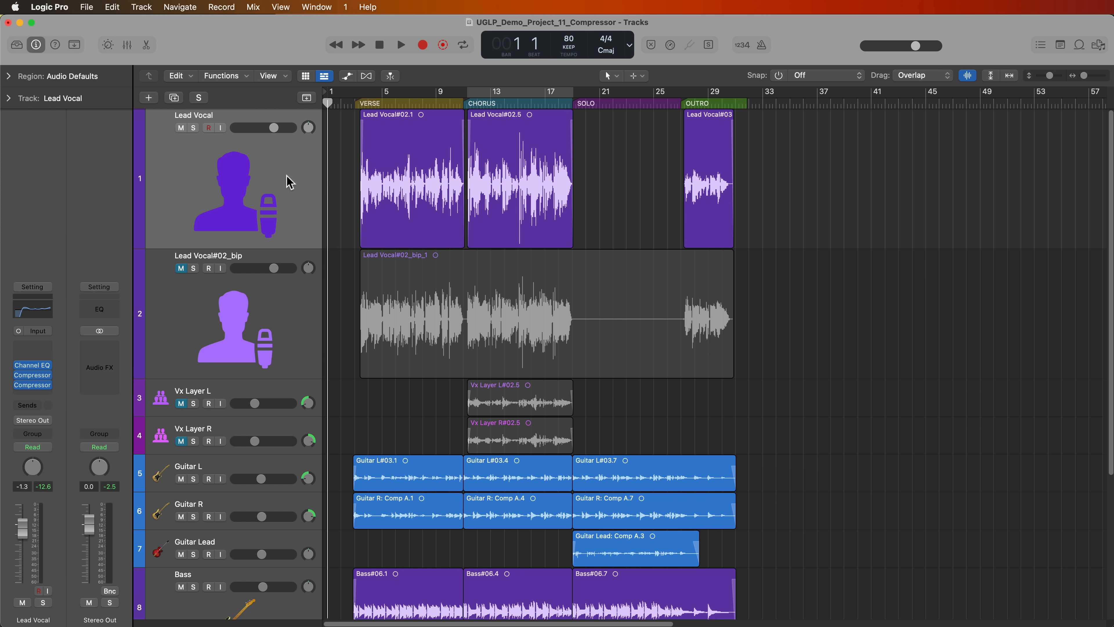
{"action": "left_click", "coordinate": [272, 180]}
{"action": "key", "text": "ctrl+b"}
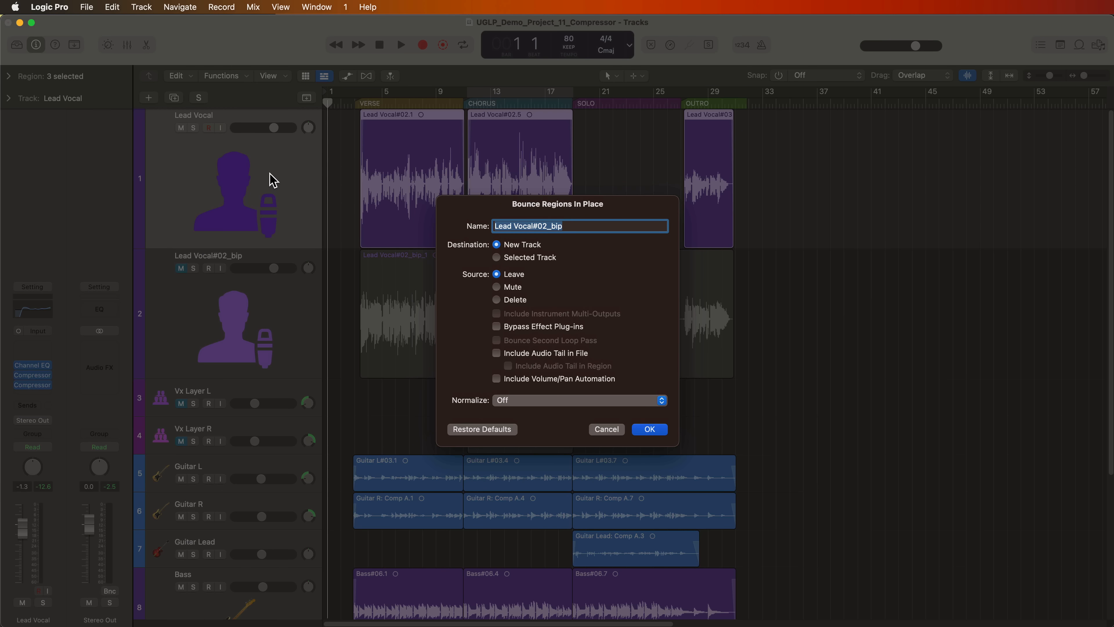
{"action": "key", "text": "Return"}
{"action": "left_click", "coordinate": [510, 104]}
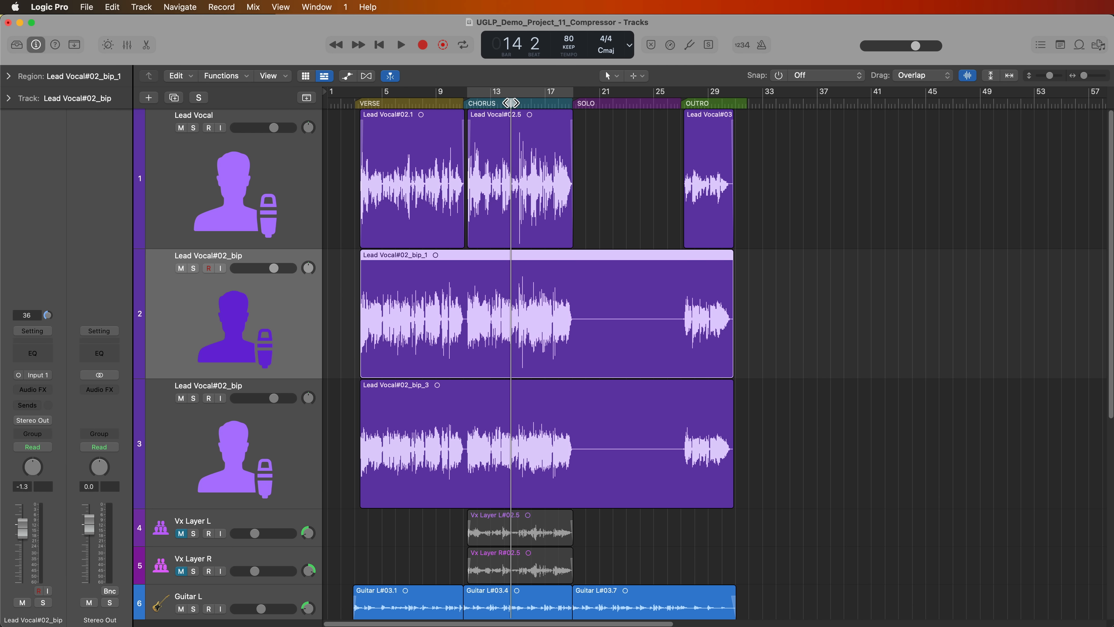
{"action": "scroll", "coordinate": [511, 103], "scroll_direction": "up", "scroll_amount": 6}
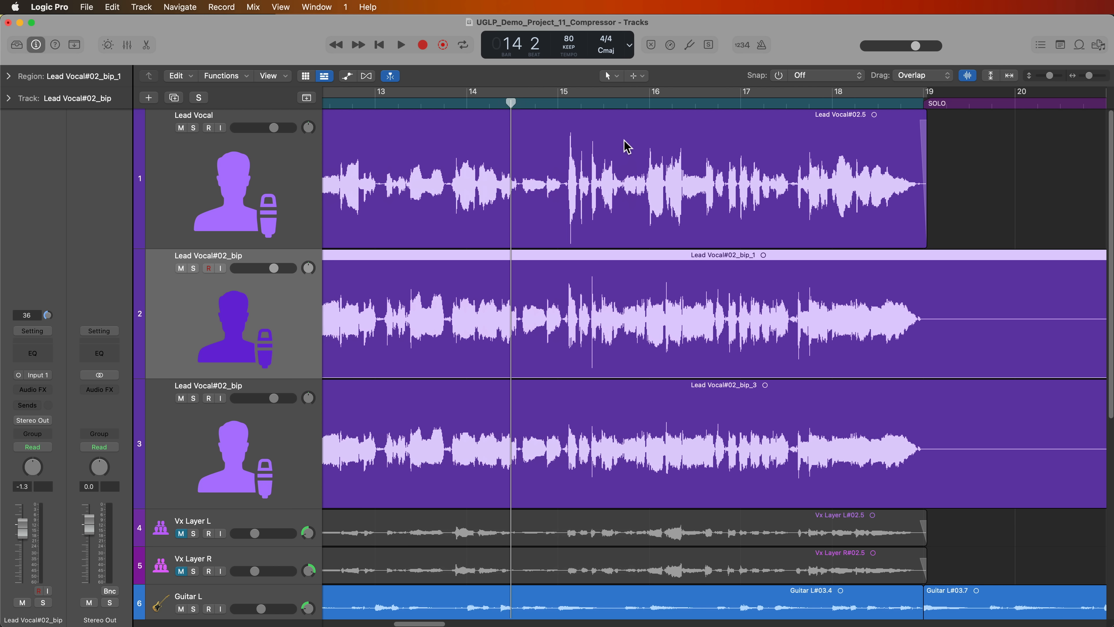
{"action": "scroll", "coordinate": [602, 214], "scroll_direction": "up", "scroll_amount": 4}
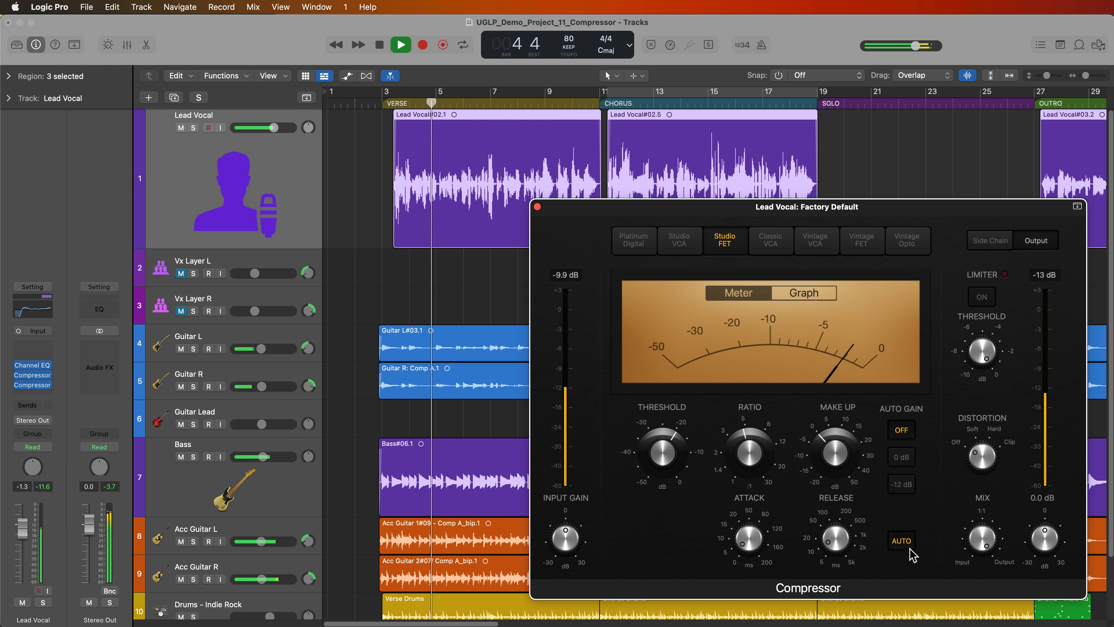
- Raise the Lead Vocal fader to -0.1 dB during playback, stop, and lower the Studio FET compressor's mix below fully compressed
{"action": "left_click_drag", "start_coordinate": [23, 528], "coordinate": [21, 518]}
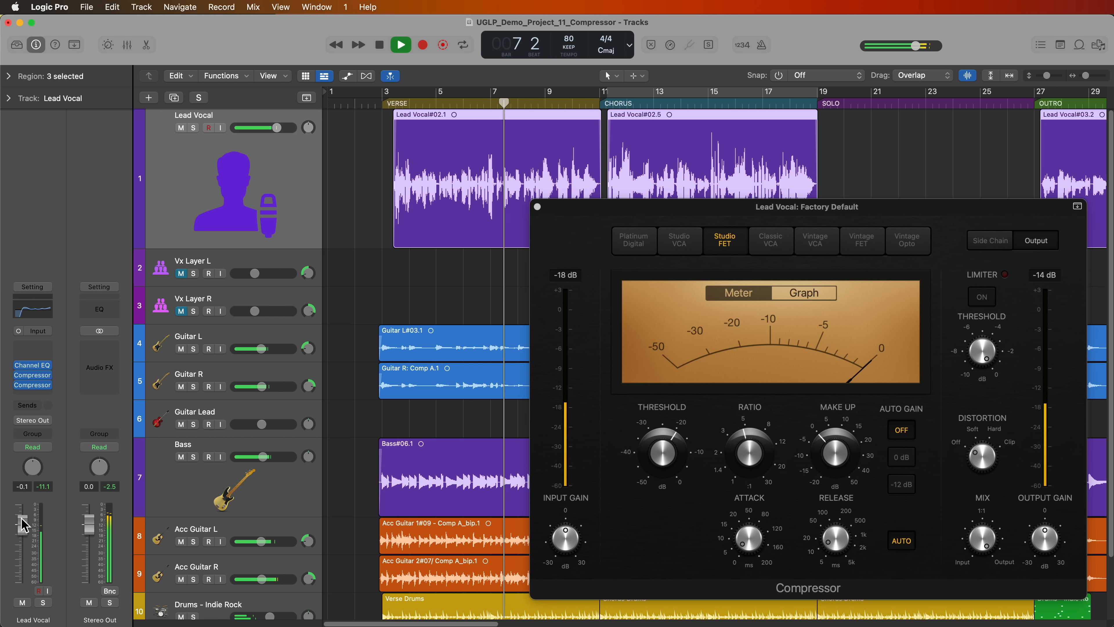
{"action": "key", "text": "space"}
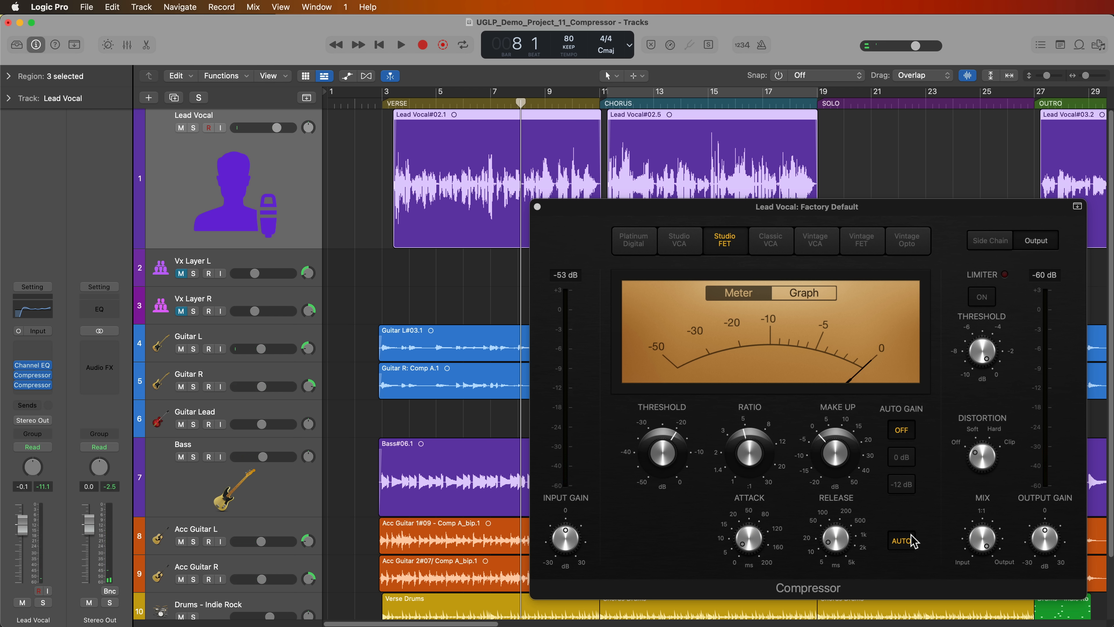
{"action": "left_click_drag", "start_coordinate": [972, 535], "coordinate": [955, 568]}
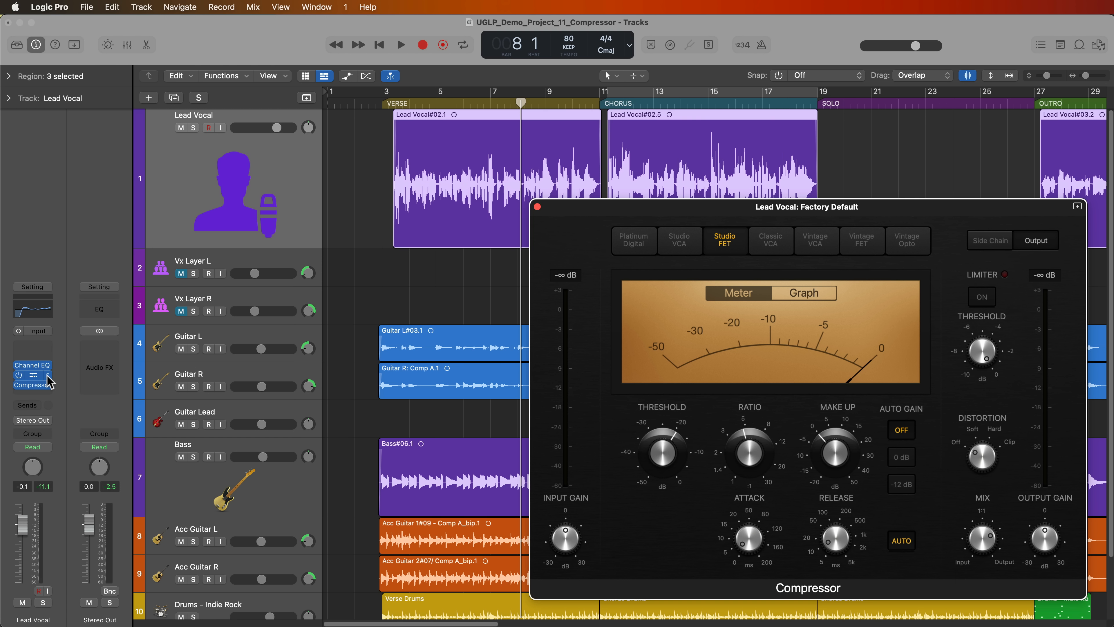
- Set the mix of the Lead Vocal's Vintage Opto compressor to 88.5% and close its window
{"action": "left_click", "coordinate": [39, 376]}
{"action": "left_click_drag", "start_coordinate": [929, 517], "coordinate": [914, 529]}
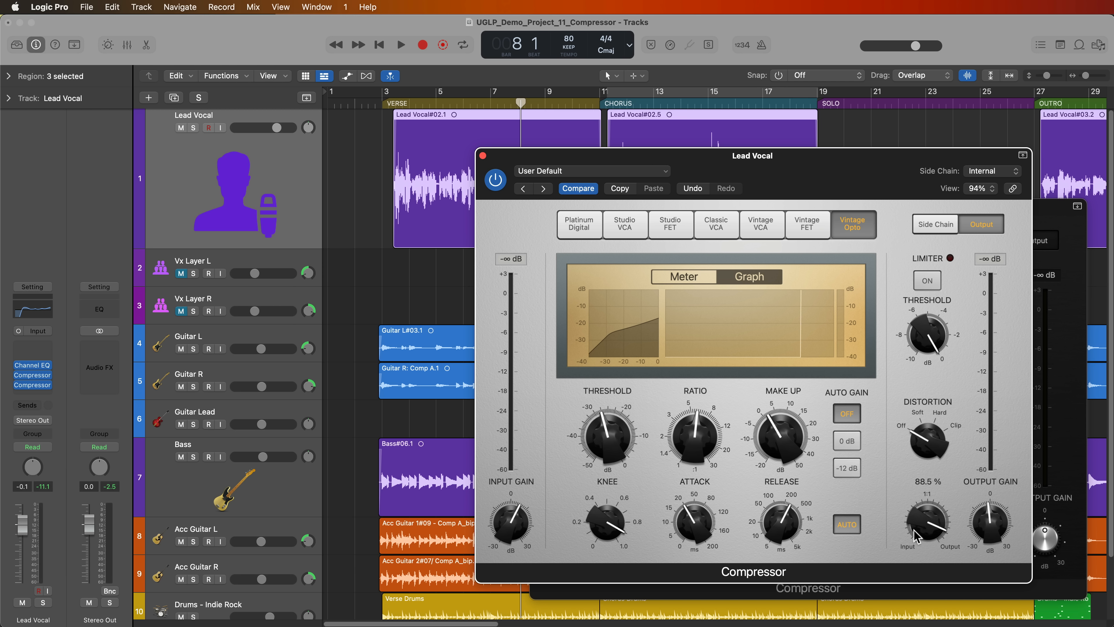
{"action": "left_click", "coordinate": [483, 155]}
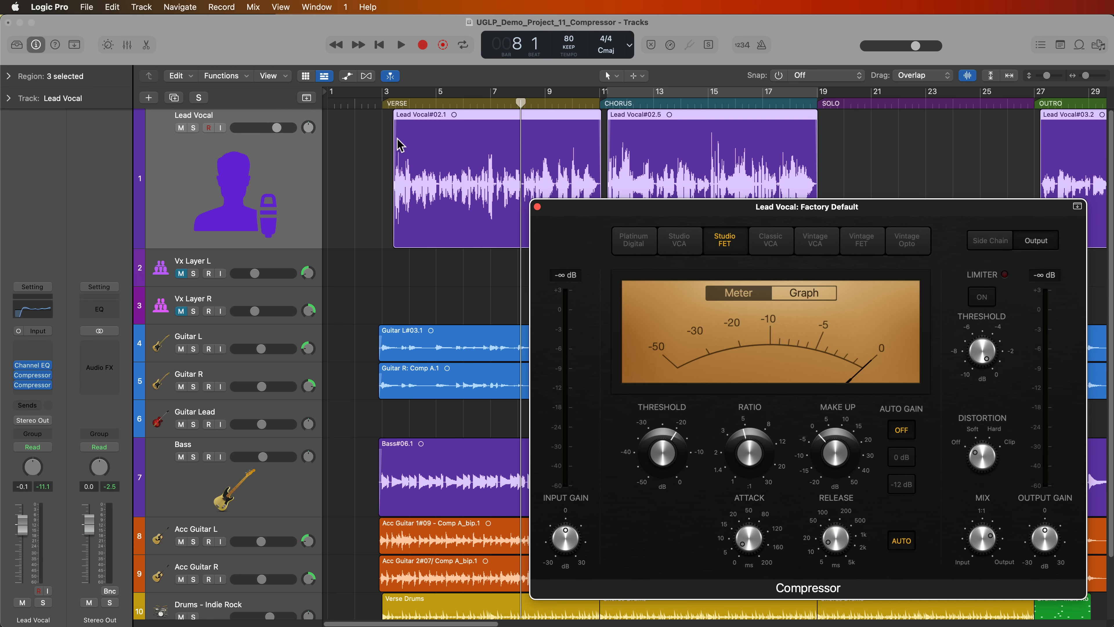
- Play the full mix from the verse through the chorus, fine-tuning the Studio FET compressor's mix and switching its display to Graph
{"action": "left_click", "coordinate": [386, 104]}
{"action": "left_click", "coordinate": [377, 131]}
{"action": "key", "text": "space"}
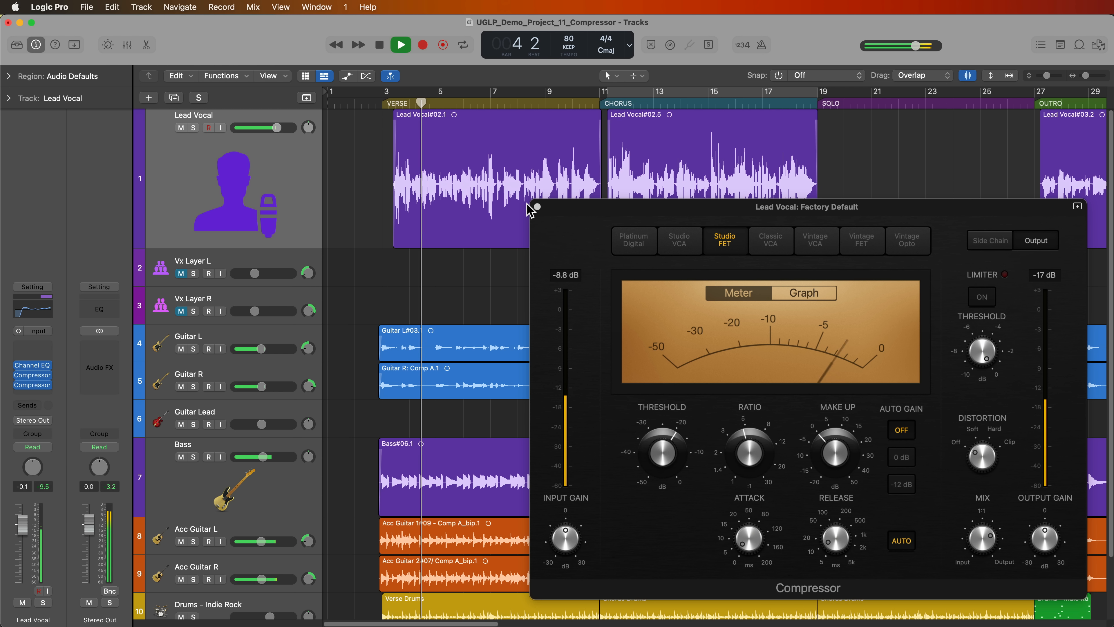
{"action": "left_click_drag", "start_coordinate": [982, 543], "coordinate": [982, 537]}
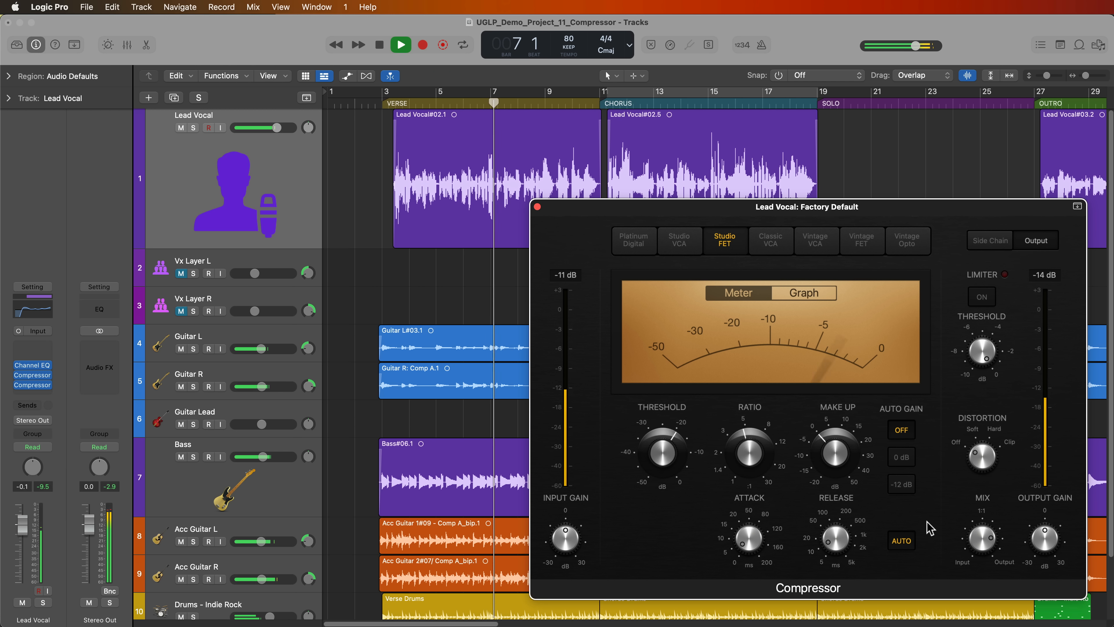
{"action": "mouse_move", "coordinate": [744, 466]}
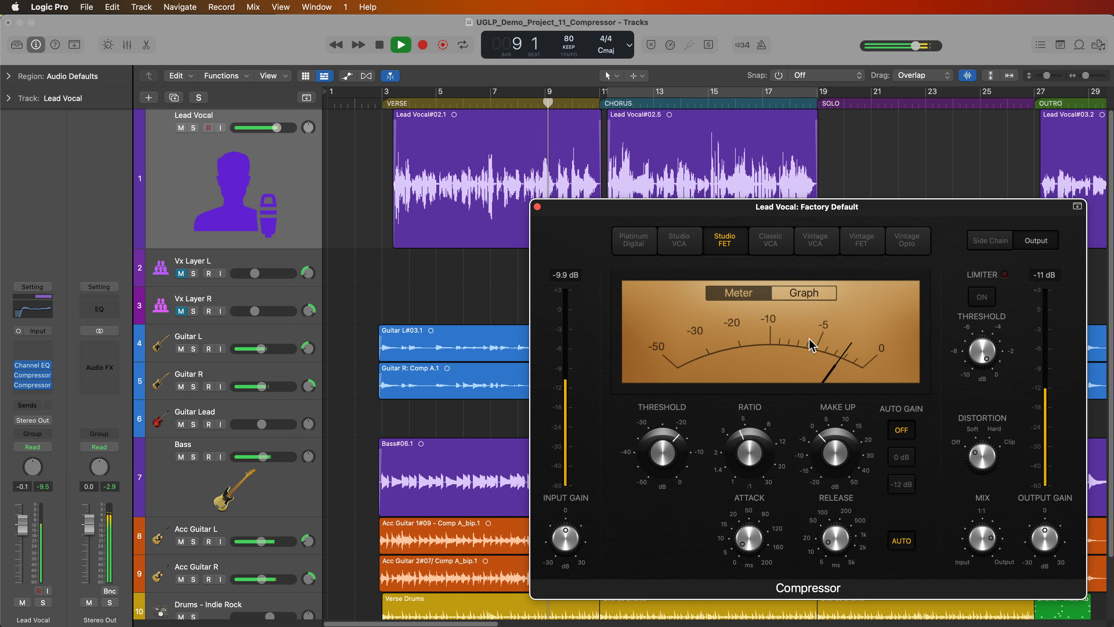
{"action": "left_click", "coordinate": [822, 300]}
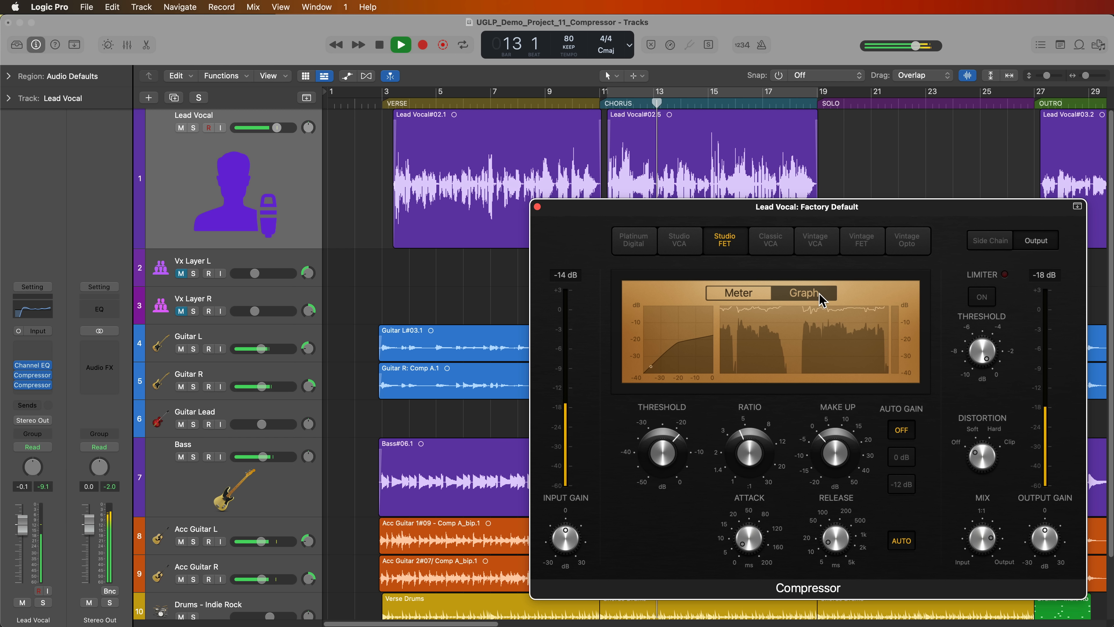
{"action": "mouse_move", "coordinate": [21, 380]}
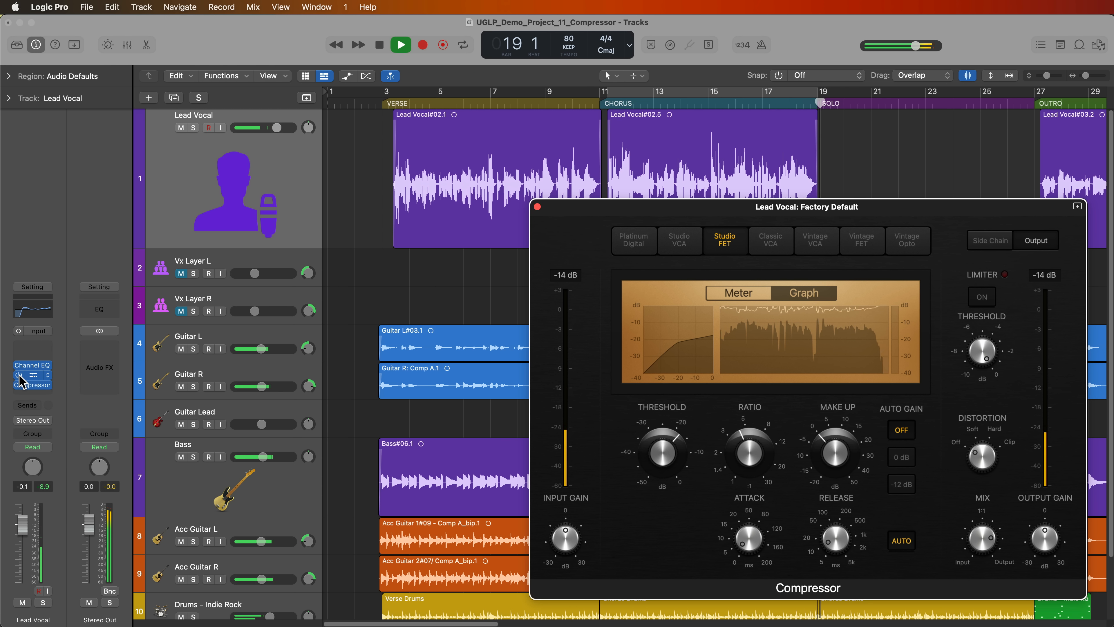
{"action": "key", "text": "space"}
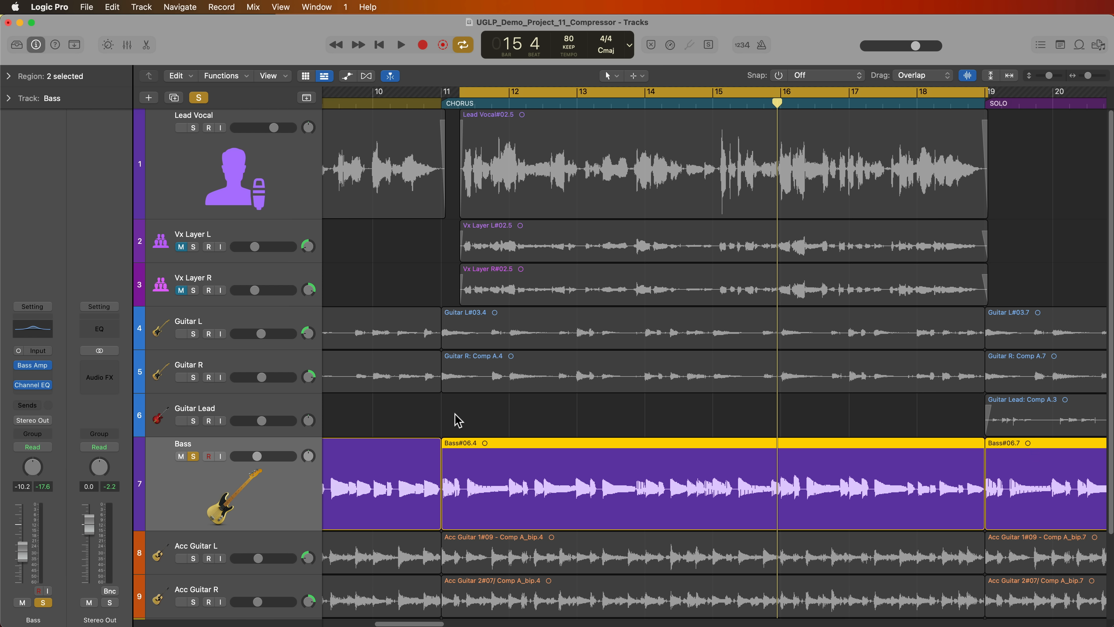
- Examine the Bass waveform in the chorus, and inspect the built-in compressor section of the track's Bass Amp Designer
{"action": "left_click", "coordinate": [456, 420]}
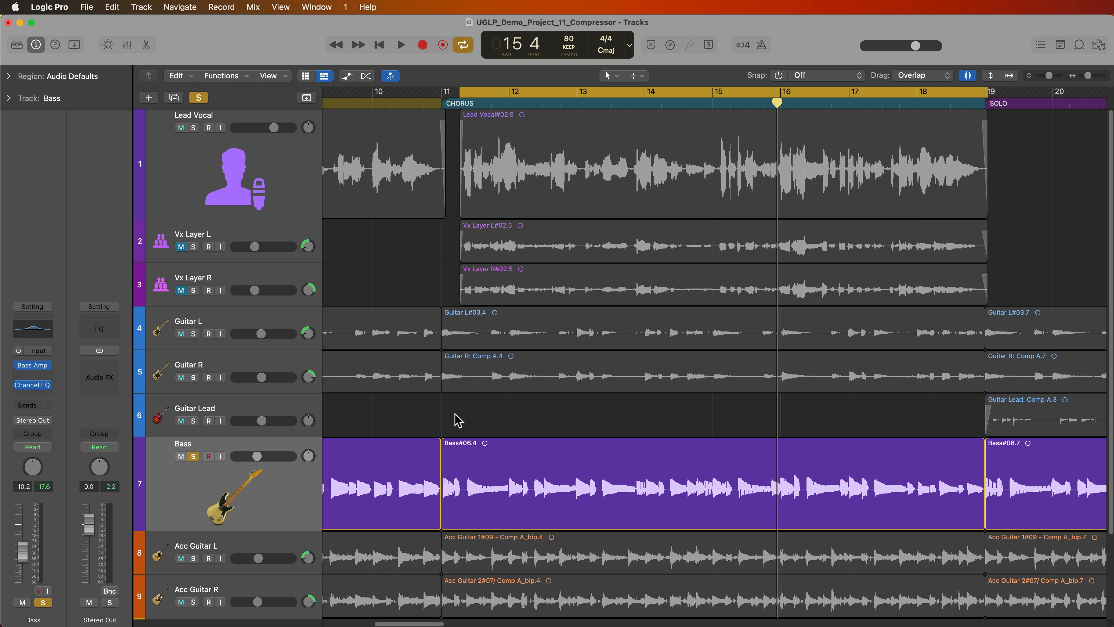
{"action": "key", "text": "z"}
{"action": "key", "text": "z"}
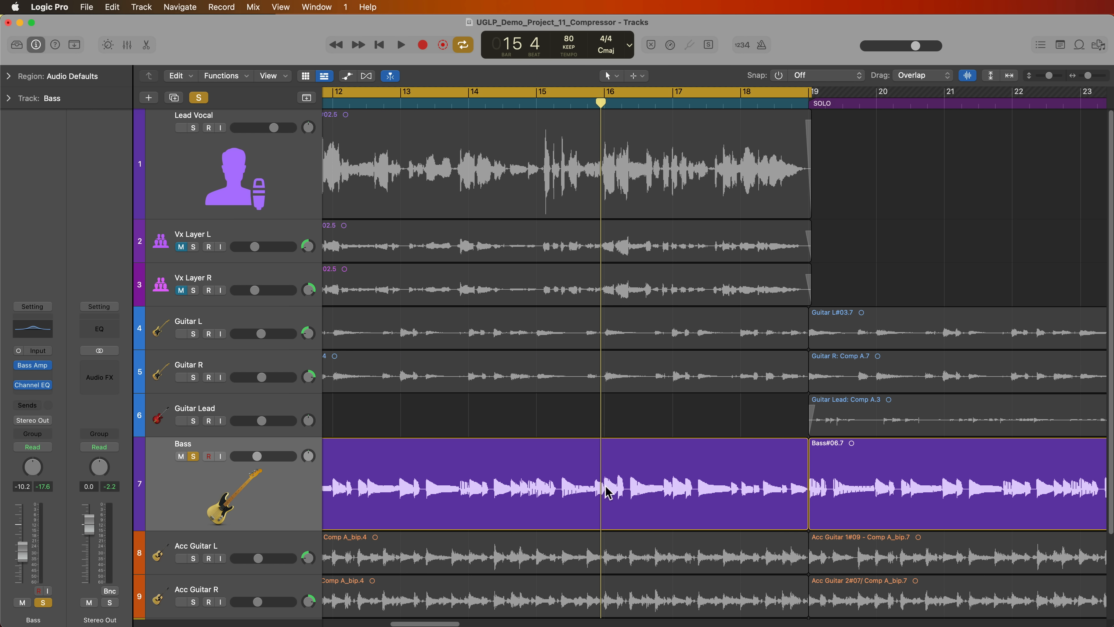
{"action": "scroll", "coordinate": [606, 489], "scroll_direction": "left", "scroll_amount": 3}
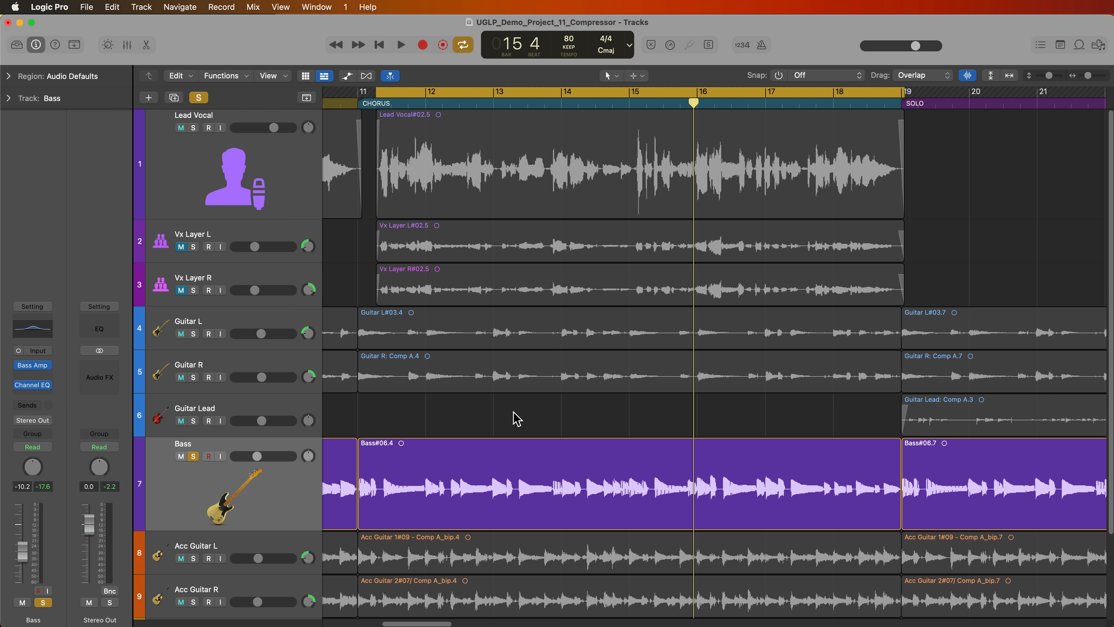
{"action": "left_click", "coordinate": [277, 492]}
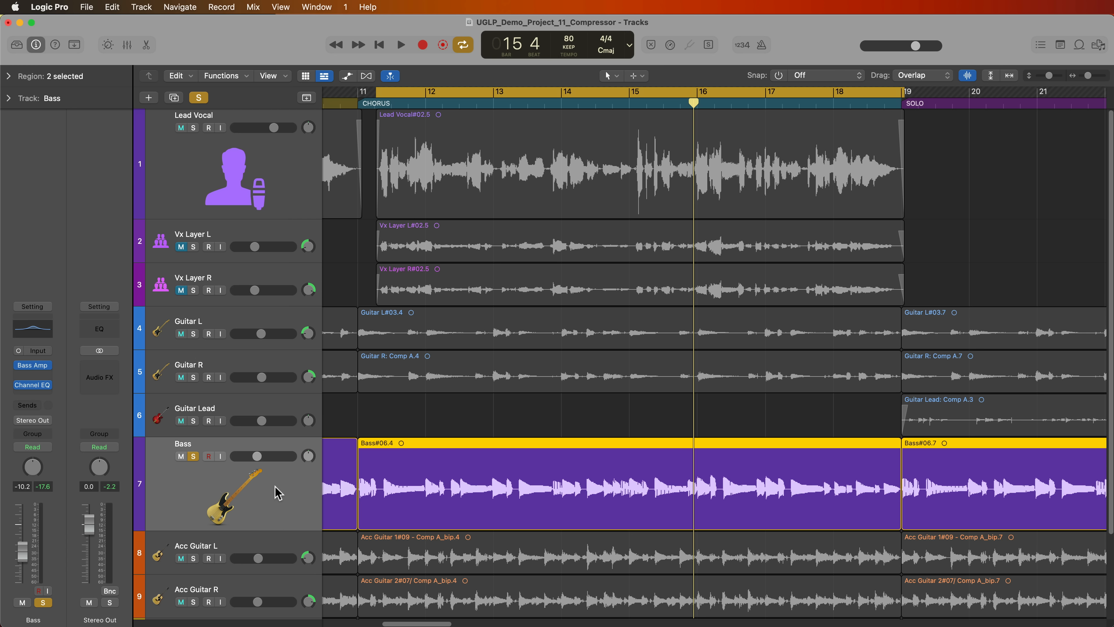
{"action": "left_click", "coordinate": [33, 366]}
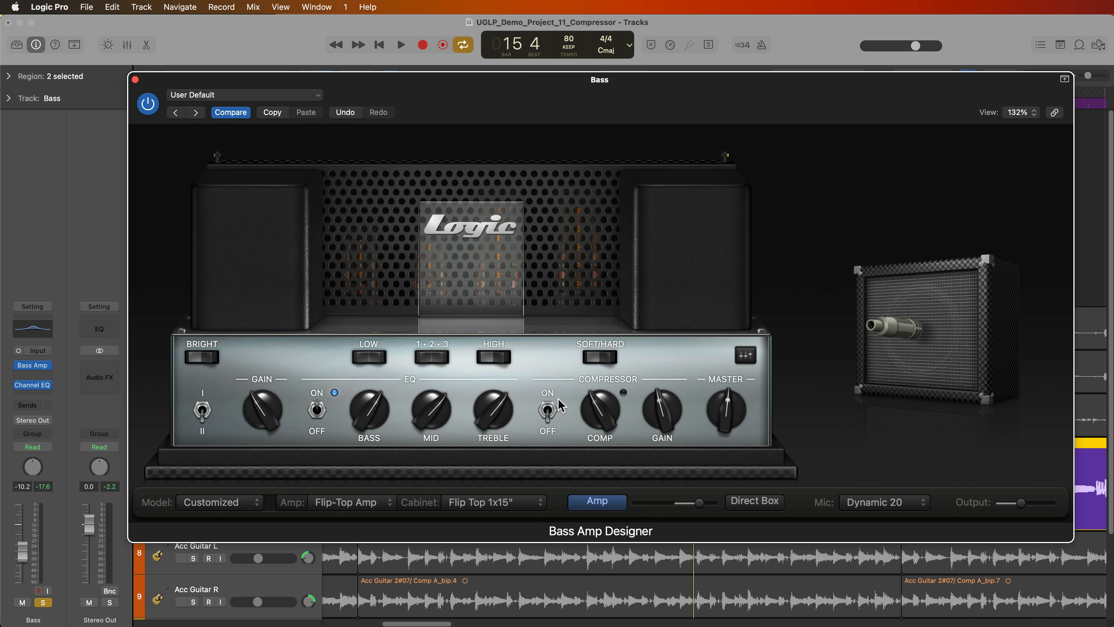
{"action": "left_click", "coordinate": [136, 80]}
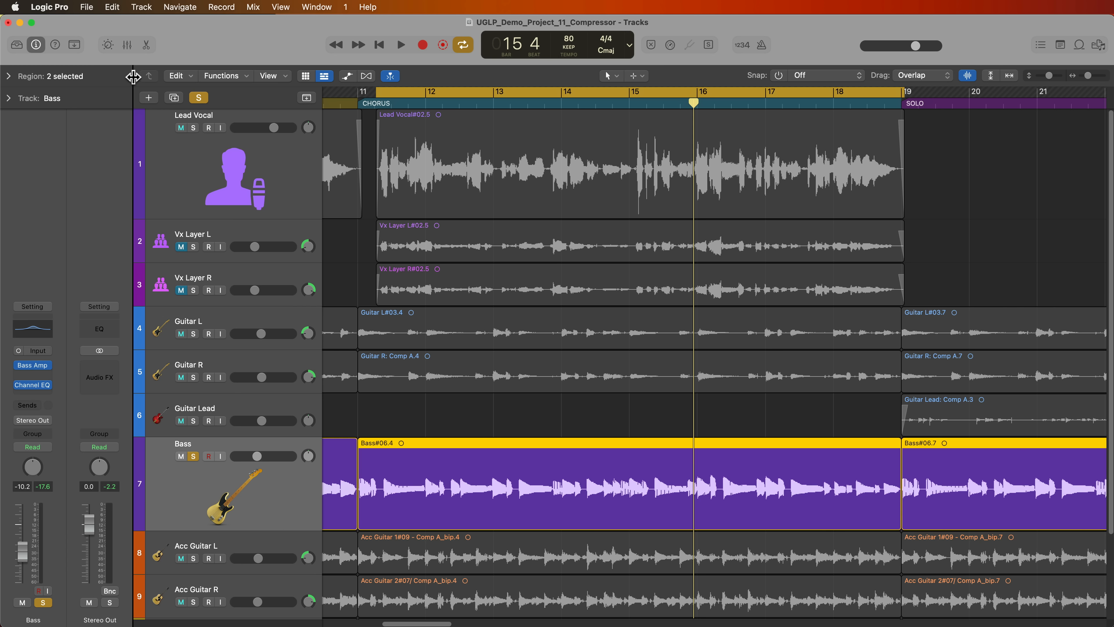
- Insert a mono Compressor after the Channel EQ on the Bass track
{"action": "left_click", "coordinate": [40, 395]}
{"action": "mouse_move", "coordinate": [82, 423]}
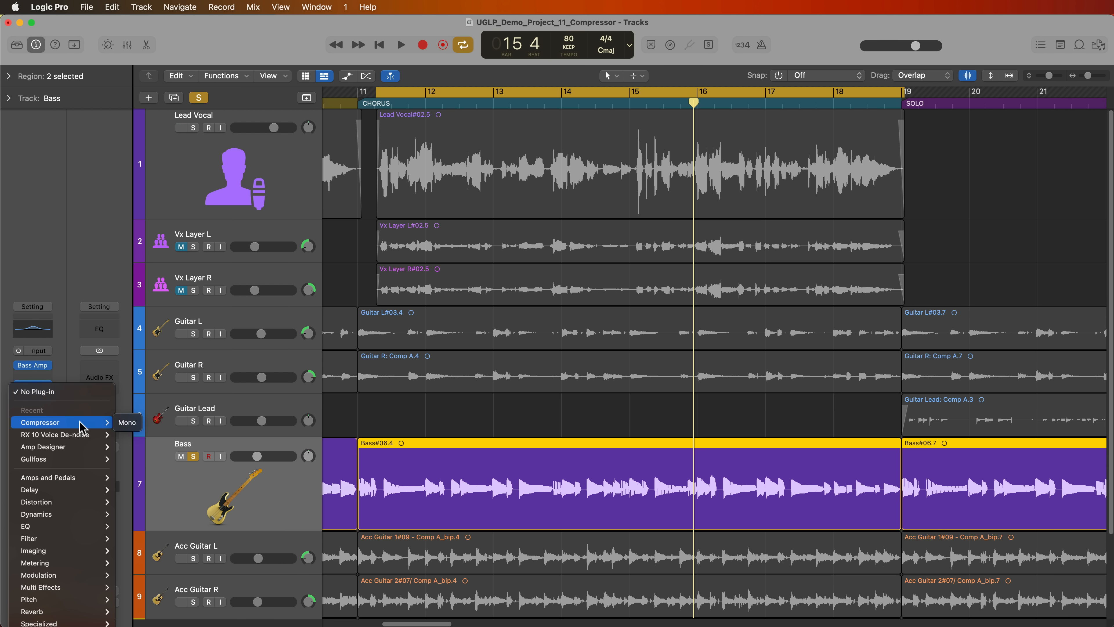
{"action": "left_click", "coordinate": [124, 423]}
- During soloed playback, set the Bass compressor's threshold to -27.5 dB and ratio to 4.4:1, and raise the track fader to -2.3 dB
{"action": "key", "text": "space"}
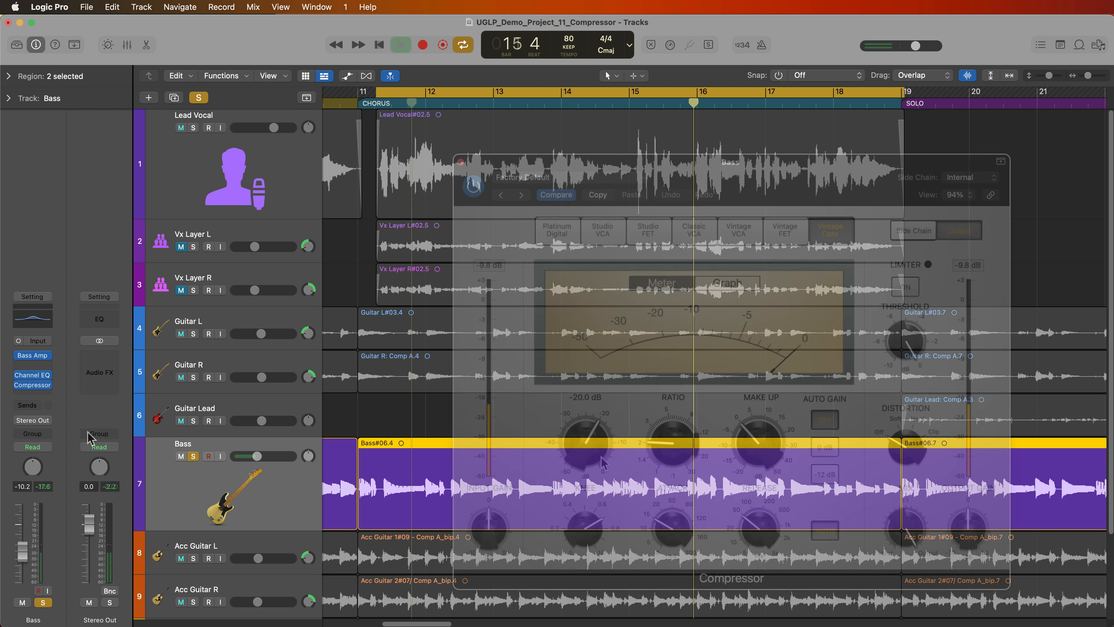
{"action": "left_click_drag", "start_coordinate": [591, 456], "coordinate": [591, 485]}
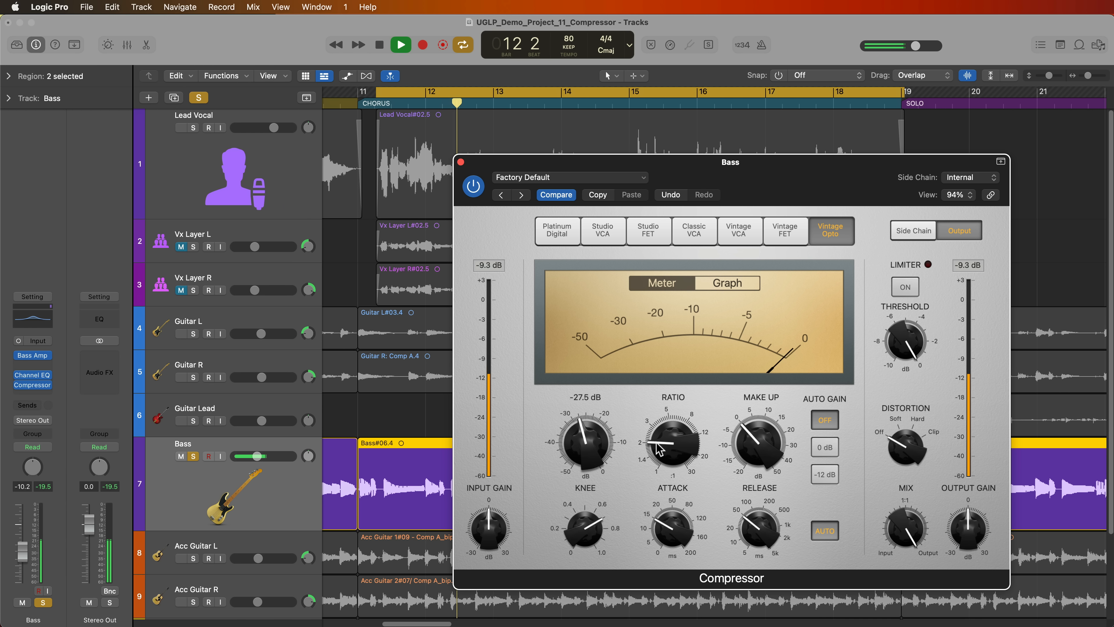
{"action": "left_click_drag", "start_coordinate": [676, 448], "coordinate": [676, 394]}
{"action": "key", "text": "space"}
{"action": "key", "text": "space"}
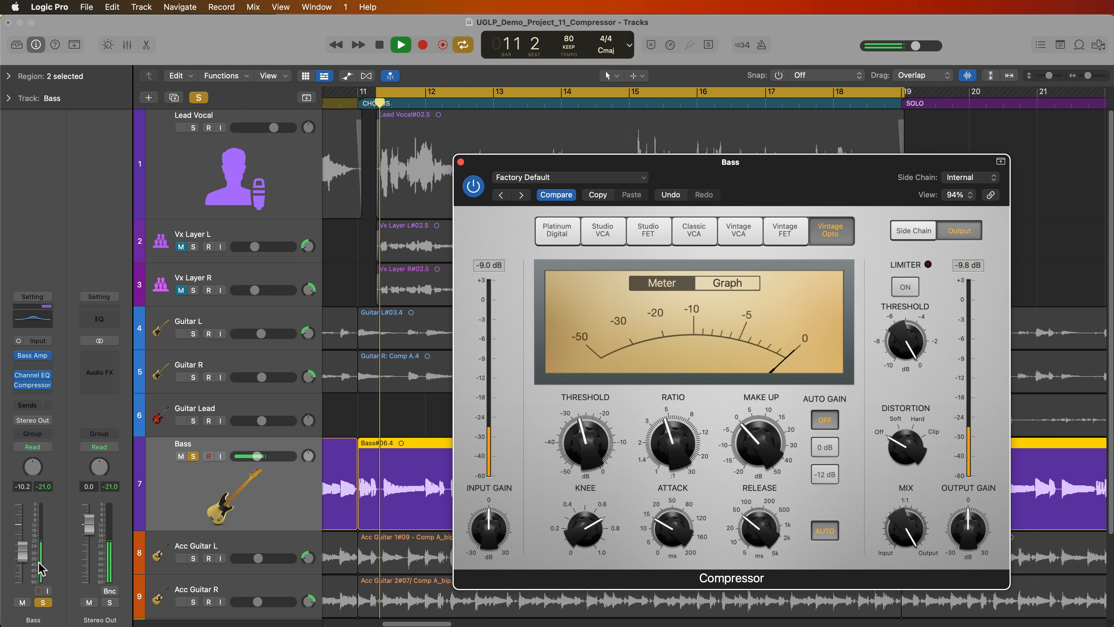
{"action": "left_click_drag", "start_coordinate": [22, 552], "coordinate": [22, 532]}
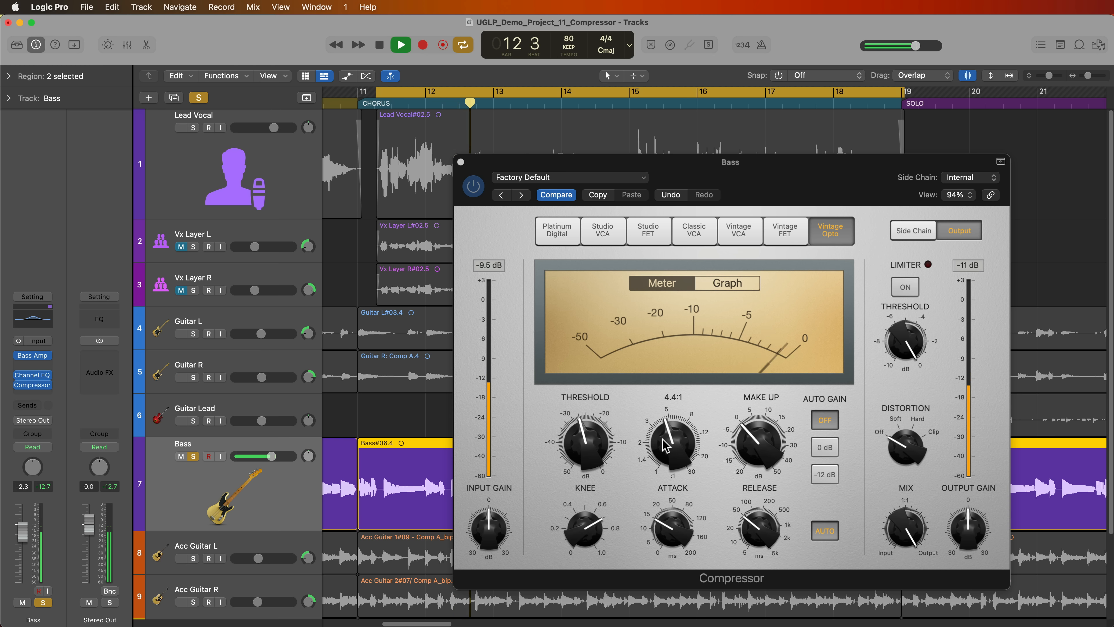
- Set the Bass compressor's ratio to 5.6:1, distortion to Soft and release to 180 ms
{"action": "left_click_drag", "start_coordinate": [673, 444], "coordinate": [673, 438]}
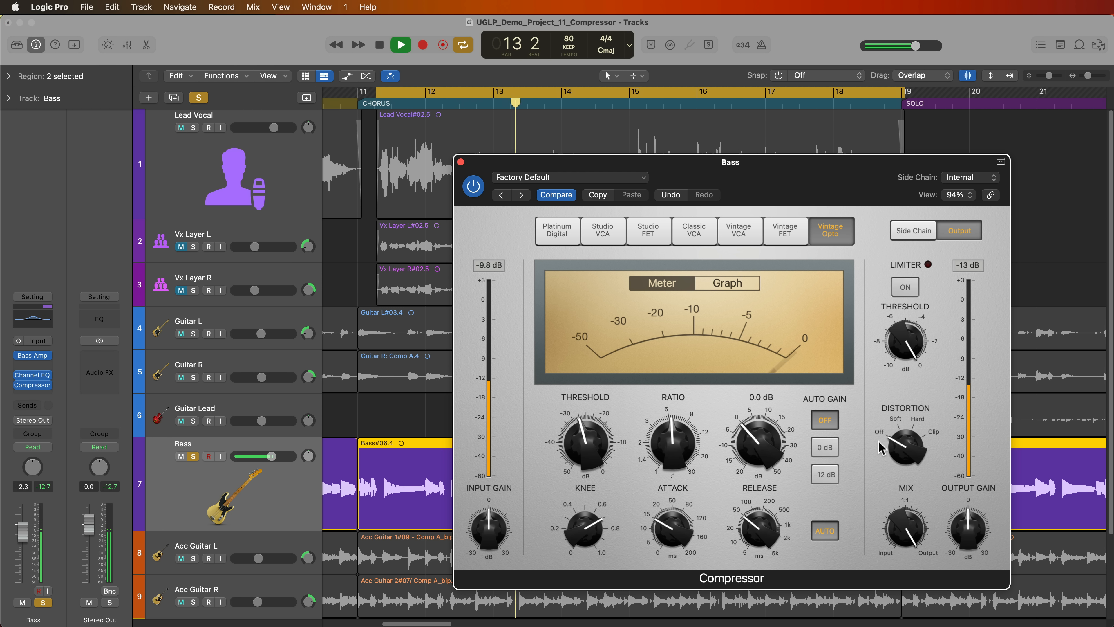
{"action": "left_click", "coordinate": [918, 421]}
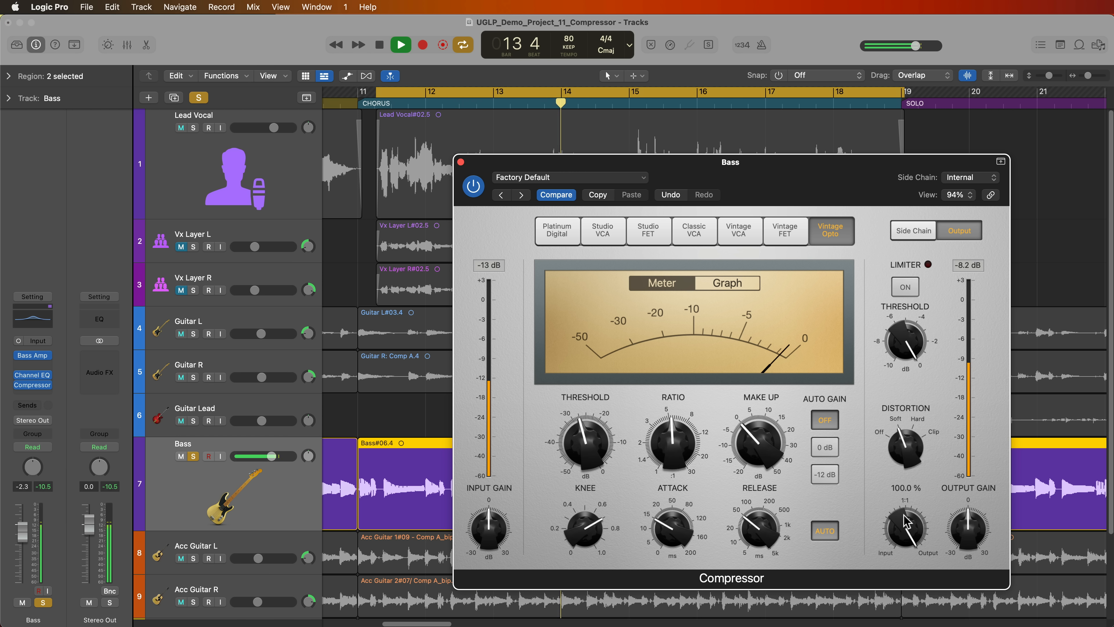
{"action": "mouse_move", "coordinate": [899, 504]}
{"action": "left_click_drag", "start_coordinate": [768, 513], "coordinate": [769, 505]}
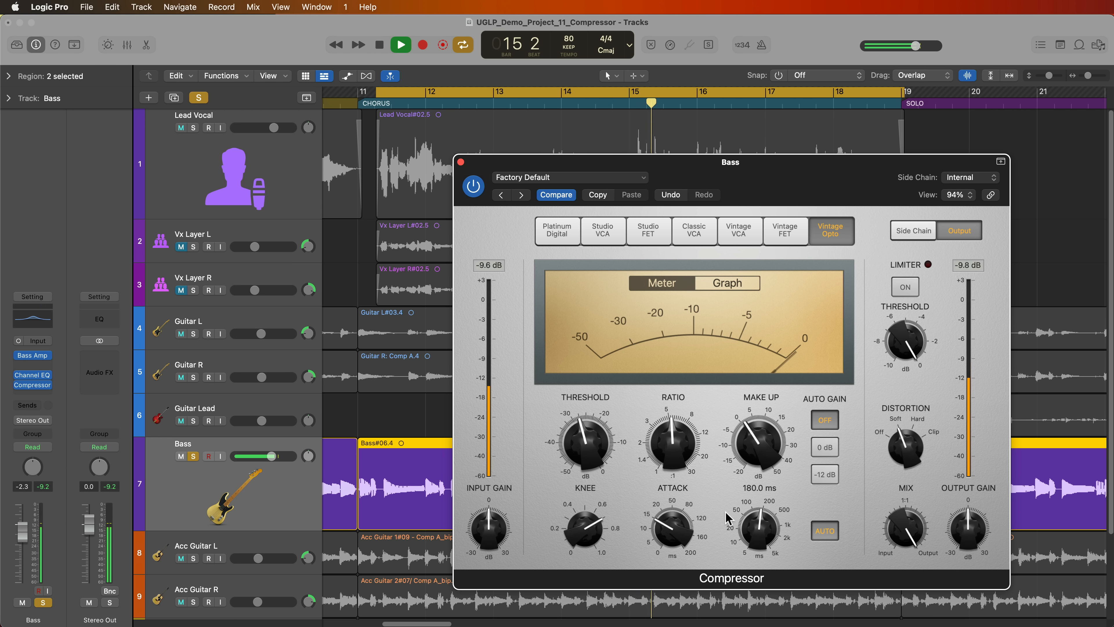
- Lower the Bass compressor's knee slightly and set its threshold to -28.5 dB
{"action": "mouse_move", "coordinate": [669, 536]}
{"action": "mouse_move", "coordinate": [581, 533]}
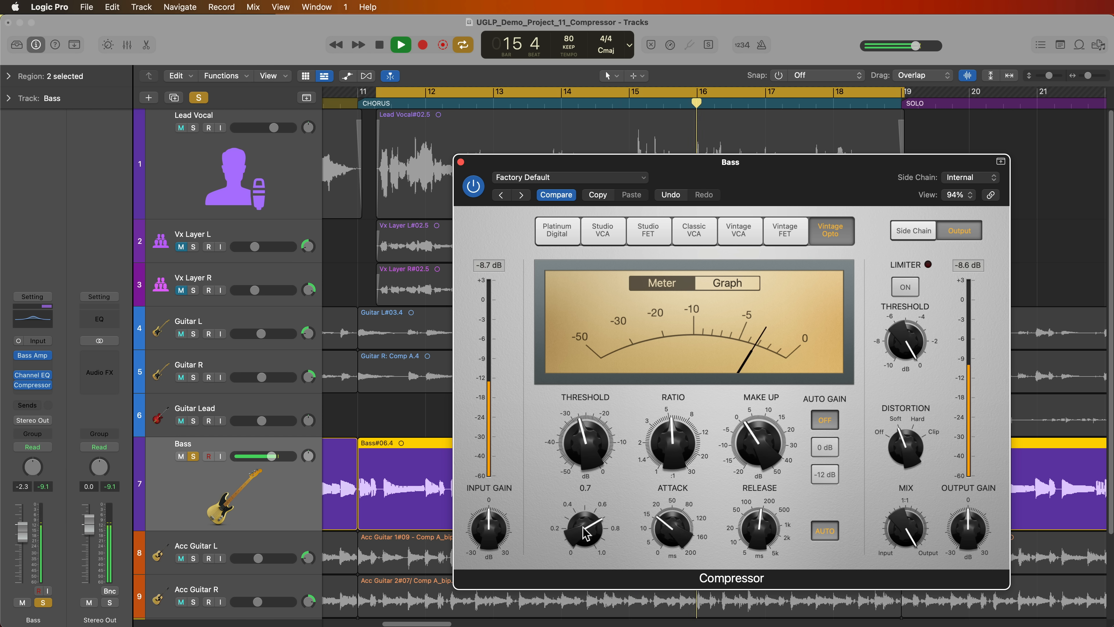
{"action": "left_click_drag", "start_coordinate": [579, 529], "coordinate": [578, 533]}
{"action": "left_click_drag", "start_coordinate": [577, 428], "coordinate": [577, 433]}
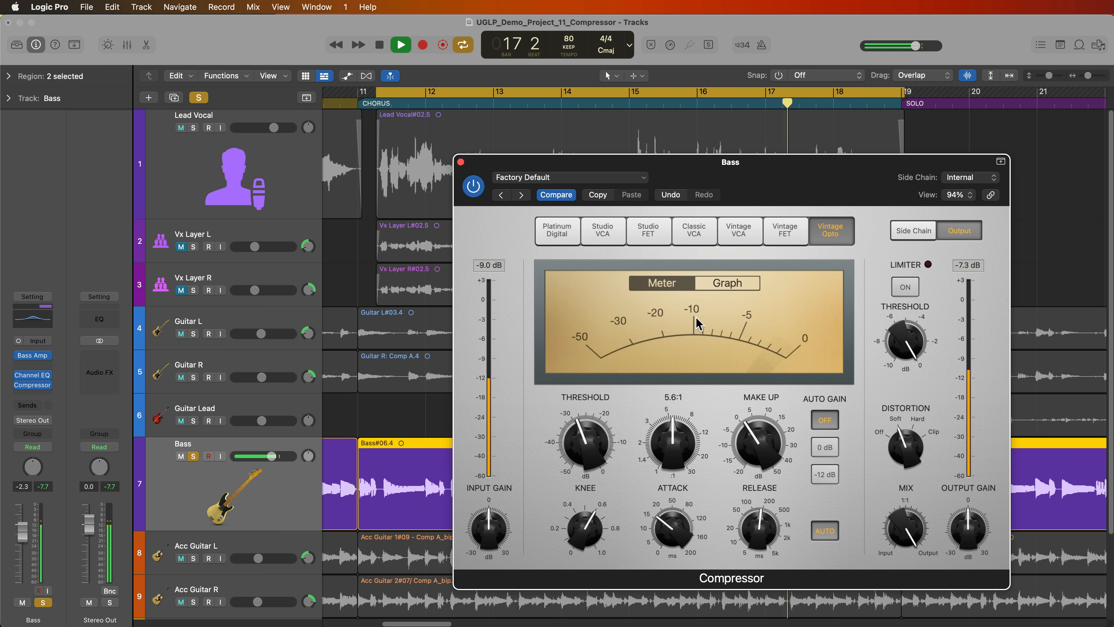
- View the Bass compressor's gain reduction in Graph display and compare the sound with the compressor bypassed and enabled during playback
{"action": "left_click", "coordinate": [725, 285]}
{"action": "mouse_move", "coordinate": [629, 409]}
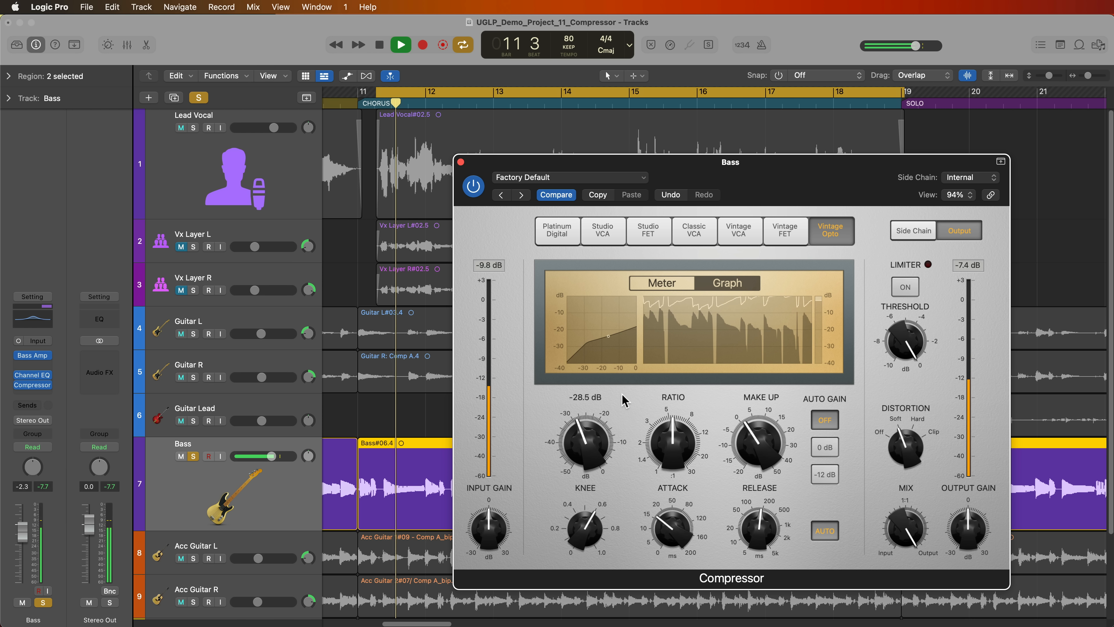
{"action": "left_click", "coordinate": [473, 187]}
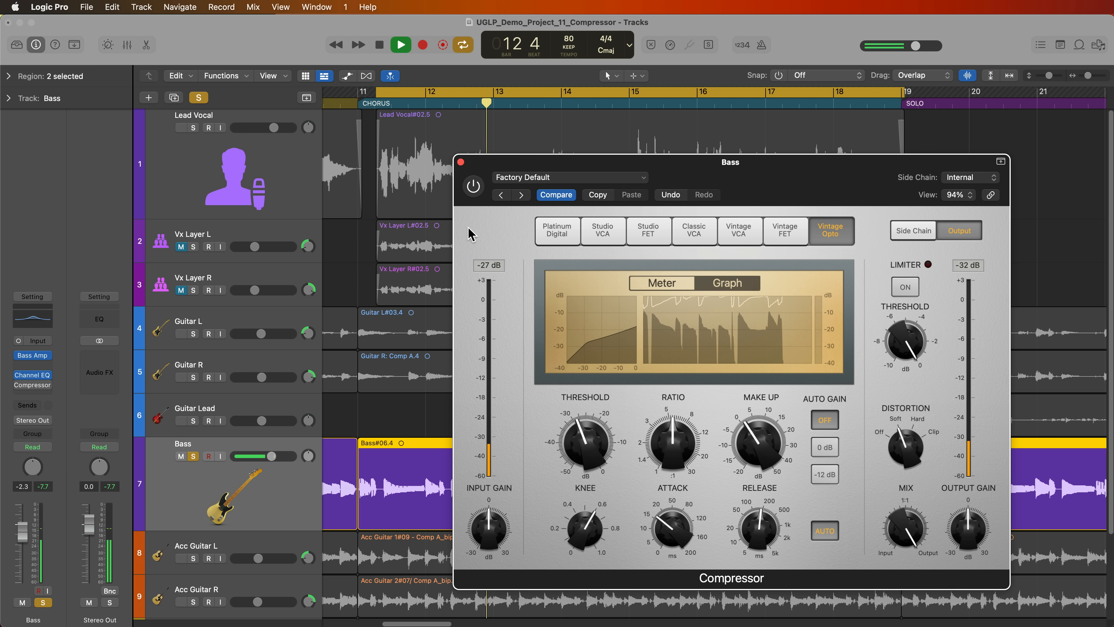
{"action": "left_click", "coordinate": [474, 187]}
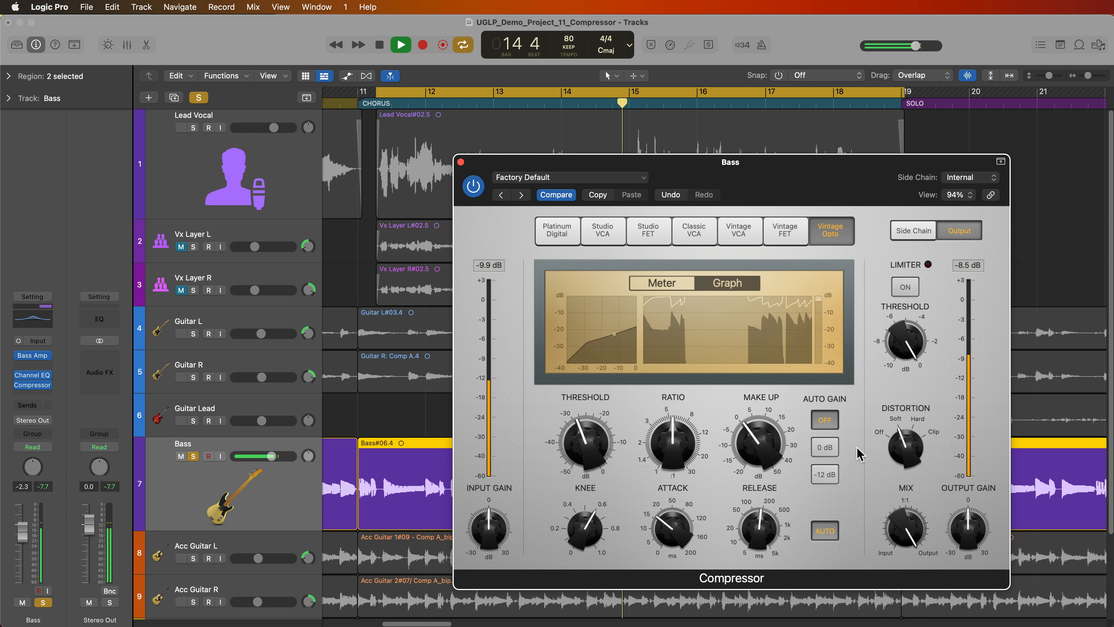
{"action": "key", "text": "space"}
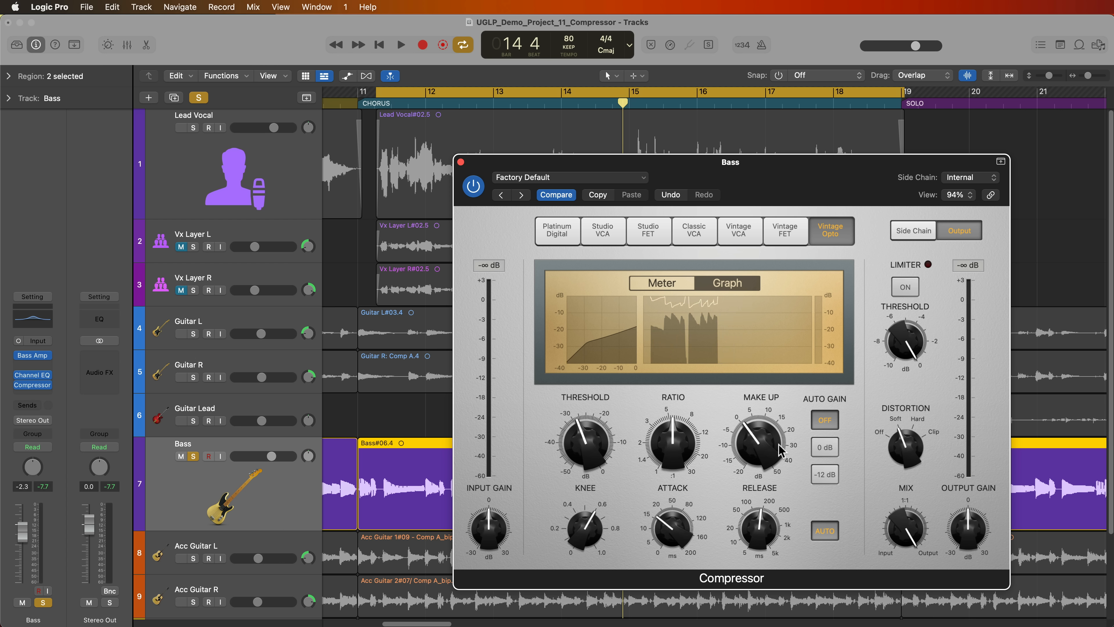
- Set the Bass compressor's make-up gain to 2.0 dB, then unsolo Bass and lower its fader to -5.0 dB against the full mix
{"action": "scroll", "coordinate": [771, 463], "scroll_direction": "up", "scroll_amount": 1}
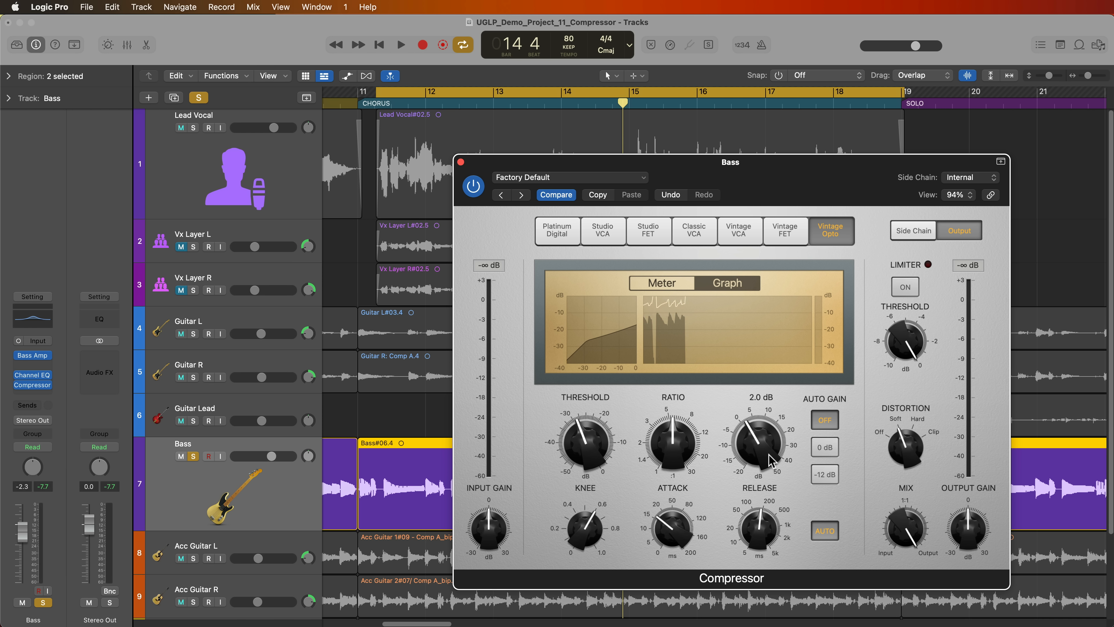
{"action": "key", "text": "s"}
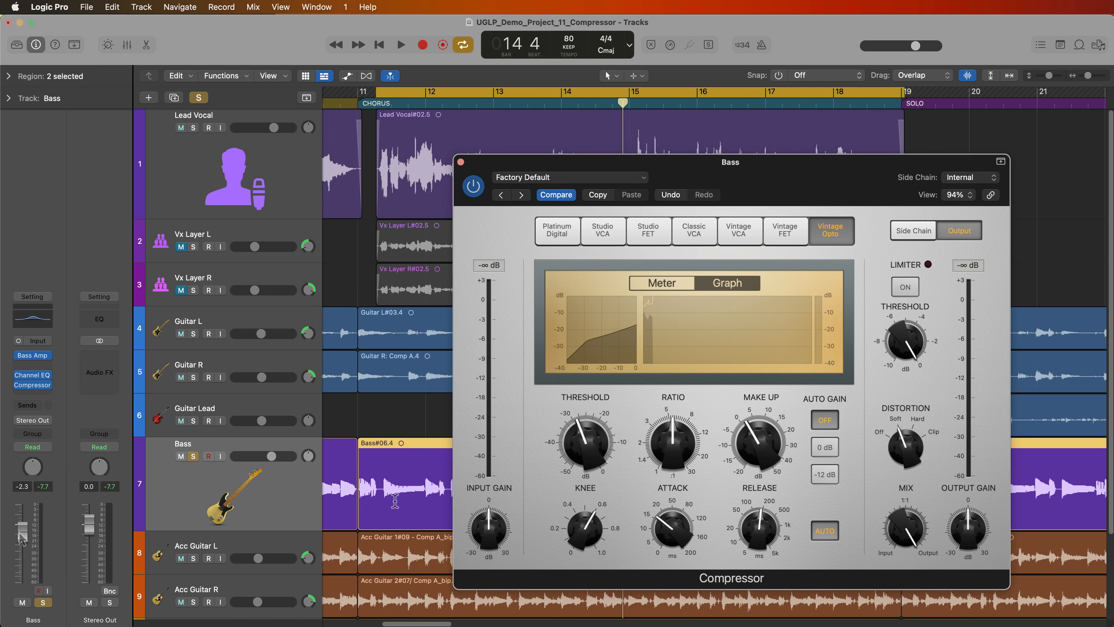
{"action": "key", "text": "space"}
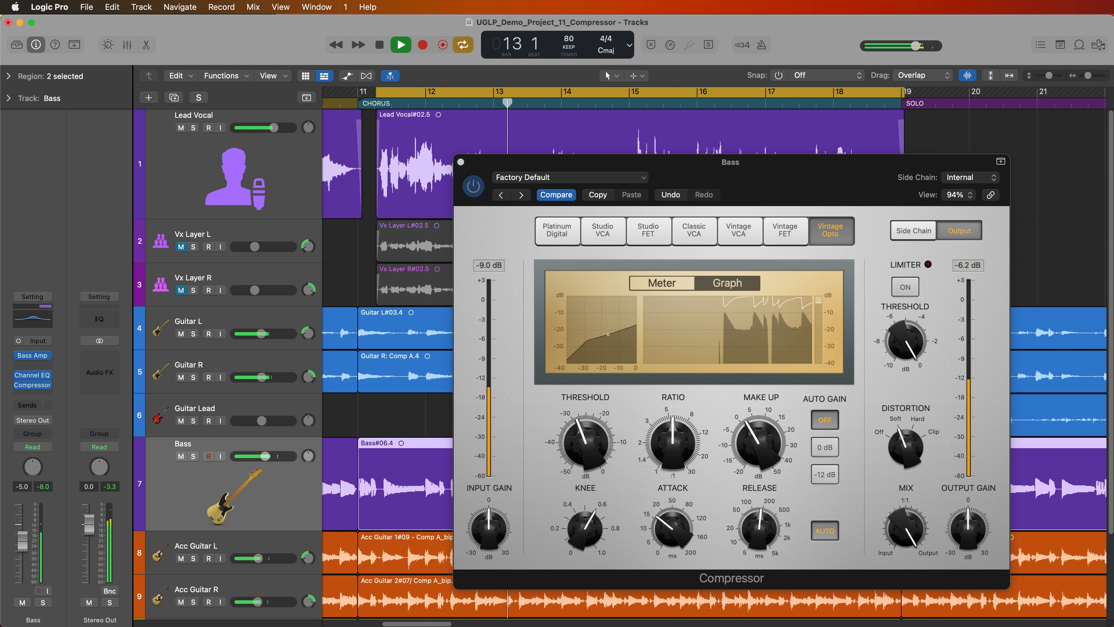
{"action": "left_click", "coordinate": [460, 162]}
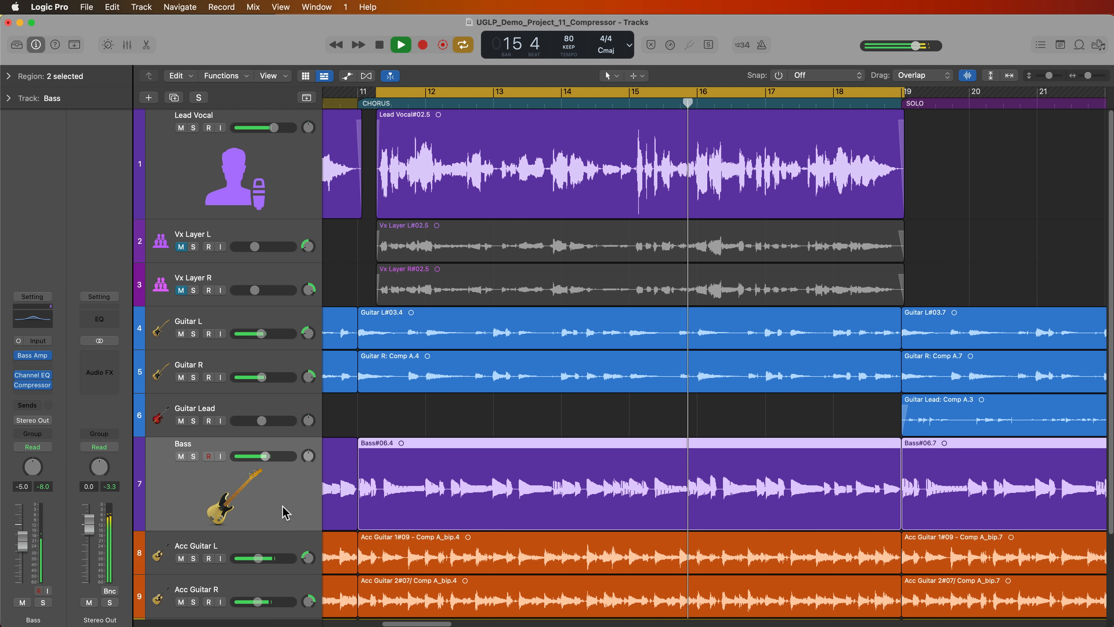
- Solo Acc Guitar L during playback and raise its fader to -3.1 dB, then stop playback
{"action": "left_click", "coordinate": [275, 542]}
{"action": "key", "text": "s"}
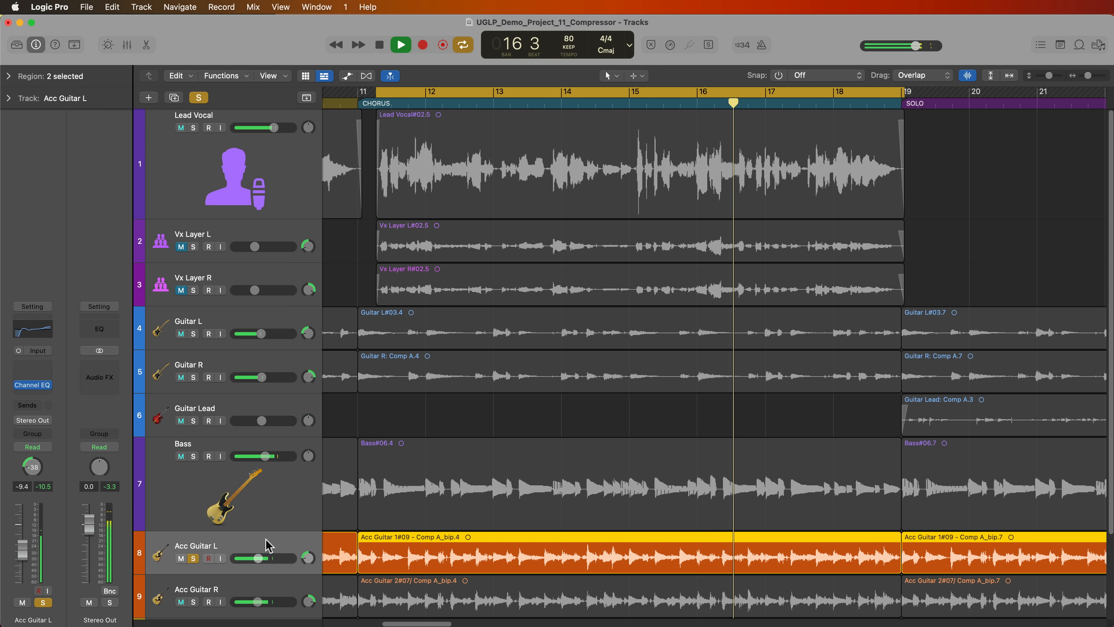
{"action": "left_click_drag", "start_coordinate": [30, 559], "coordinate": [30, 543]}
{"action": "key", "text": "space"}
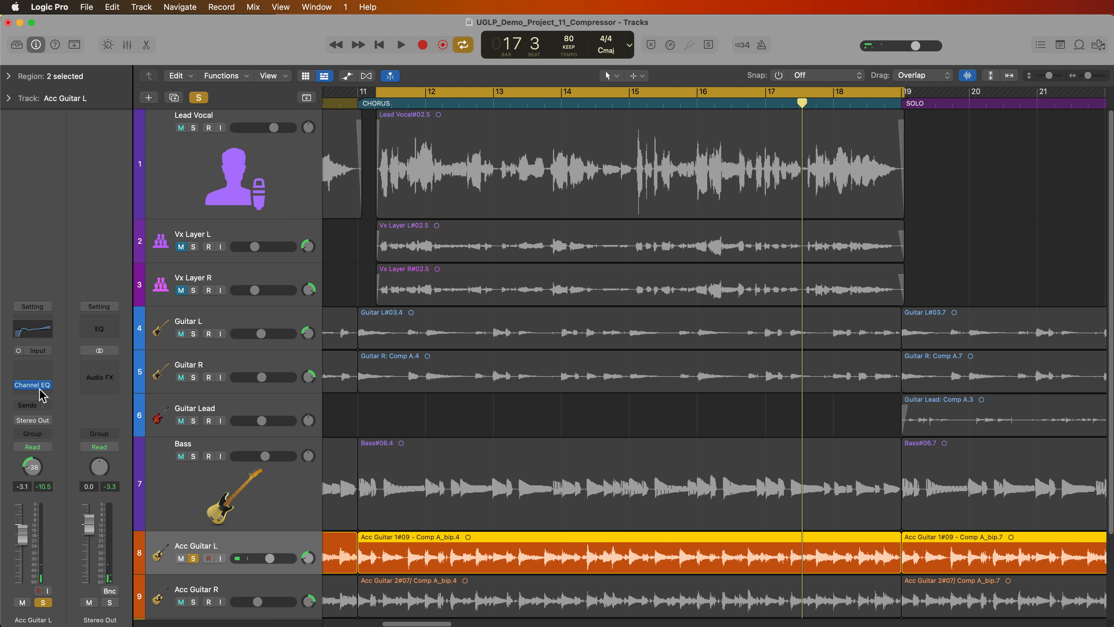
- Insert a mono Compressor after the Channel EQ on Acc Guitar L, keeping the Studio VCA model
{"action": "left_click_drag", "start_coordinate": [36, 380], "coordinate": [36, 372]}
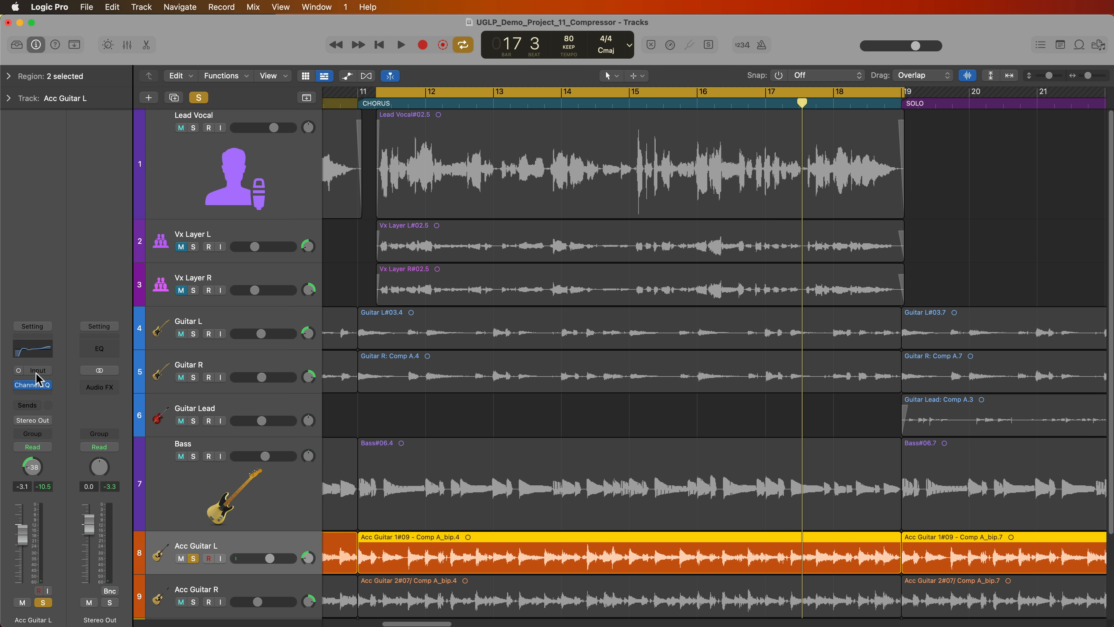
{"action": "left_click", "coordinate": [34, 395]}
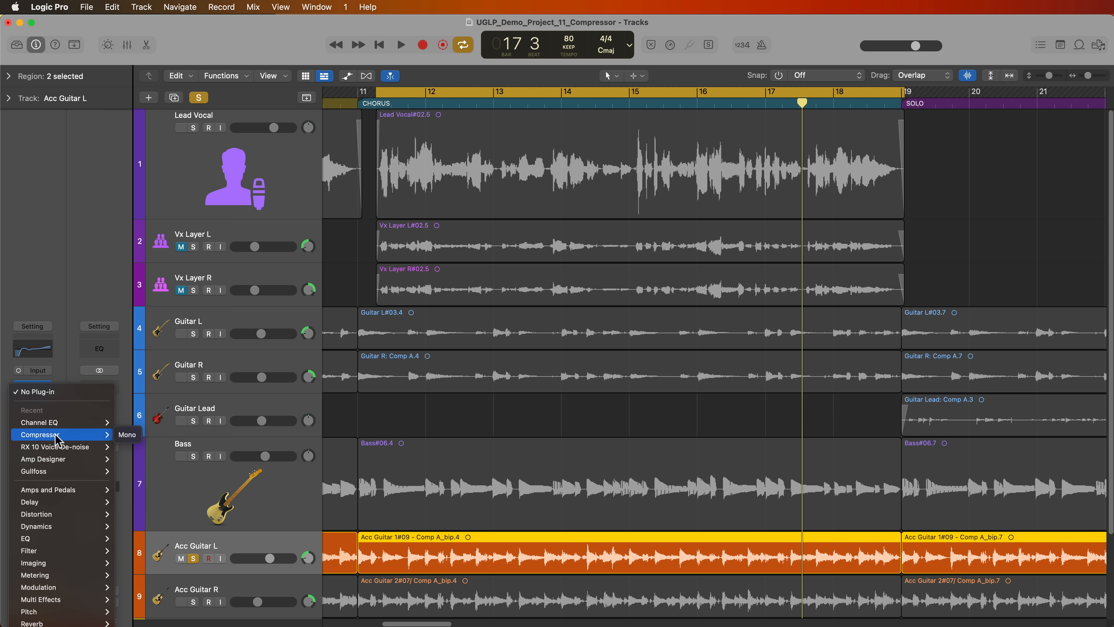
{"action": "left_click", "coordinate": [125, 435]}
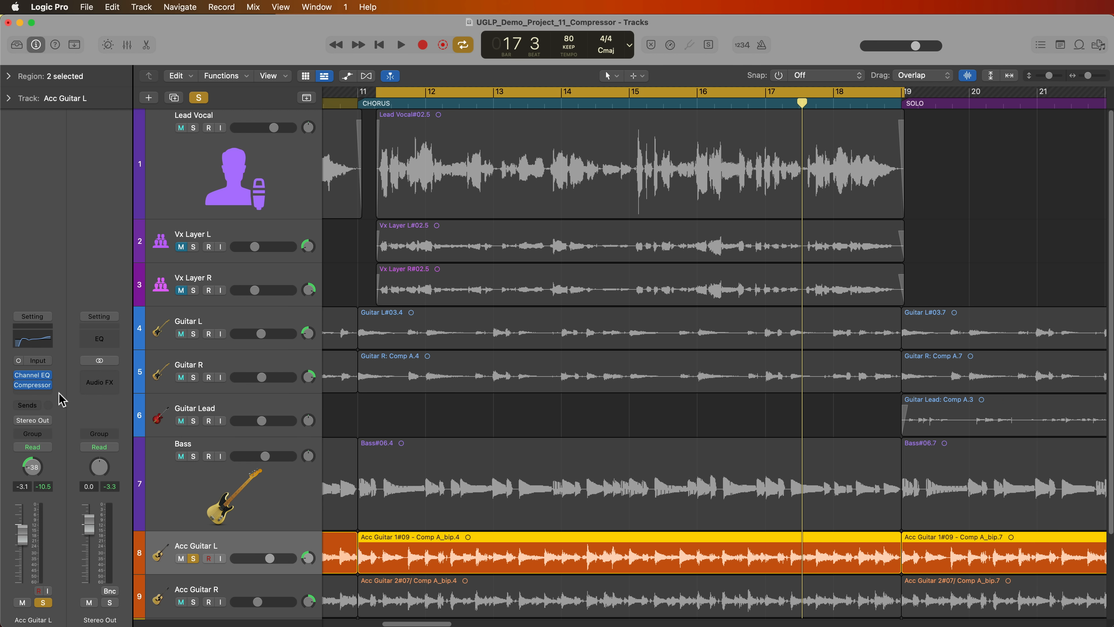
{"action": "left_click", "coordinate": [625, 210]}
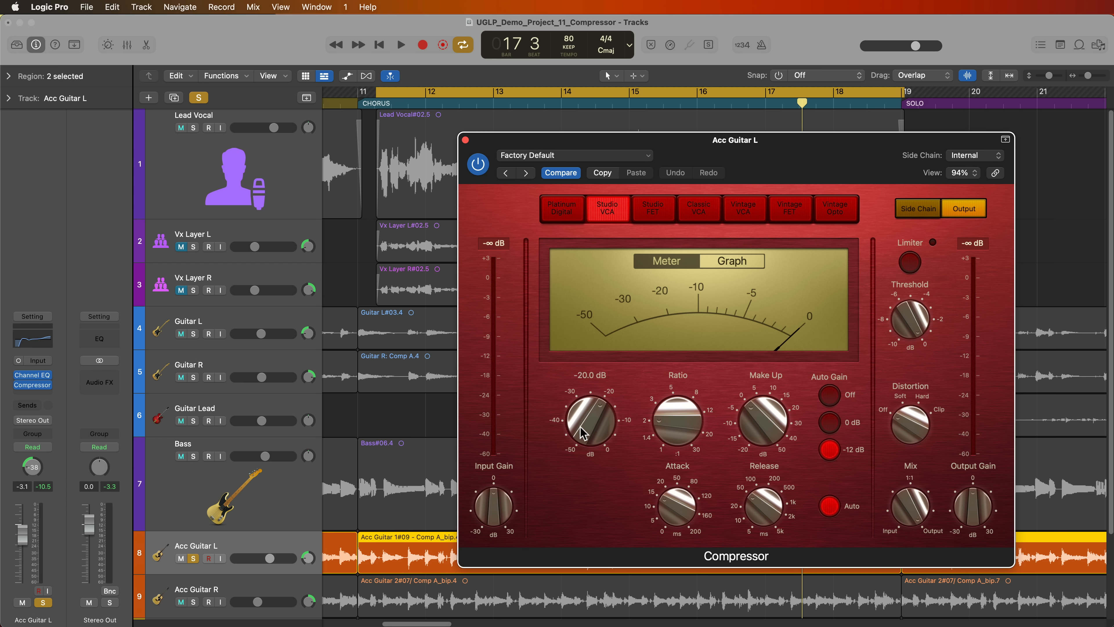
- During playback, set the Acc Guitar L compressor's threshold to -24.5 dB and ratio to 2.2:1, turn Auto Gain off and set make-up to 2.0 dB
{"action": "key", "text": "space"}
{"action": "left_click_drag", "start_coordinate": [582, 432], "coordinate": [597, 436]}
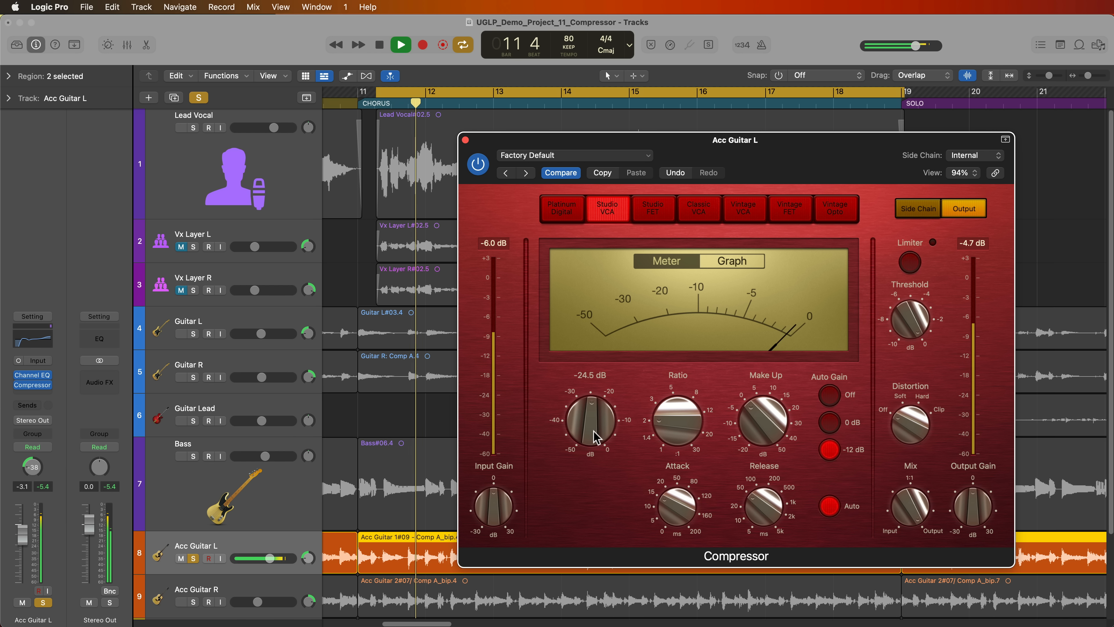
{"action": "left_click_drag", "start_coordinate": [680, 421], "coordinate": [681, 408]}
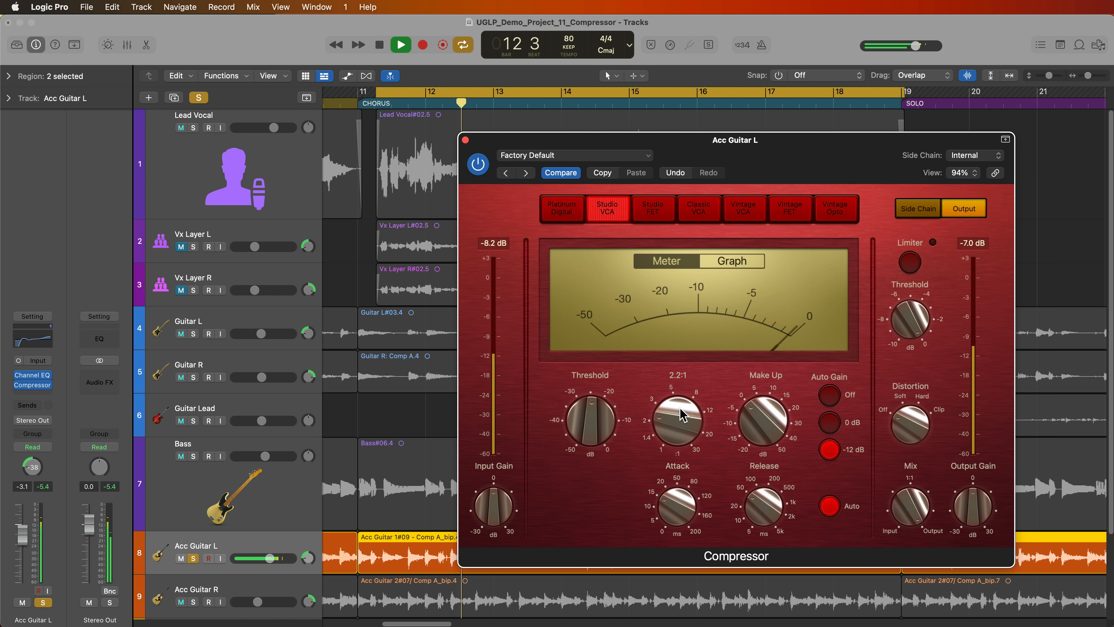
{"action": "left_click", "coordinate": [830, 394]}
{"action": "left_click_drag", "start_coordinate": [774, 428], "coordinate": [780, 419]}
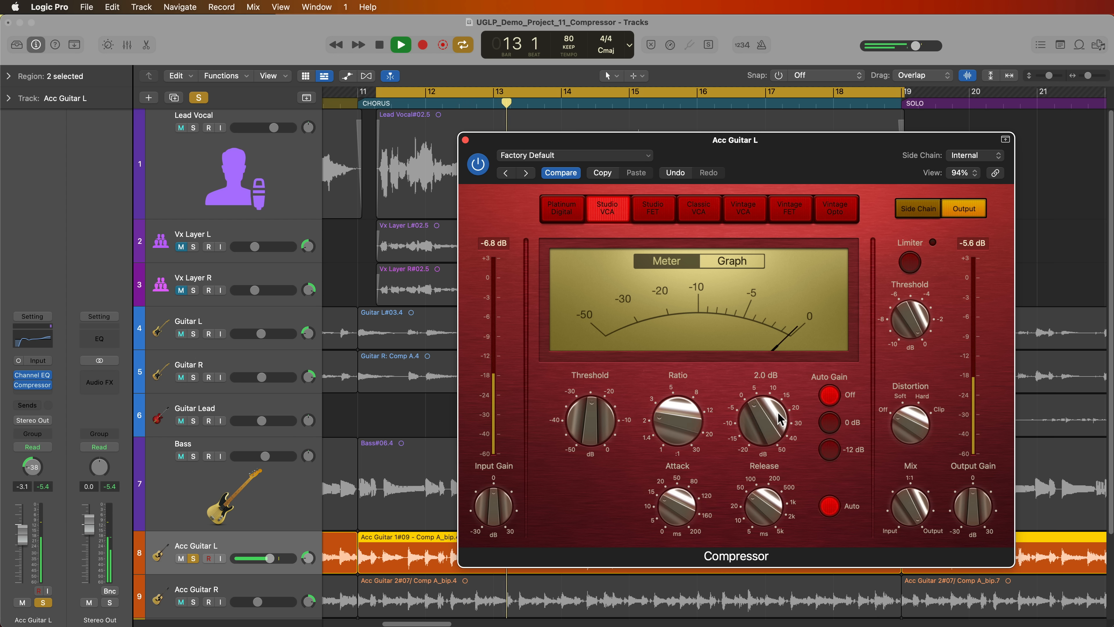
- Try a 0 ms attack on the Acc Guitar L compressor, then set the attack to 18.5 ms and try the release control
{"action": "left_click_drag", "start_coordinate": [676, 505], "coordinate": [682, 572]}
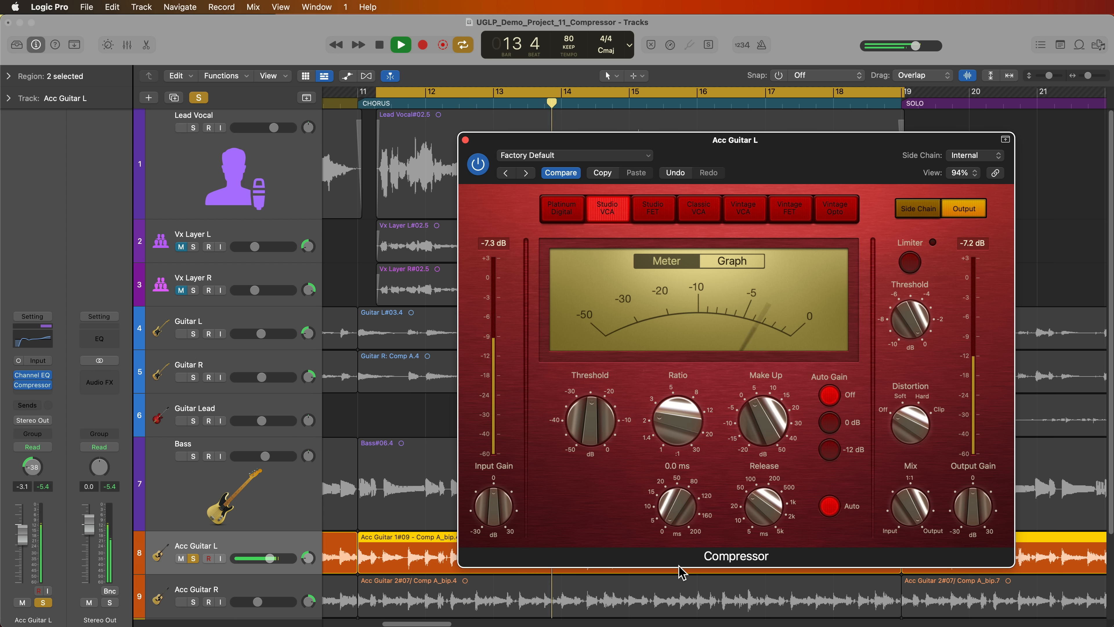
{"action": "key", "text": "space"}
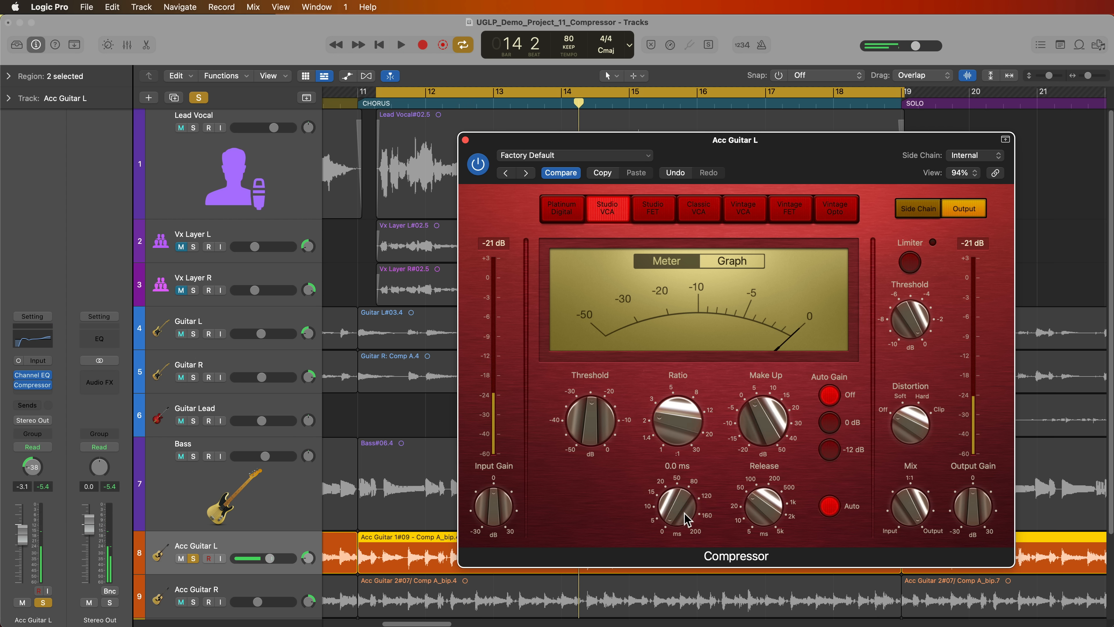
{"action": "left_click_drag", "start_coordinate": [687, 520], "coordinate": [683, 467]}
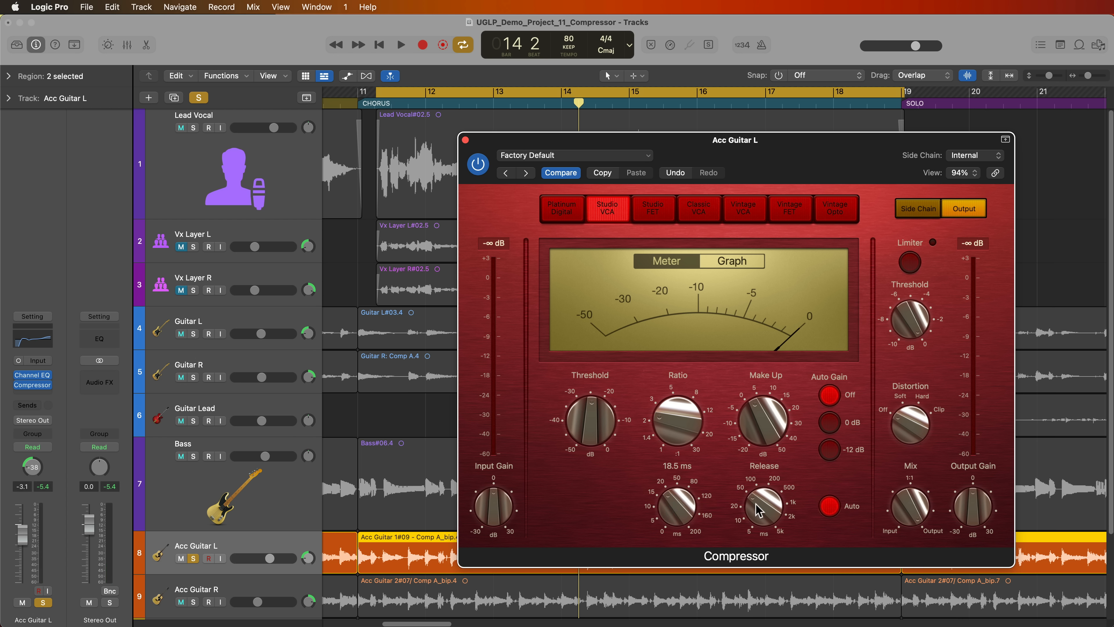
{"action": "left_click_drag", "start_coordinate": [760, 511], "coordinate": [771, 501]}
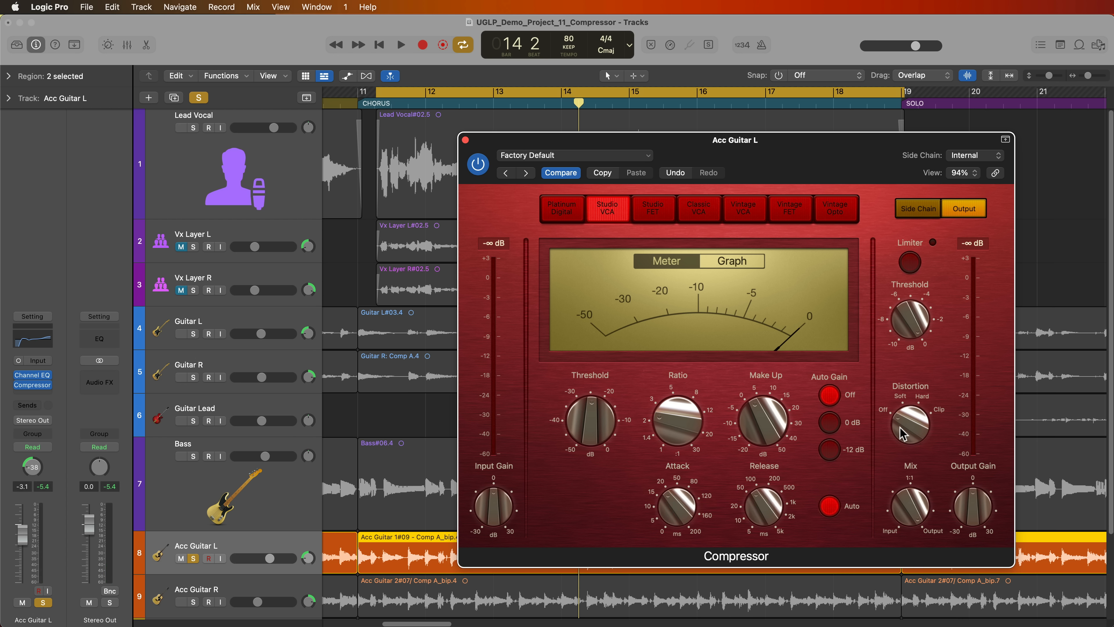
- Compare Acc Guitar L with its compressor bypassed and enabled during playback
{"action": "key", "text": "space"}
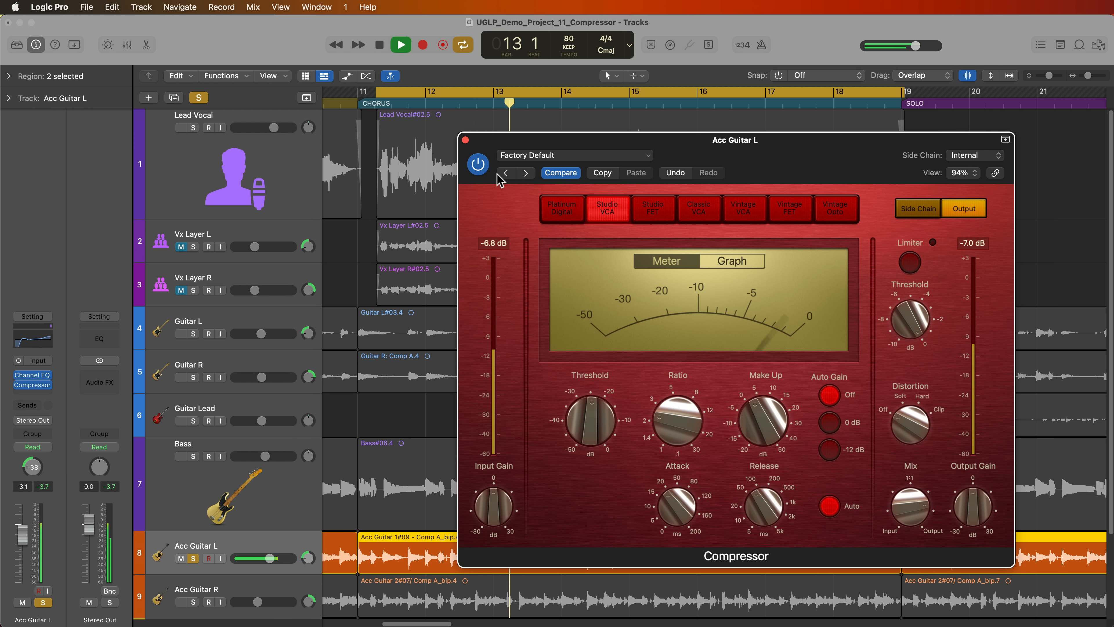
{"action": "left_click", "coordinate": [485, 168]}
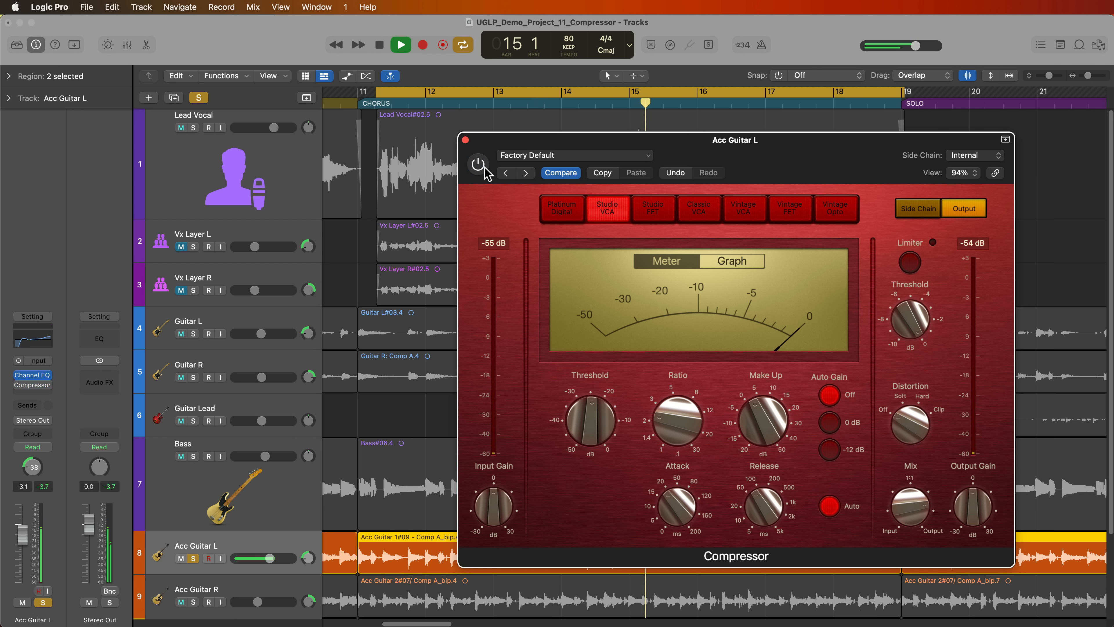
{"action": "left_click", "coordinate": [485, 167]}
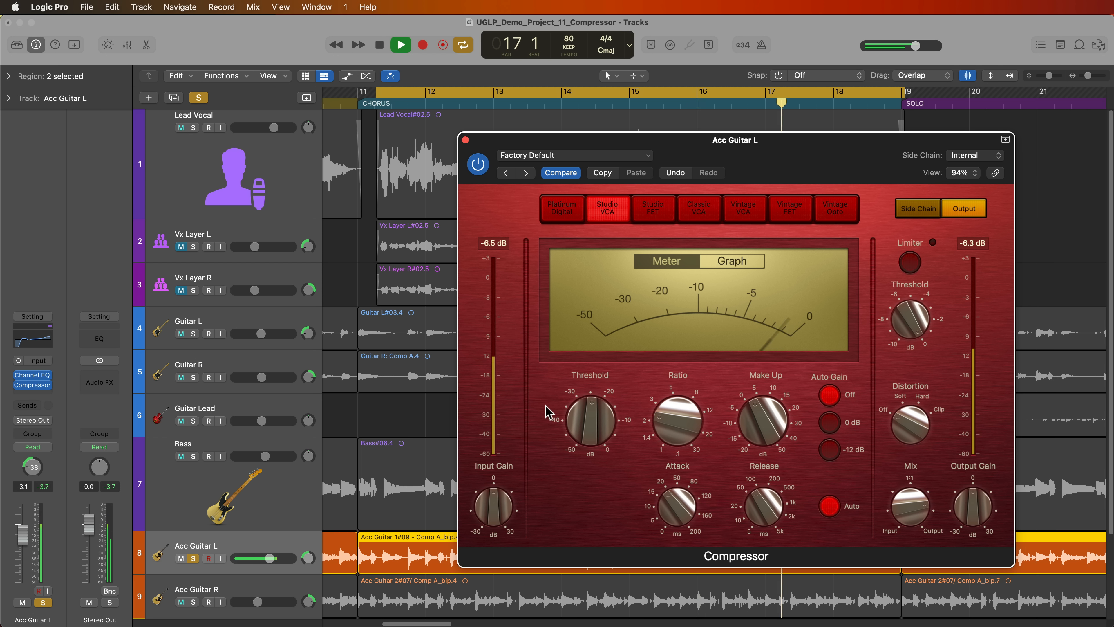
{"action": "key", "text": "space"}
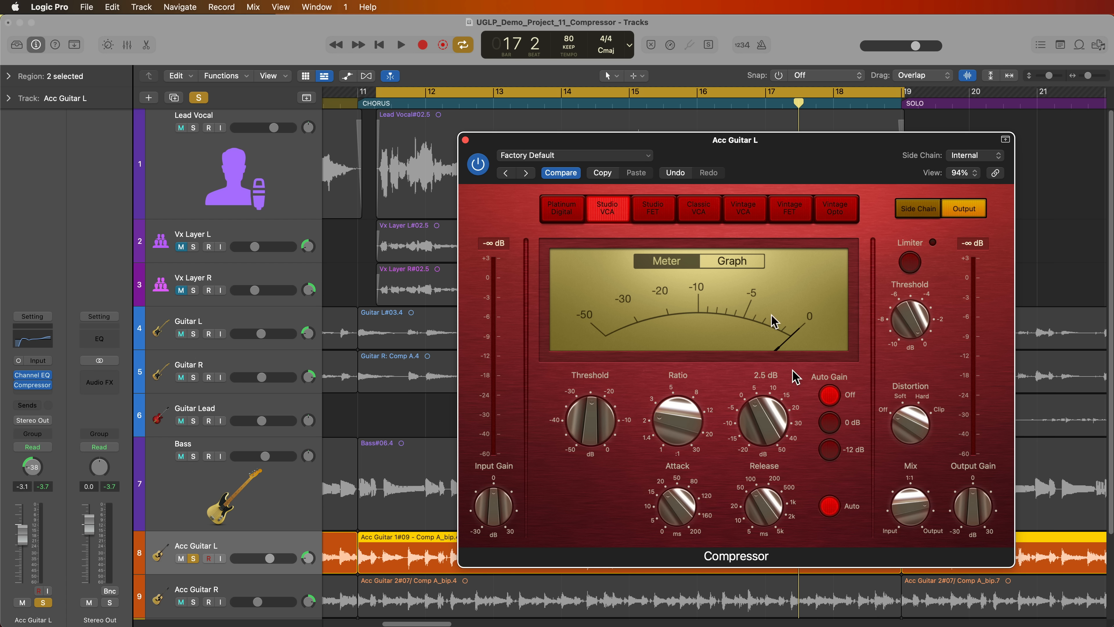
- Close the compressor and copy it in the mixer from Acc Guitar L to Acc Guitar R, after the Channel EQ
{"action": "left_click", "coordinate": [466, 139]}
{"action": "key", "text": "x"}
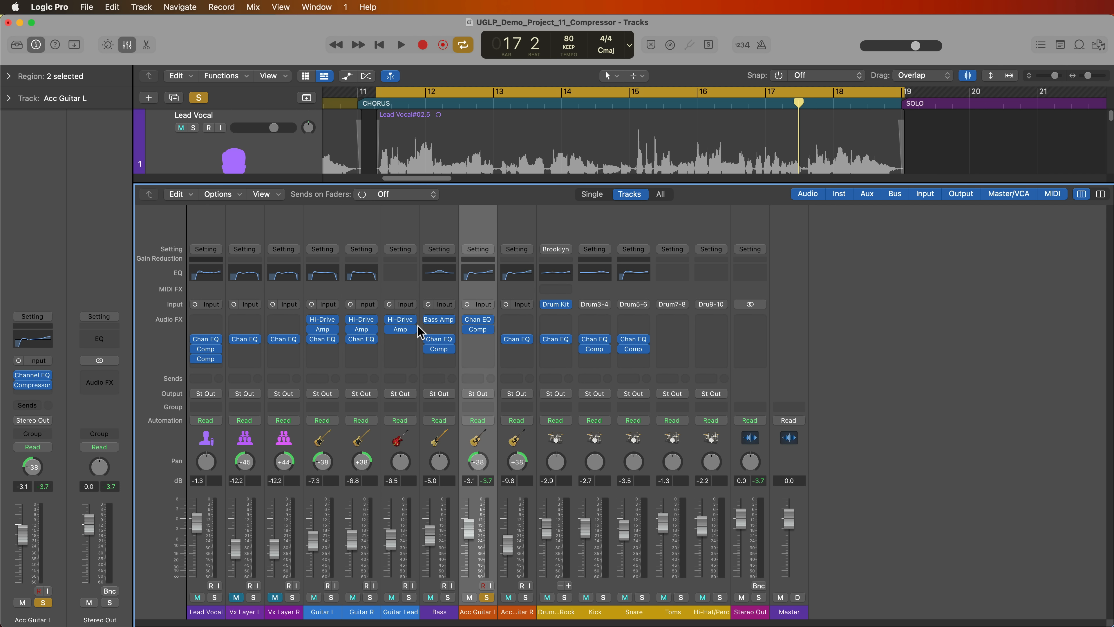
{"action": "mouse_move", "coordinate": [521, 343]}
{"action": "left_mouse_down"}
{"action": "mouse_move", "coordinate": [517, 320]}
{"action": "mouse_move", "coordinate": [518, 334]}
{"action": "left_mouse_up"}
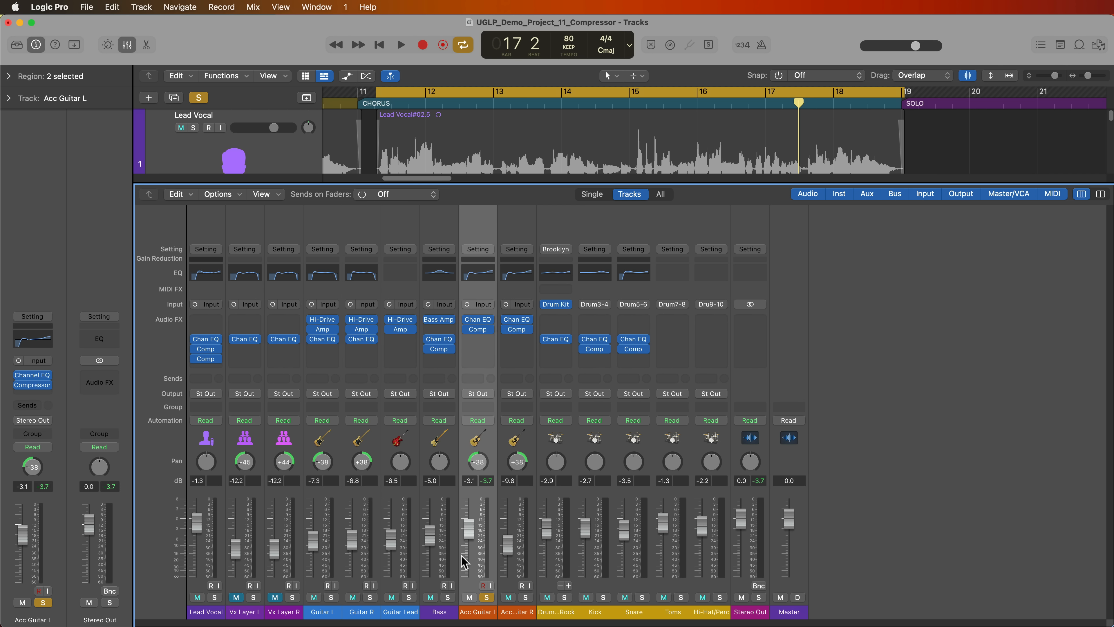
- Play both acoustic guitars soloed, select their channels together and set their faders to -5.1 dB and -4.3 dB
{"action": "left_click_drag", "start_coordinate": [469, 533], "coordinate": [469, 545]}
{"action": "key", "text": "space"}
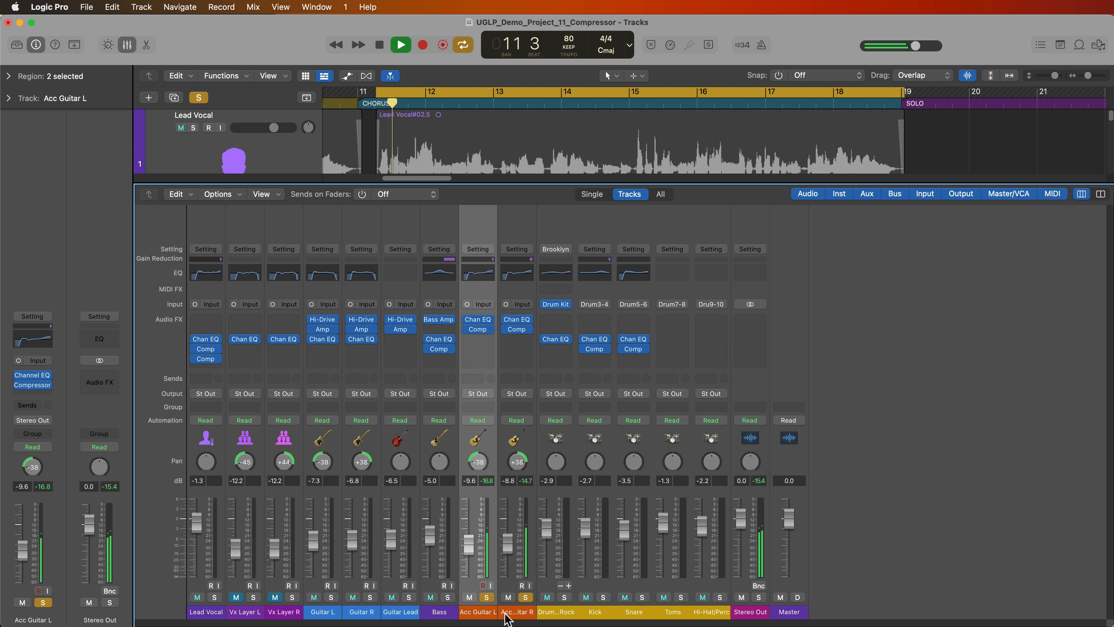
{"action": "left_click", "coordinate": [515, 611], "text": "shift"}
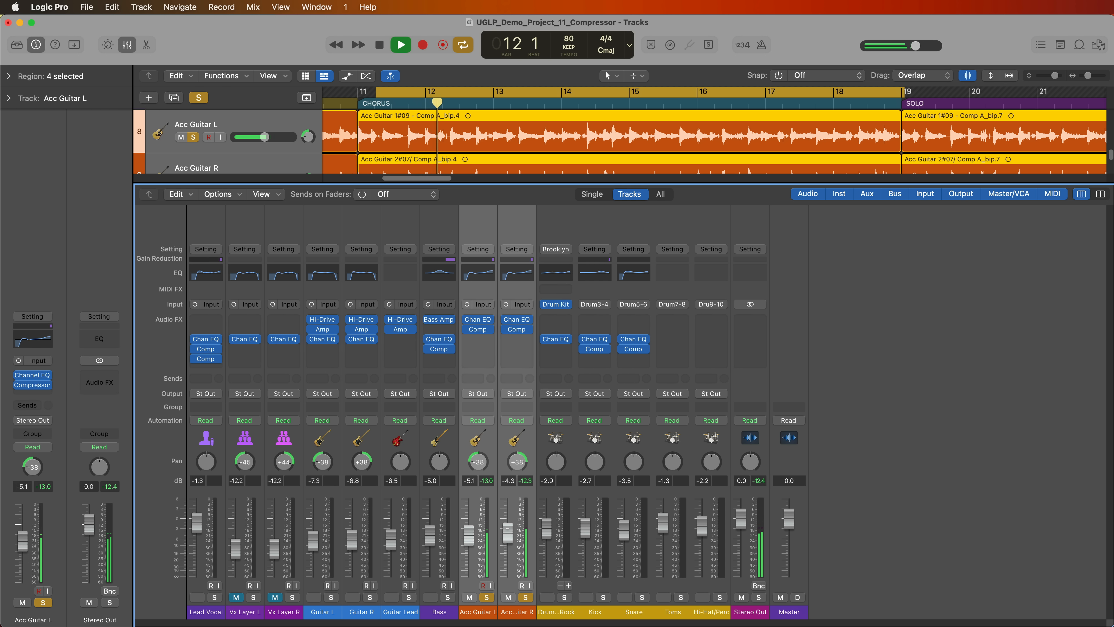
- Compare the two acoustic guitars with their compressors bypassed and enabled together during playback
{"action": "mouse_move", "coordinate": [505, 328]}
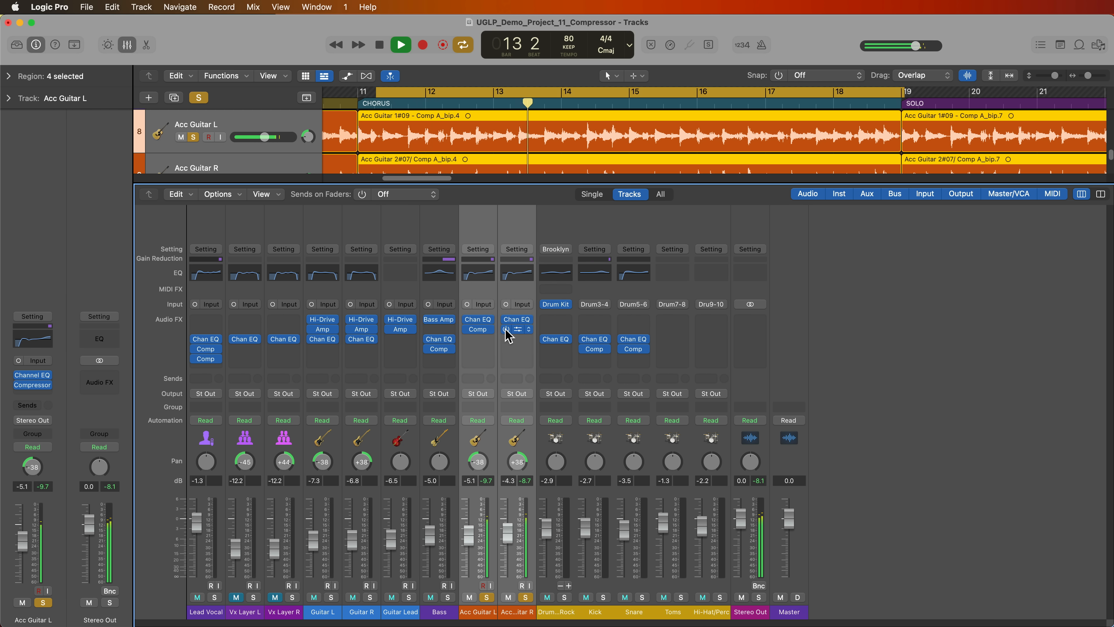
{"action": "left_click", "coordinate": [506, 329]}
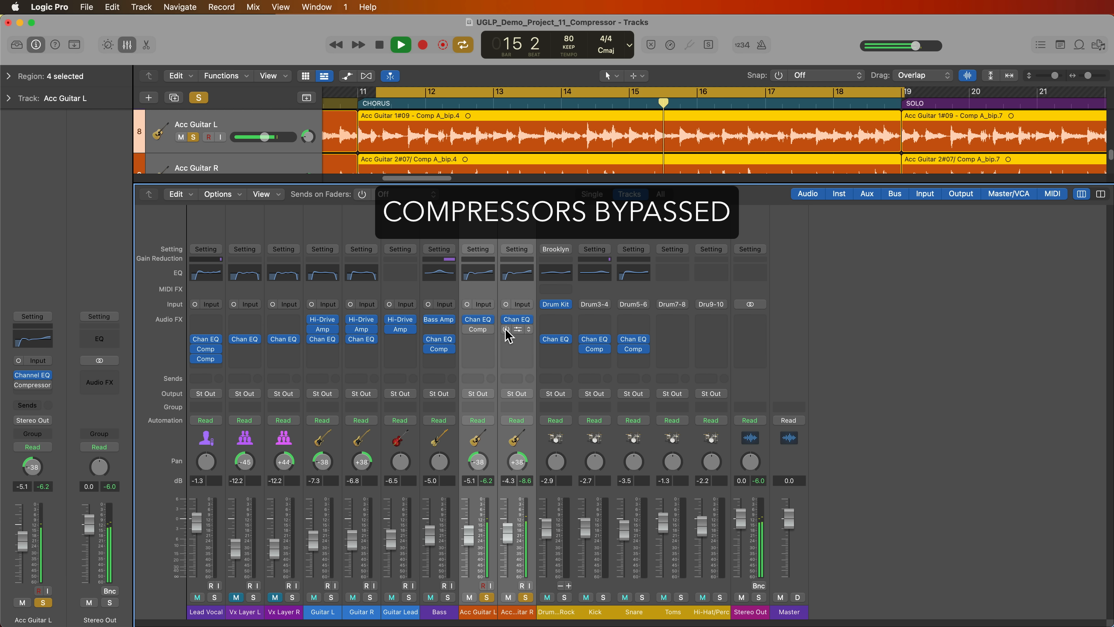
{"action": "left_click", "coordinate": [506, 329]}
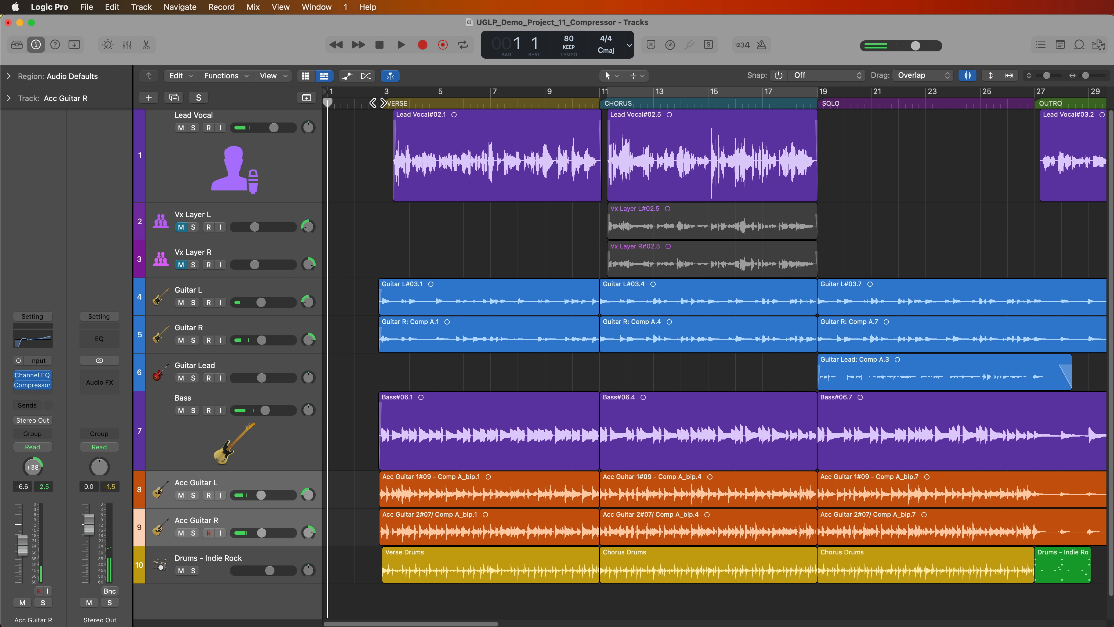
- Play the full mix from the start of the verse and raise the Lead Vocal fader to -1.0 dB in the mixer
{"action": "left_click", "coordinate": [378, 102]}
{"action": "key", "text": "space"}
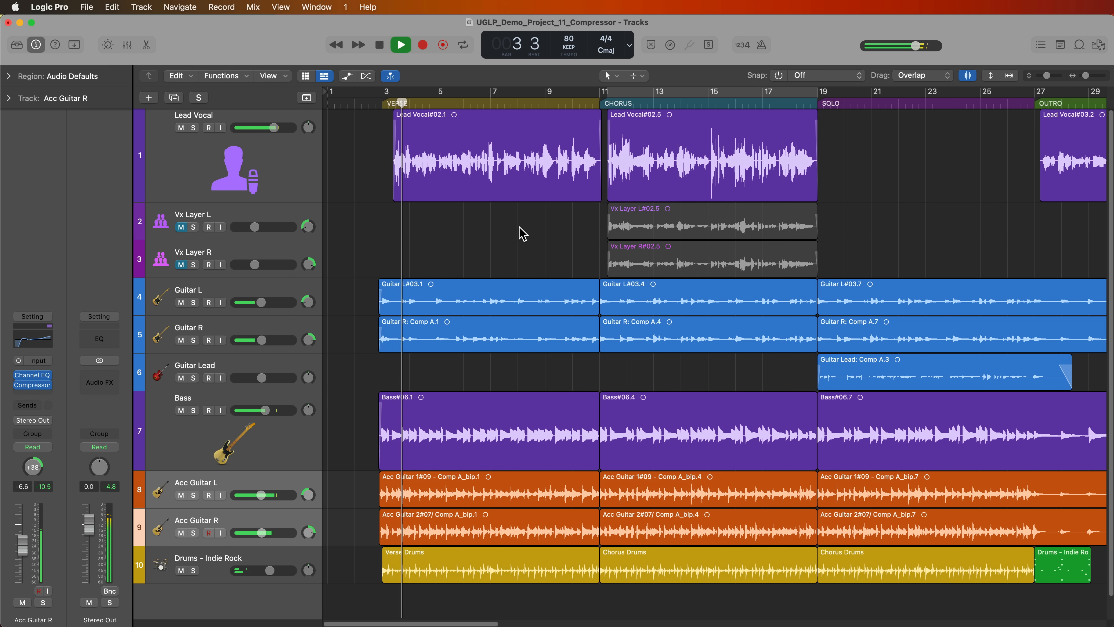
{"action": "key", "text": "x"}
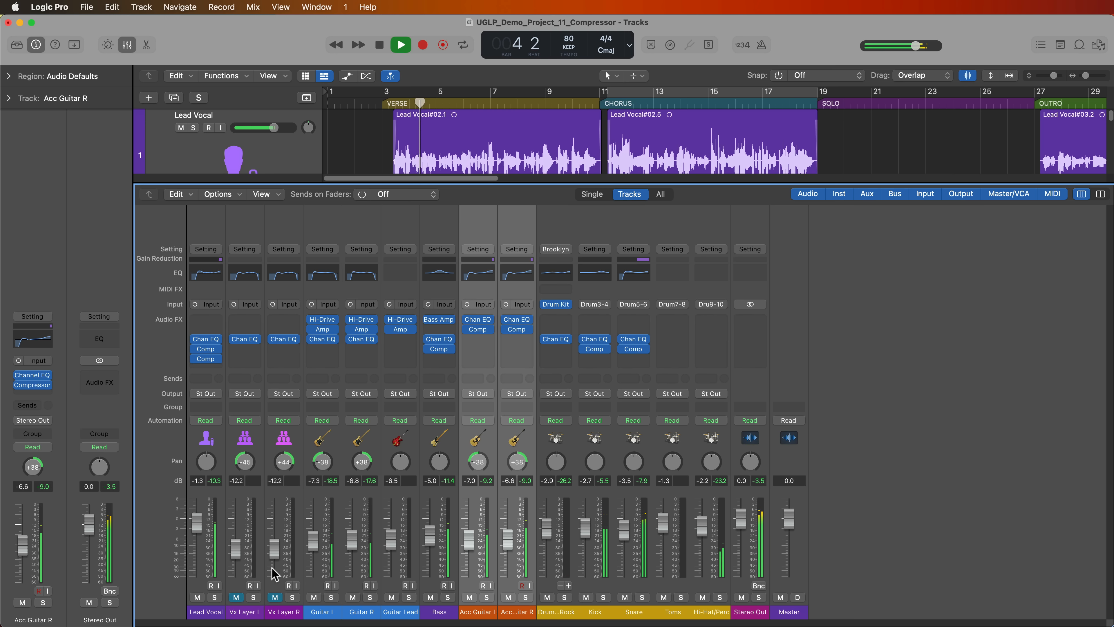
{"action": "left_click", "coordinate": [217, 612]}
{"action": "left_click_drag", "start_coordinate": [194, 524], "coordinate": [194, 523]}
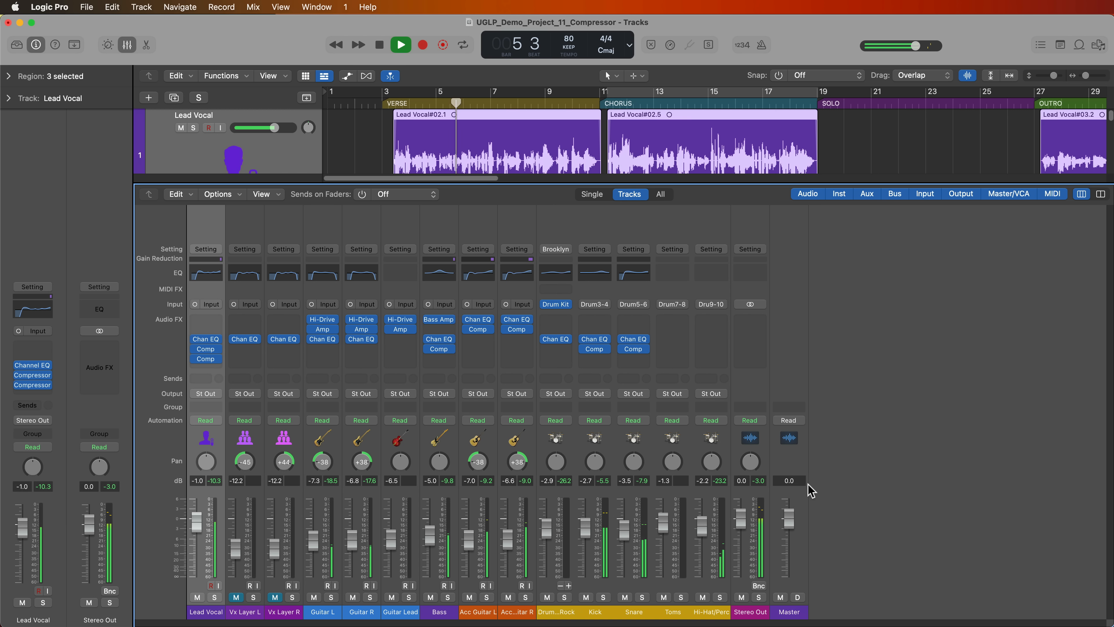
{"action": "key", "text": "x"}
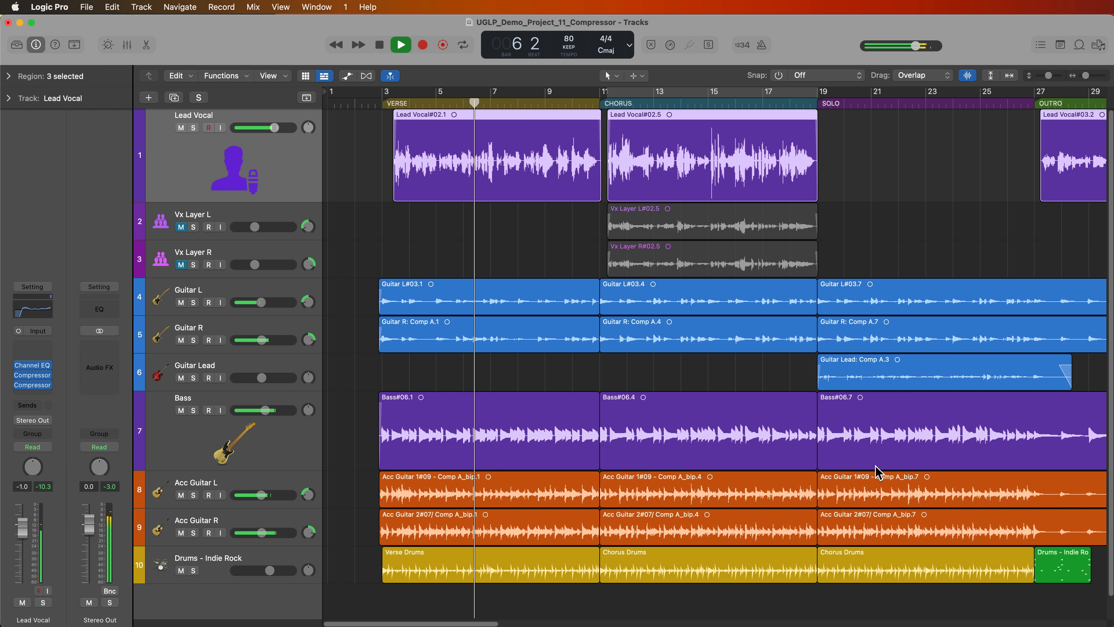
- Select the Bass track and lower its fader to -5.9 dB while the mix plays
{"action": "left_click", "coordinate": [763, 379]}
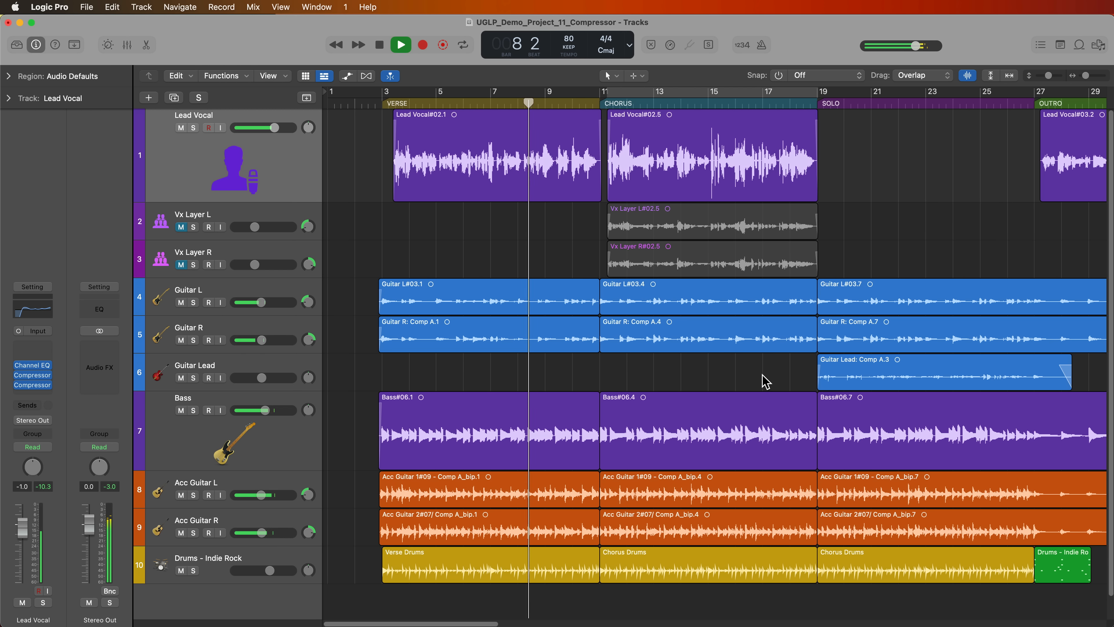
{"action": "left_click", "coordinate": [261, 450]}
{"action": "left_click_drag", "start_coordinate": [23, 539], "coordinate": [23, 542]}
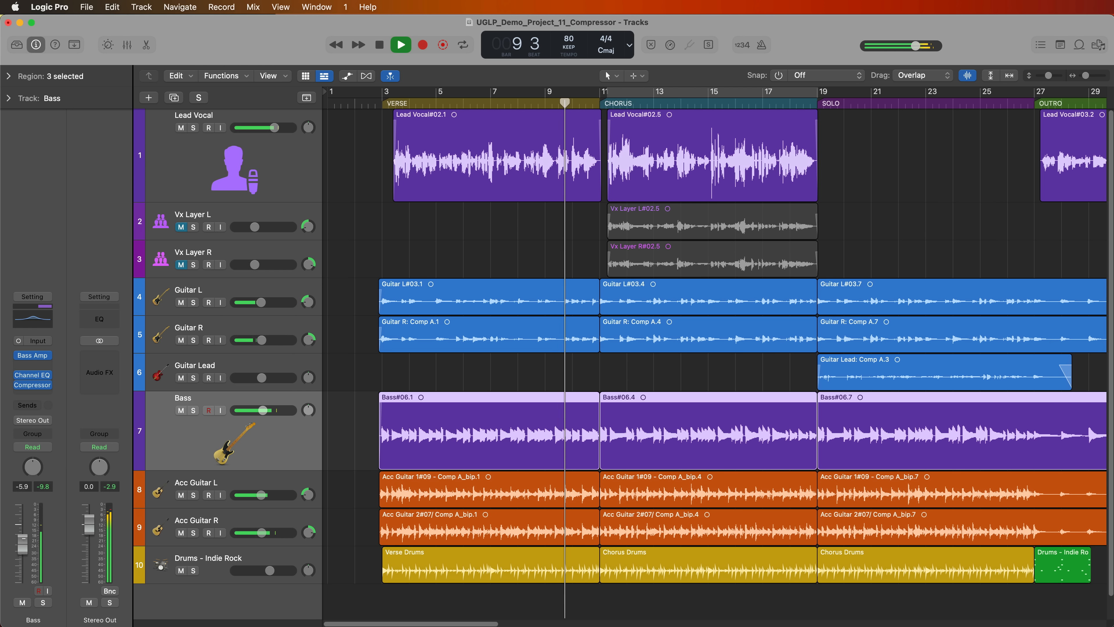
- Raise the Kick fader to -2.0 dB and the Snare fader to -2.1 dB in the mixer, then close the mixer
{"action": "key", "text": "x"}
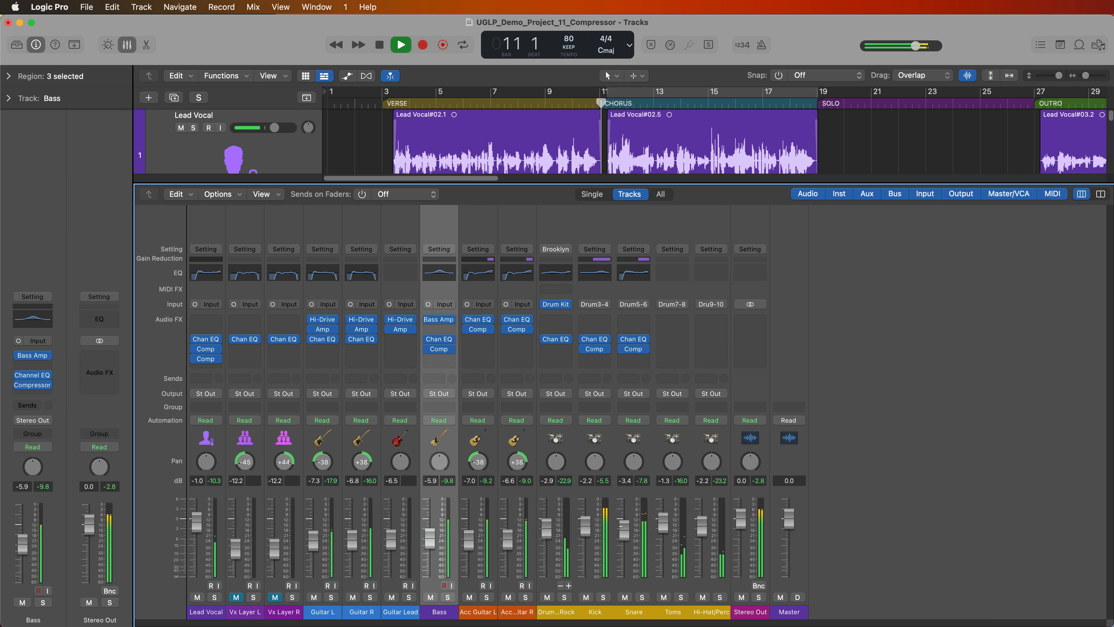
{"action": "left_click_drag", "start_coordinate": [624, 530], "coordinate": [624, 525]}
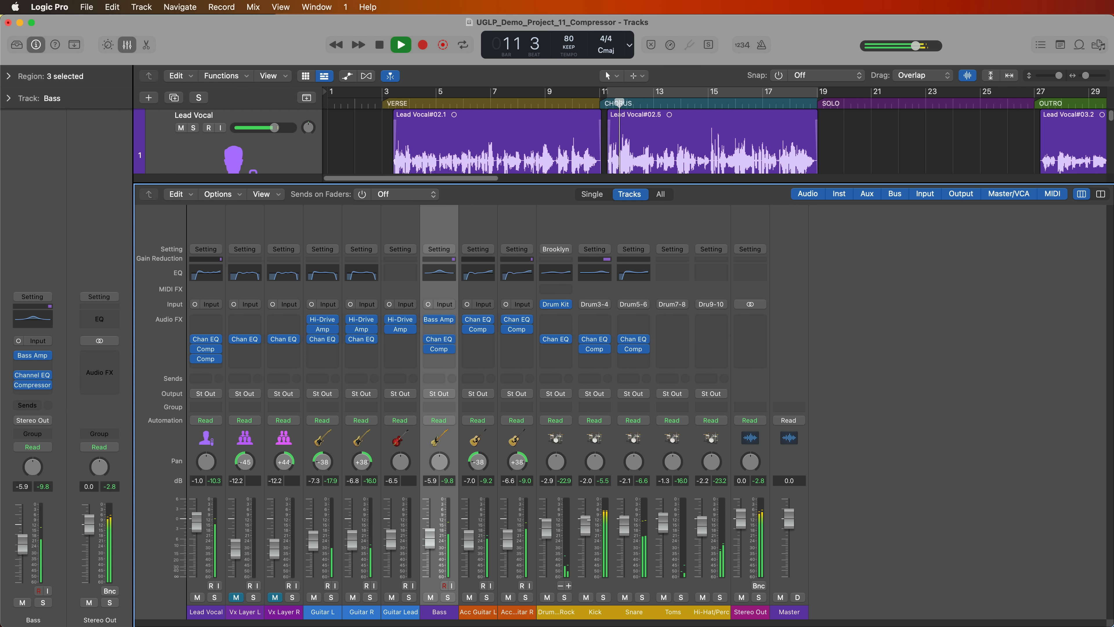
{"action": "key", "text": "x"}
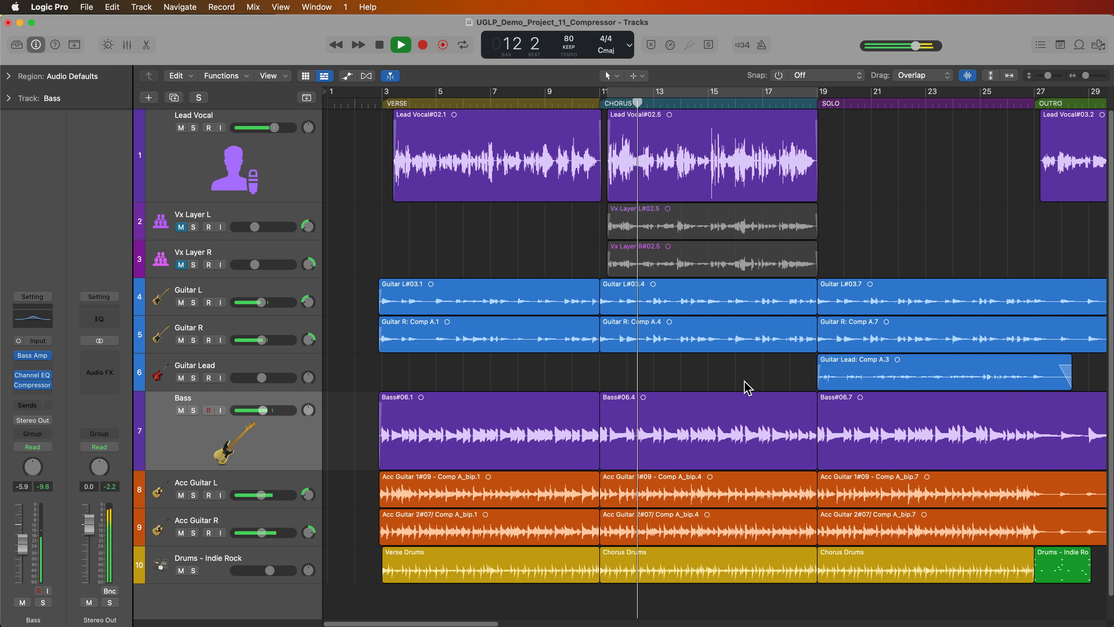
- Select the Lead Vocal track, lower its fader to -1.3 dB and clear the region selection while the mix keeps playing
{"action": "left_click", "coordinate": [286, 162]}
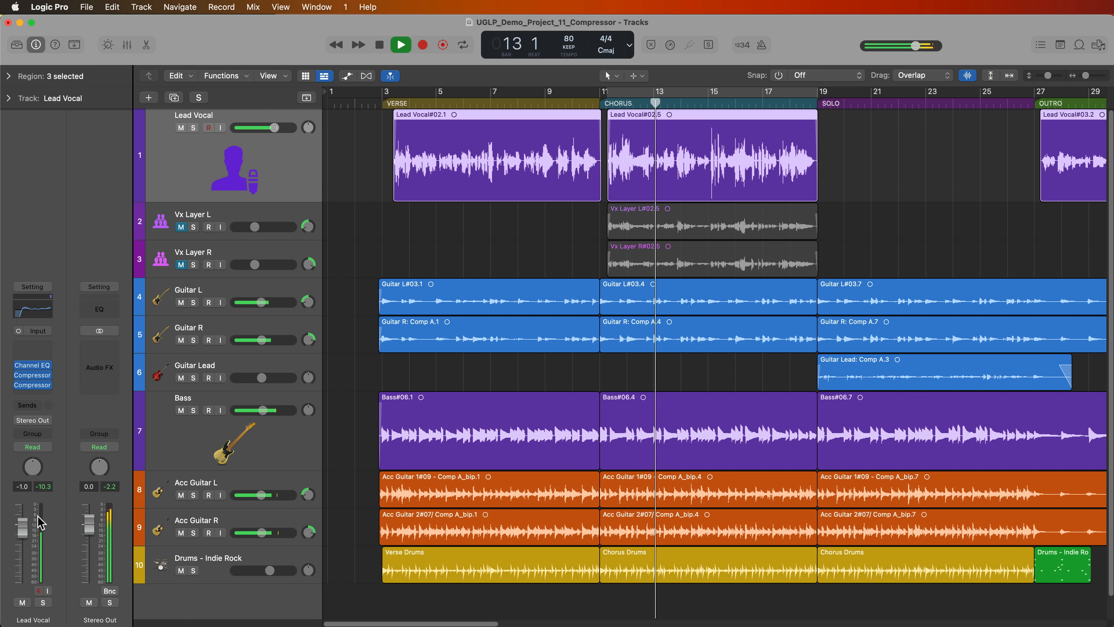
{"action": "left_click", "coordinate": [828, 233]}
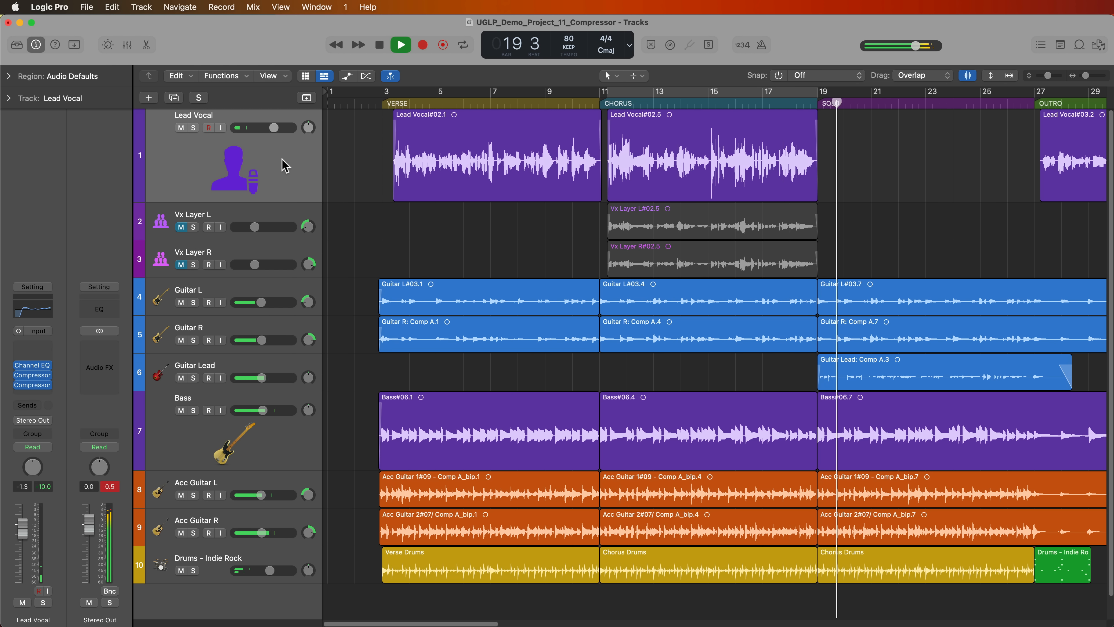
- Stop playback and examine the side chain settings and source options of the Lead Vocal's second Compressor, returning to its output settings
{"action": "key", "text": "space"}
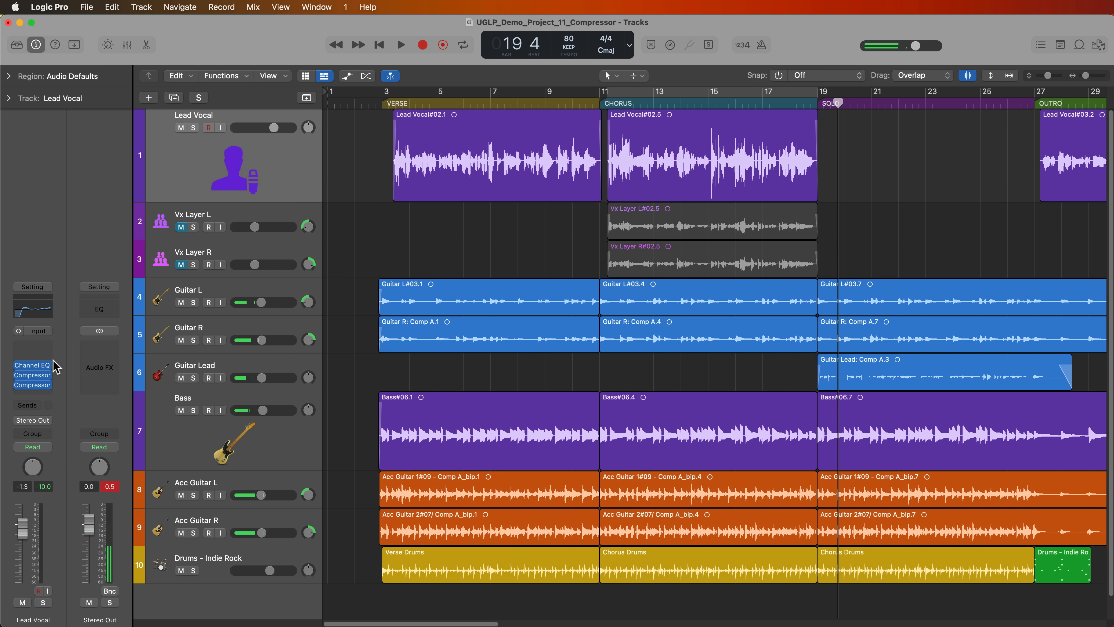
{"action": "left_click", "coordinate": [35, 385]}
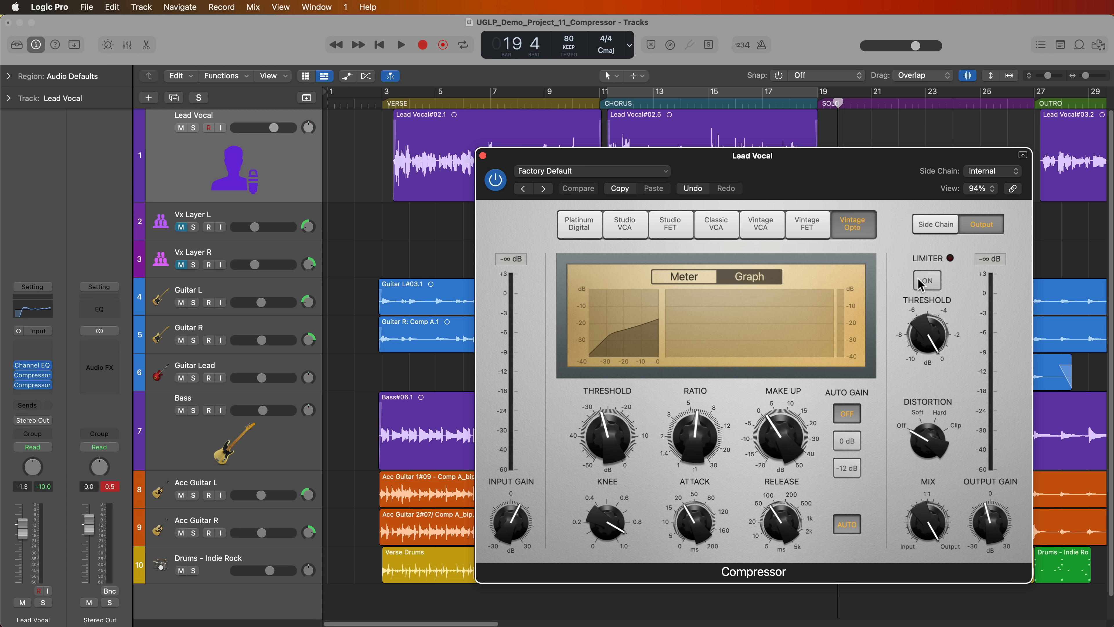
{"action": "left_click", "coordinate": [936, 224]}
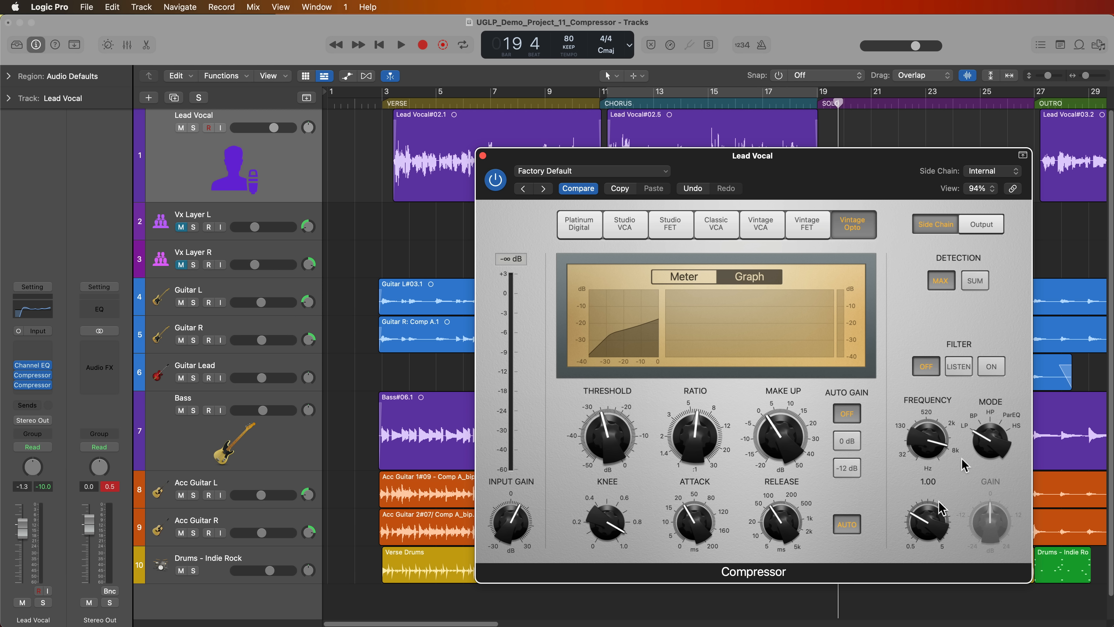
{"action": "left_click", "coordinate": [998, 171]}
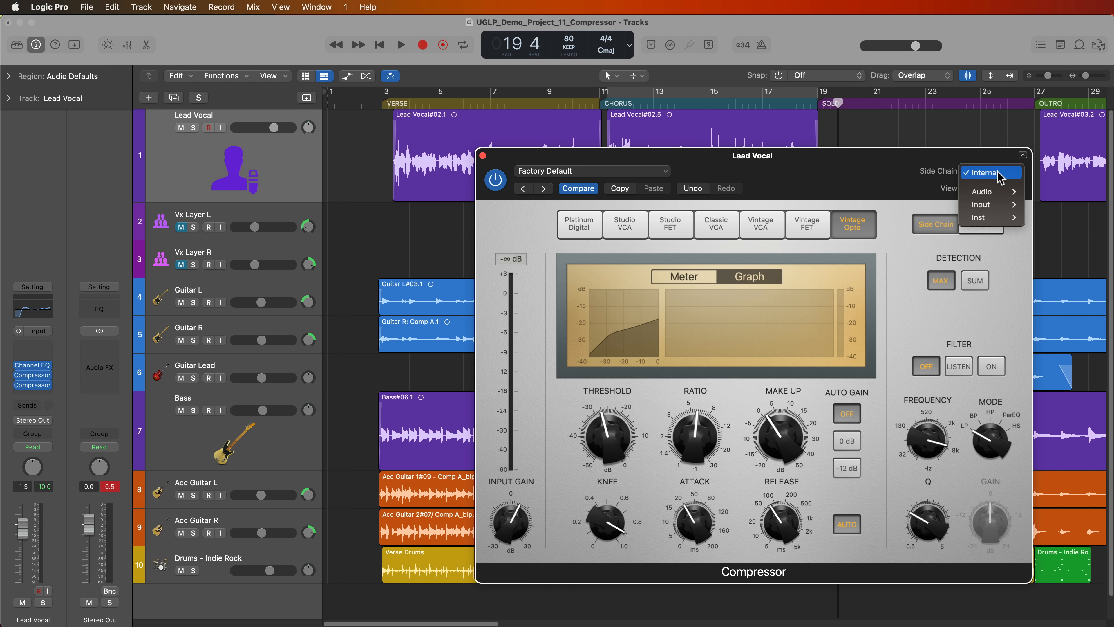
{"action": "left_click", "coordinate": [921, 189]}
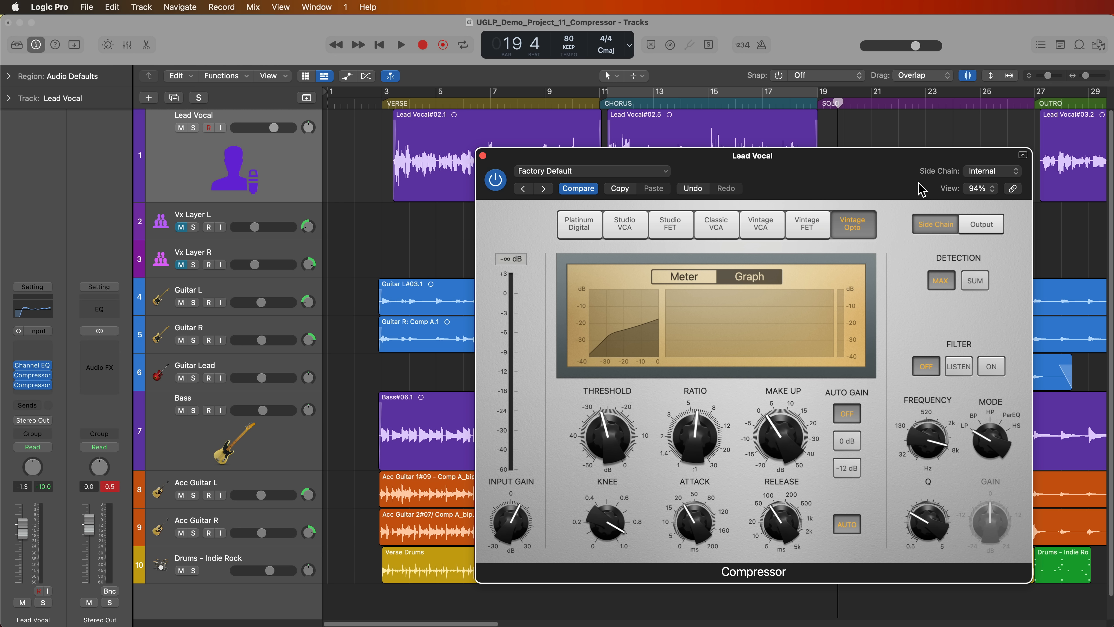
{"action": "left_click", "coordinate": [976, 228]}
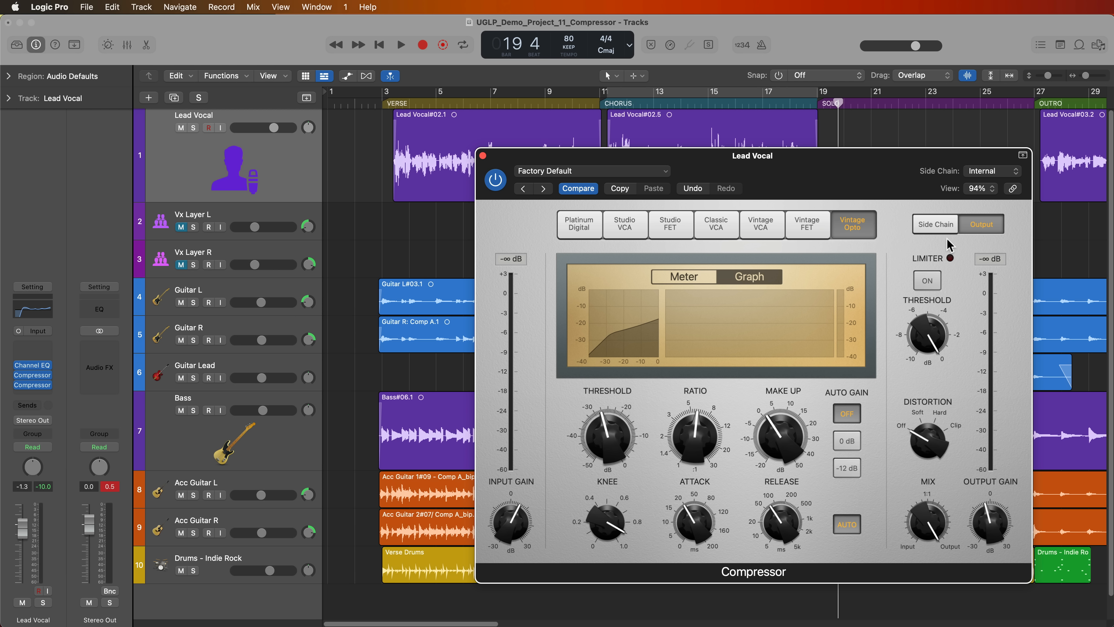